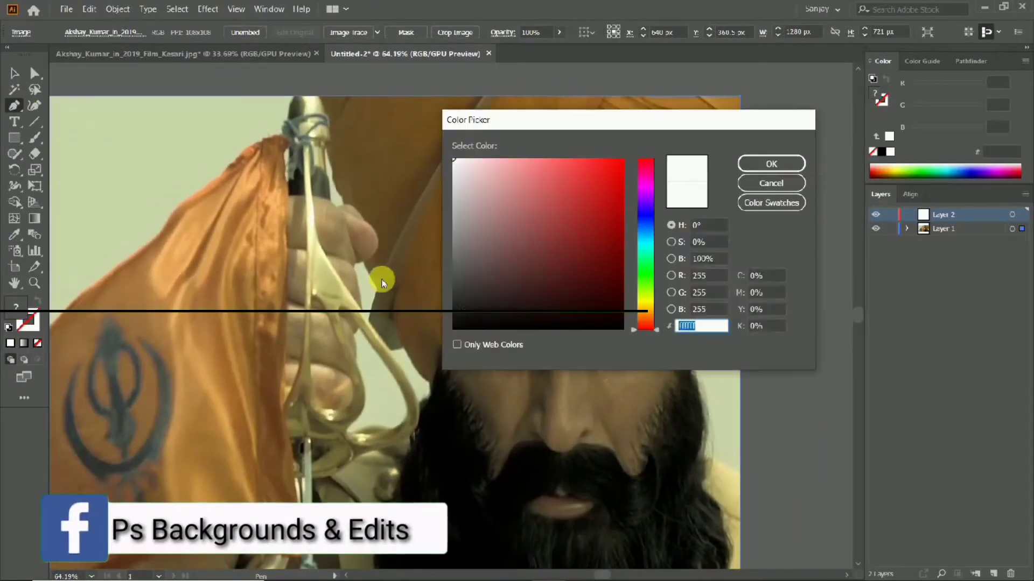
Step: Set a black #000000 stroke with no fill and start the outline at the turban's right edge
type("000000")
left_click(759, 164)
scroll(676, 341, "up", 2)
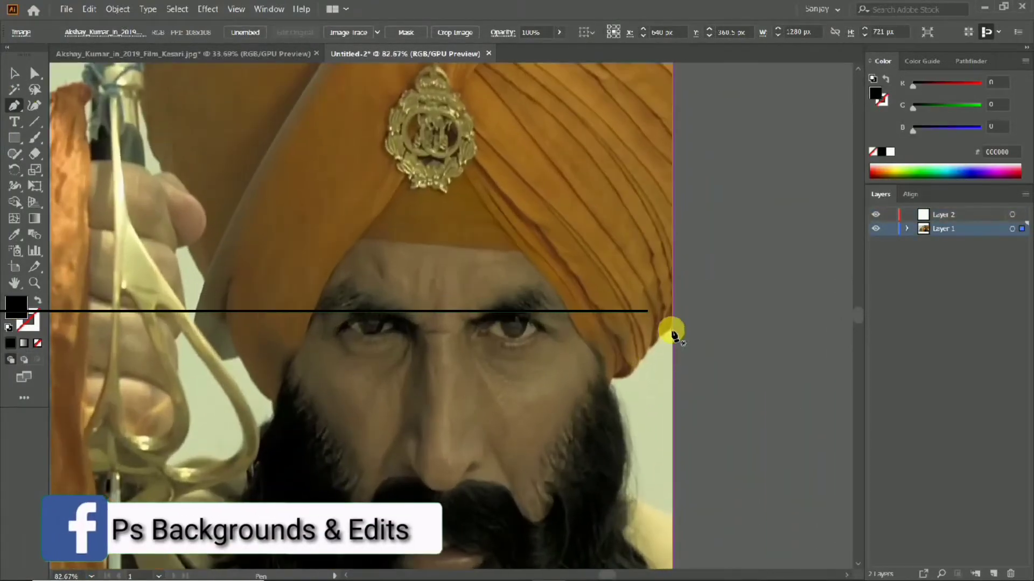
scroll(692, 316, "up", 1)
left_click_drag(678, 324, 667, 335)
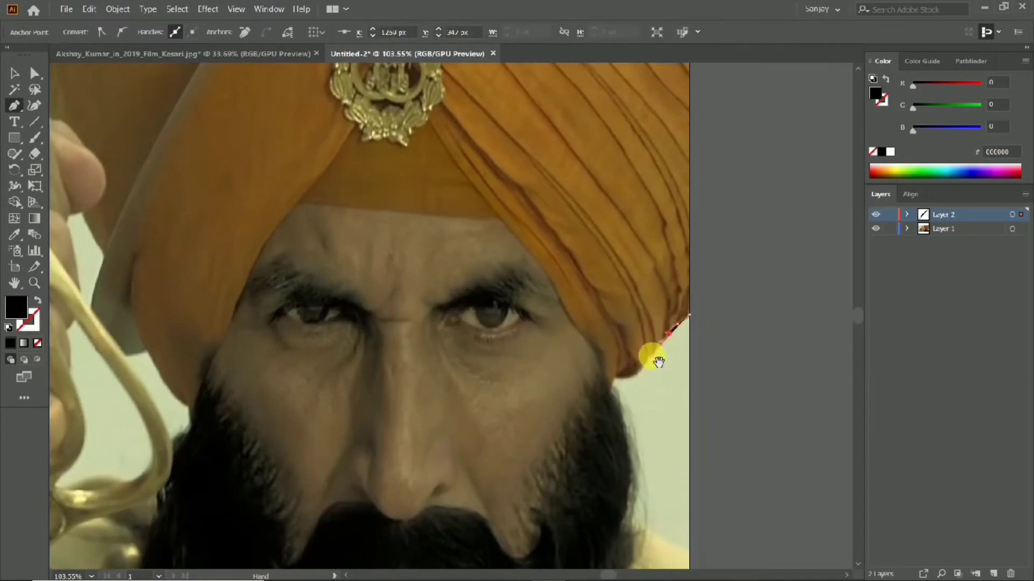
left_click(37, 300)
Step: Trace the turban's lower edge up to the emblem and curve down its left side
scroll(638, 407, "up", 3)
scroll(650, 306, "down", 2)
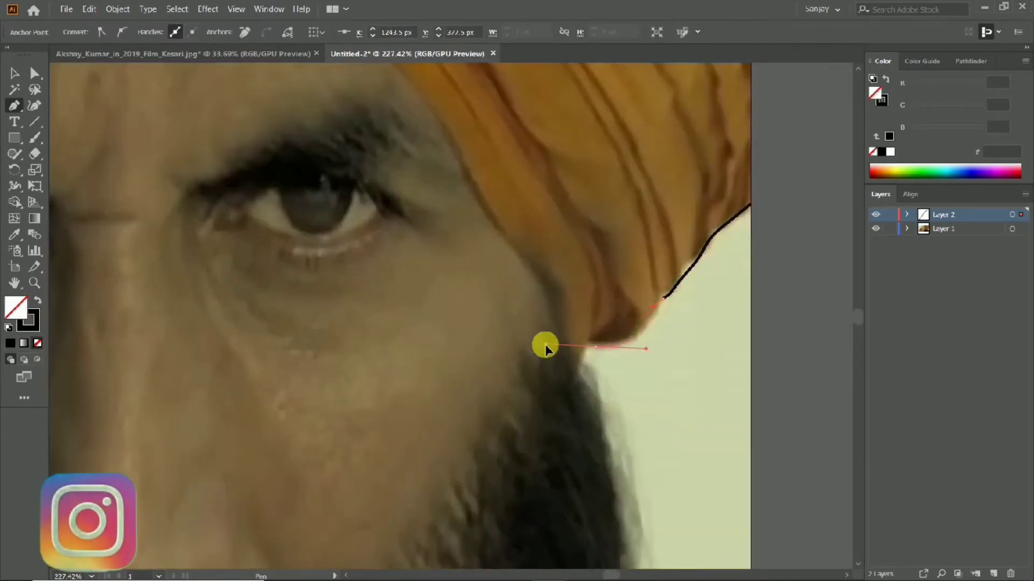
left_click_drag(586, 347, 575, 361)
scroll(583, 316, "up", 2)
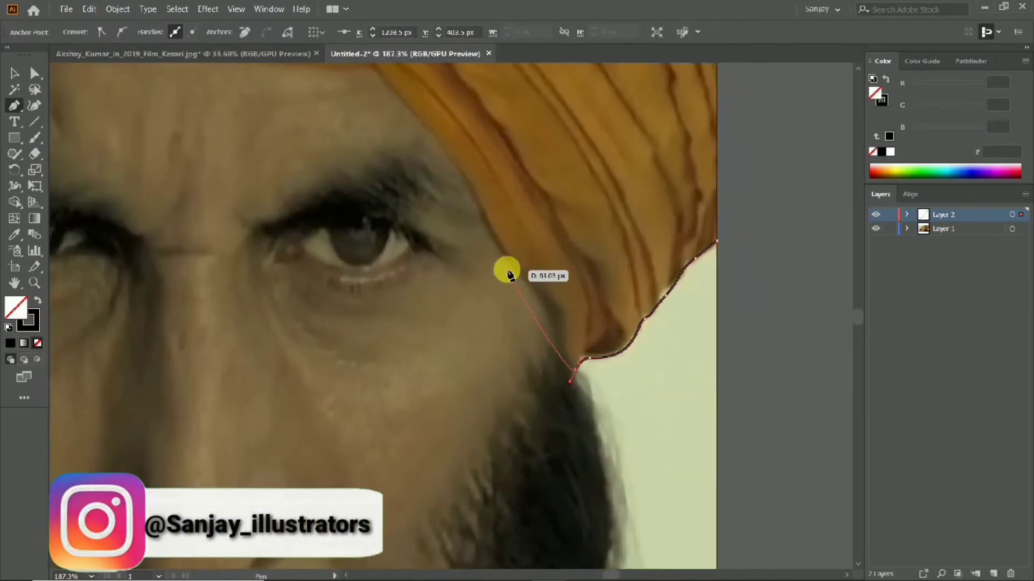
left_click(469, 178)
scroll(447, 205, "up", 3)
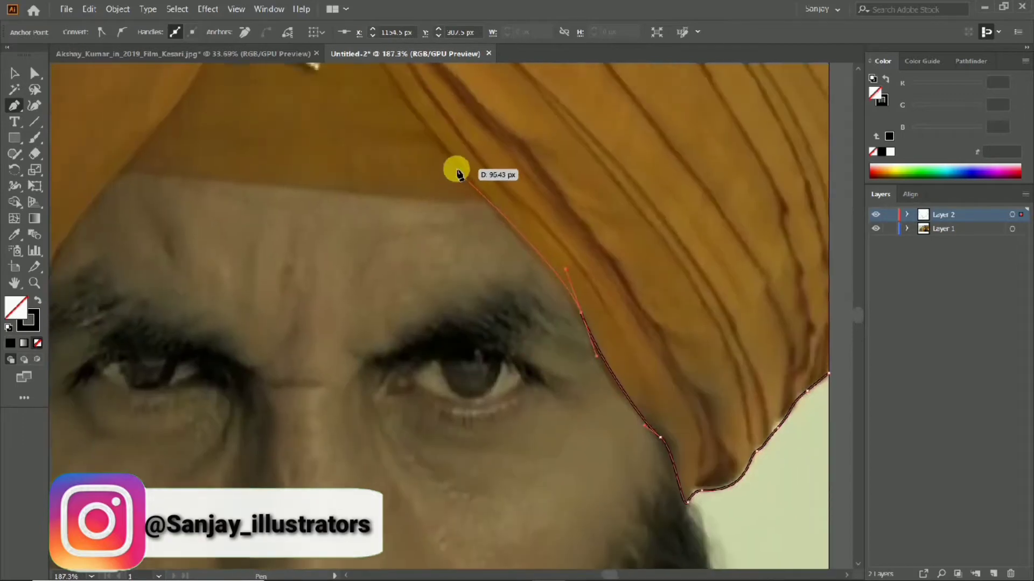
scroll(526, 328, "up", 2)
left_click(526, 328)
scroll(482, 245, "up", 1)
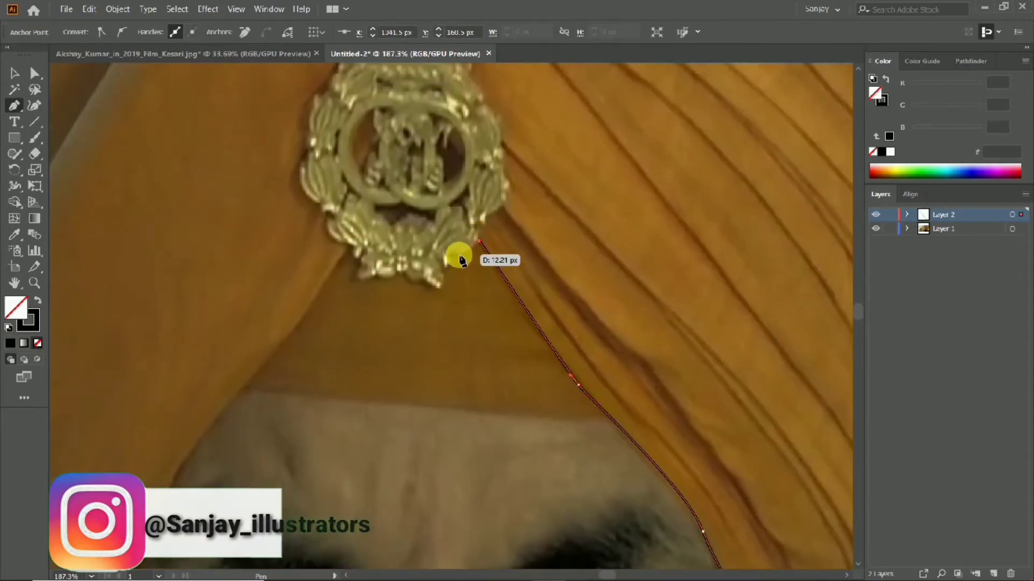
scroll(471, 178, "down", 1)
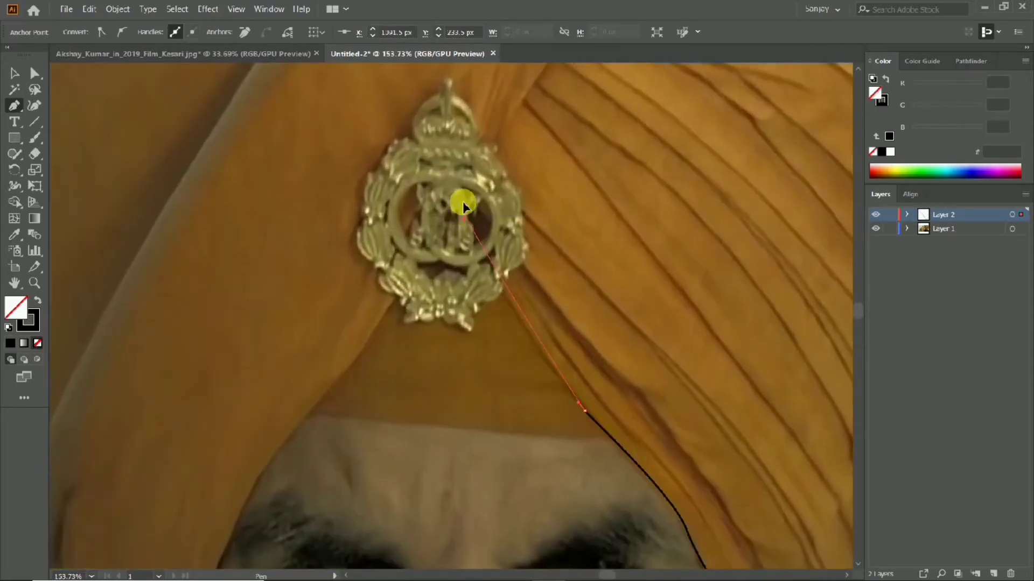
left_click(463, 204)
left_click_drag(337, 378, 308, 408)
Step: Continue the outline along the turban's left edge beside the face, adding a corner point
scroll(385, 380, "down", 2)
scroll(384, 381, "left", 2)
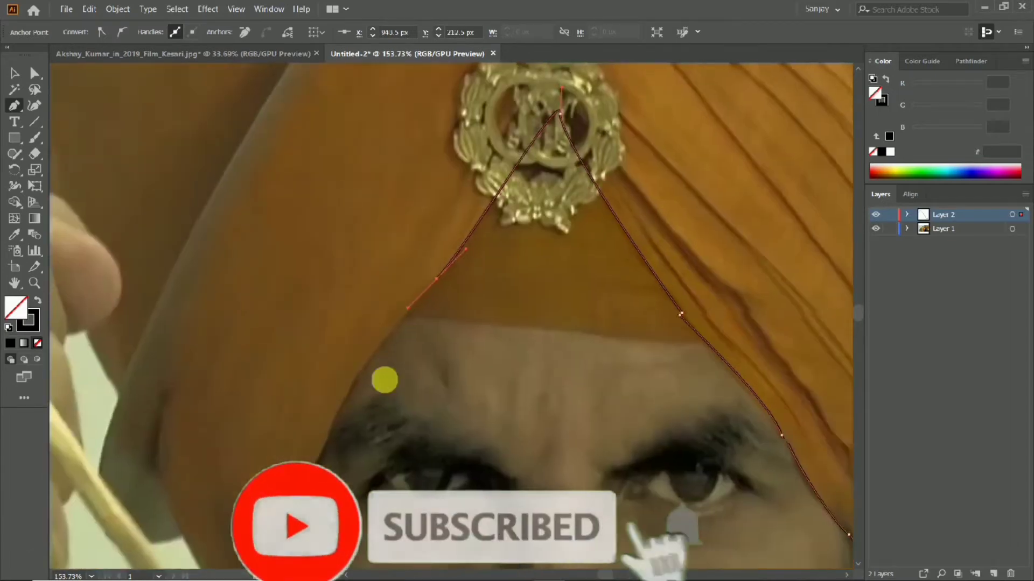
scroll(384, 381, "up", 1)
scroll(445, 295, "down", 2)
scroll(445, 295, "left", 2)
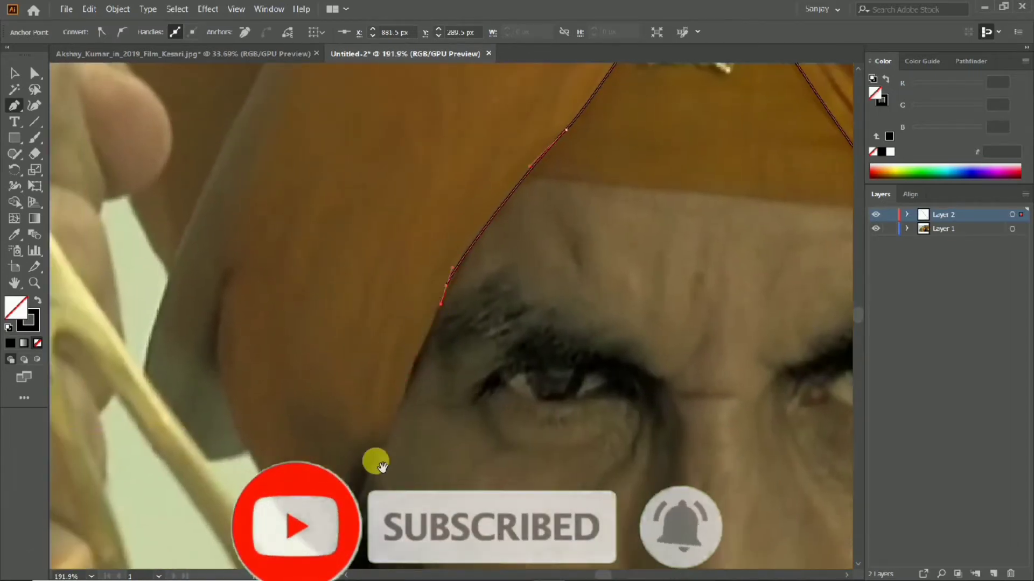
left_click_drag(376, 461, 468, 282)
scroll(432, 412, "up", 1)
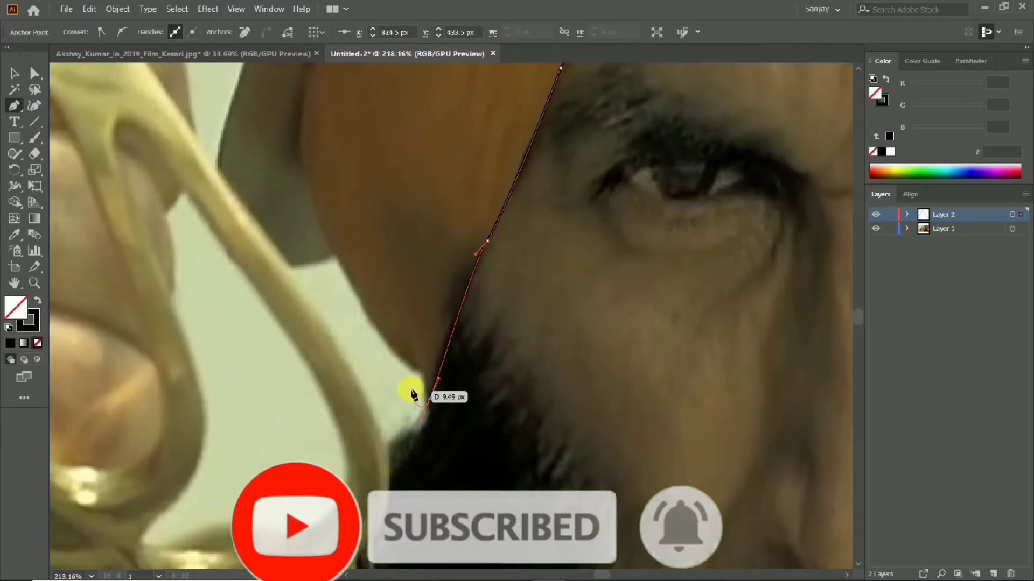
scroll(413, 394, "down", 2)
scroll(300, 167, "up", 2)
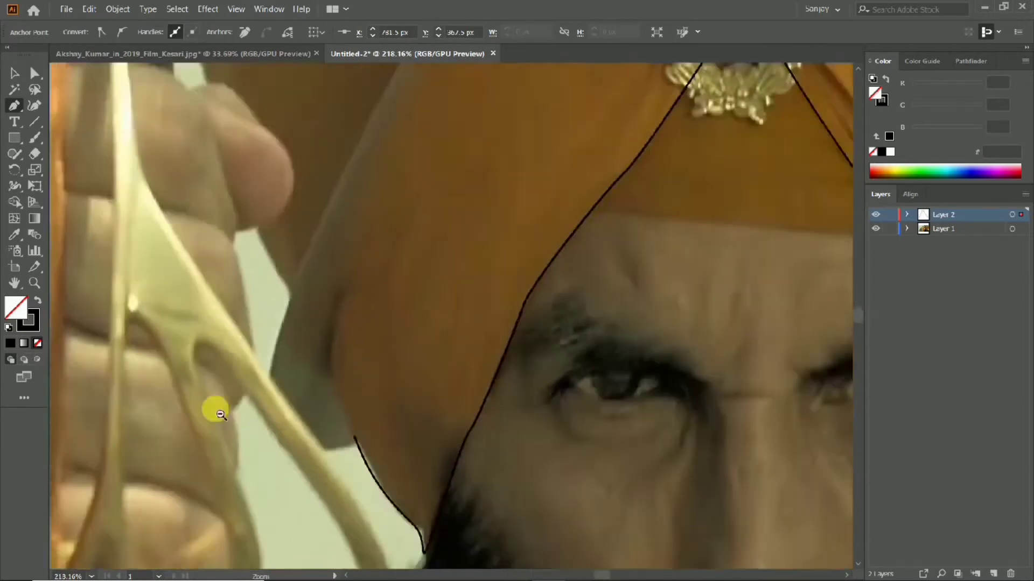
scroll(505, 431, "down", 3)
scroll(404, 445, "up", 2)
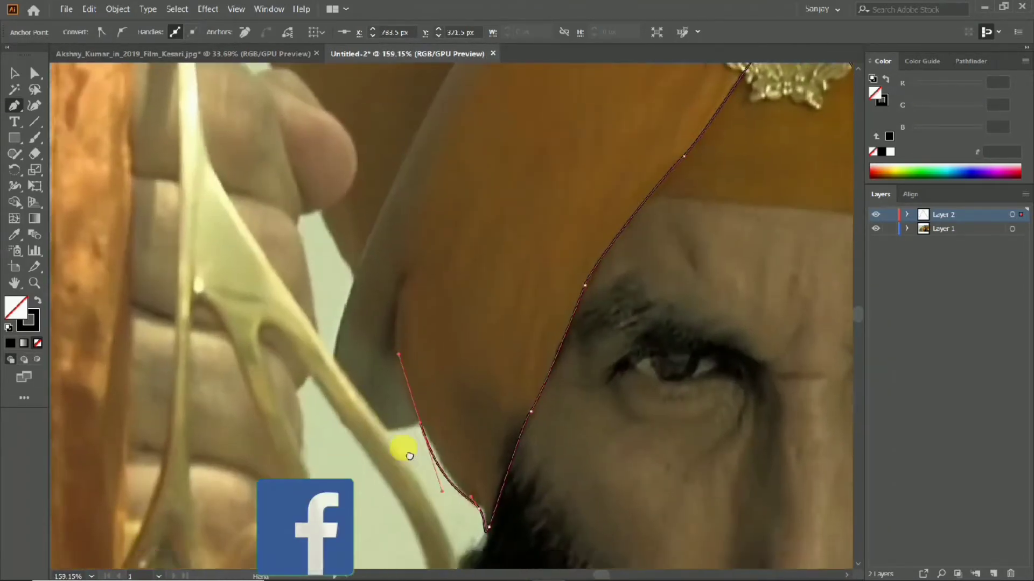
scroll(409, 456, "up", 3)
left_click(430, 359)
left_click_drag(320, 370, 269, 341)
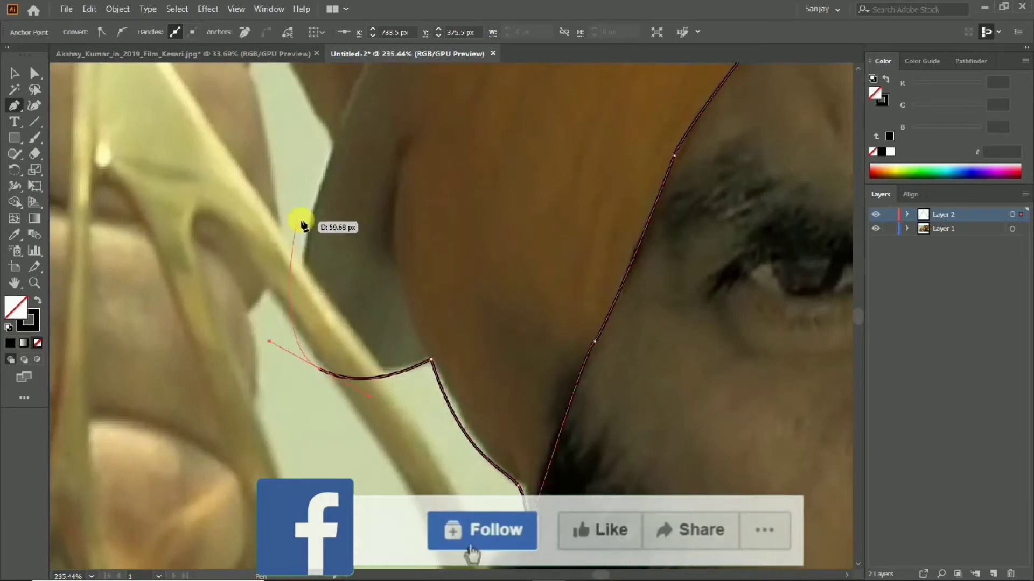
Step: Extend the outline along the finger edge up to the sword hilt
scroll(323, 175, "up", 3)
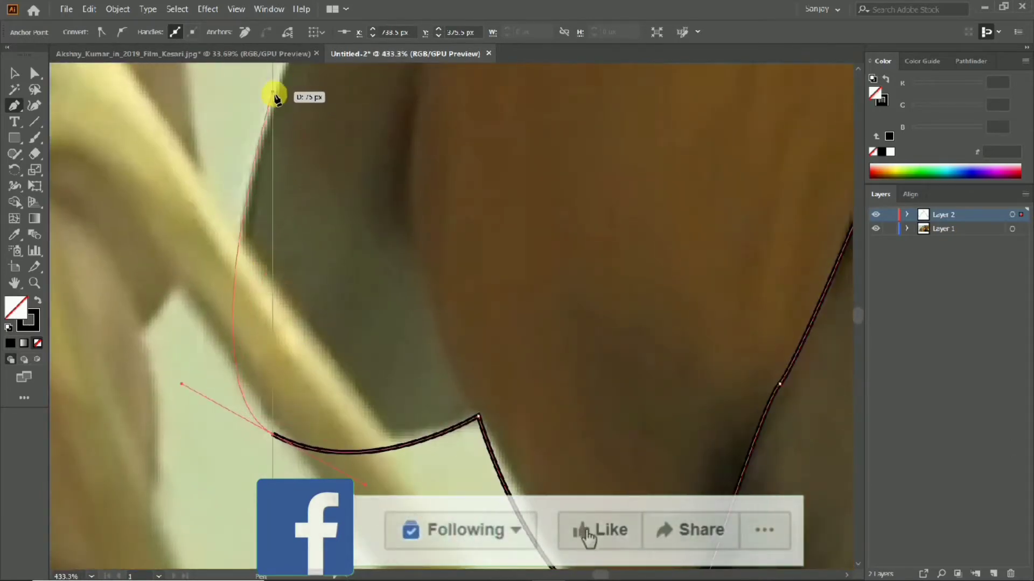
left_click(274, 97)
scroll(168, 397, "down", 5)
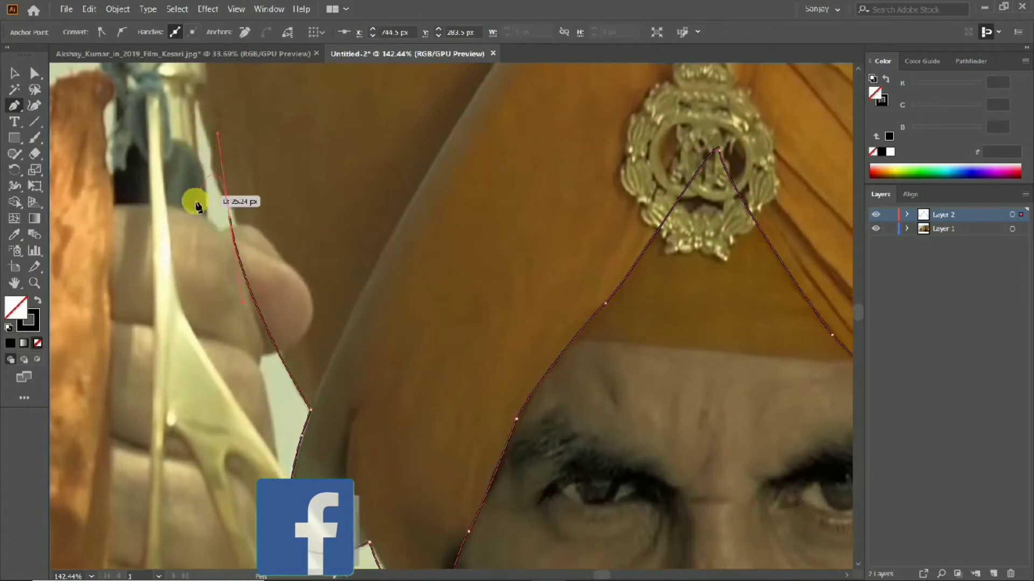
left_click(243, 258)
scroll(241, 231, "up", 5)
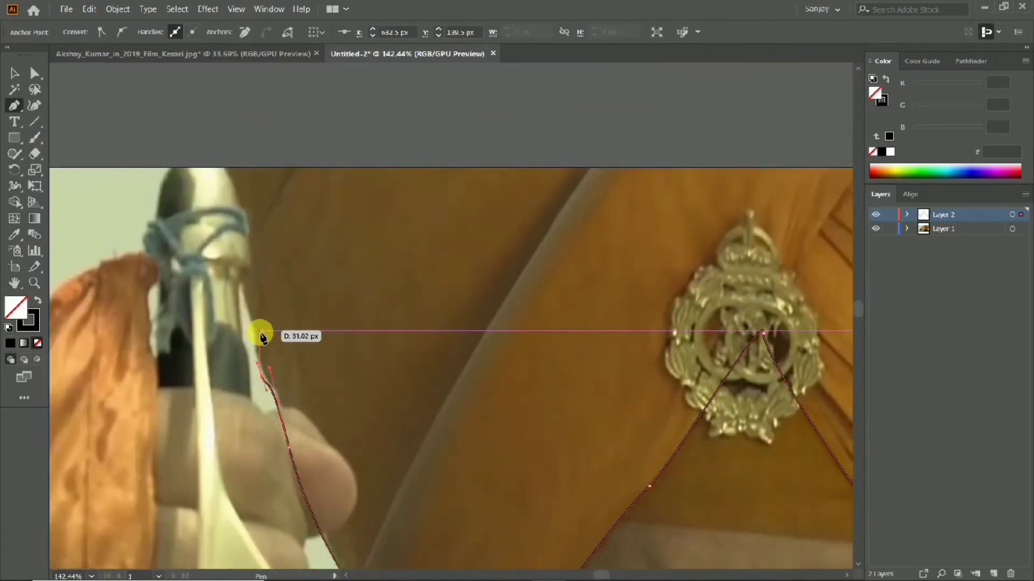
left_click(257, 327)
scroll(247, 370, "up", 2)
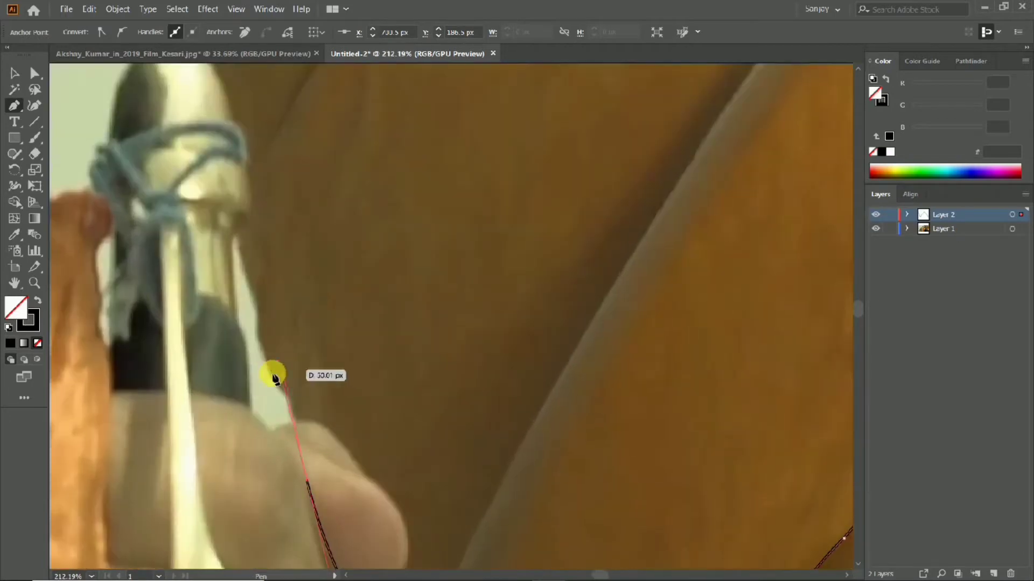
left_click_drag(252, 337, 261, 437)
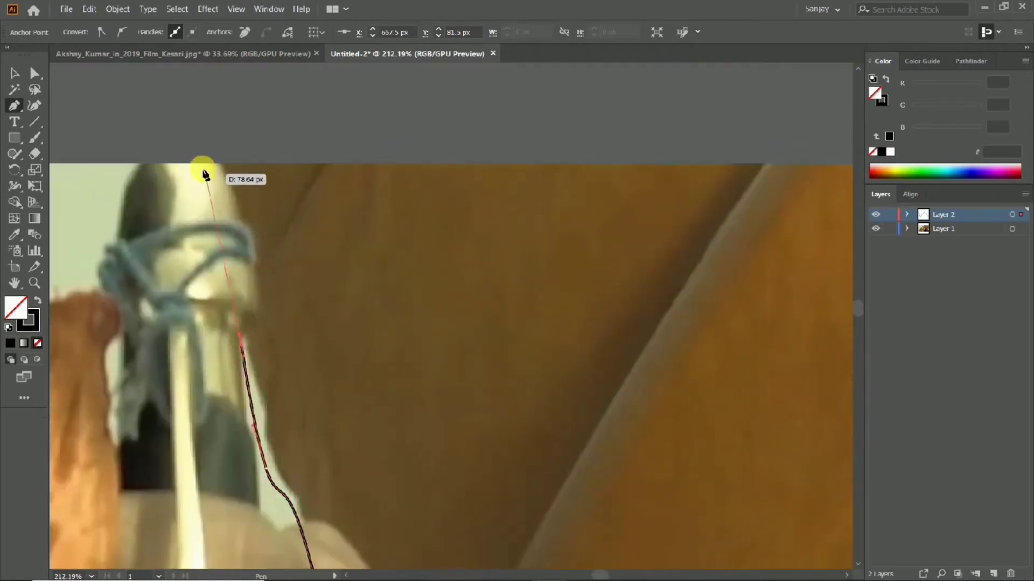
scroll(242, 210, "down", 3)
scroll(581, 437, "down", 1)
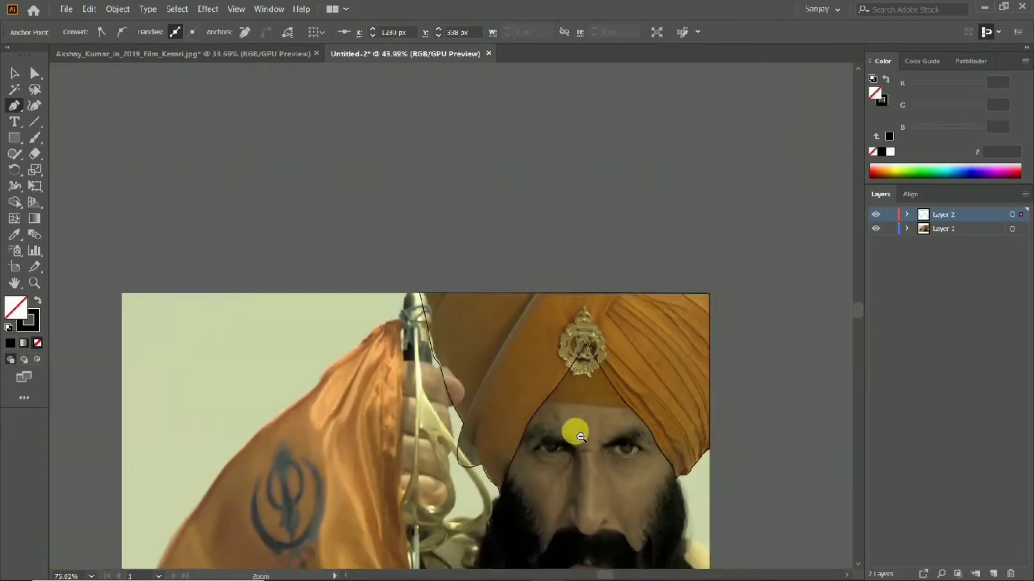
scroll(580, 436, "down", 1)
Step: Draw a line along the turban's lower edge across the forehead to its right edge
scroll(556, 302, "up", 6)
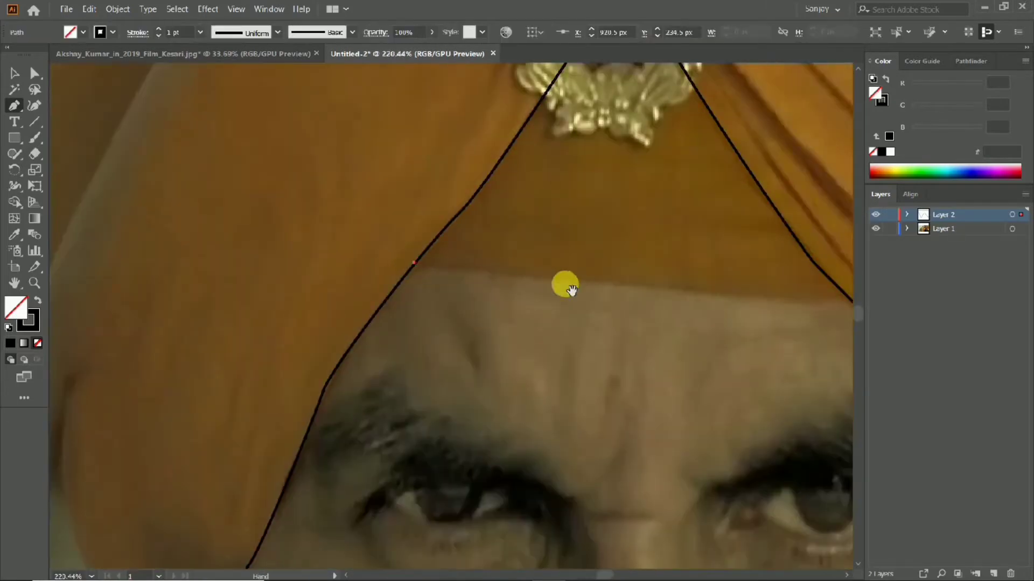
left_click_drag(571, 291, 383, 271)
left_click(474, 263)
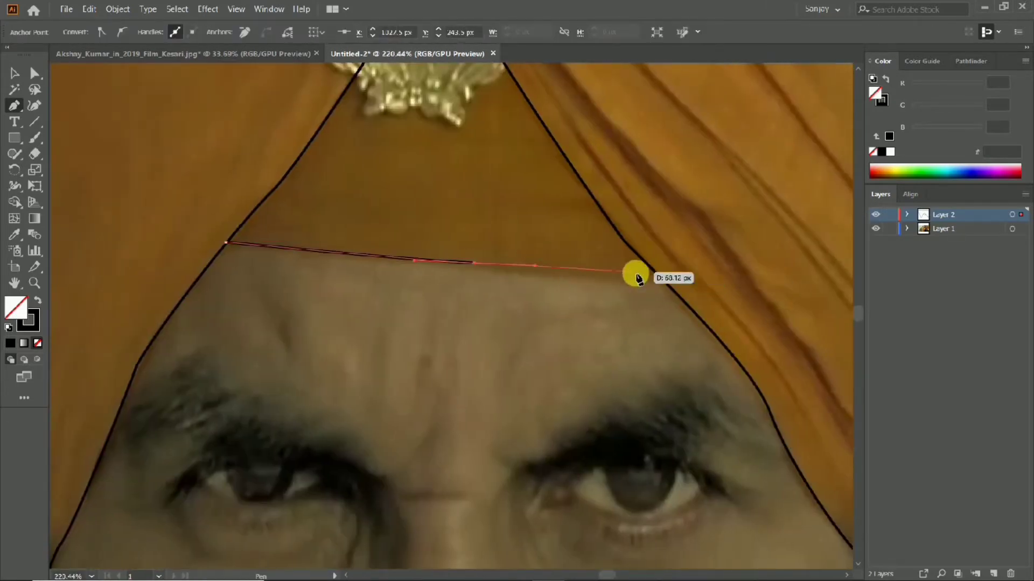
left_click(654, 275)
scroll(653, 274, "down", 4)
scroll(570, 274, "up", 2)
scroll(520, 317, "down", 4)
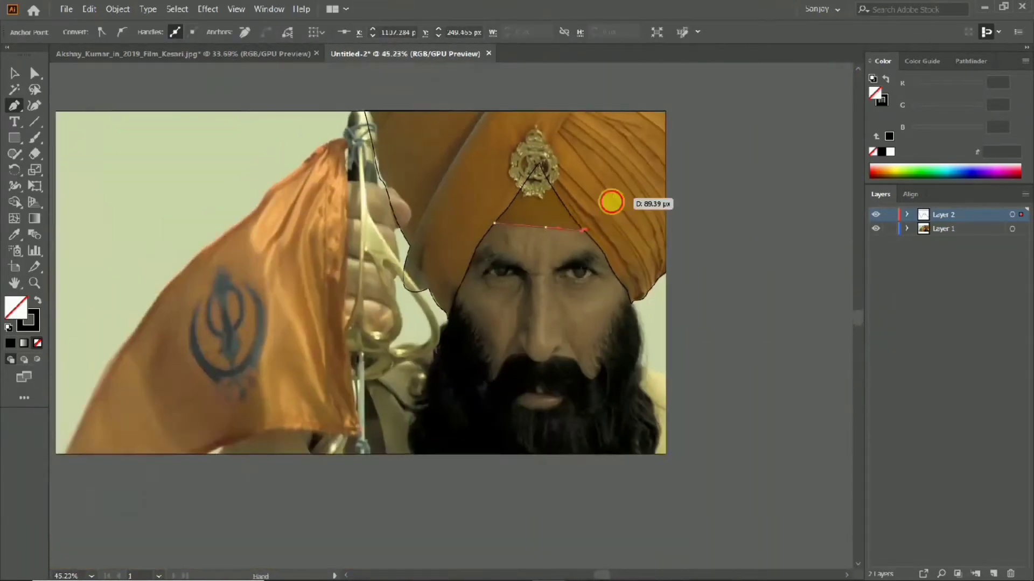
scroll(422, 346, "up", 3)
scroll(627, 311, "up", 2)
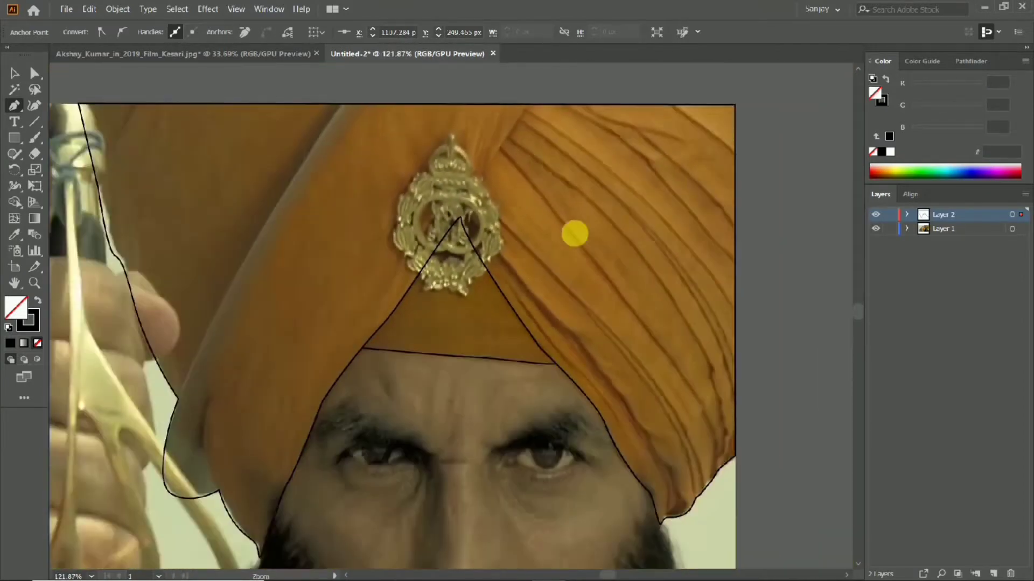
scroll(574, 233, "left", 3)
scroll(477, 191, "up", 3)
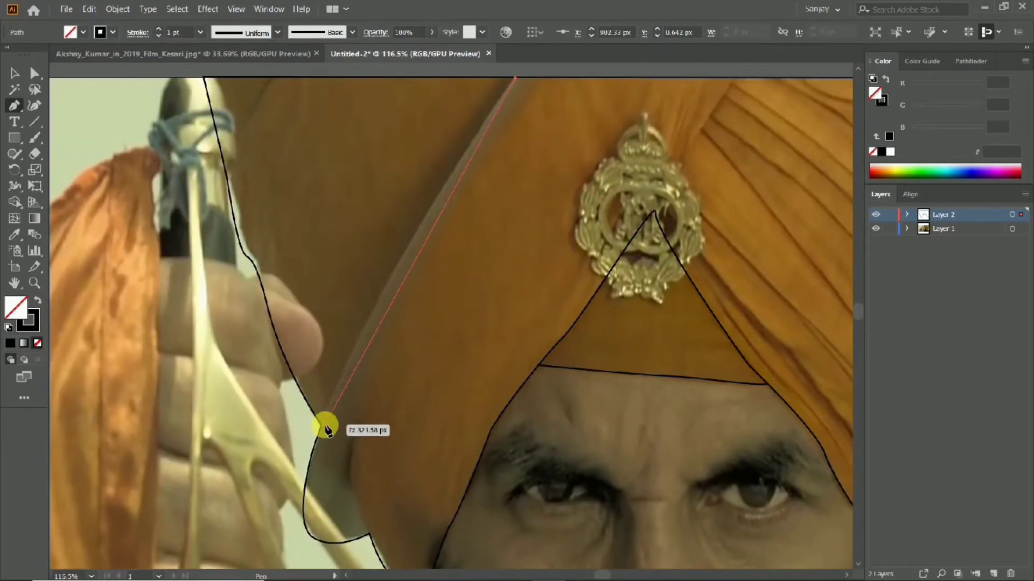
left_click_drag(515, 78, 620, 197)
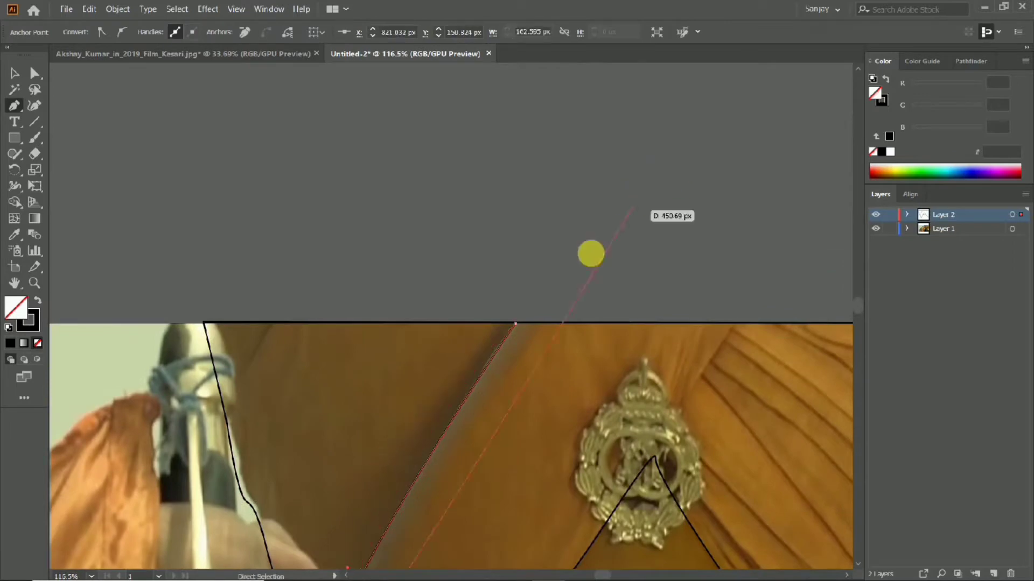
scroll(590, 253, "down", 4)
scroll(387, 319, "down", 5)
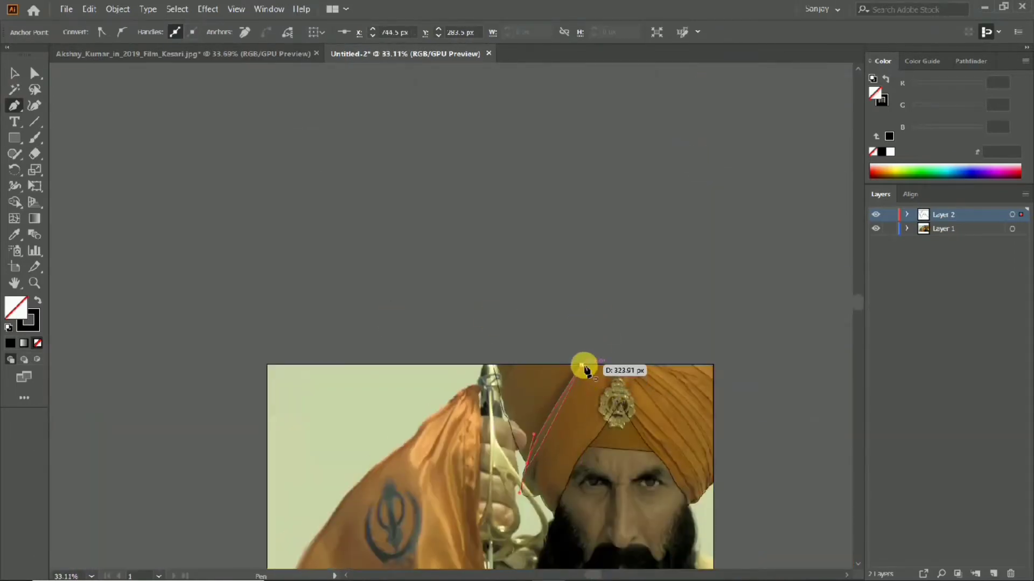
scroll(540, 373, "up", 5)
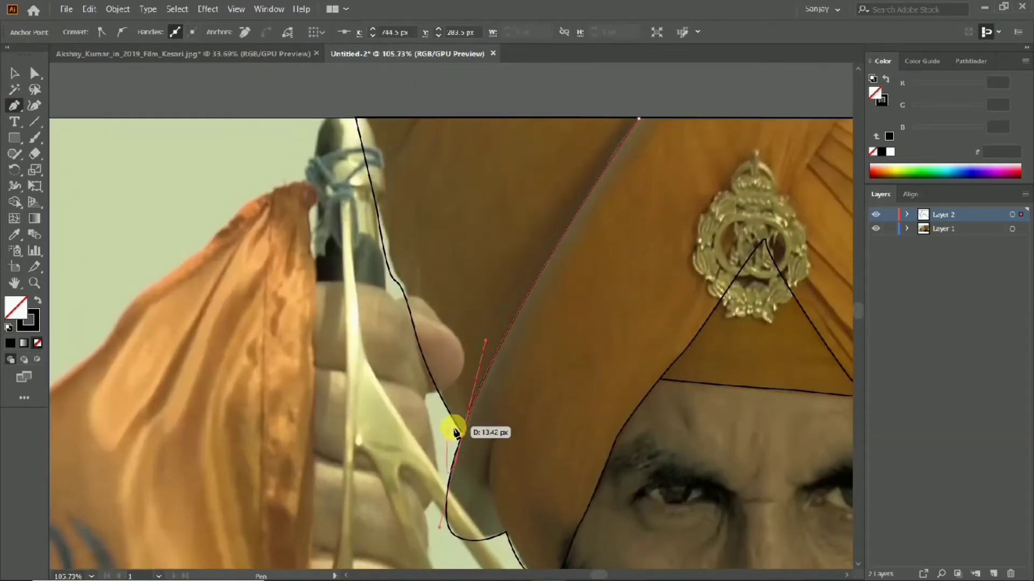
Step: Trace the turban's left side and curved top up to the badge
left_click(641, 137)
scroll(686, 92, "up", 3)
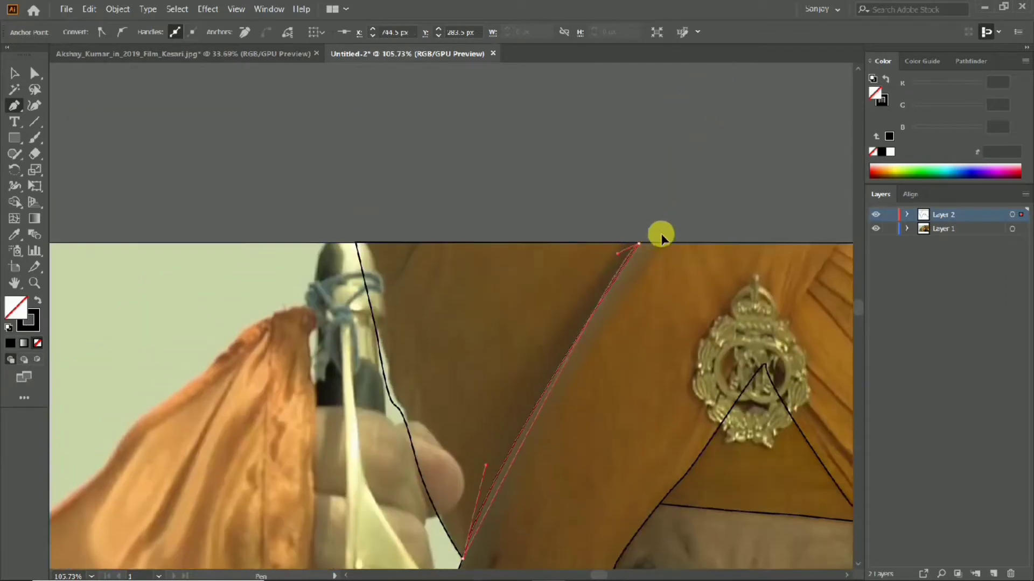
scroll(662, 230, "down", 3)
scroll(587, 267, "up", 1)
scroll(568, 282, "down", 3)
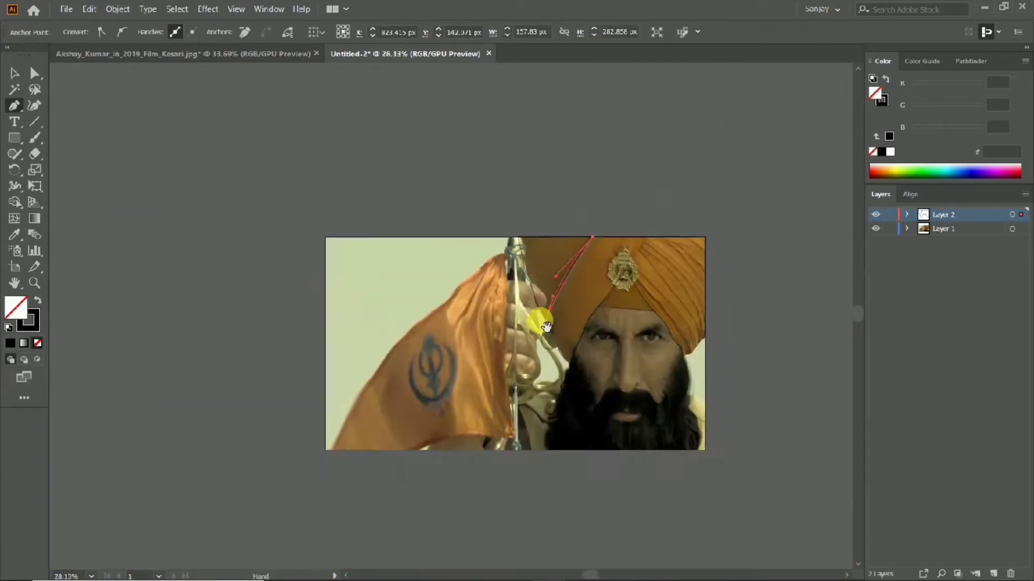
scroll(402, 364, "up", 3)
scroll(327, 306, "up", 2)
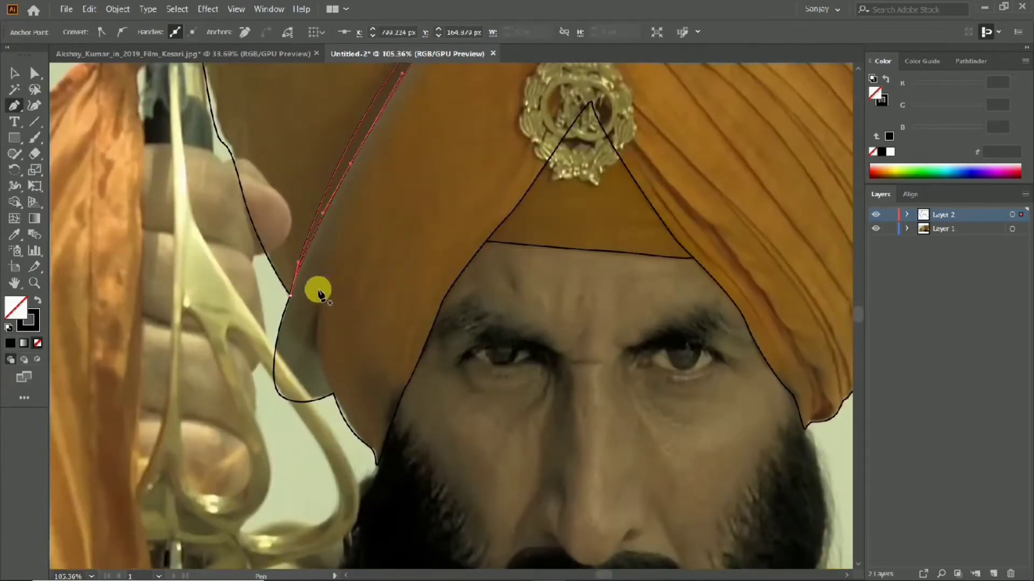
left_click_drag(341, 259, 361, 223)
scroll(361, 224, "up", 5)
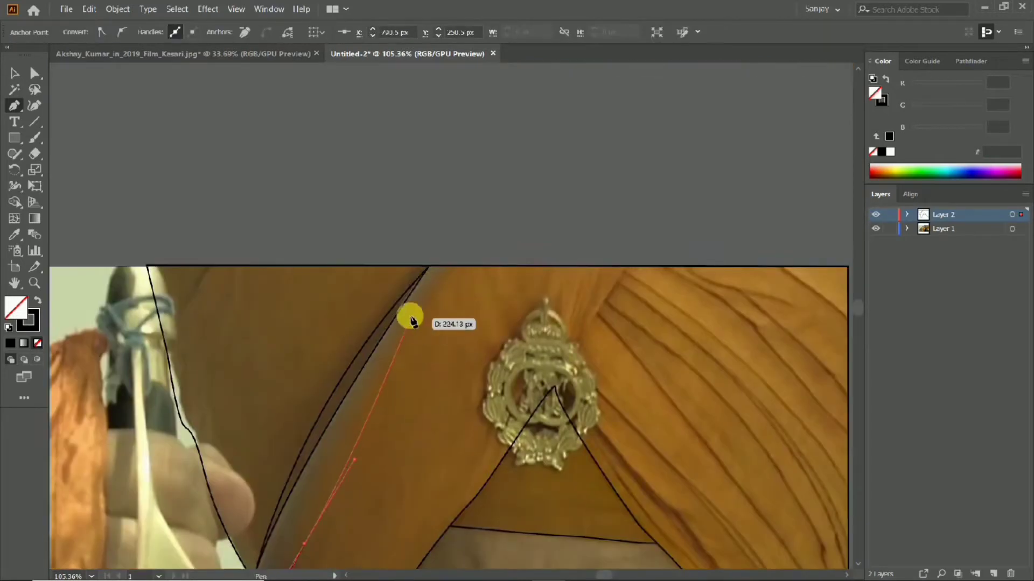
scroll(411, 316, "down", 3)
scroll(289, 350, "up", 1)
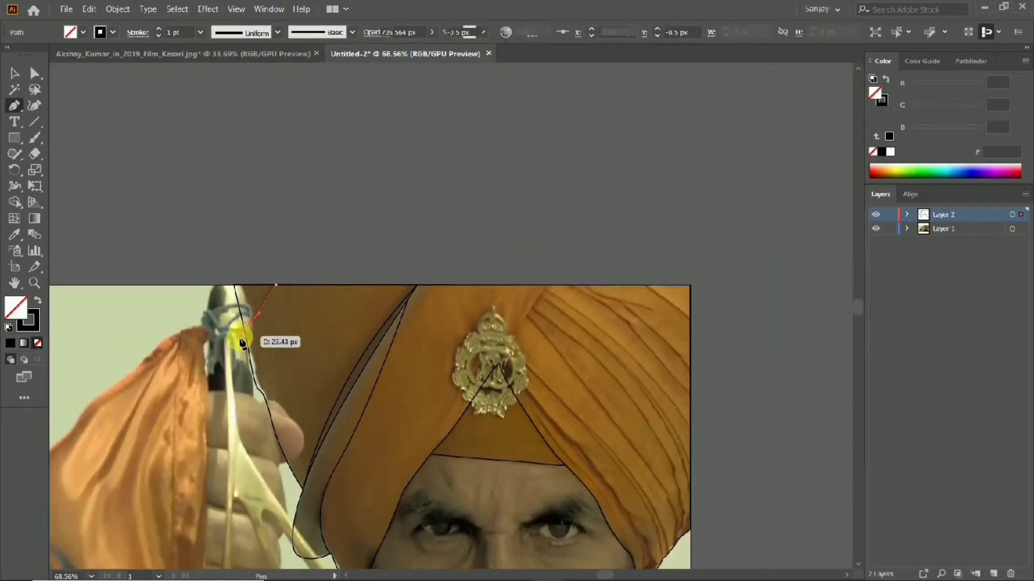
scroll(304, 397, "up", 2)
scroll(396, 215, "up", 2)
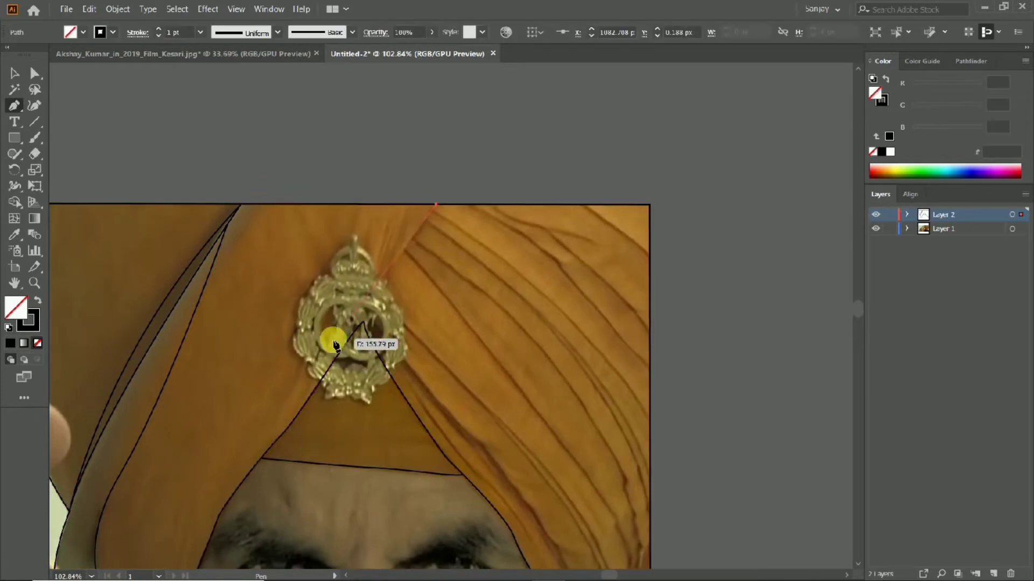
left_click_drag(365, 324, 415, 231)
scroll(427, 369, "down", 3)
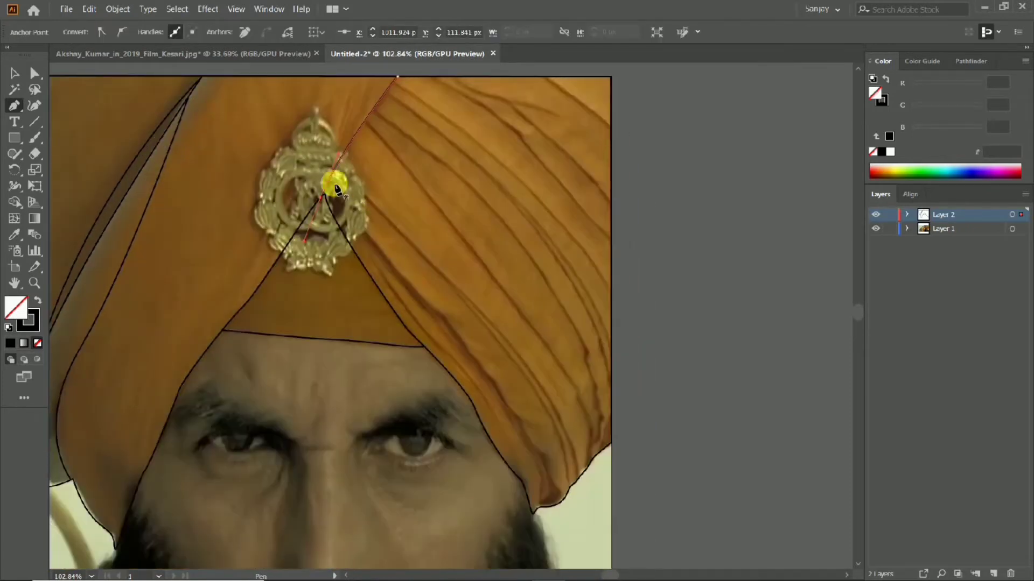
left_click_drag(355, 199, 411, 296)
Step: Draw a curved fold line from the turban's lower right edge up toward the badge
left_click(559, 507)
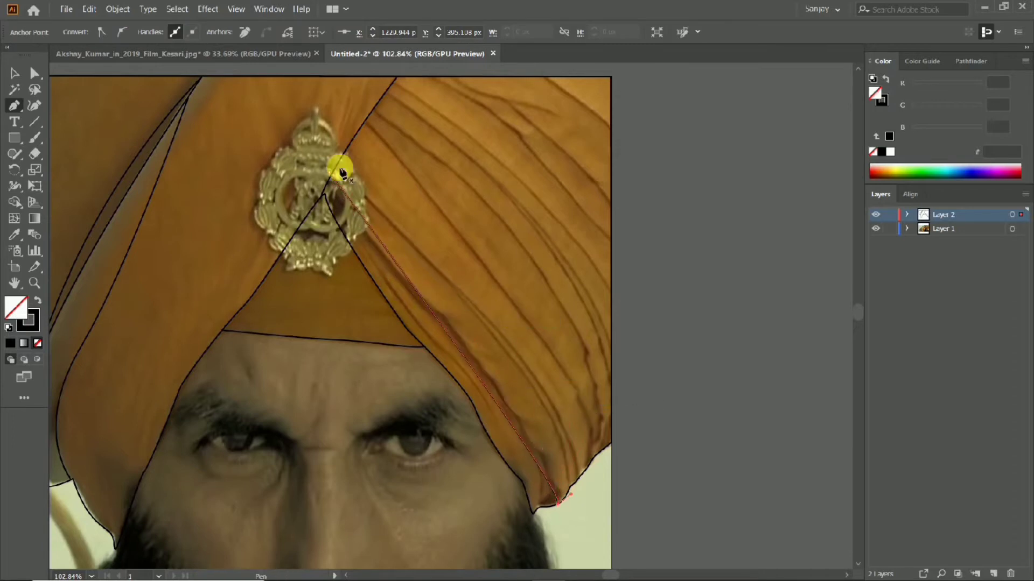
left_click_drag(560, 502, 601, 433)
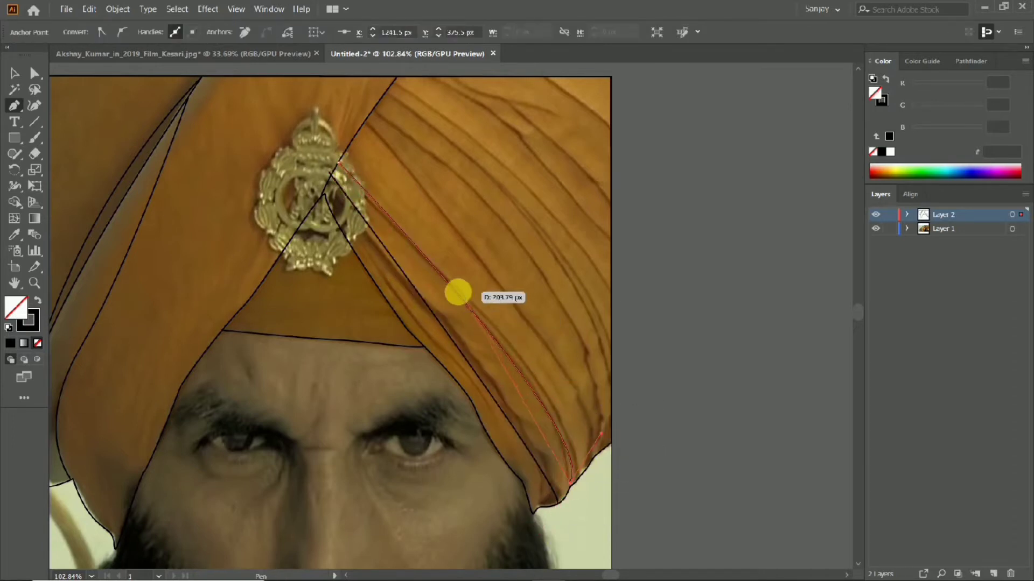
scroll(286, 107, "right", 5)
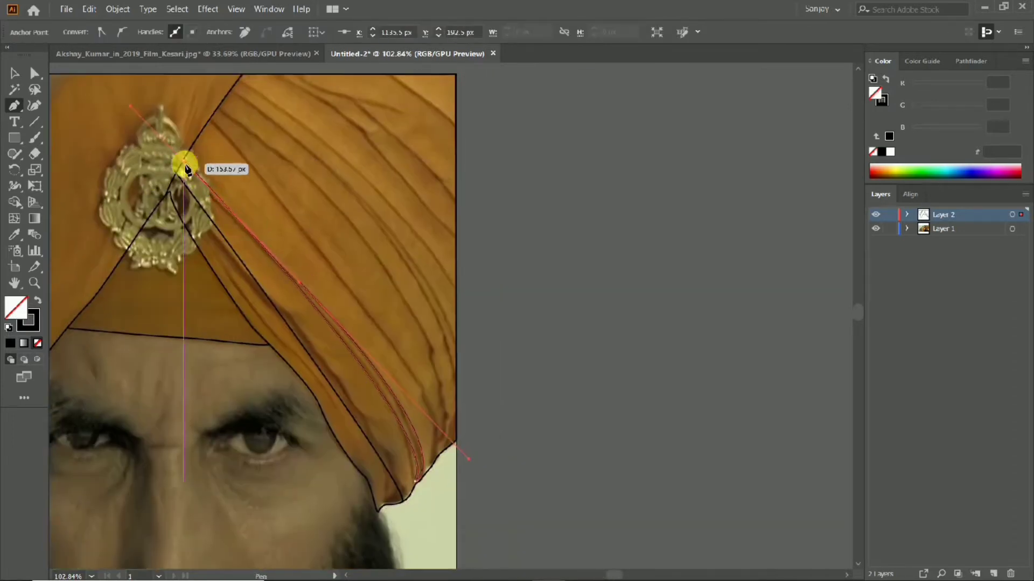
scroll(292, 263, "up", 2)
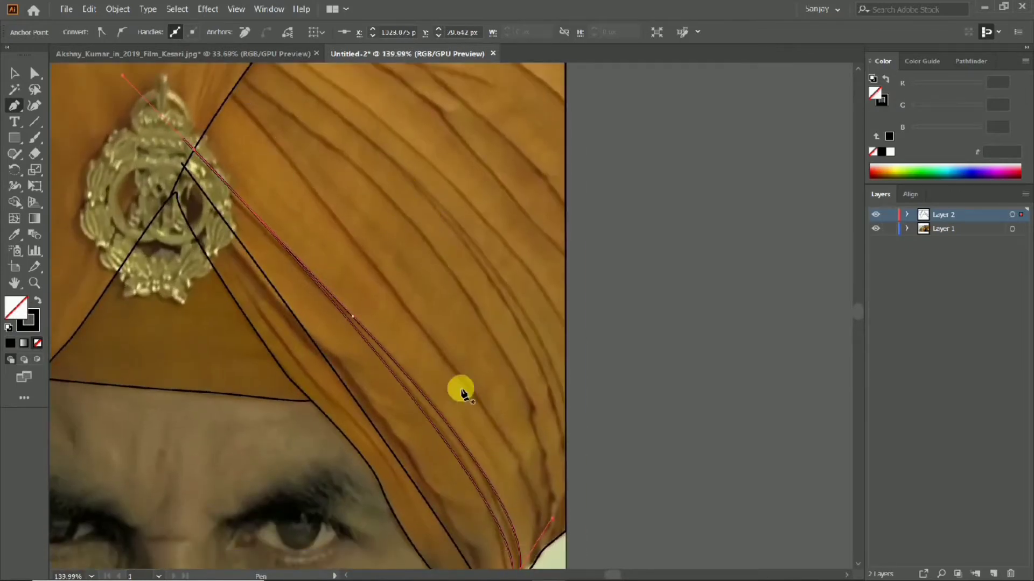
scroll(512, 374, "down", 3)
scroll(556, 434, "right", 2)
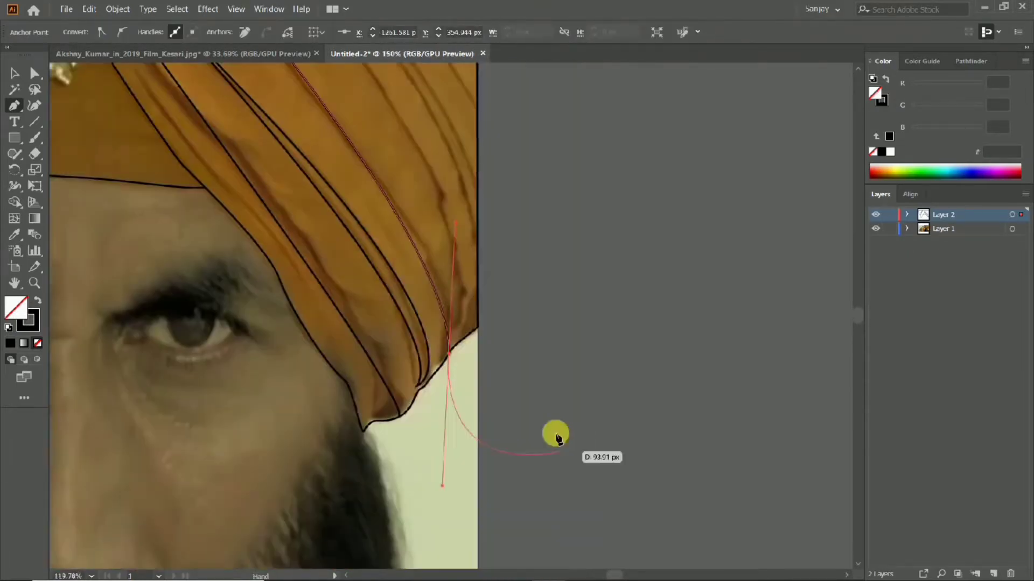
scroll(592, 386, "up", 1)
left_click_drag(592, 388, 550, 272)
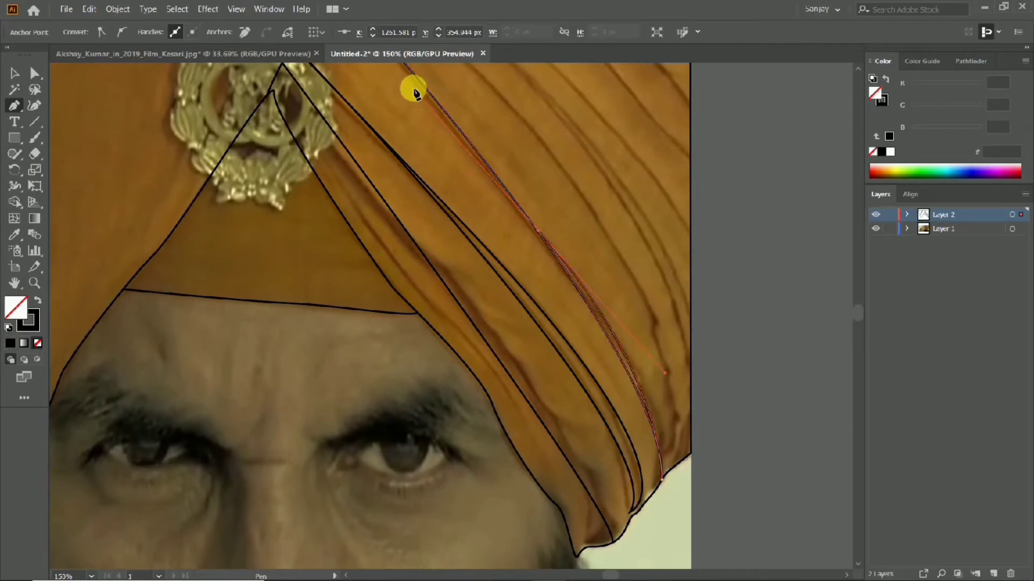
left_click_drag(494, 181, 452, 194)
scroll(425, 193, "down", 3)
scroll(404, 219, "up", 2)
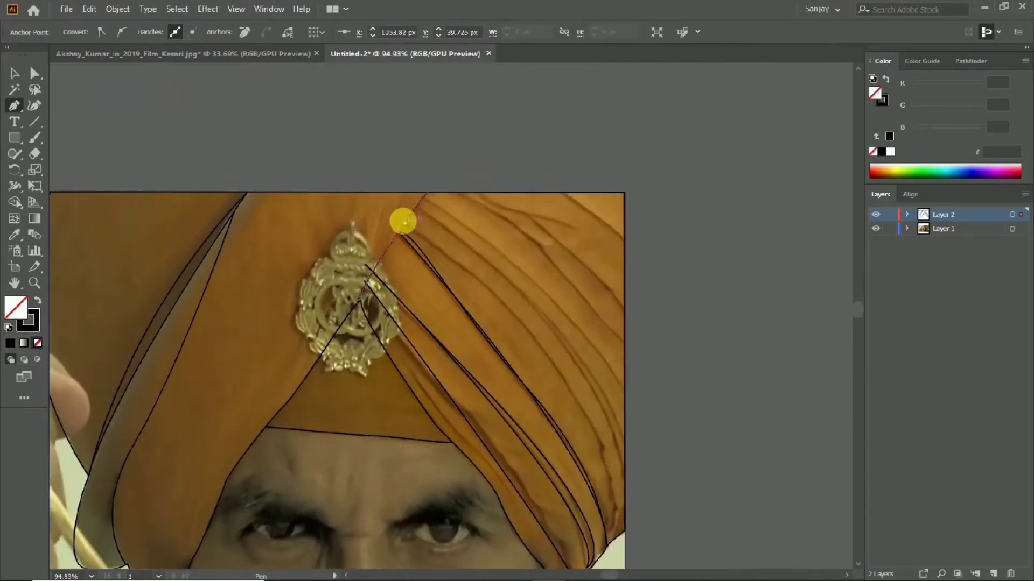
left_click_drag(603, 452, 620, 538)
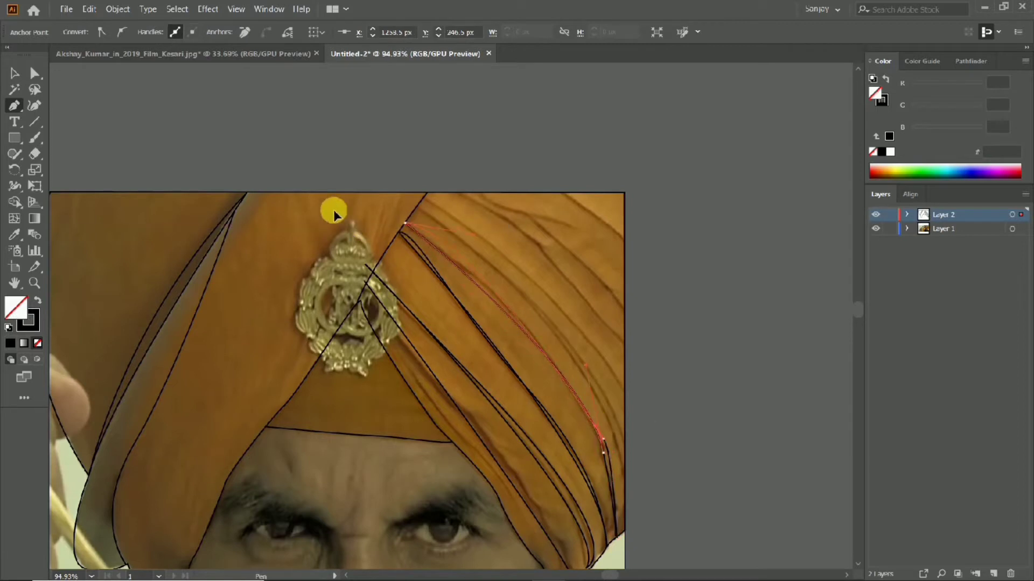
scroll(531, 265, "up", 3)
scroll(540, 358, "down", 2)
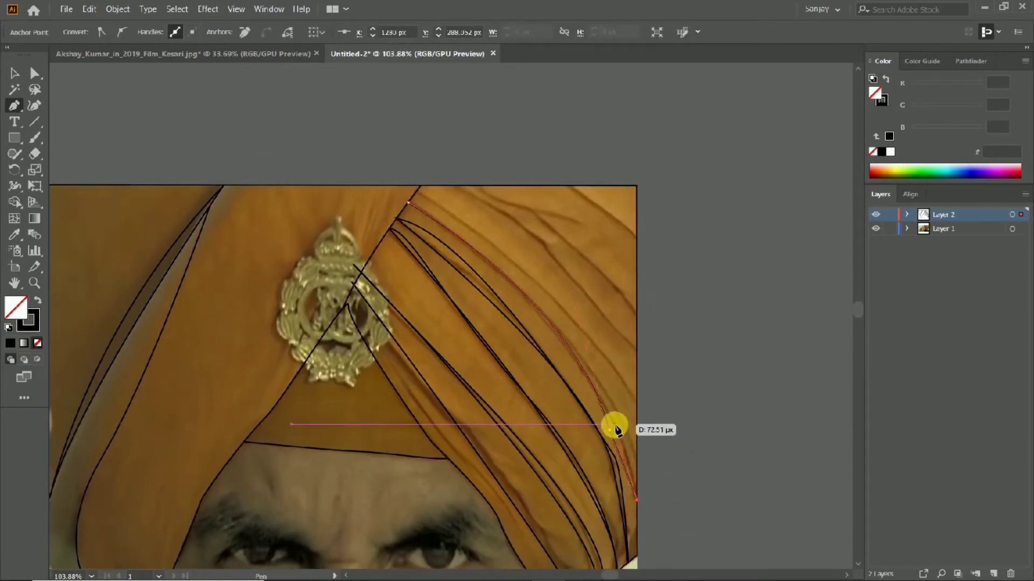
left_click(610, 430)
key("Escape")
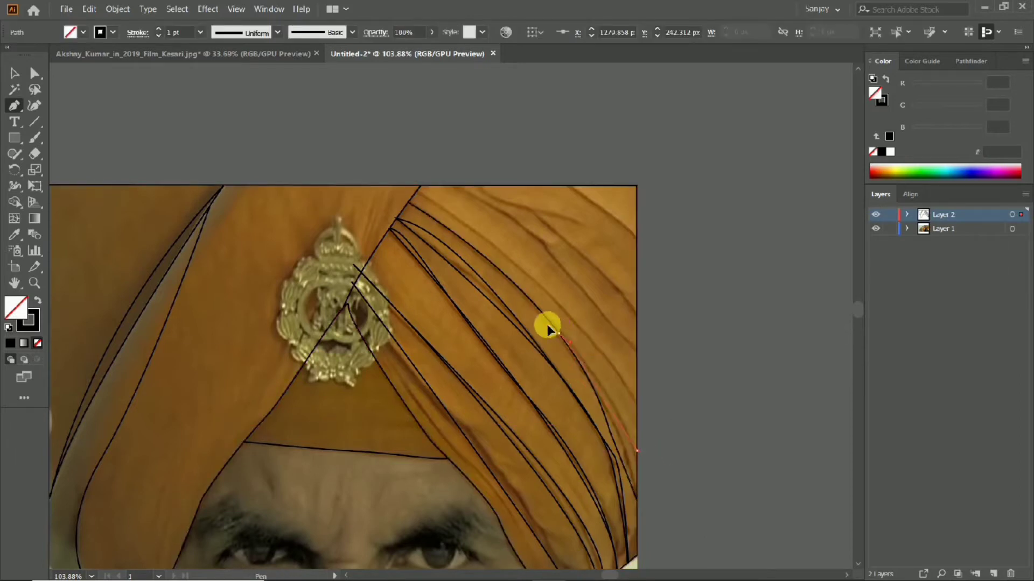
Step: Add shorter fold strokes between the turban's right edge and its top
left_click(635, 399)
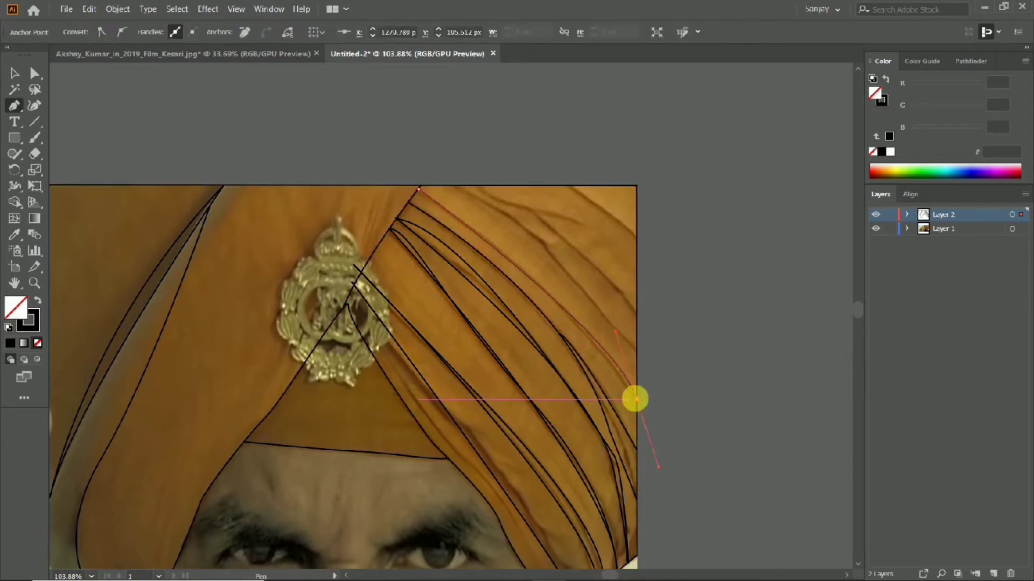
scroll(526, 228, "up", 2)
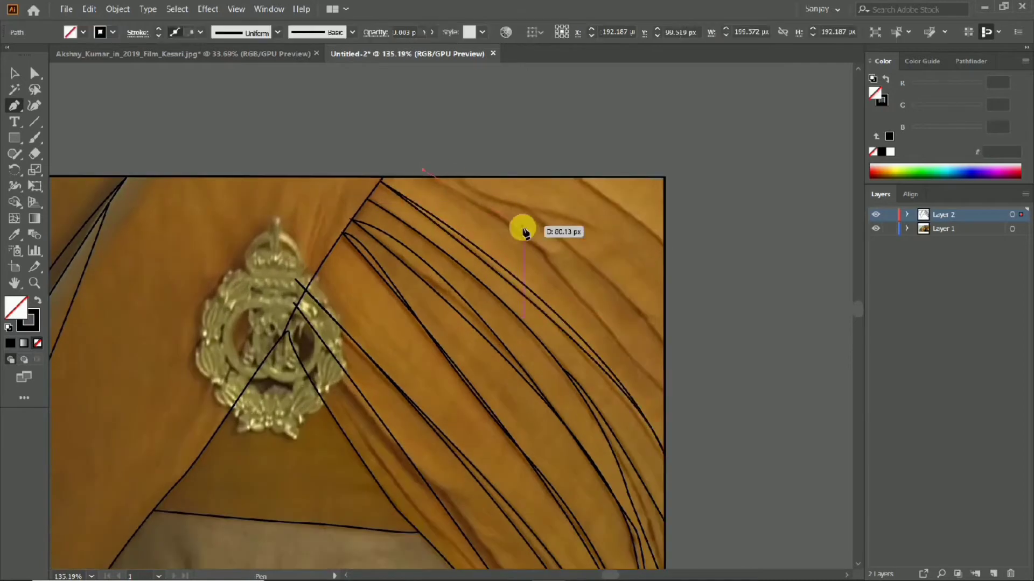
left_click(664, 390)
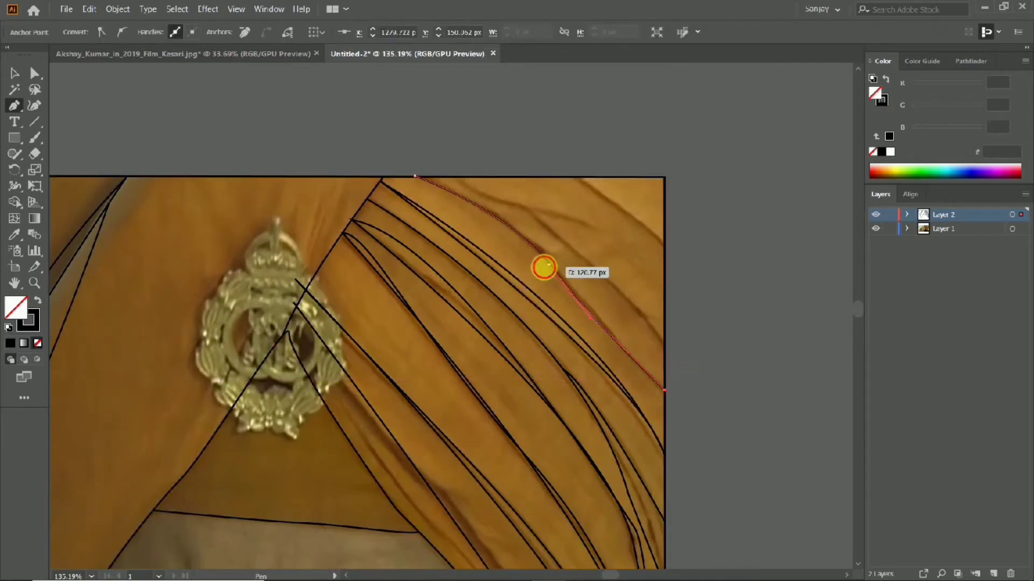
left_click(544, 267)
left_click(449, 176)
left_click(576, 220)
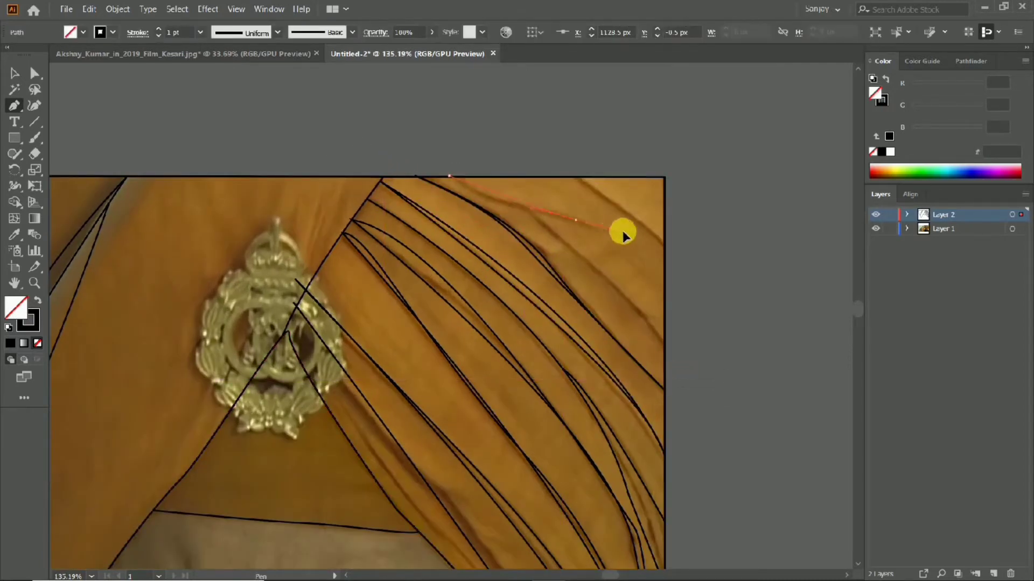
left_click(635, 299, "ctrl")
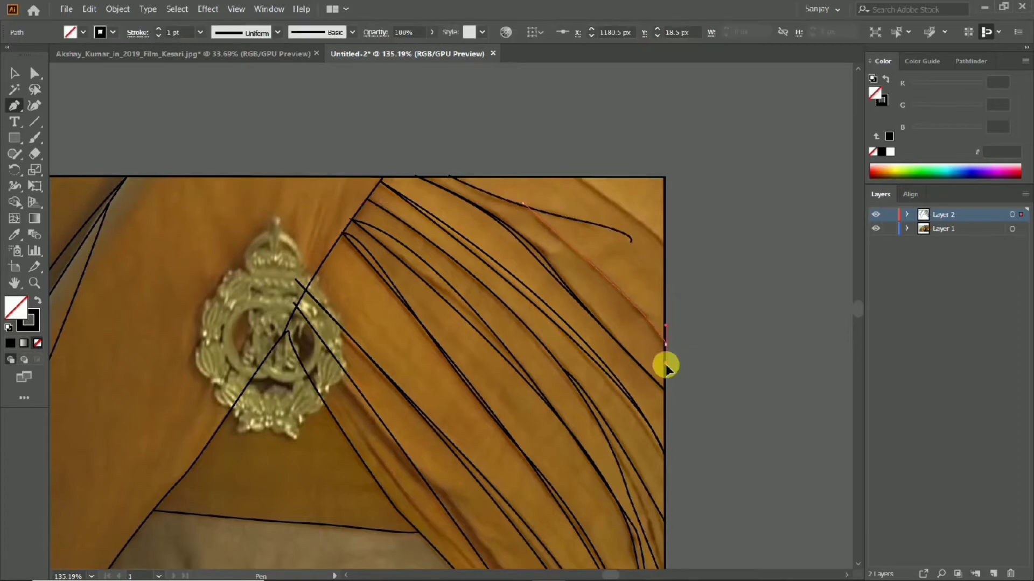
left_click(570, 177)
left_click(669, 263)
scroll(499, 273, "down", 3)
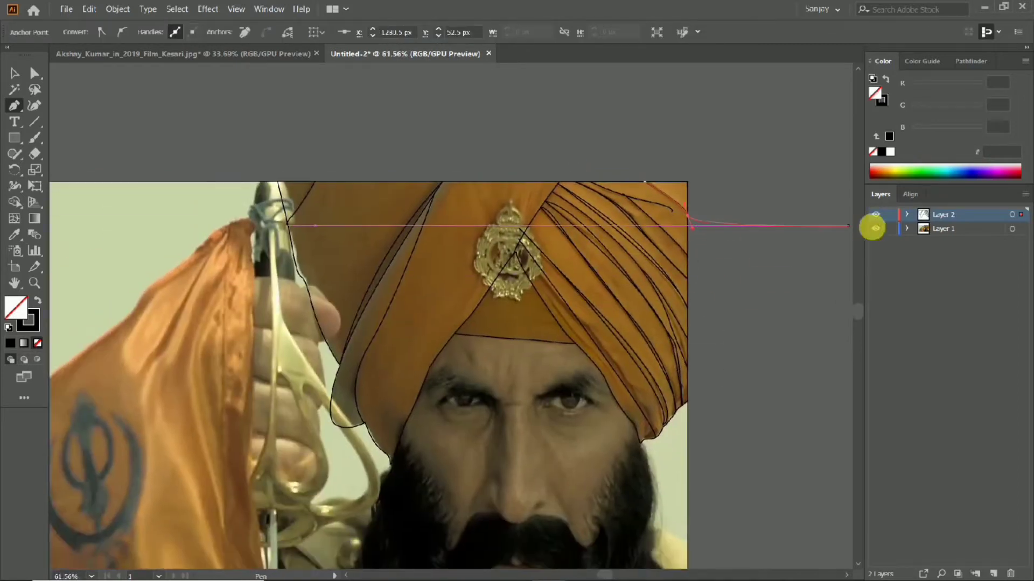
Step: Trace the beard's right edge down to a corner at the image's bottom right
scroll(377, 342, "down", 3)
scroll(512, 358, "up", 3)
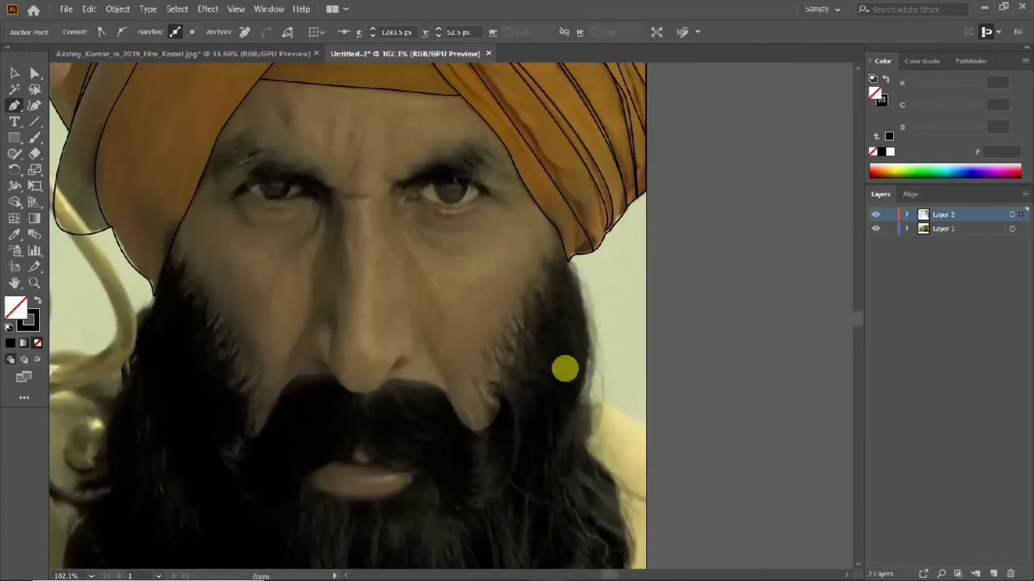
scroll(562, 280, "down", 3)
mouse_move(579, 326)
left_mouse_down()
mouse_move(586, 365)
mouse_move(576, 373)
left_mouse_up()
scroll(624, 469, "down", 3)
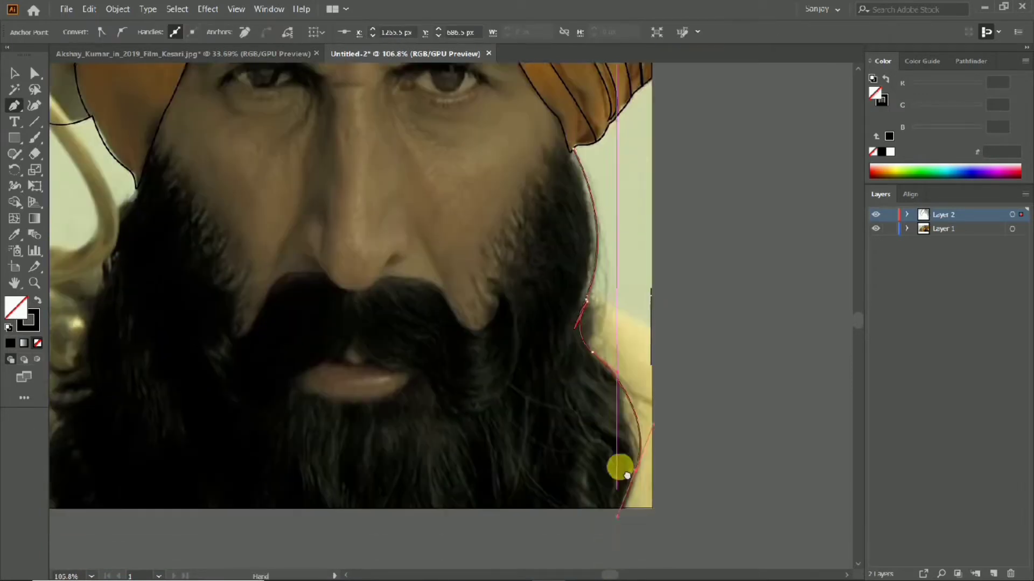
left_click(627, 490)
Step: Run the beard outline along the bottom and curve it up the left side into the turban
left_click(59, 488)
left_click_drag(198, 472, 366, 477)
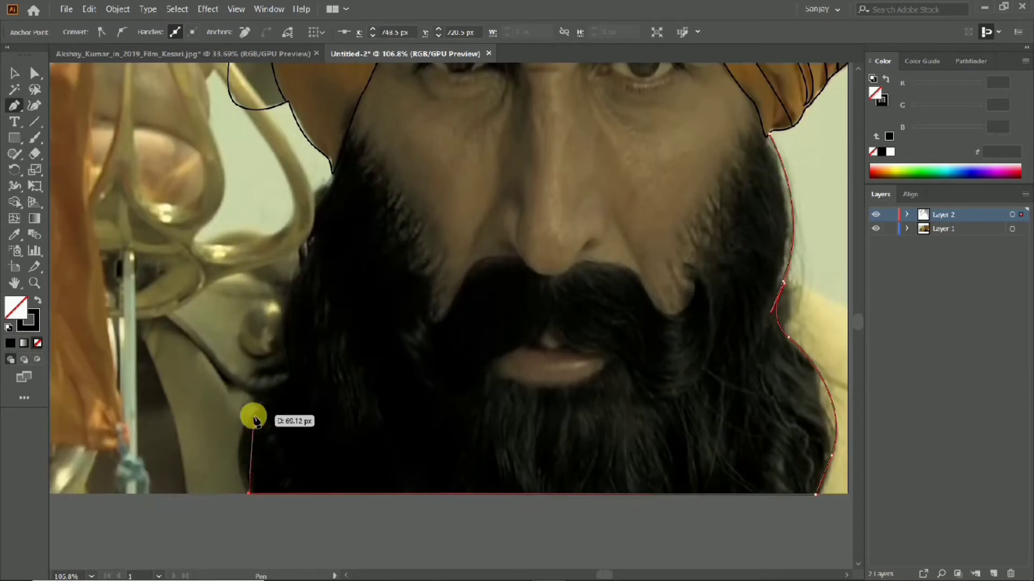
left_click_drag(253, 415, 225, 388)
scroll(344, 231, "up", 2)
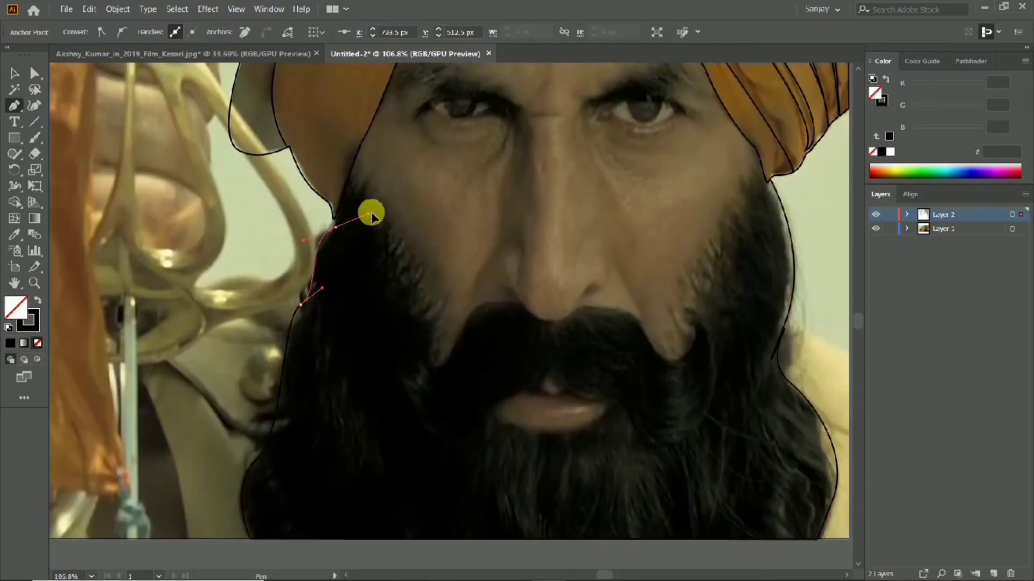
left_click_drag(292, 411, 286, 401)
left_click(300, 308)
left_click_drag(315, 257, 324, 264)
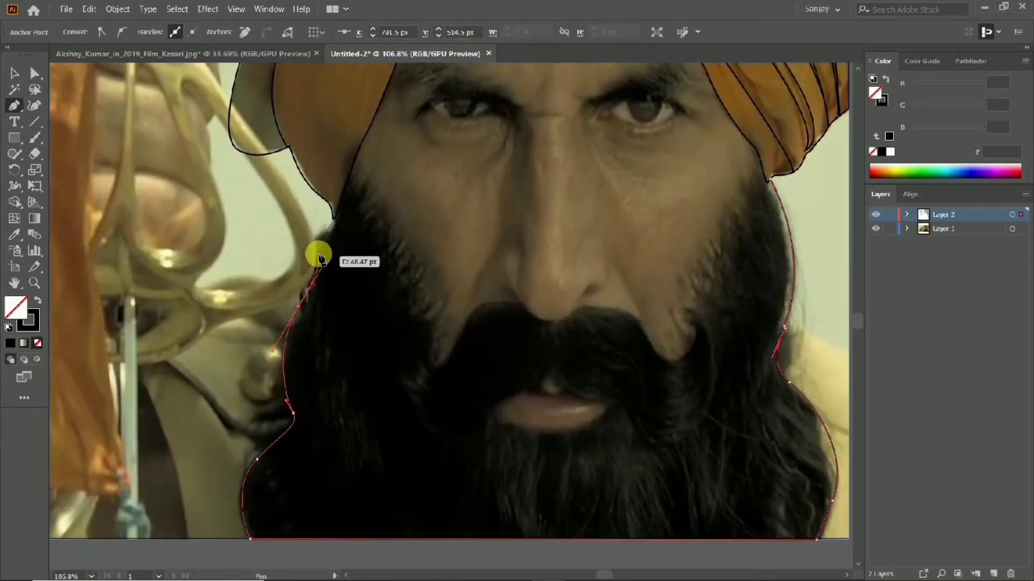
left_click_drag(334, 219, 358, 134)
scroll(432, 316, "up", 3)
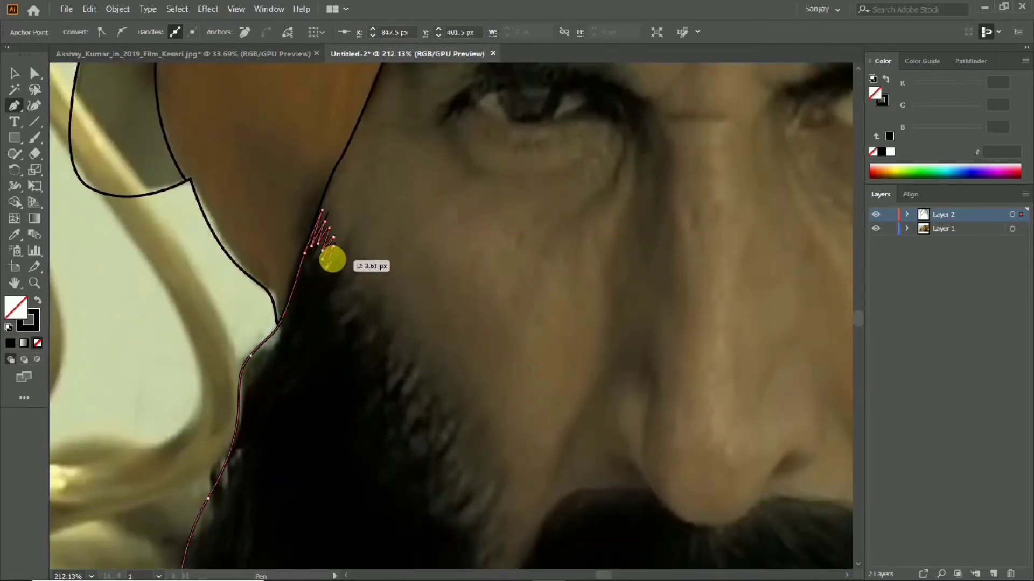
Step: Click zigzag strand points down the left cheek to form jagged beard hair
left_click(339, 327)
scroll(363, 256, "down", 2)
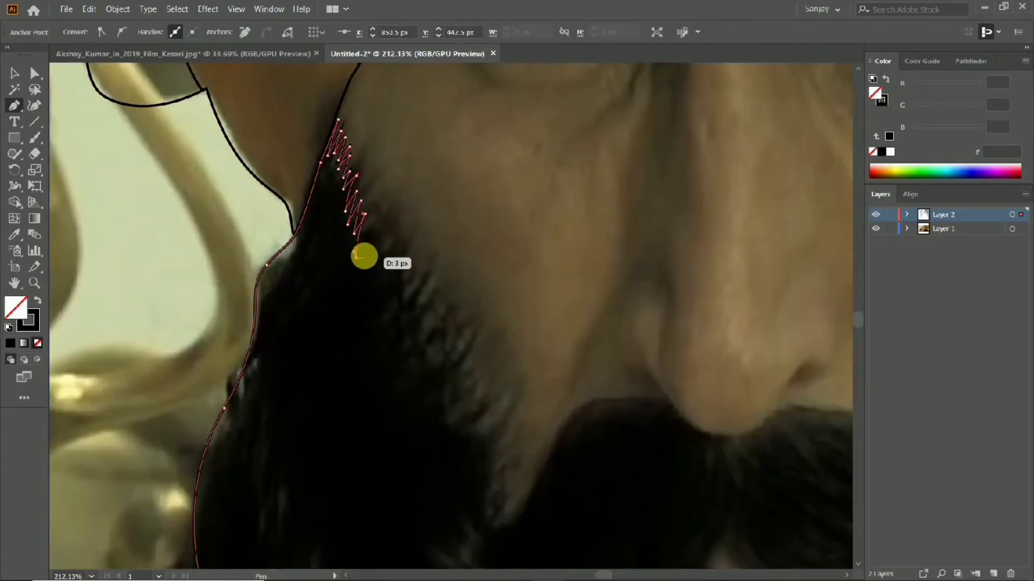
left_click(376, 285)
scroll(376, 281, "down", 1)
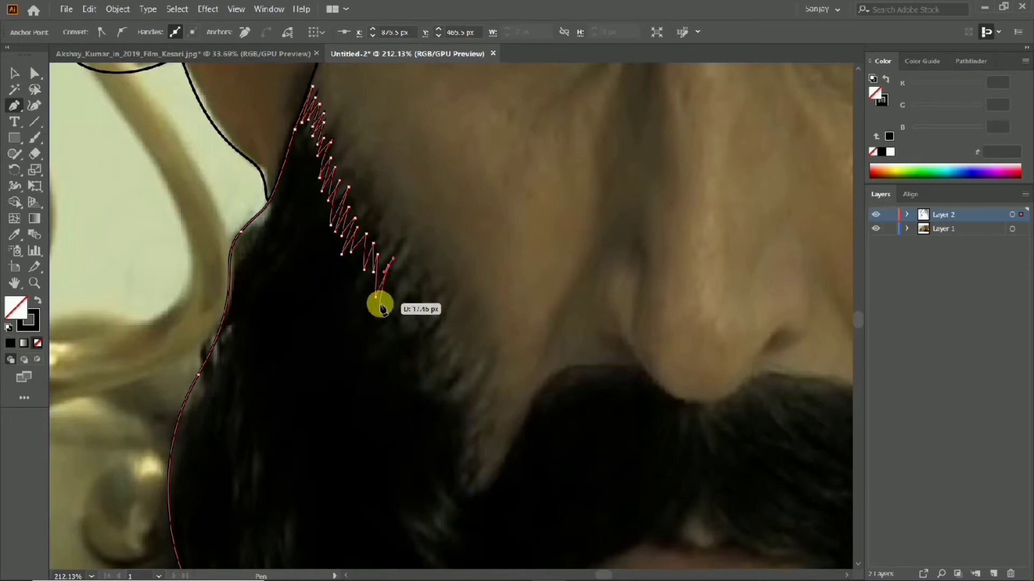
left_click(396, 322)
scroll(390, 296, "down", 1)
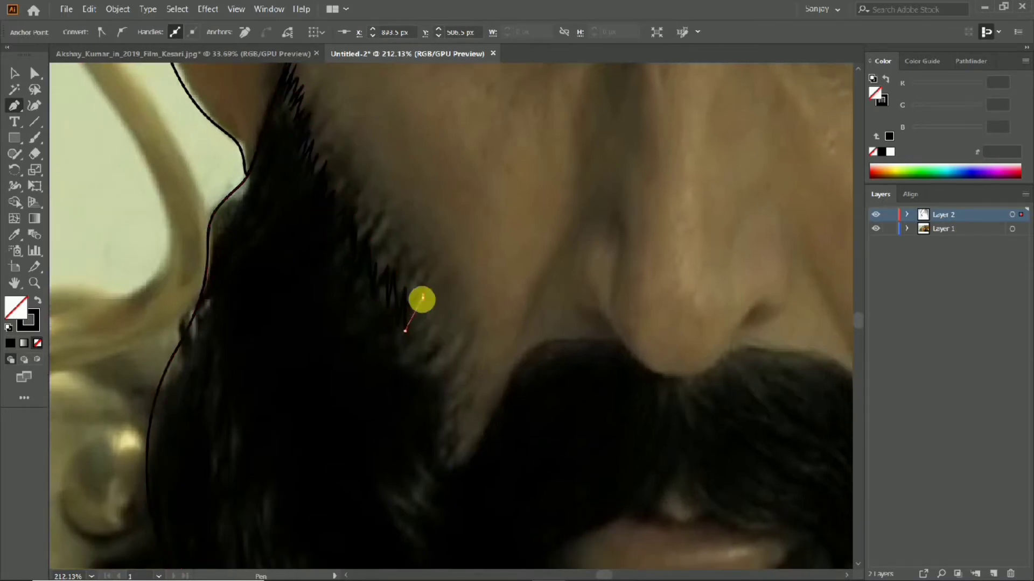
key("ctrl+space")
scroll(390, 307, "down", 2)
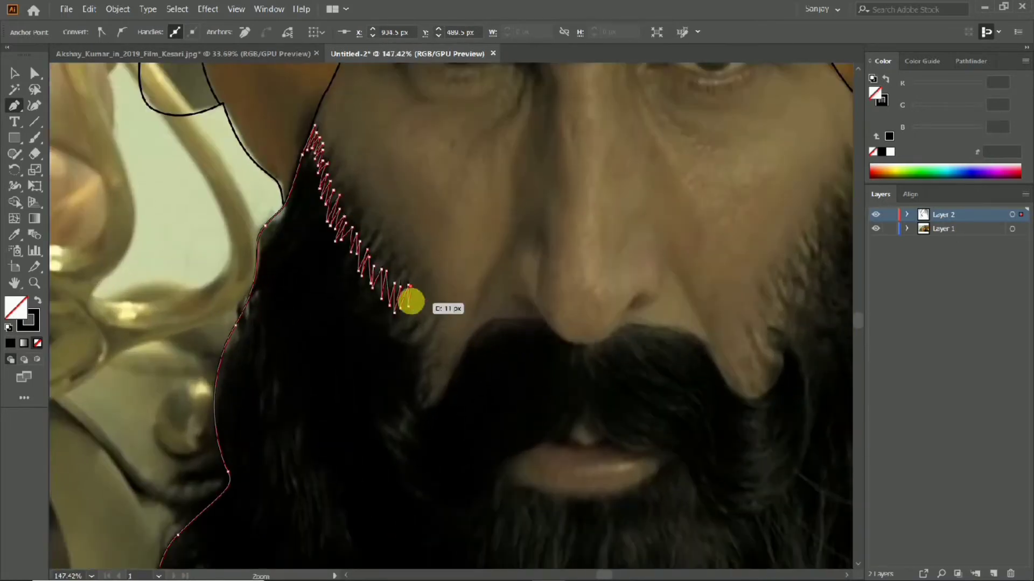
left_click(421, 333)
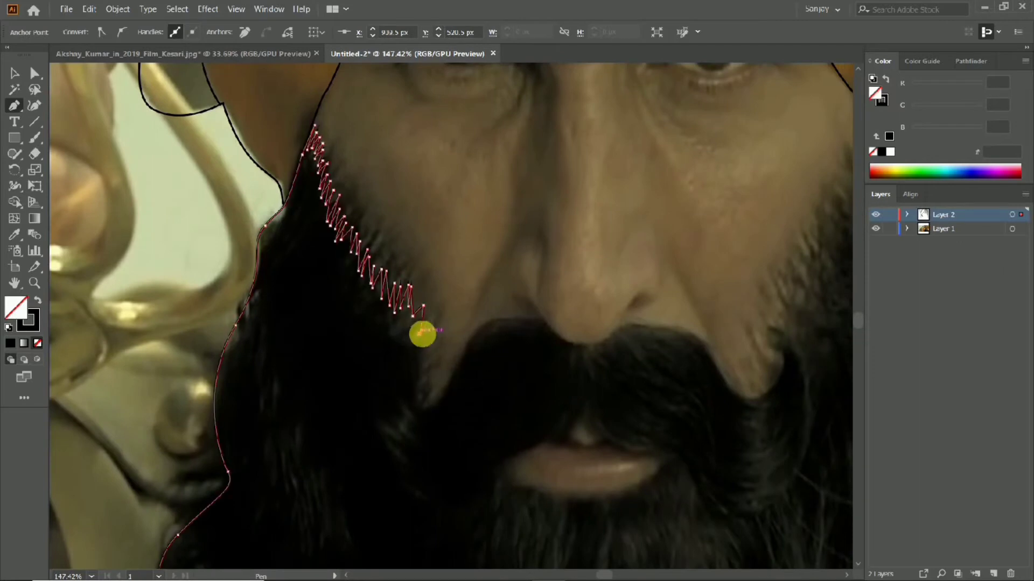
left_click(434, 327)
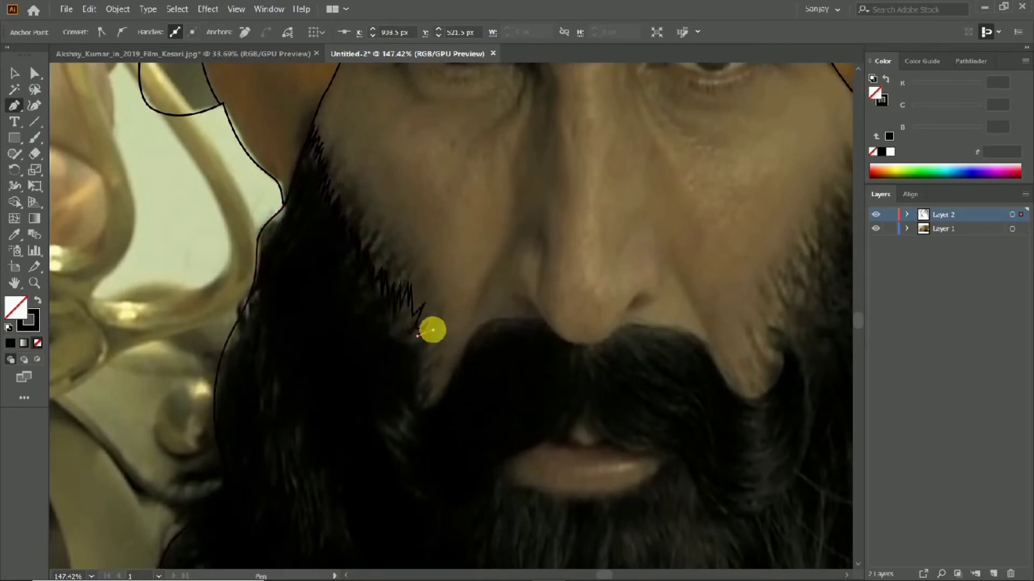
left_click(419, 353)
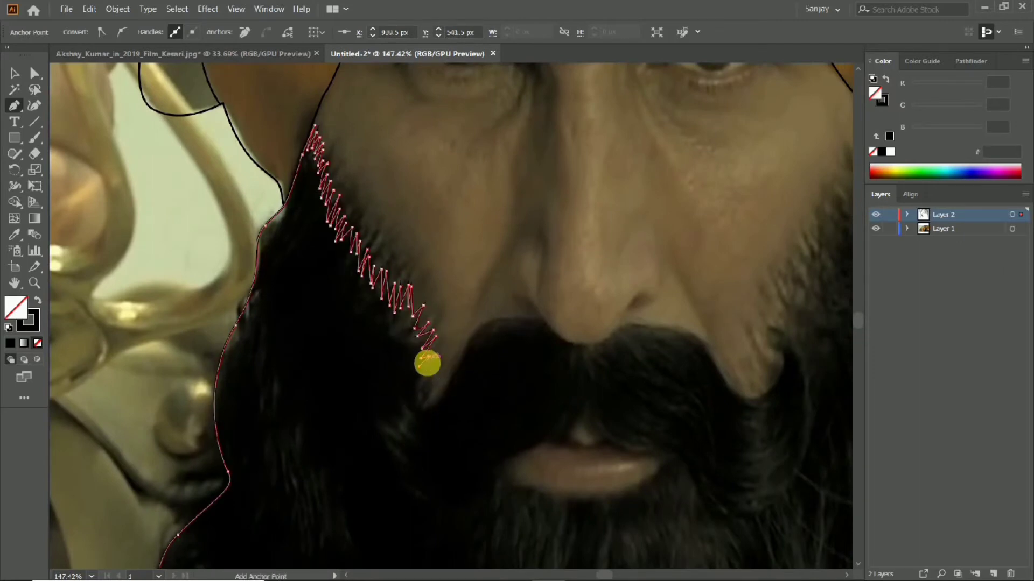
scroll(417, 399, "up", 1)
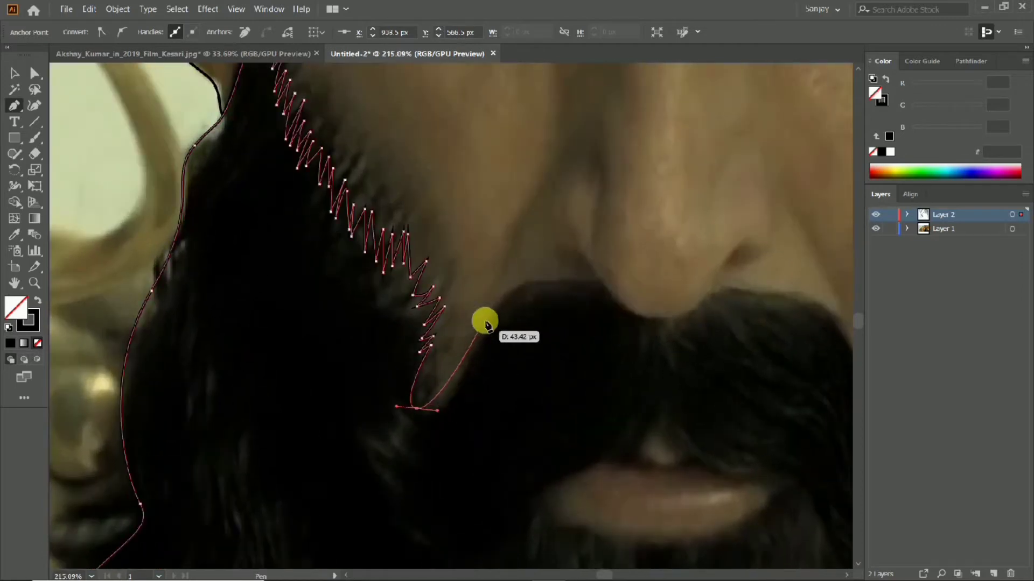
Step: Drag curved anchors from the mustache's left corner up toward the nose and under the nostril
left_click_drag(442, 415, 470, 367)
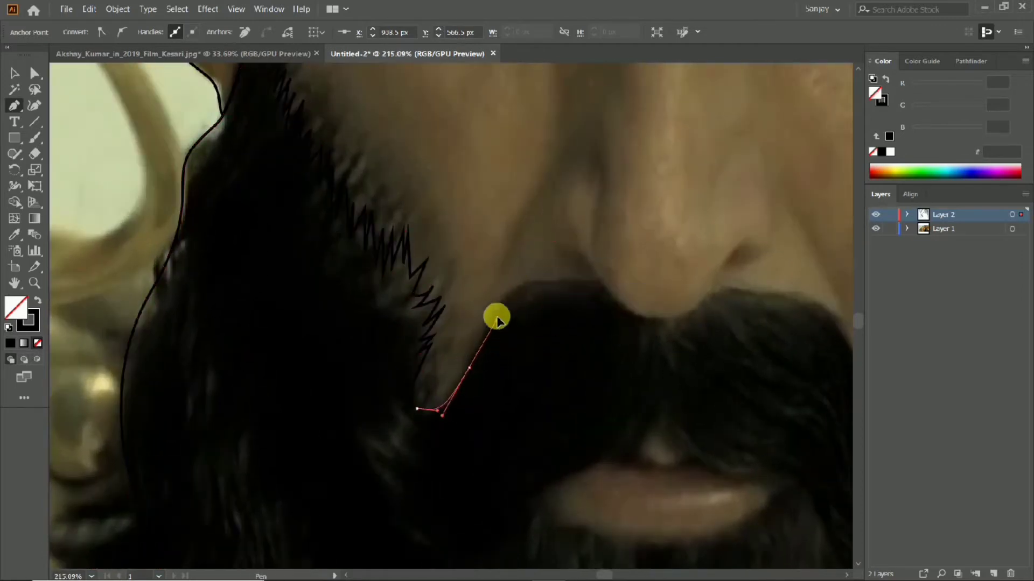
left_click_drag(497, 320, 507, 301)
scroll(627, 291, "up", 1)
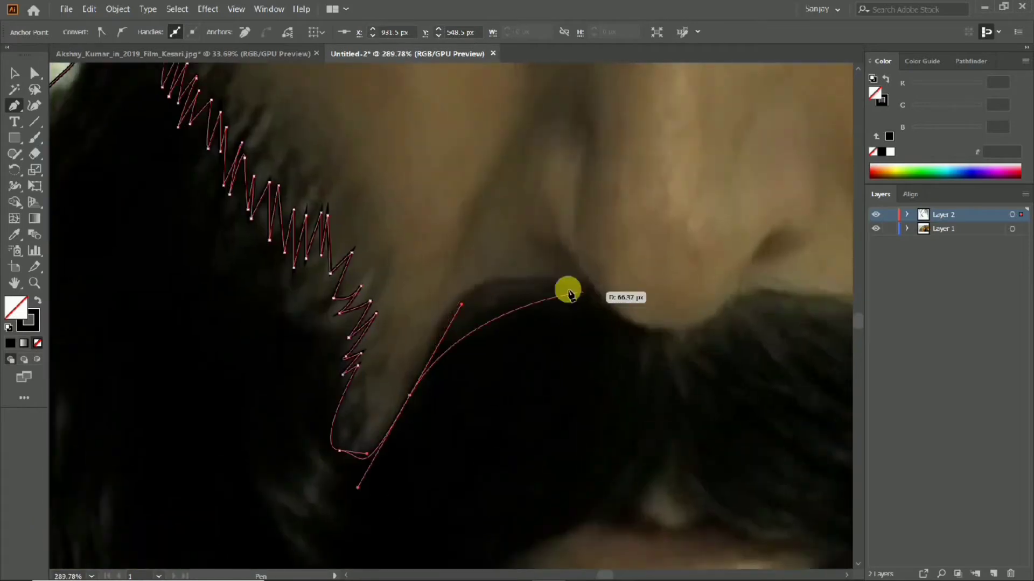
left_click_drag(570, 294, 604, 311)
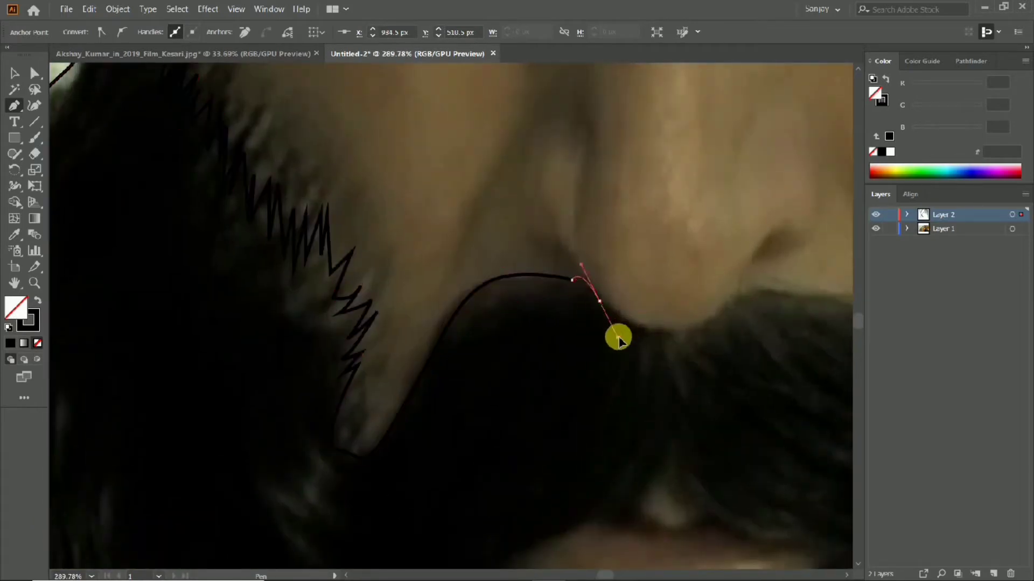
scroll(618, 339, "down", 1)
scroll(472, 336, "up", 1)
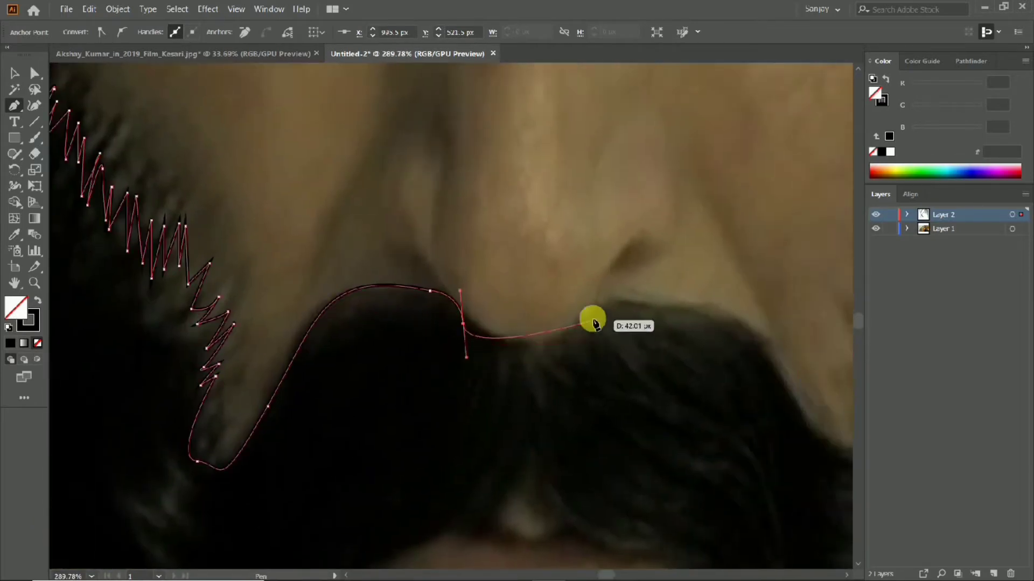
scroll(590, 318, "down", 2)
scroll(554, 335, "up", 2)
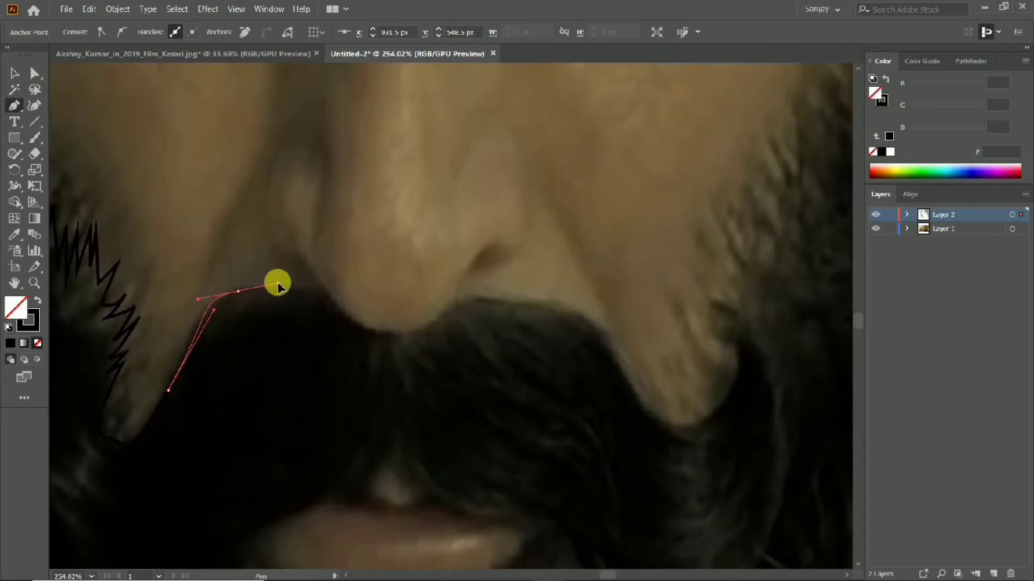
Step: Continue the curved mustache edge beneath the nose to its right end
mouse_move(323, 291)
left_mouse_down()
mouse_move(433, 322)
mouse_move(536, 227)
left_mouse_up()
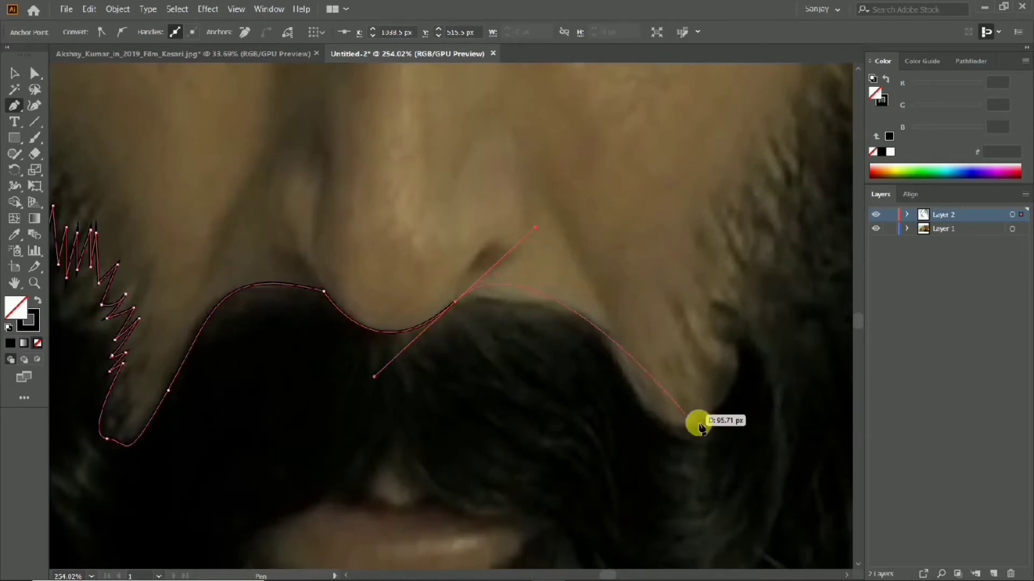
mouse_move(608, 345)
left_mouse_down()
mouse_move(638, 391)
mouse_move(460, 356)
left_mouse_up()
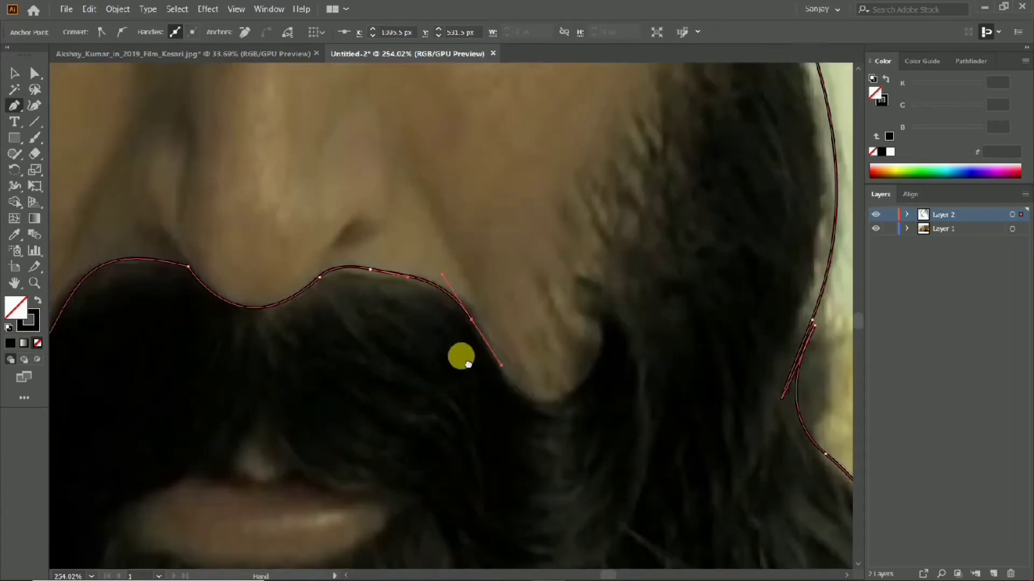
left_click_drag(508, 401, 537, 395)
scroll(526, 300, "down", 3)
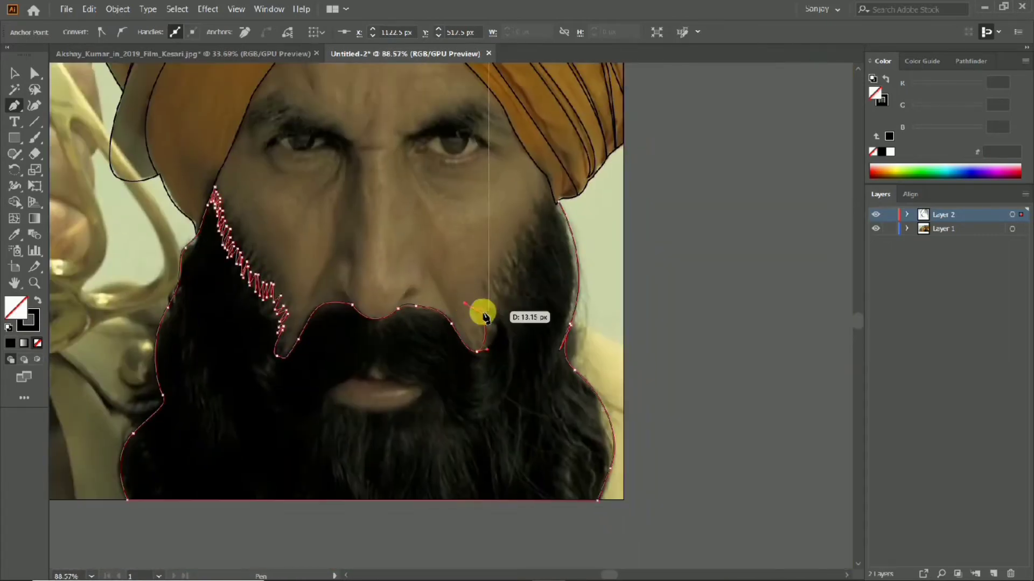
mouse_move(493, 324)
left_mouse_down()
mouse_move(479, 275)
mouse_move(495, 238)
mouse_move(520, 236)
left_mouse_up()
scroll(490, 317, "up", 2)
scroll(490, 316, "up", 2)
Step: Zigzag strand points up the right cheek, ending where the beard meets the turban
key("Escape")
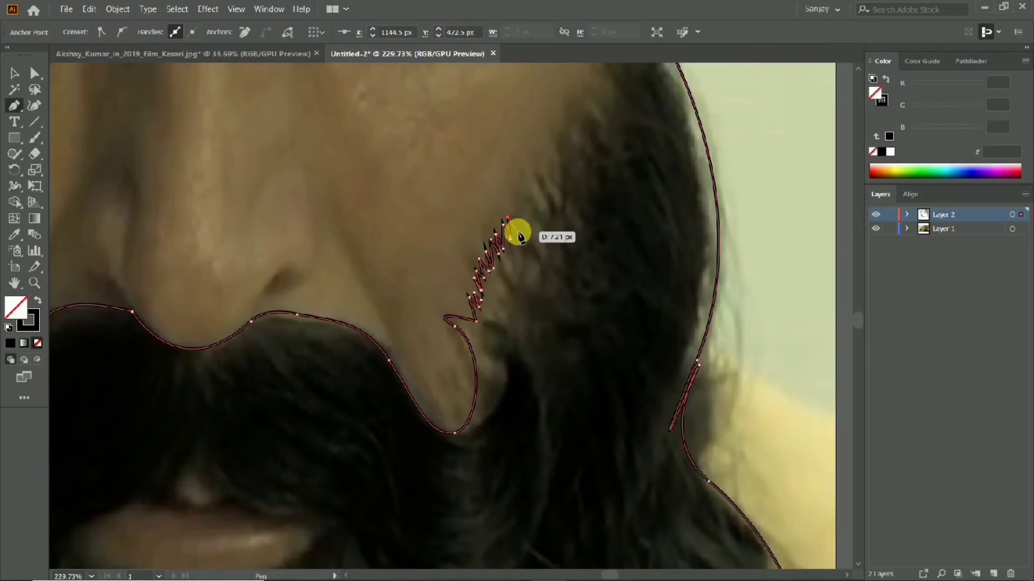
scroll(528, 188, "up", 3)
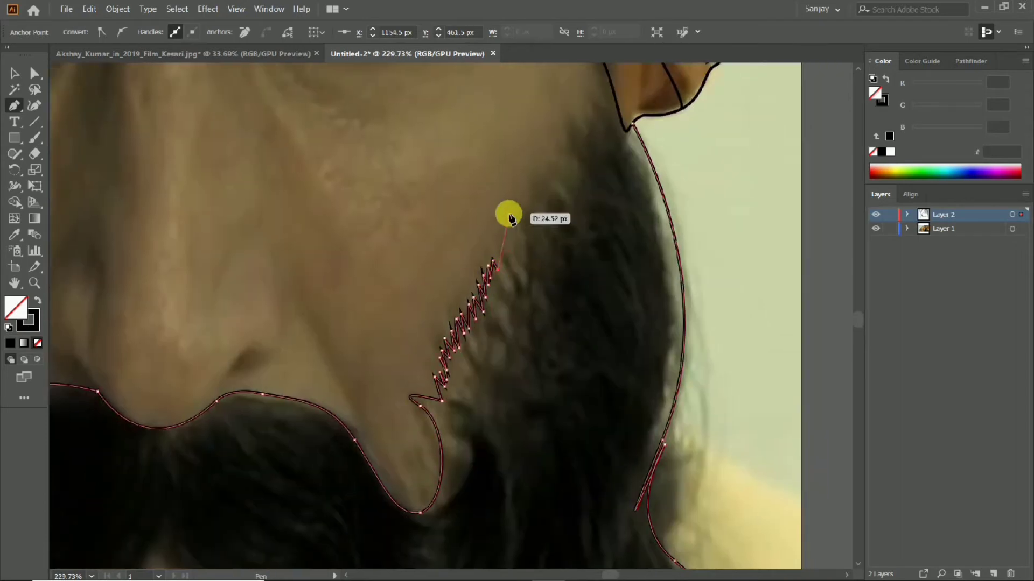
mouse_move(504, 260)
left_mouse_down()
mouse_move(512, 231)
mouse_move(524, 248)
left_mouse_up()
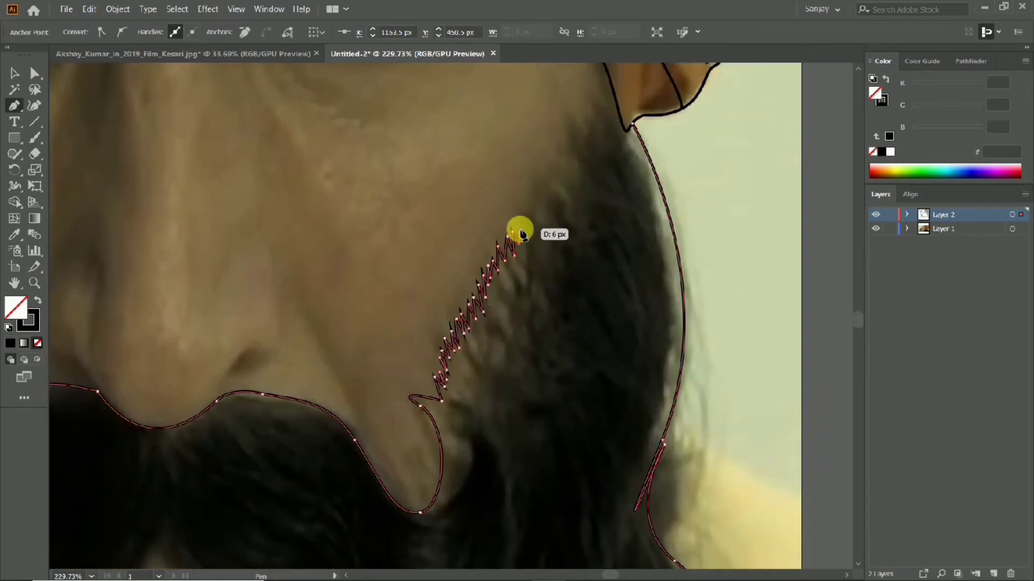
left_click(531, 221)
left_click(538, 188)
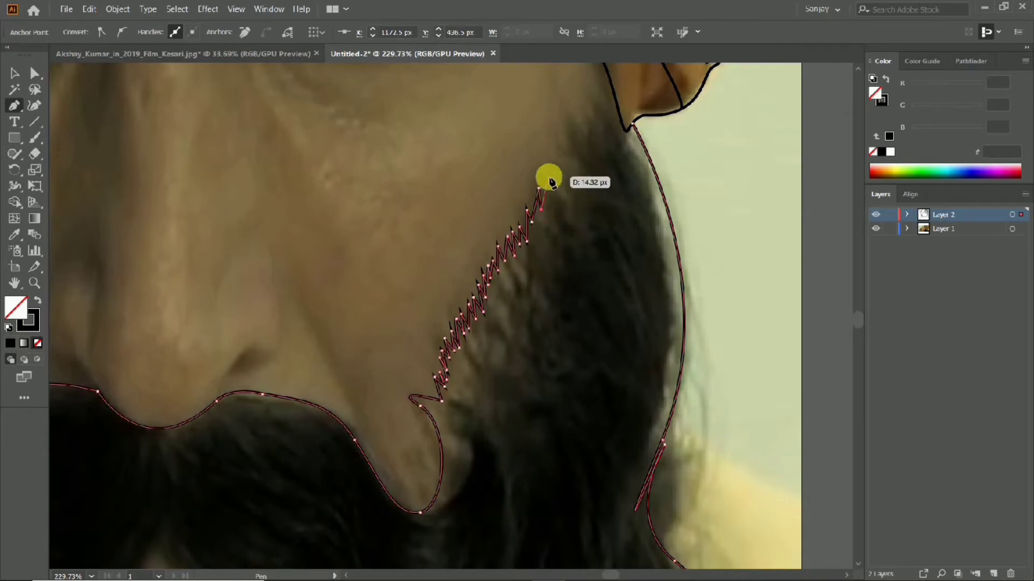
scroll(549, 180, "up", 3)
left_click(554, 216)
left_click(587, 159)
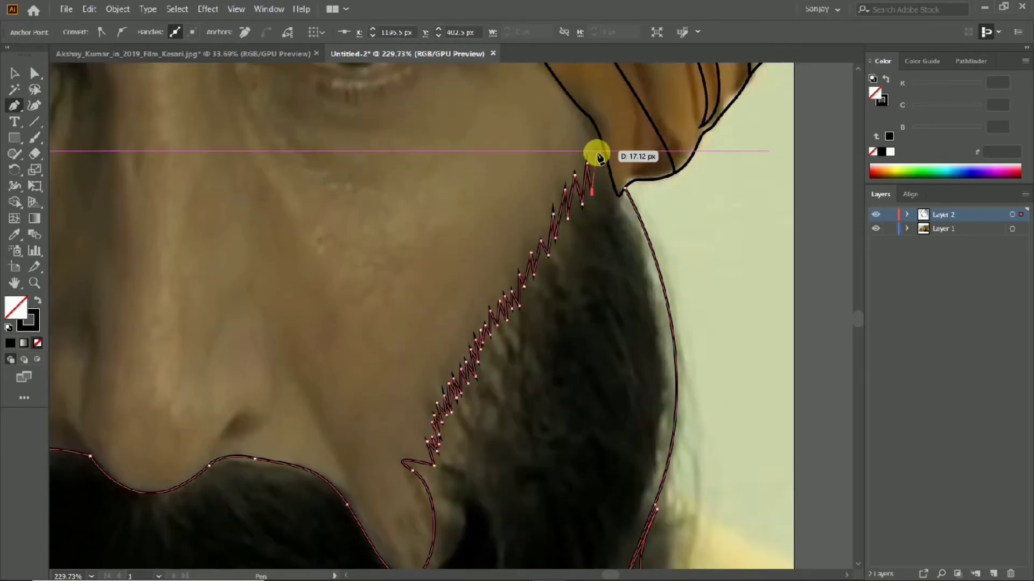
scroll(630, 194, "down", 2)
Step: Send the beard outline to the back with Arrange > Send to Back
right_click(604, 201)
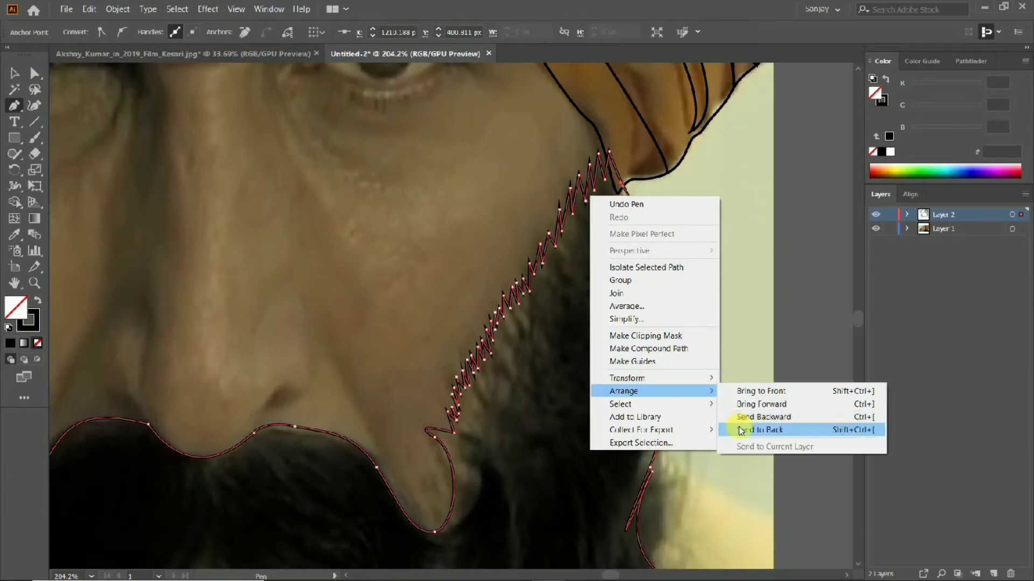
left_click(670, 425)
key("v")
right_click(595, 89)
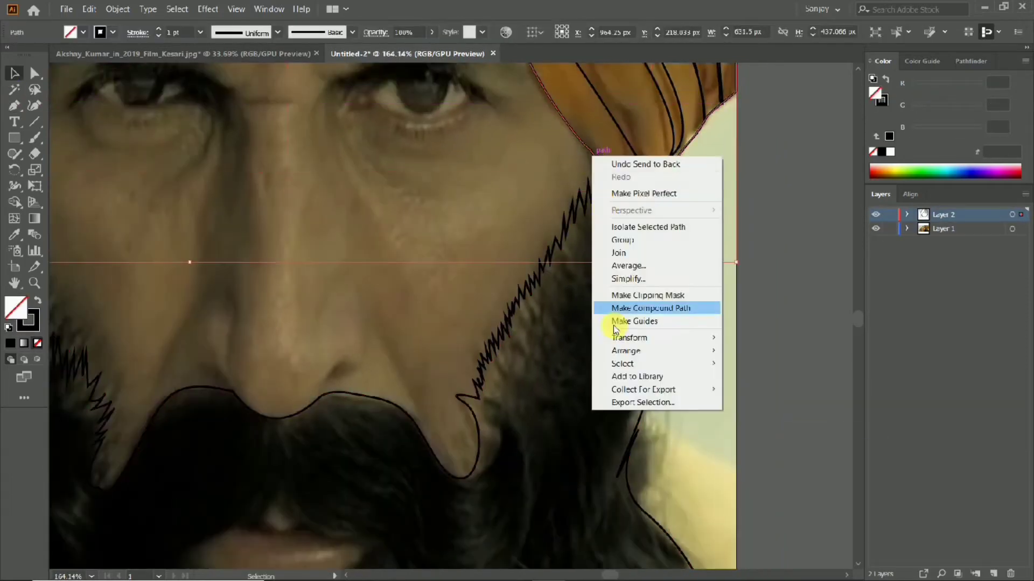
left_click(753, 466)
Step: Select the beard shape and swap fill and stroke to leave an unfilled black outline
scroll(160, 228, "down", 2)
left_click(362, 373)
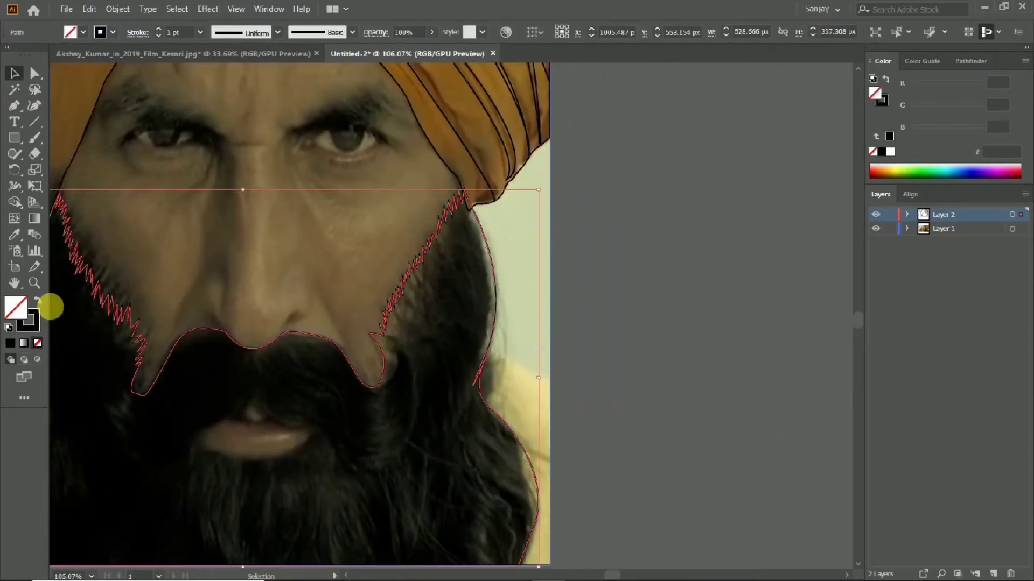
left_click(37, 299)
scroll(231, 327, "down", 2)
left_click(37, 300)
scroll(411, 438, "up", 2)
Step: Undo the last segments and trace a first closed lip outline
scroll(245, 337, "up", 2)
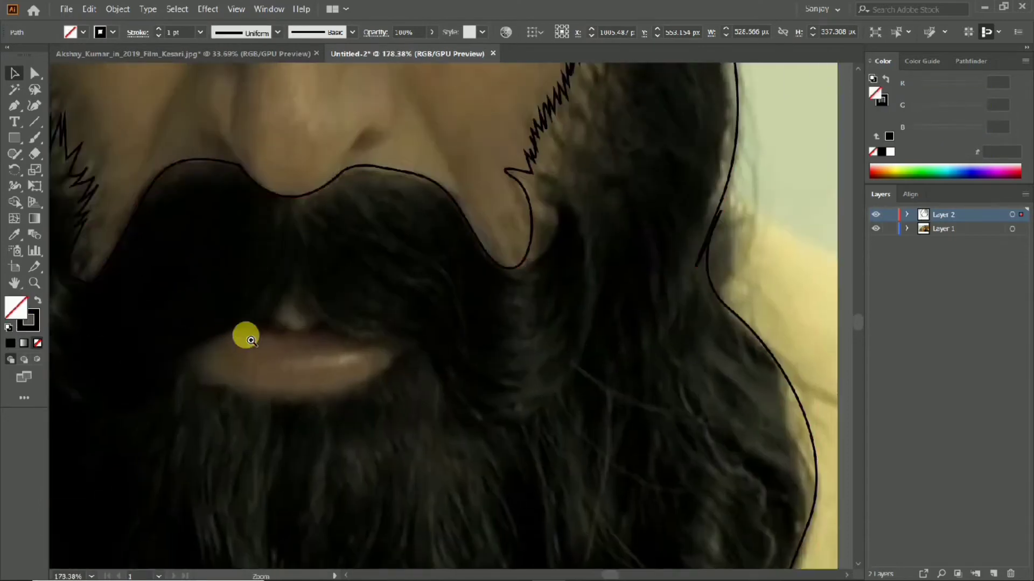
scroll(245, 337, "up", 1)
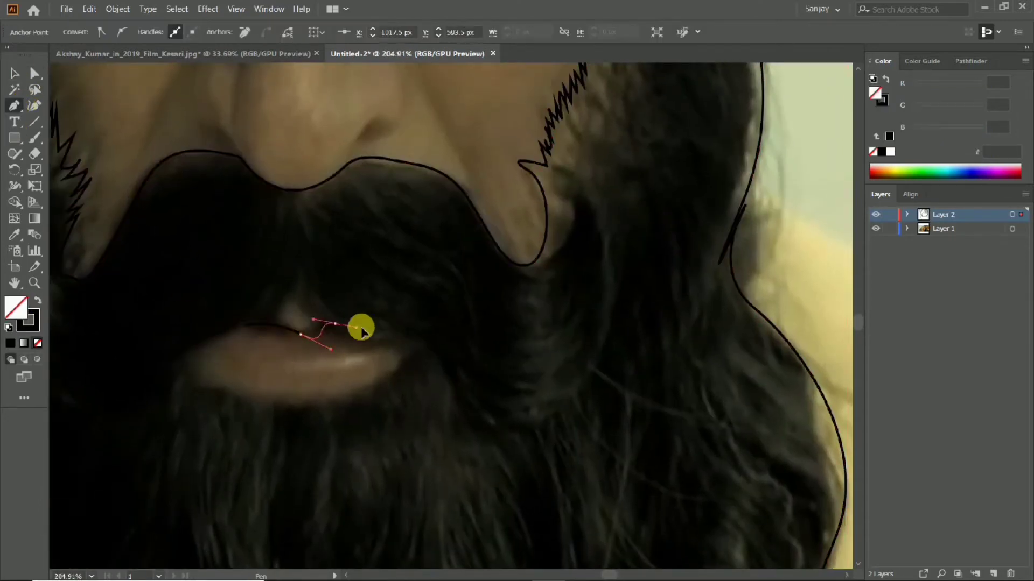
key("ctrl+z")
mouse_move(300, 333)
left_mouse_down()
mouse_move(325, 321)
mouse_move(345, 330)
left_mouse_up()
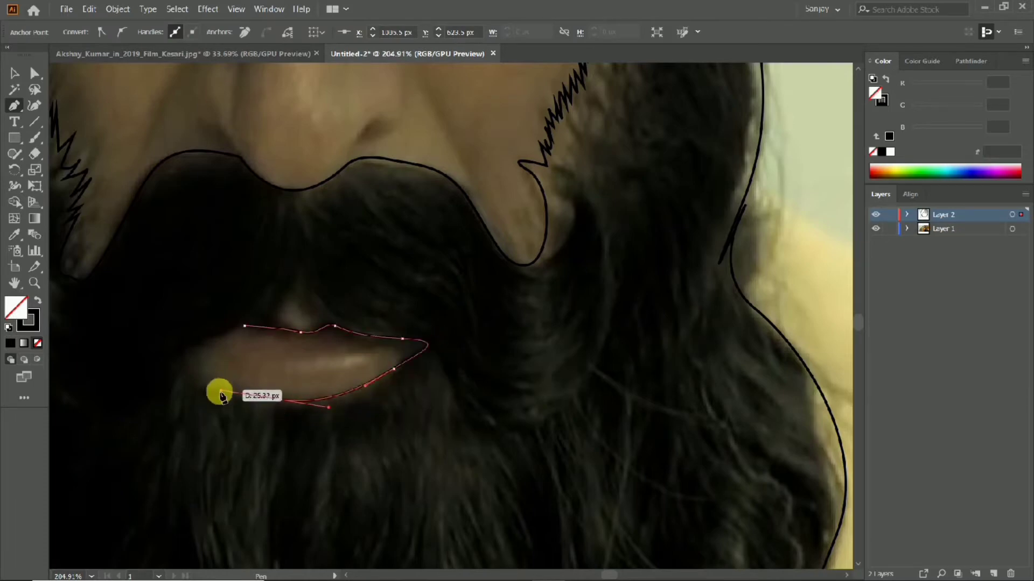
left_click_drag(235, 405, 141, 364)
left_click(246, 326)
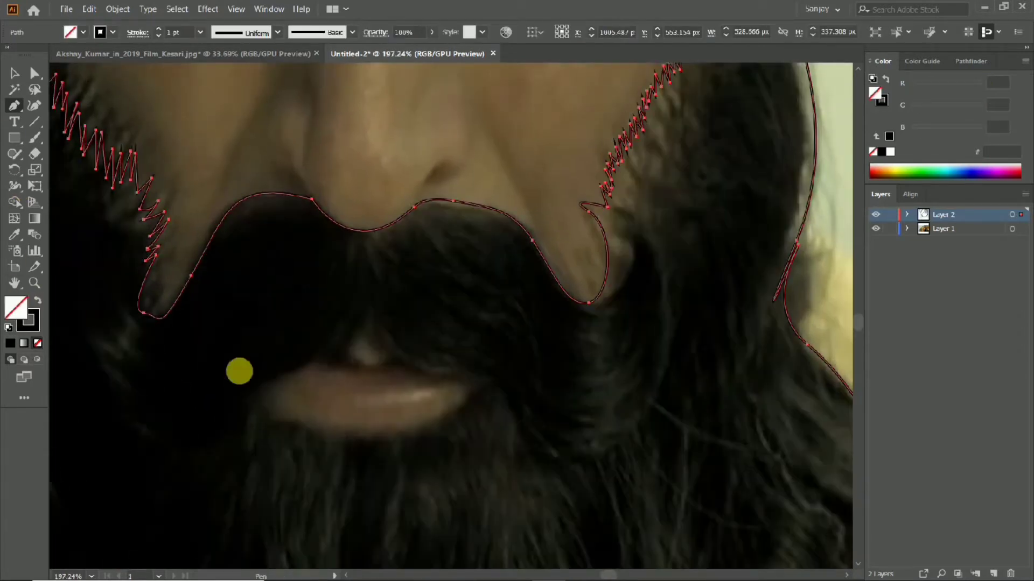
Step: Redraw the lip outline with curved upper and lower edges, closing at the left corner
left_click(254, 392)
left_click_drag(419, 397, 421, 399)
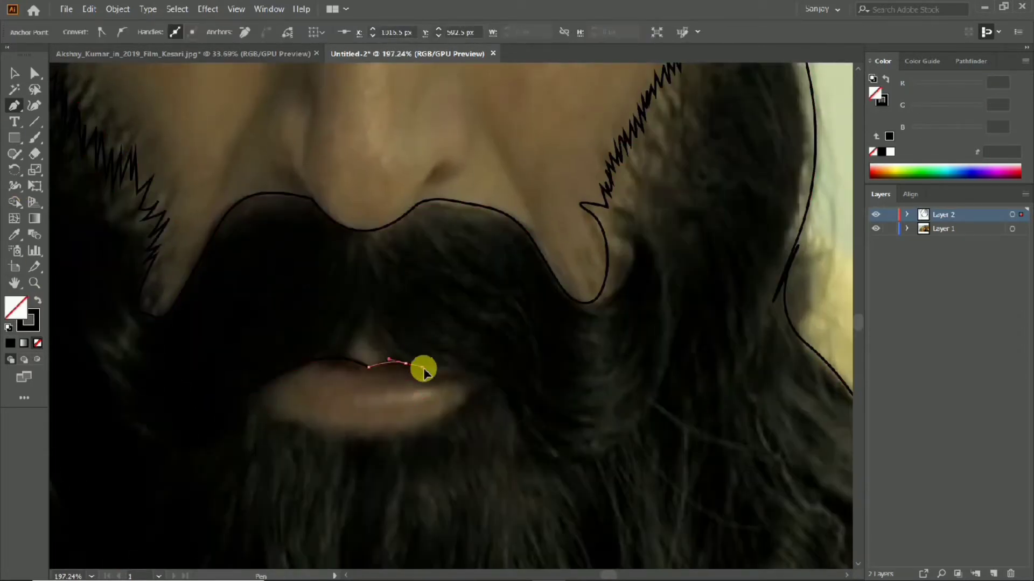
left_click(486, 383)
left_click_drag(379, 438, 319, 440)
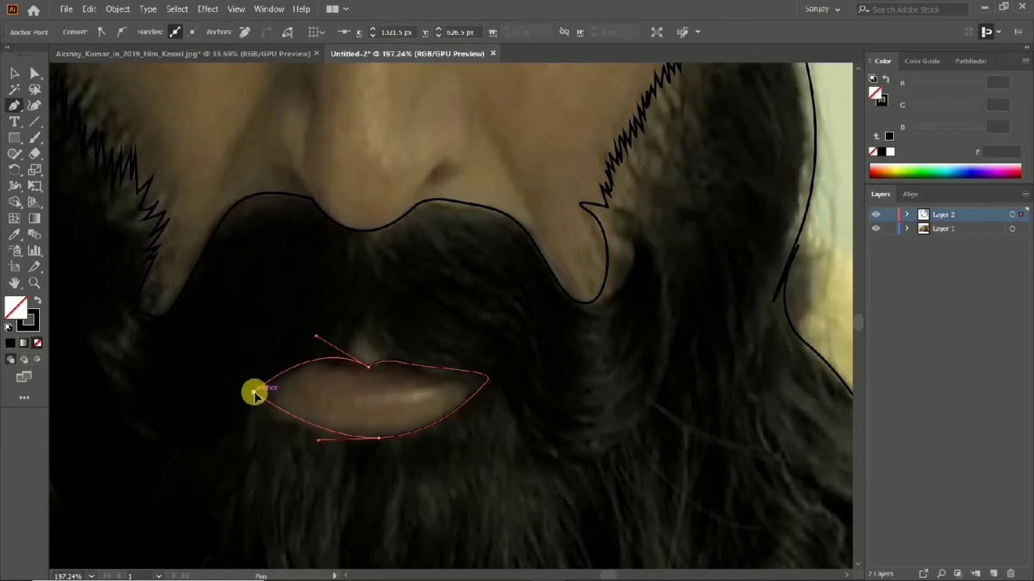
left_click_drag(254, 392, 273, 380)
scroll(375, 420, "down", 5)
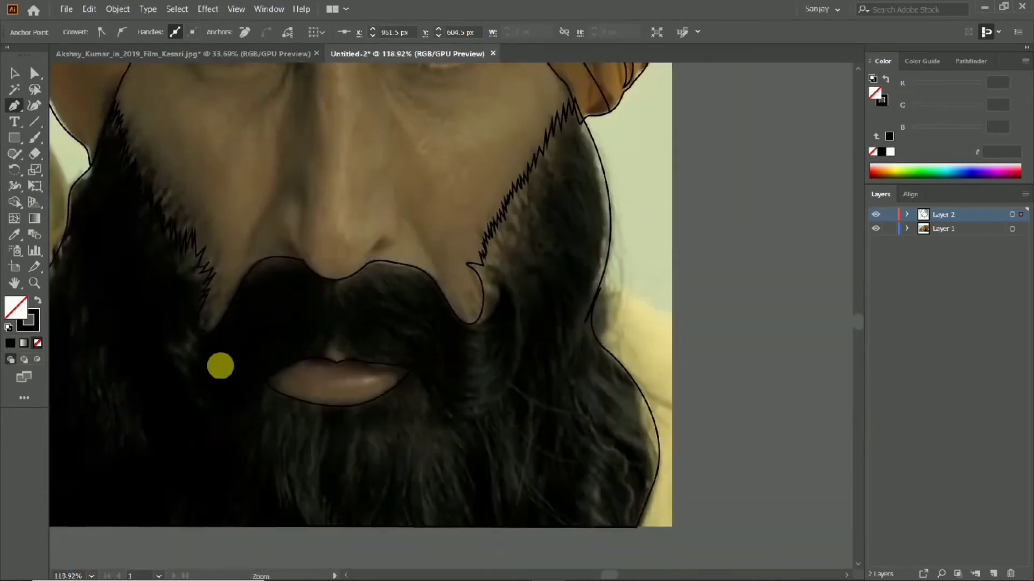
scroll(261, 381, "up", 4)
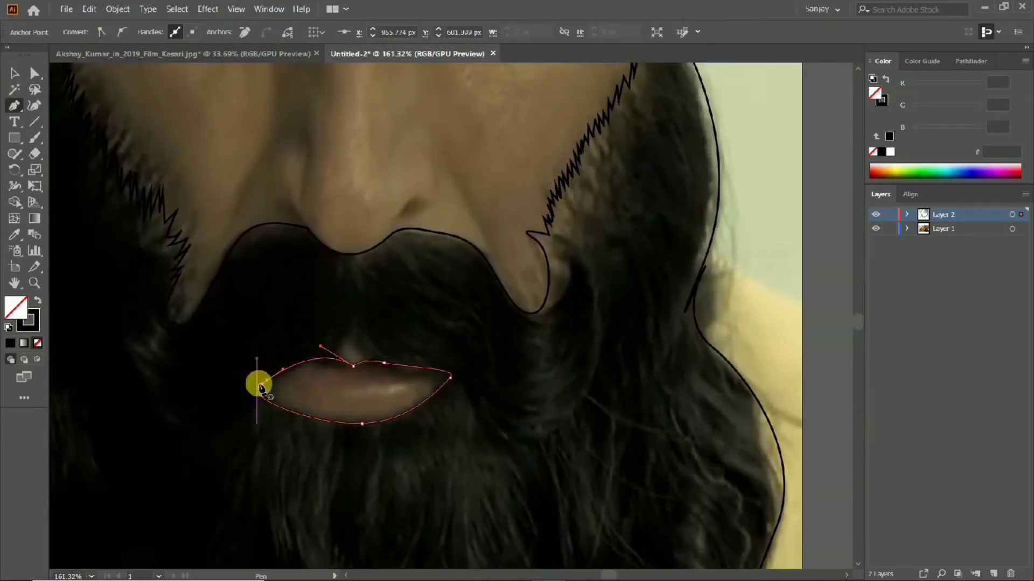
Step: Draw a straight line across the lips from the left corner to the right corner
left_click(257, 384)
left_click(449, 371)
left_click(258, 384)
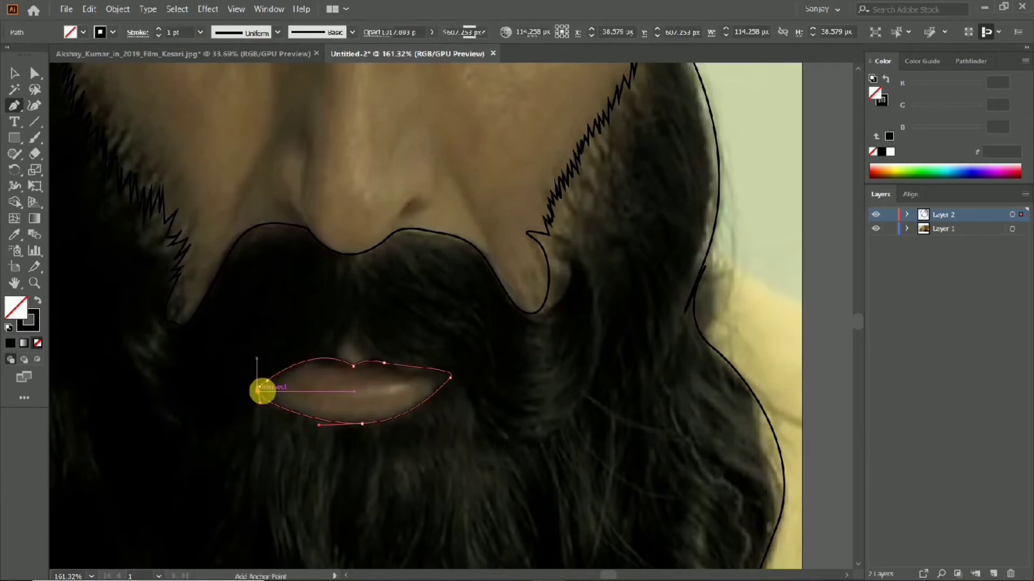
key("v")
left_click(281, 178)
Step: Redraw the lip line between the corners and swap its fill and stroke
left_click(257, 390)
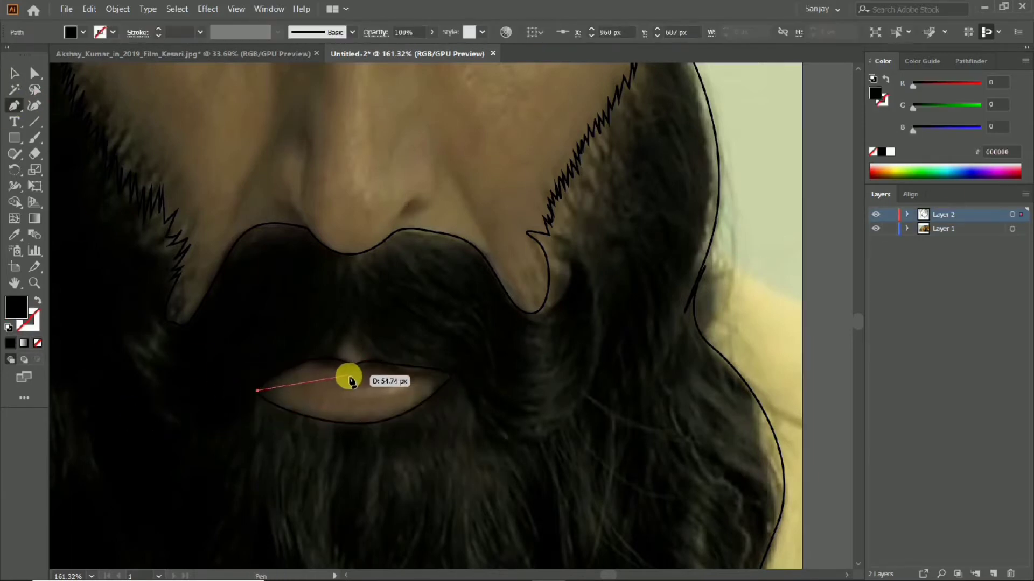
left_click(451, 373)
left_click(36, 299)
scroll(265, 316, "down", 3)
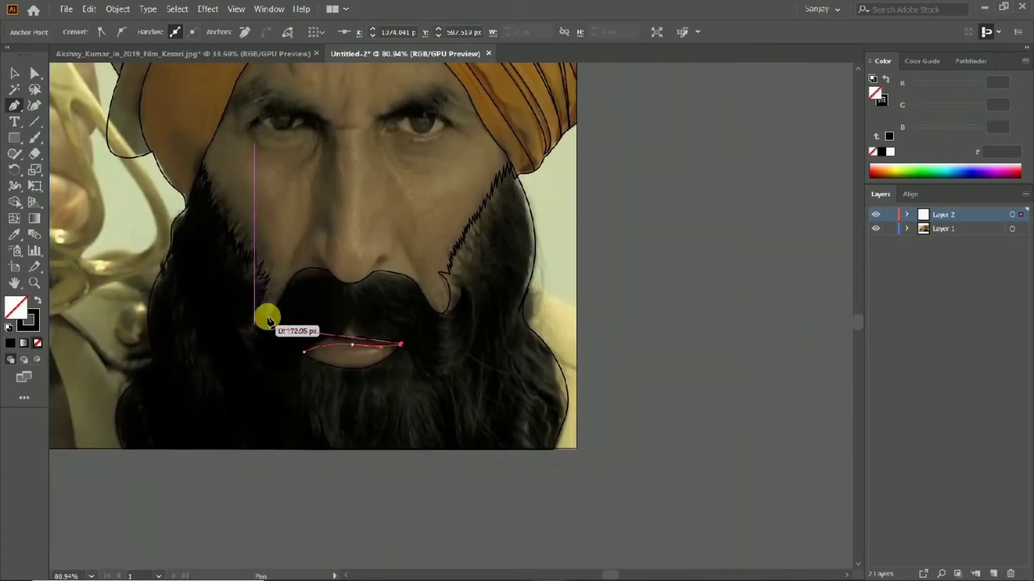
scroll(528, 325, "up", 2)
scroll(528, 325, "up", 3)
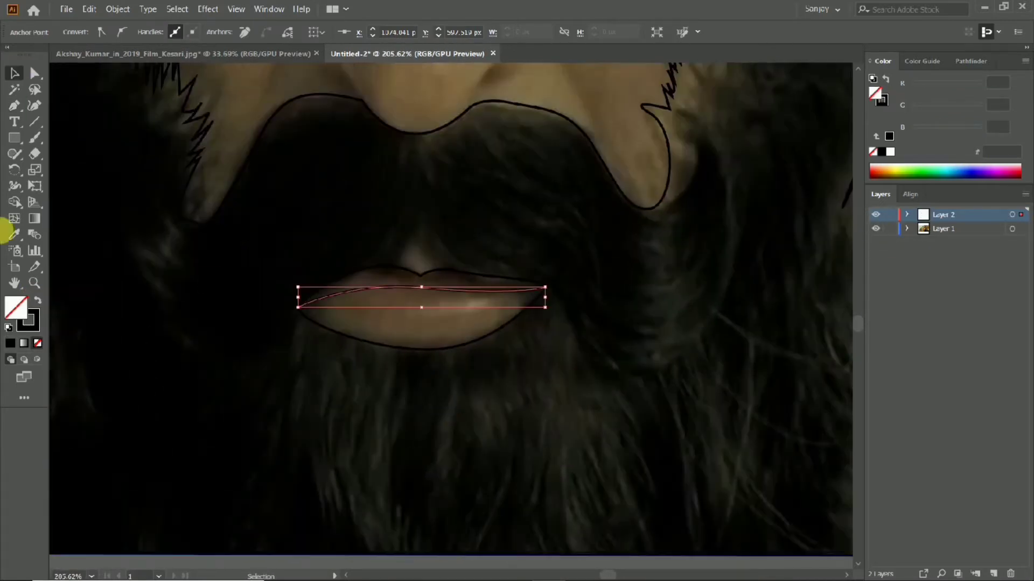
scroll(571, 380, "down", 5)
scroll(571, 379, "down", 1)
Step: Fill the beard black with no stroke and cut the lips out with Pathfinder Minus Front
key("v")
left_click(530, 335)
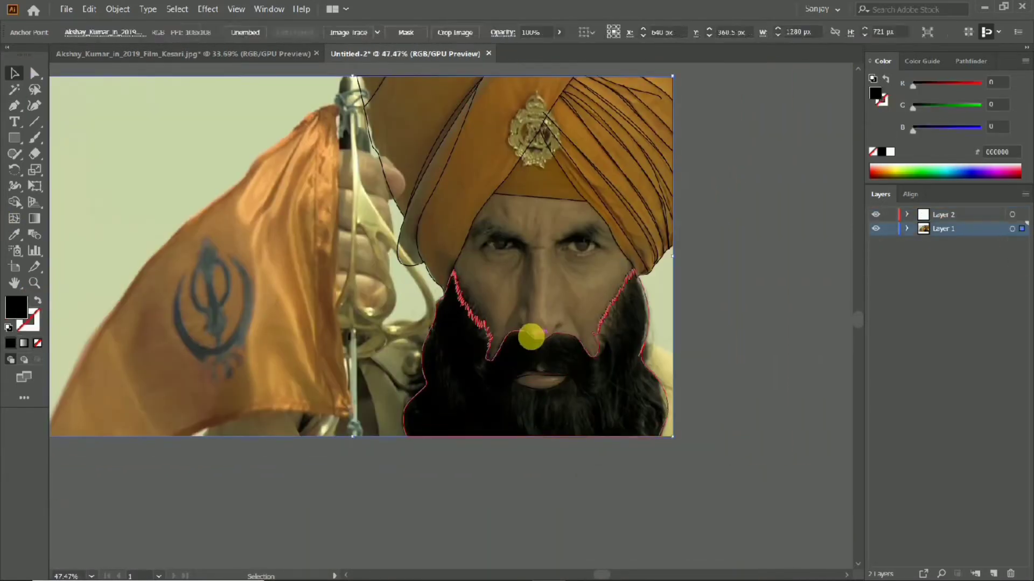
right_click(520, 83)
left_click(32, 300)
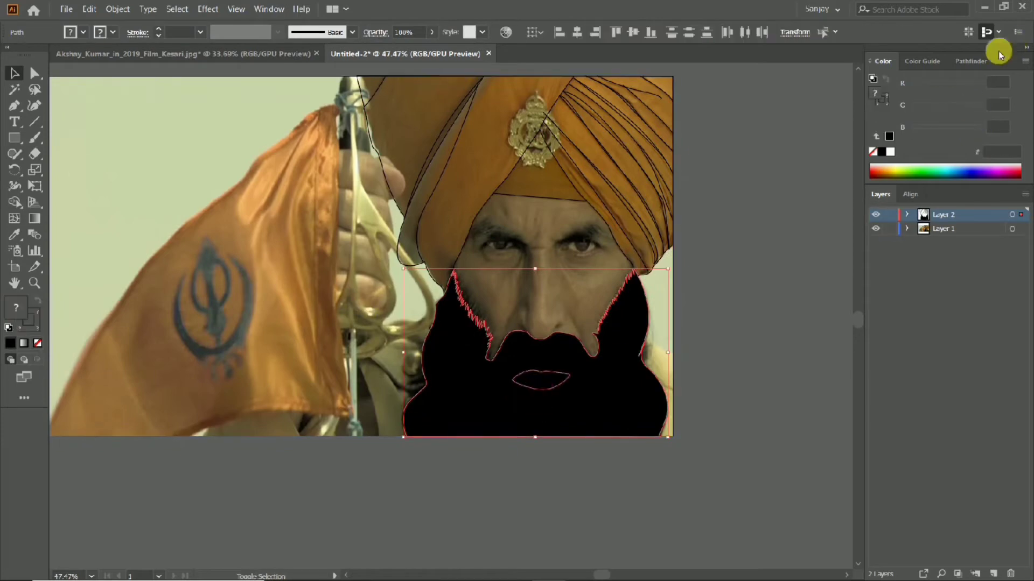
left_click(967, 61)
left_click(879, 132)
scroll(549, 330, "up", 3)
left_click(140, 218)
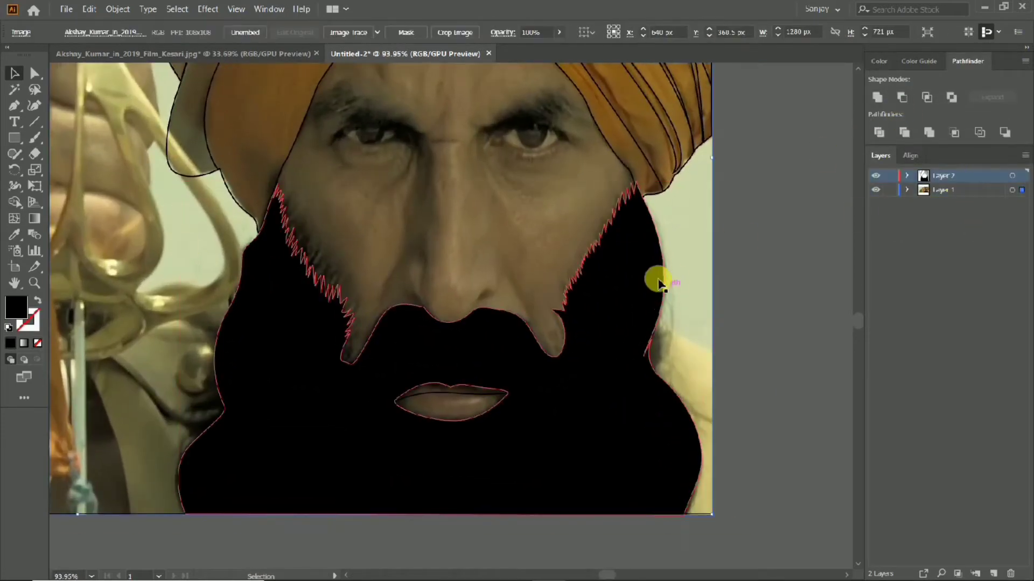
scroll(394, 318, "down", 1)
scroll(271, 154, "down", 2)
scroll(272, 154, "up", 2)
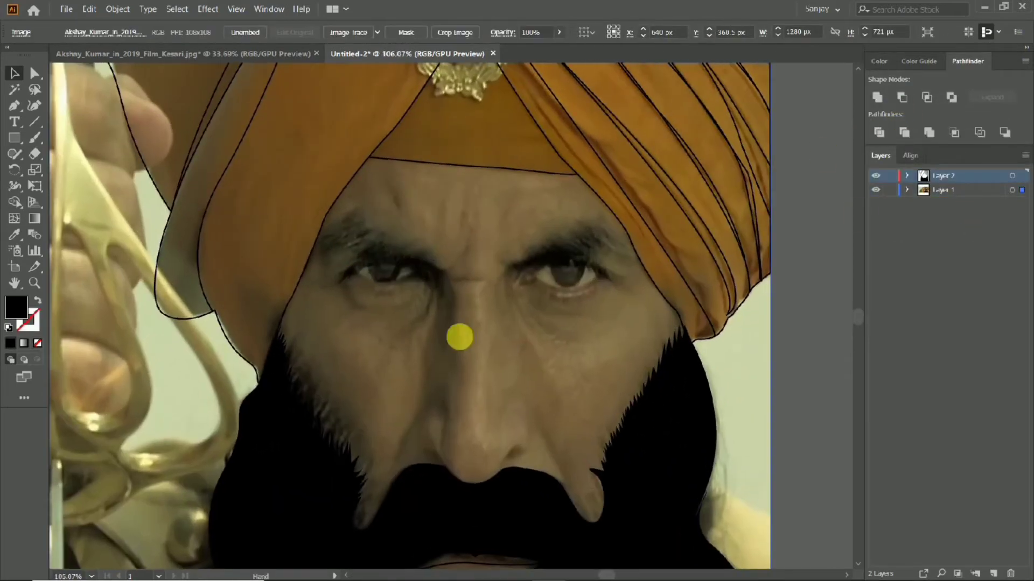
scroll(459, 337, "up", 1)
Step: Trace the left eyebrow with spiky zigzag anchors and curved edges, and fill it black
left_click(443, 232)
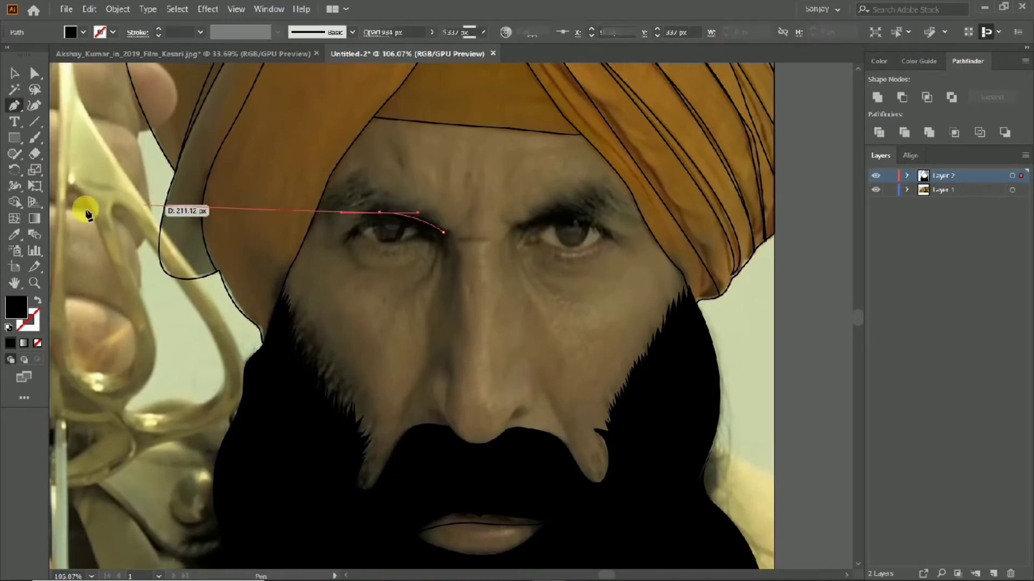
left_click_drag(341, 214, 352, 214)
left_click(351, 209)
left_click(333, 208)
left_click(347, 203)
left_click(331, 201)
left_click(322, 198)
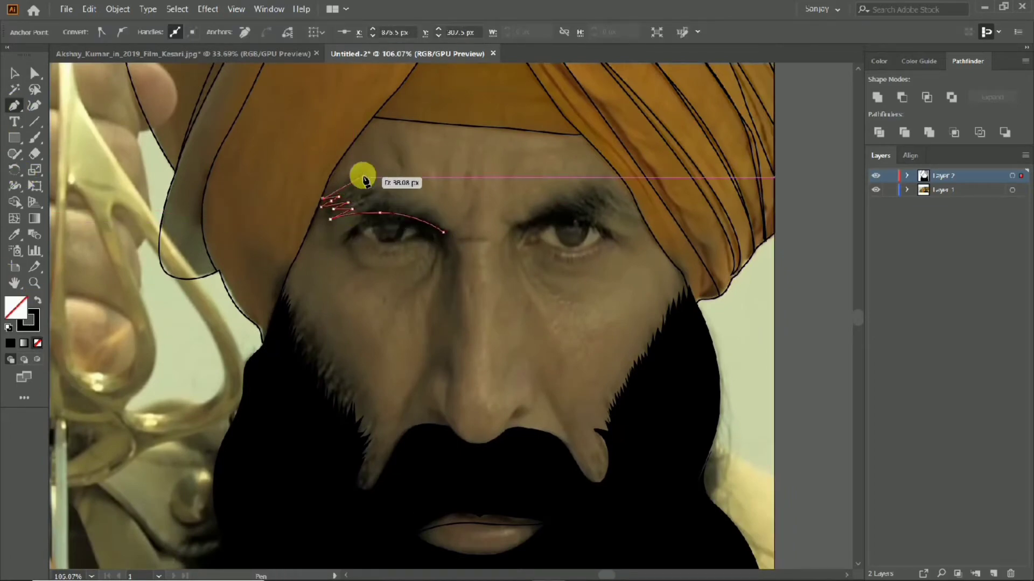
left_click_drag(361, 172, 381, 173)
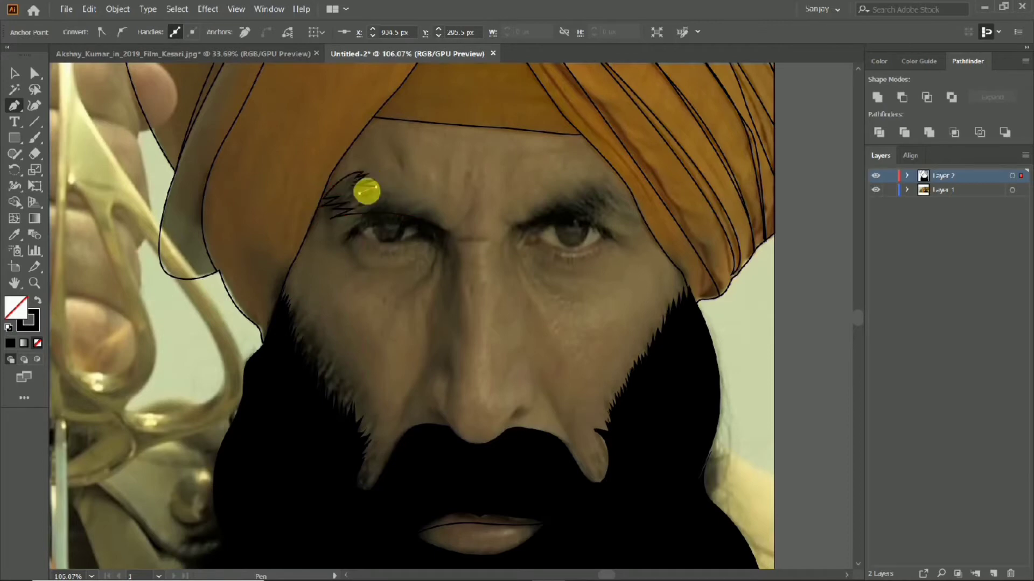
left_click_drag(416, 205, 449, 217)
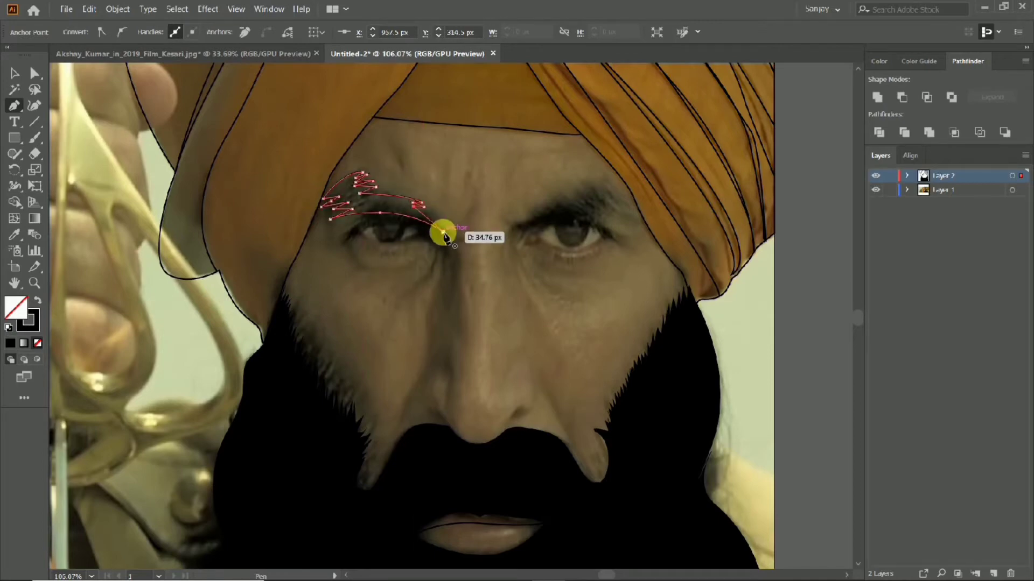
scroll(376, 233, "down", 2)
key("shift+x")
scroll(376, 233, "up", 2)
scroll(581, 221, "up", 1)
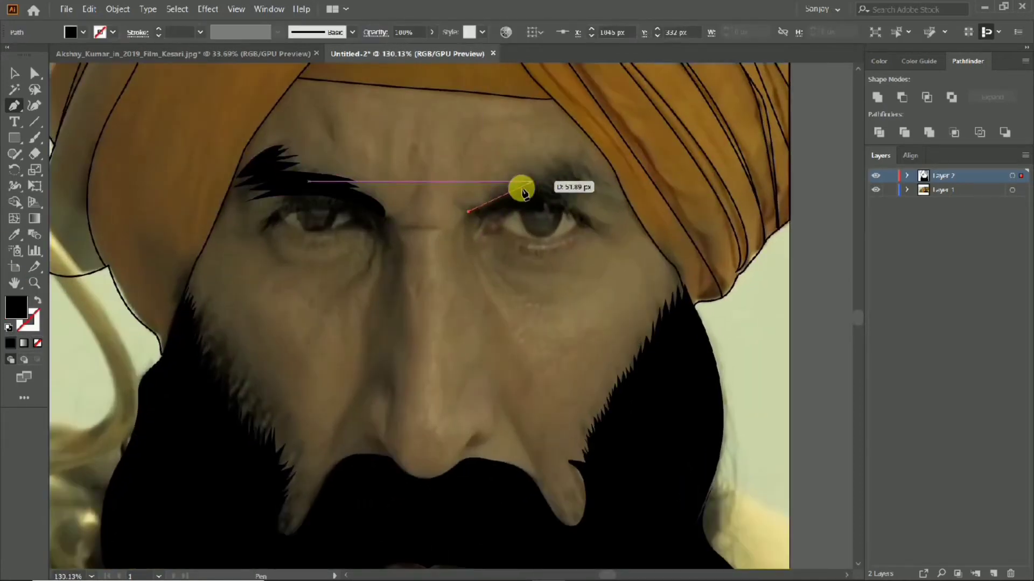
Step: Trace the right eyebrow as a matching closed curved shape and swap it to black fill
key("shift+x")
left_click(467, 211)
mouse_move(518, 178)
left_mouse_down()
mouse_move(565, 156)
mouse_move(596, 169)
left_mouse_up()
key("ctrl+a")
left_click(589, 172)
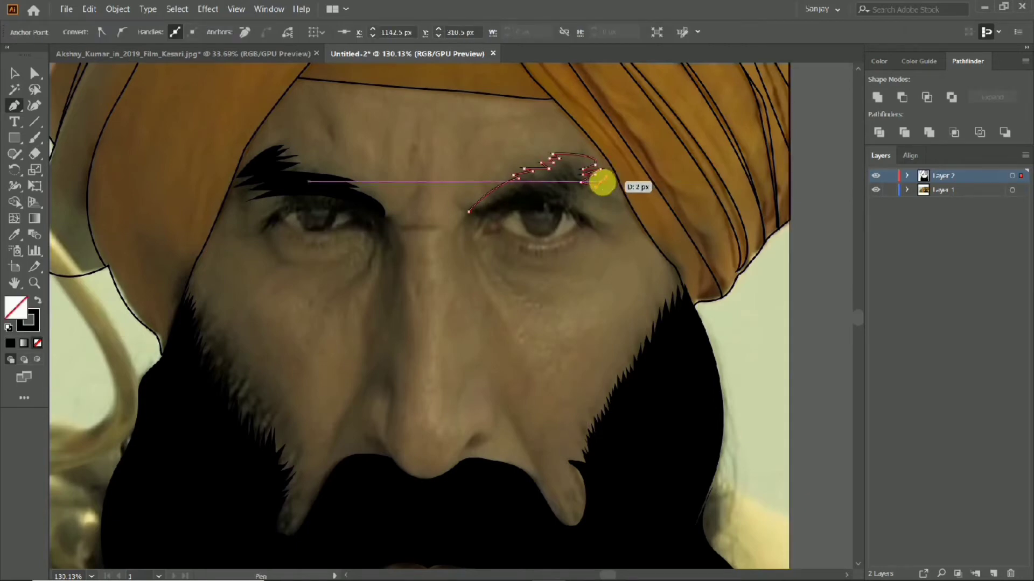
left_click_drag(602, 183, 541, 204)
left_click_drag(469, 212, 457, 224)
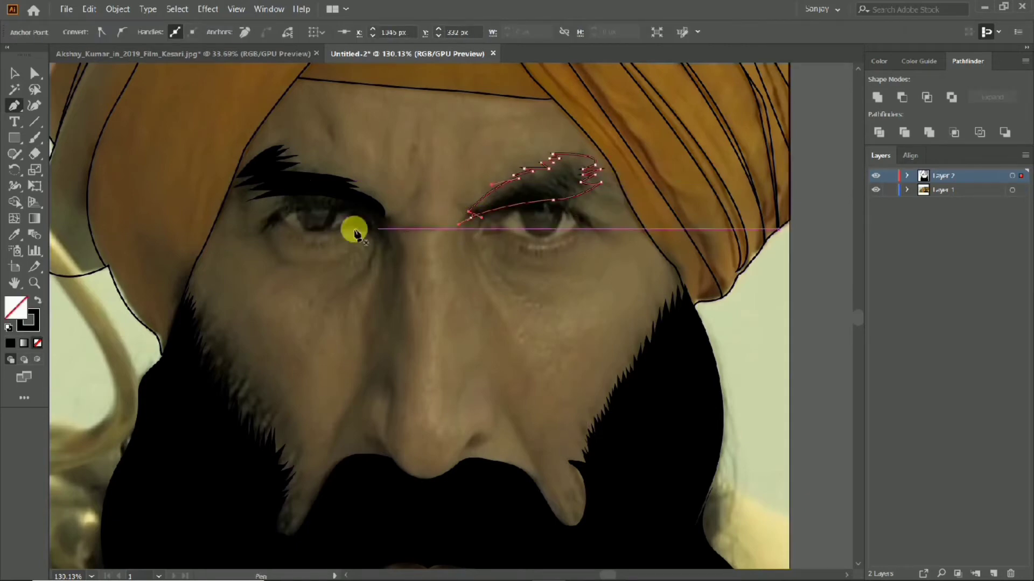
left_click(34, 300)
scroll(522, 230, "up", 3)
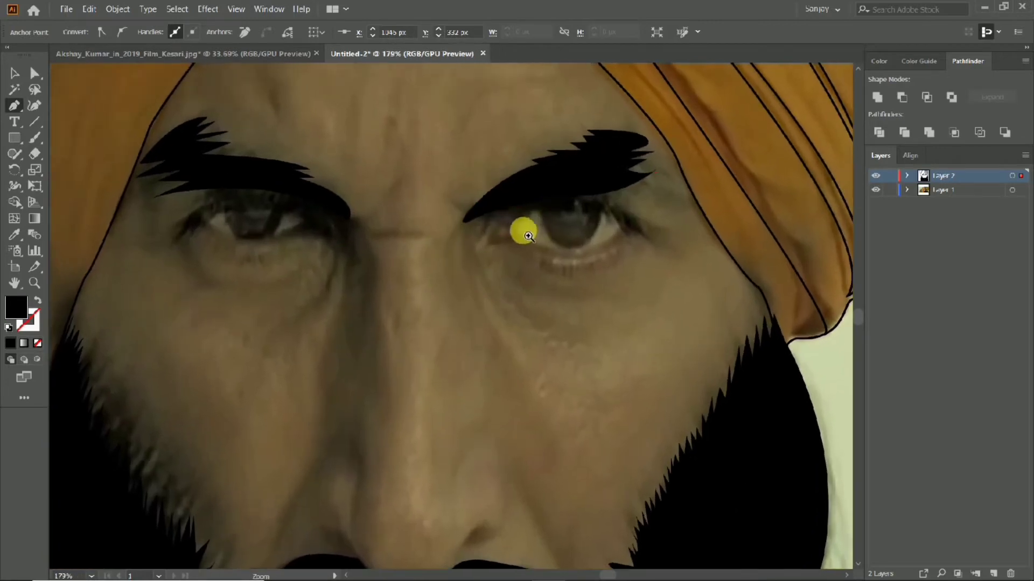
Step: Outline the right eye from the lower lid over the upper lid to its outer corner
key("v")
left_click(302, 351)
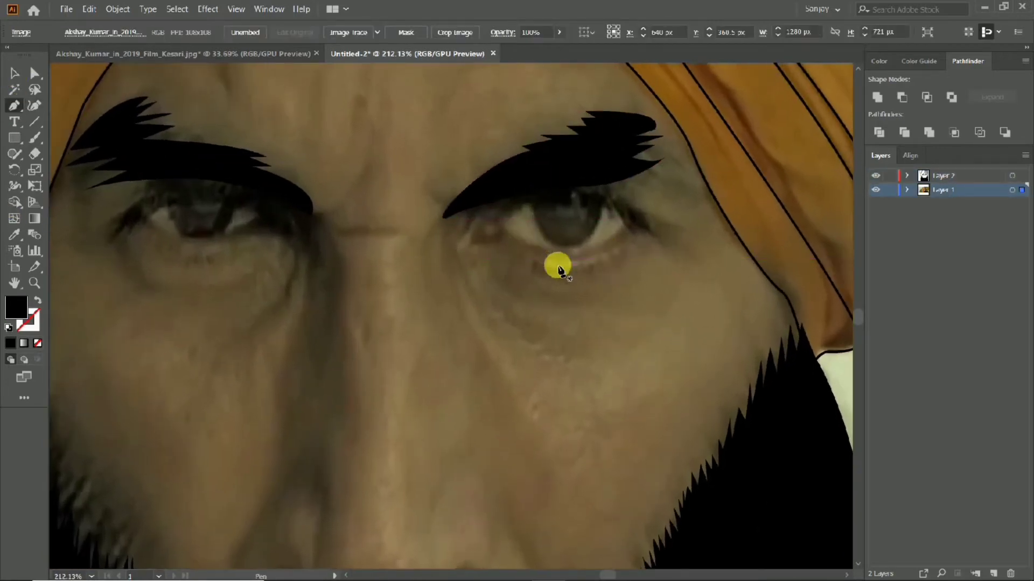
left_click(521, 242)
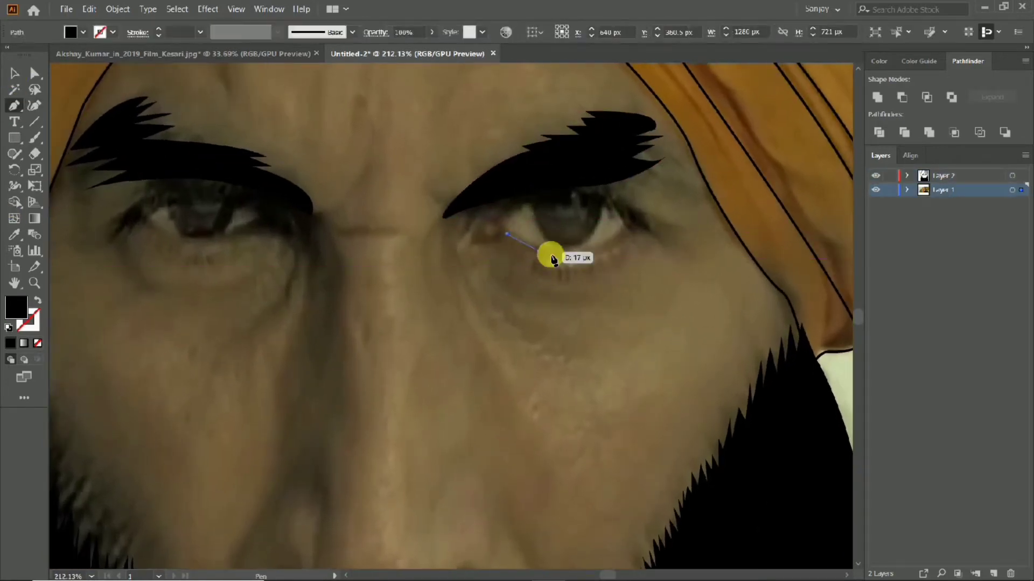
left_click_drag(542, 249, 570, 255)
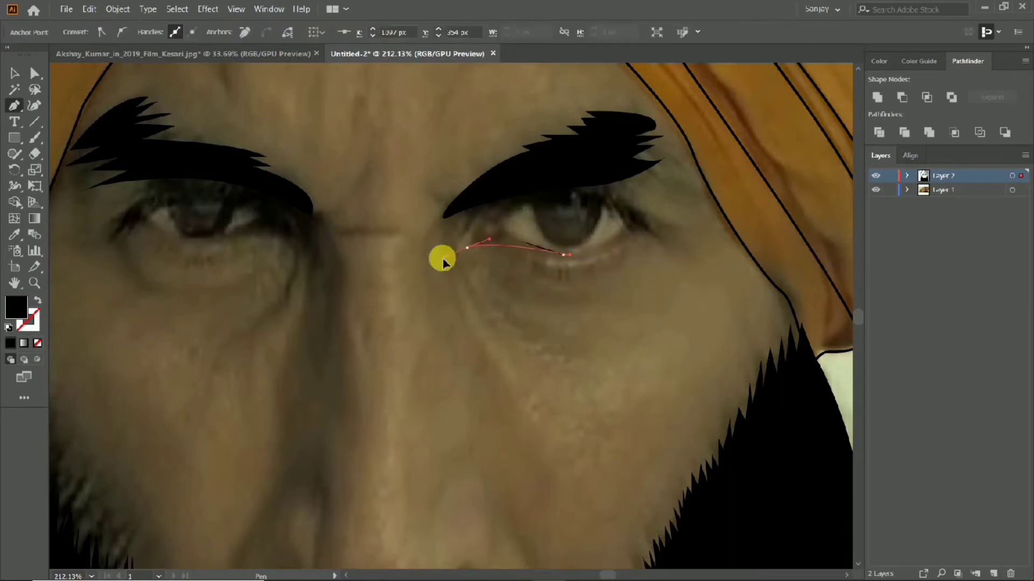
left_click_drag(517, 195, 536, 192)
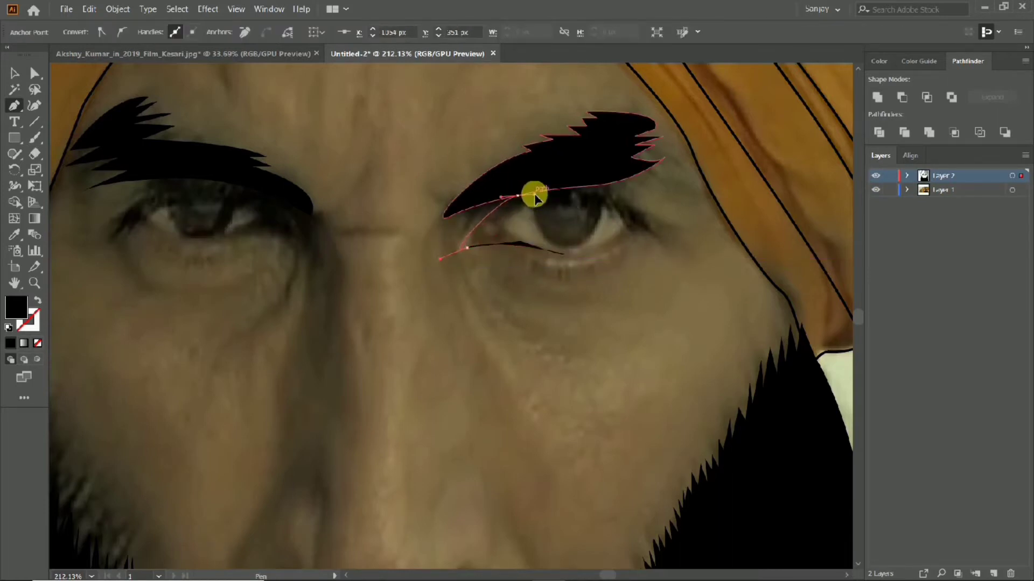
left_click(37, 300)
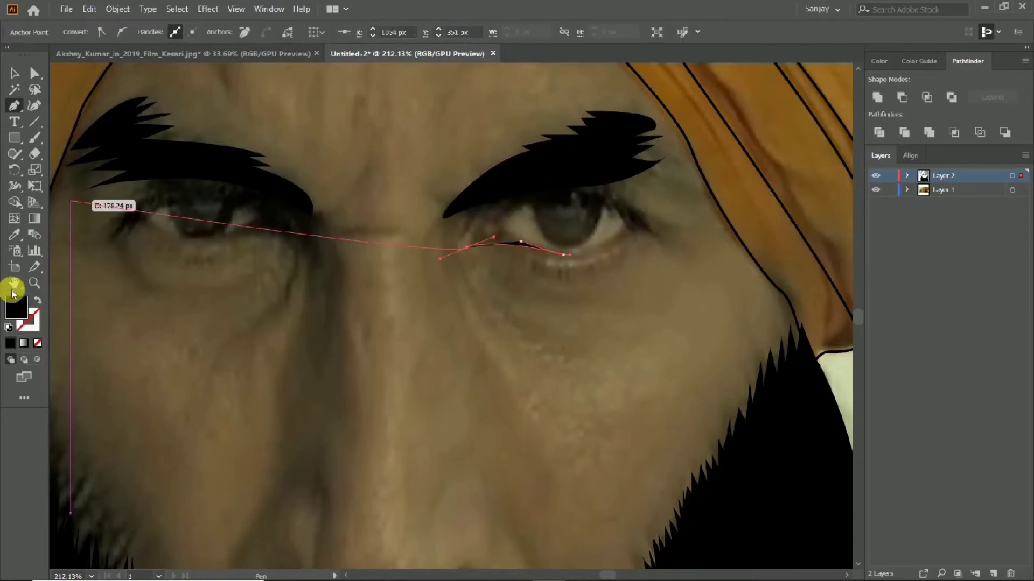
left_click_drag(564, 179, 622, 180)
left_click_drag(674, 235, 637, 235)
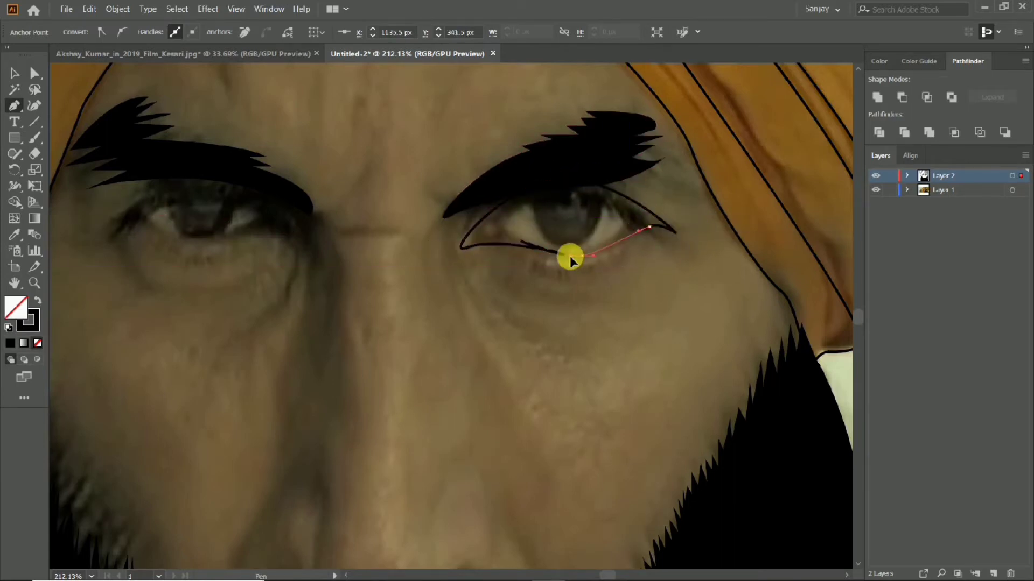
Step: Close the almond eye outline at the inner corner and fill it black
mouse_move(565, 254)
left_mouse_down()
mouse_move(585, 265)
mouse_move(602, 211)
left_mouse_up()
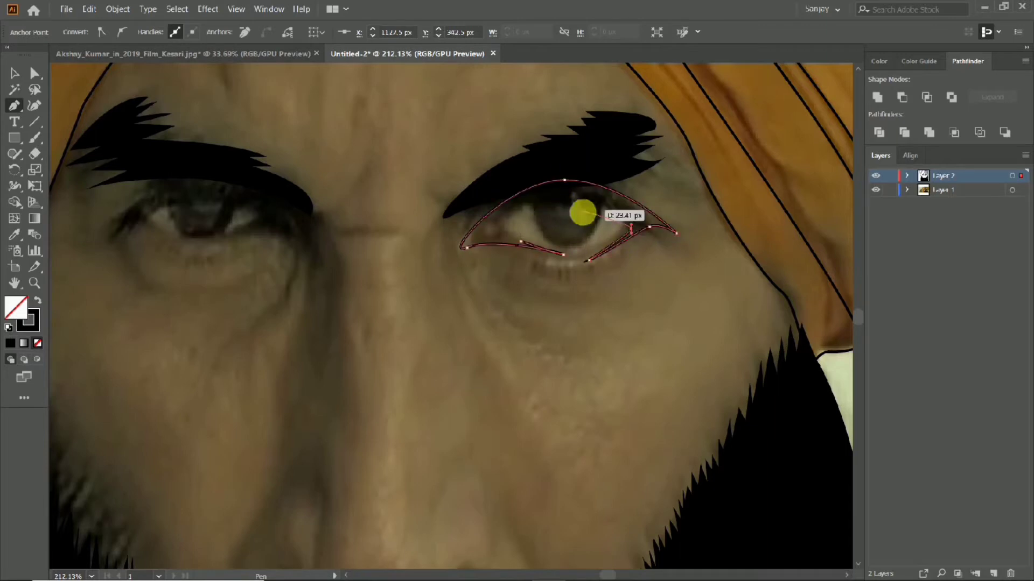
left_click_drag(471, 221, 536, 254)
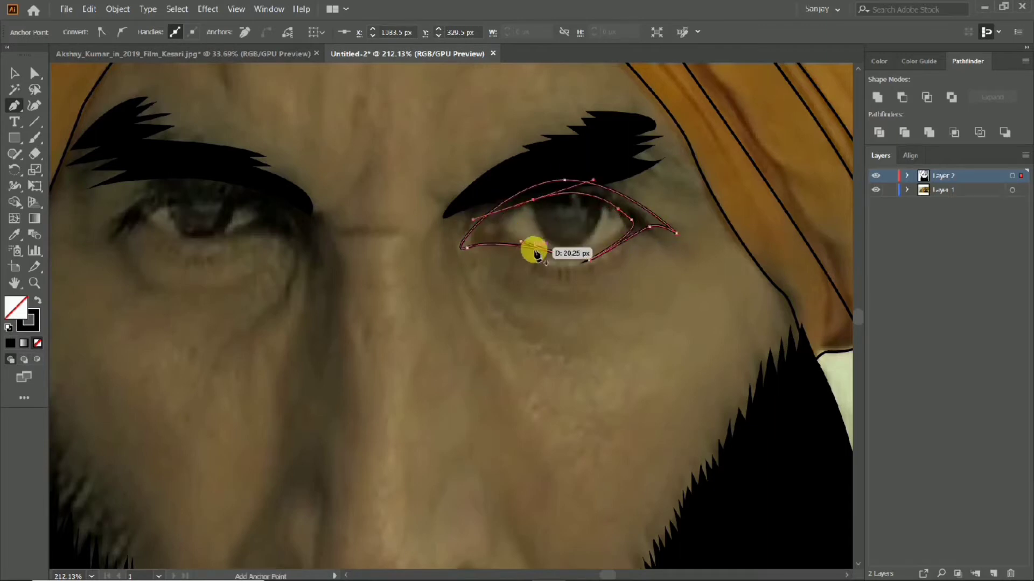
scroll(18, 219, "down", 5)
key("ctrl+z")
scroll(526, 261, "up", 5)
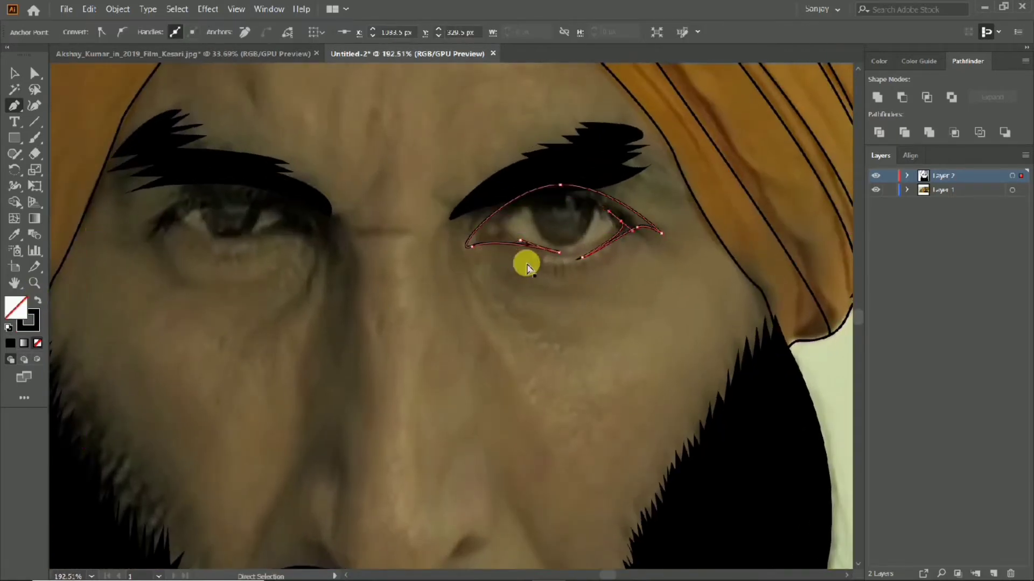
scroll(580, 254, "down", 2)
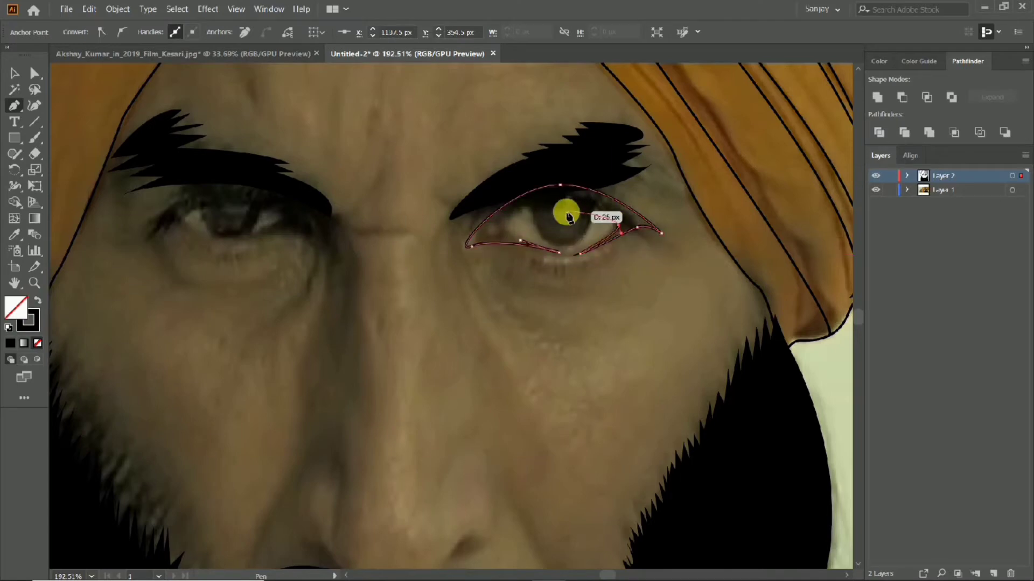
left_click_drag(487, 237, 522, 238)
scroll(462, 254, "up", 2)
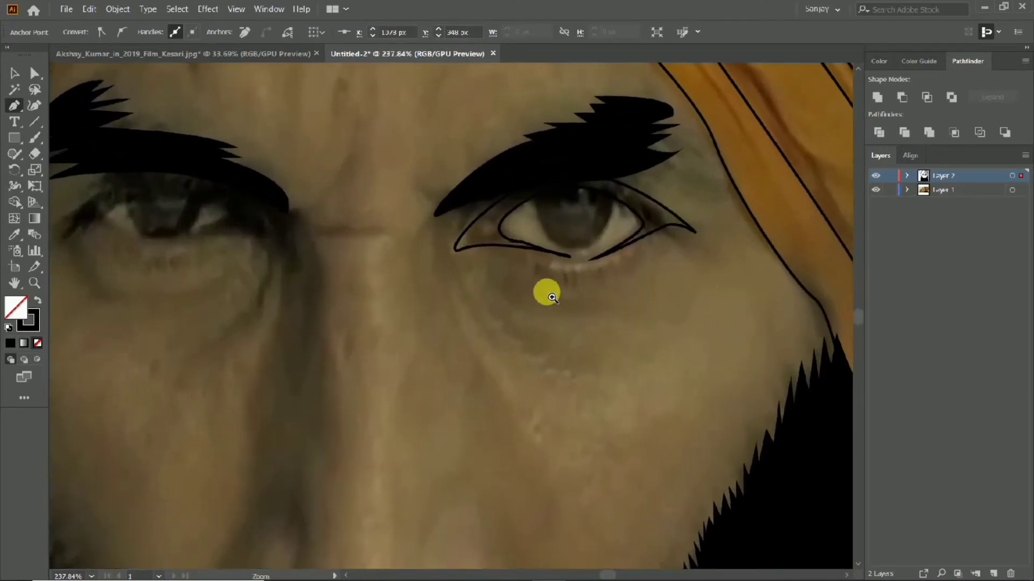
scroll(543, 291, "down", 4)
left_click(36, 300)
scroll(427, 295, "up", 3)
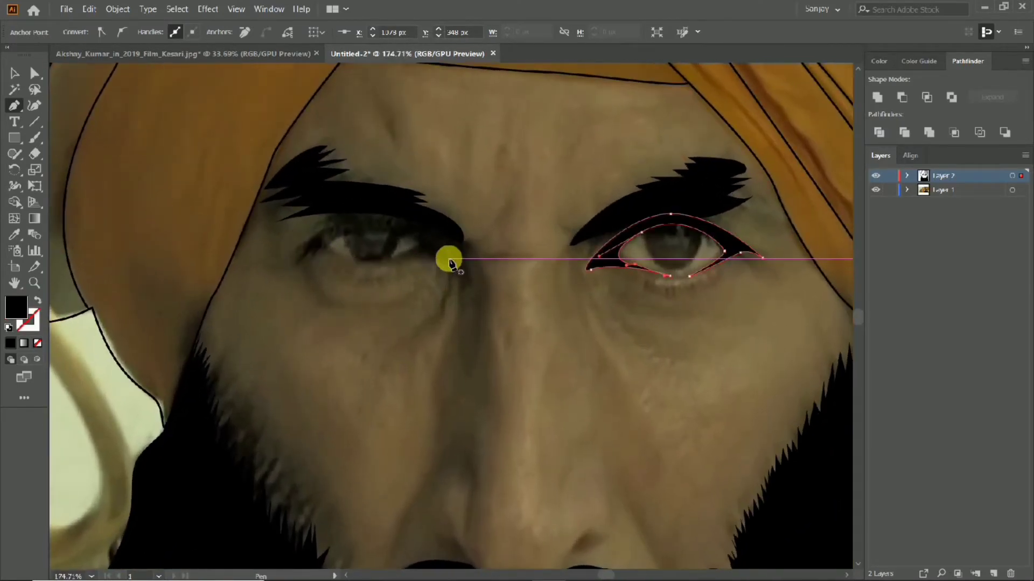
Step: Undo a first eye path, then restart the left eye outline with a curved lower lid
left_click(456, 263)
mouse_move(367, 211)
left_mouse_down()
mouse_move(316, 218)
mouse_move(294, 259)
left_mouse_up()
left_click(35, 300)
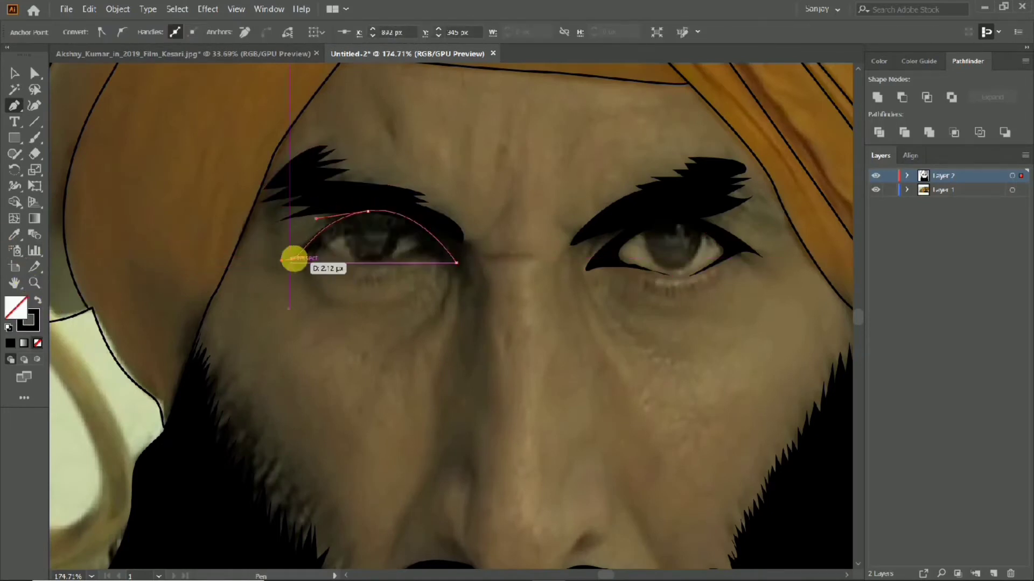
key("ctrl+z")
key("ctrl+z")
key("ctrl+z")
scroll(374, 267, "up", 1)
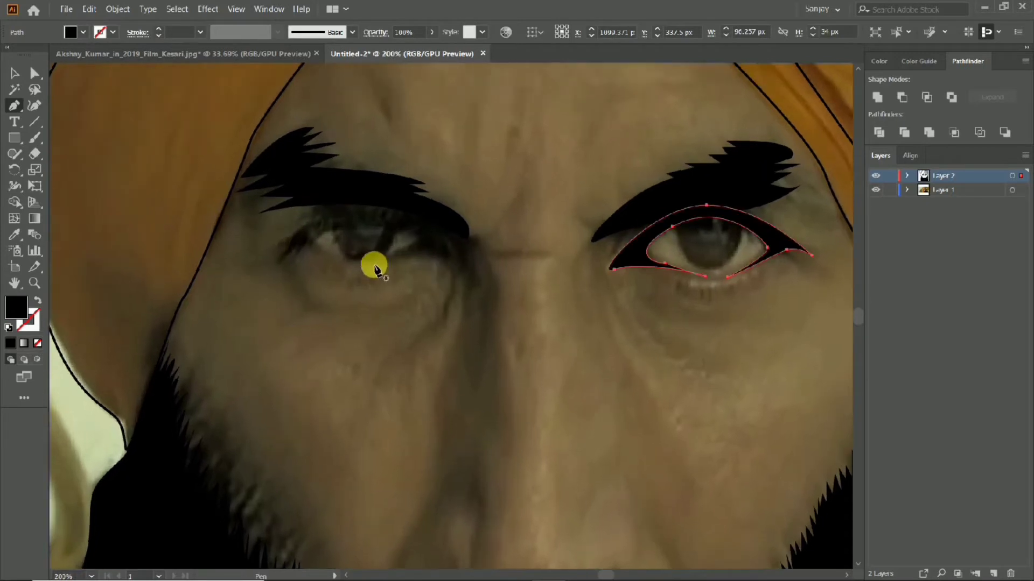
left_click(370, 261)
left_click_drag(386, 261, 421, 215)
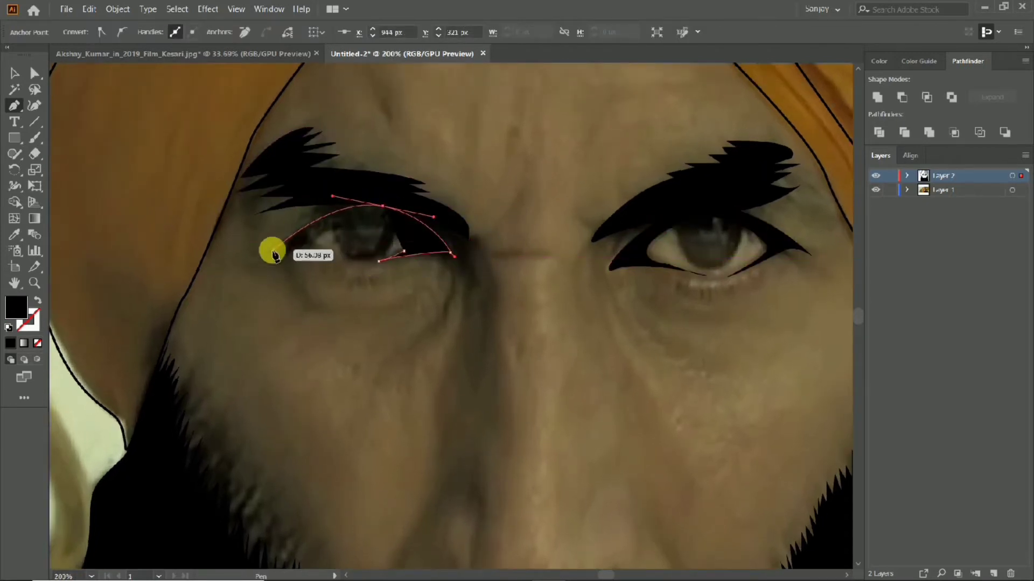
key("shift+x")
Step: Curve the outline over the eye's top and both corners, then swap the fill to black
left_click_drag(247, 261, 335, 250)
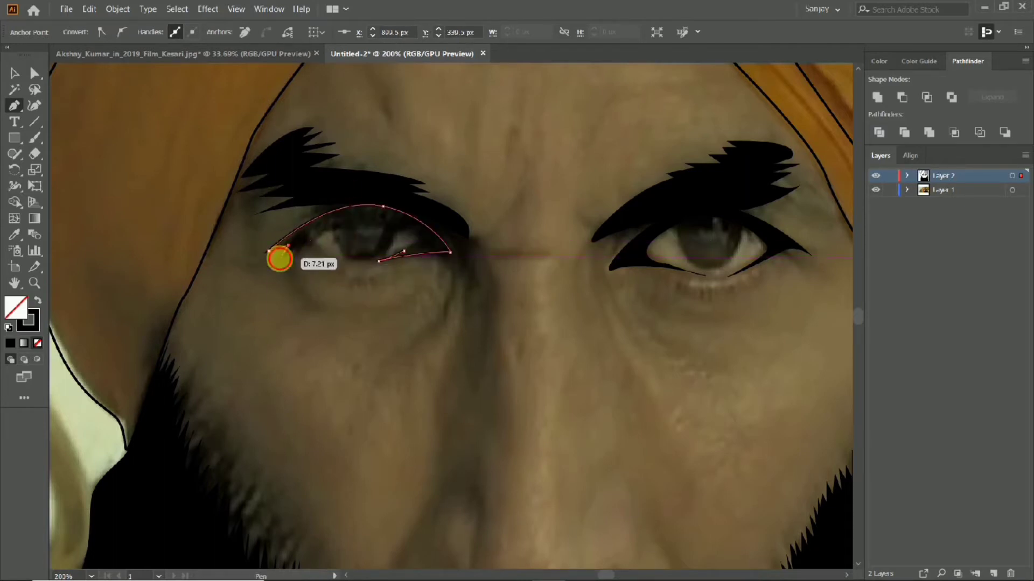
left_click_drag(280, 259, 270, 256)
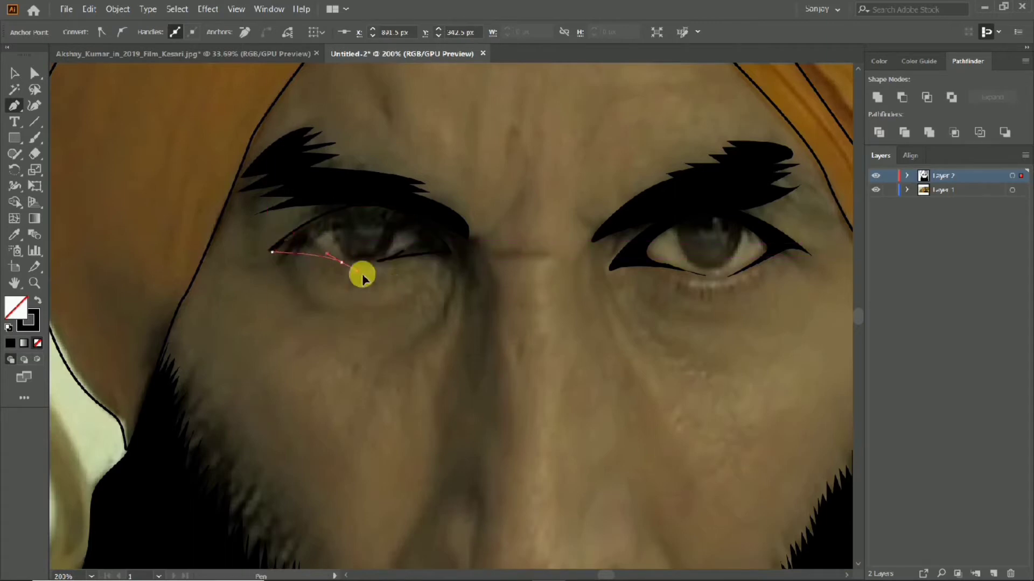
left_click_drag(362, 277, 343, 262)
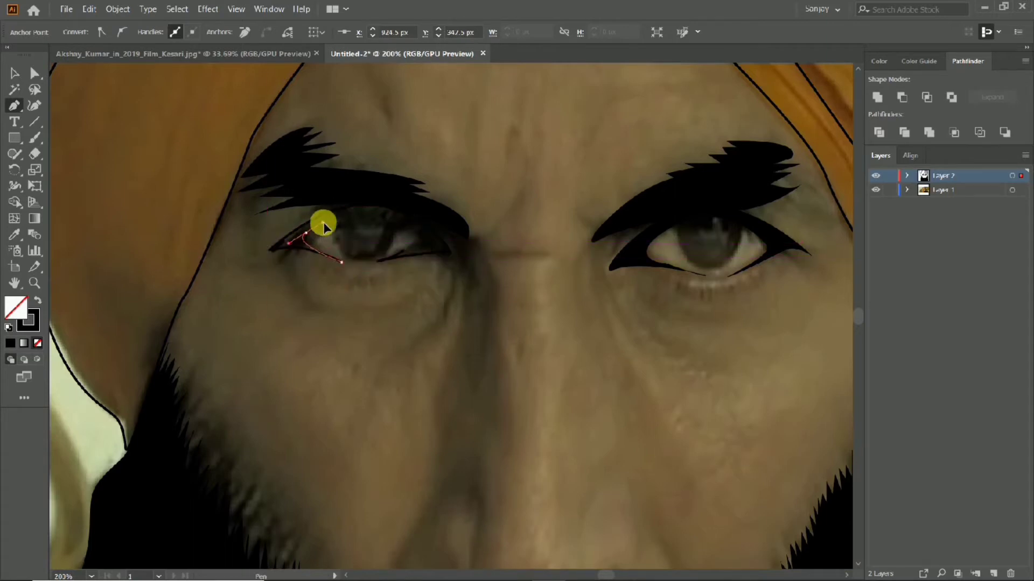
left_click_drag(419, 231, 428, 261)
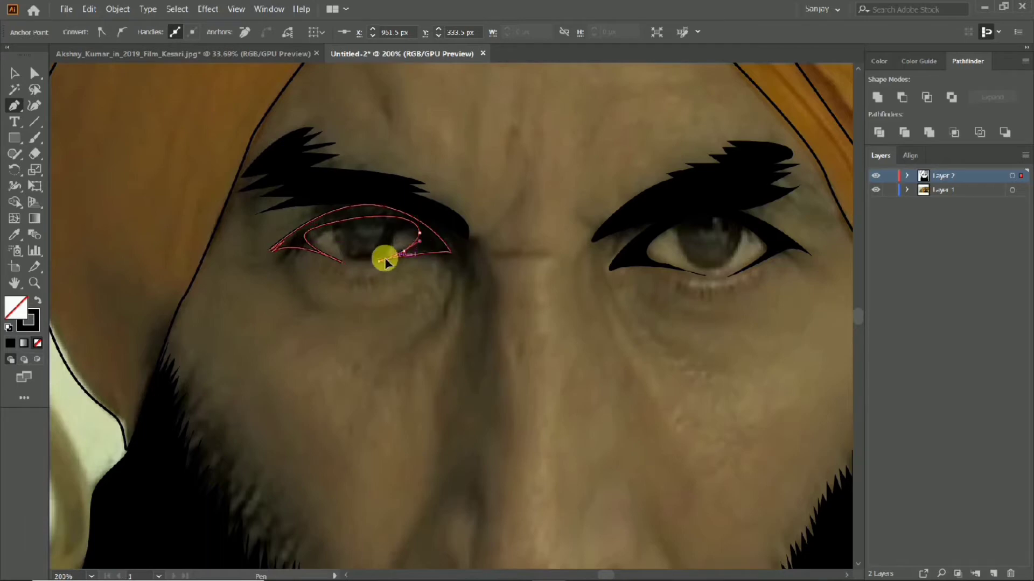
scroll(212, 214, "down", 3)
key("shift+x")
scroll(157, 258, "up", 3)
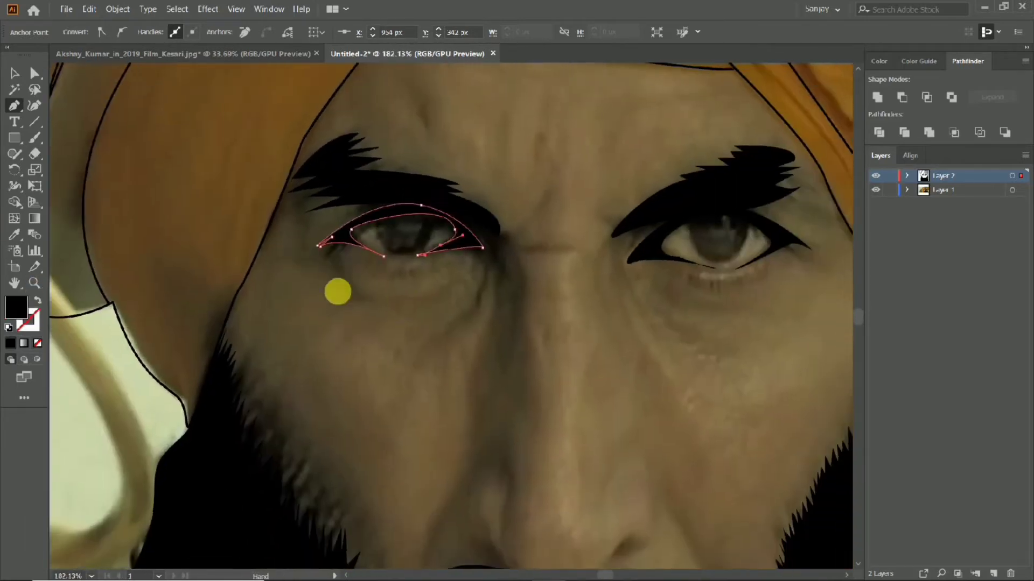
scroll(337, 291, "down", 3)
scroll(288, 184, "up", 2)
scroll(422, 323, "down", 1)
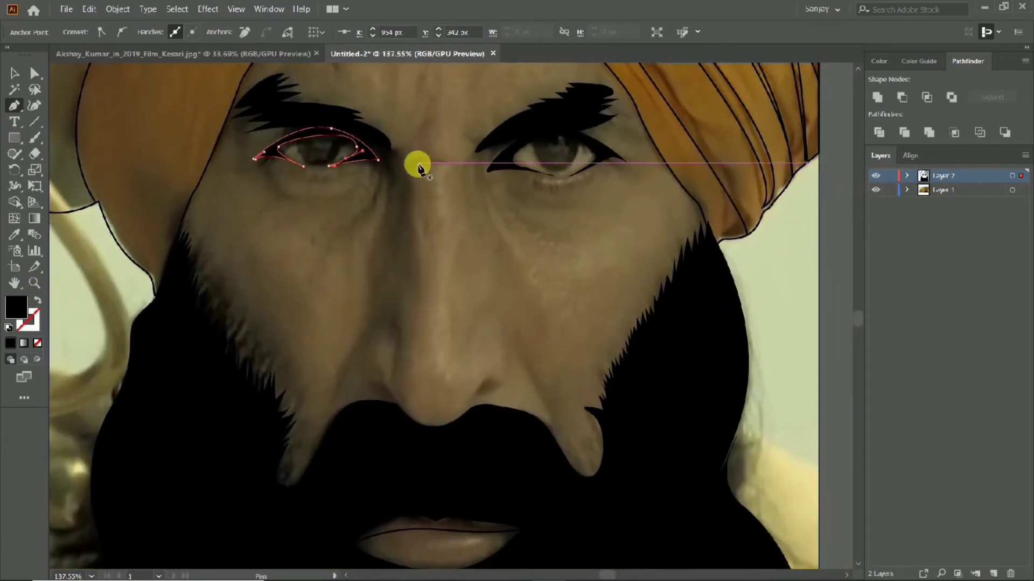
Step: Pen a curved line down the nose's left side, under the tip, up to the right nostril
left_click(378, 323)
left_click_drag(367, 385, 399, 400)
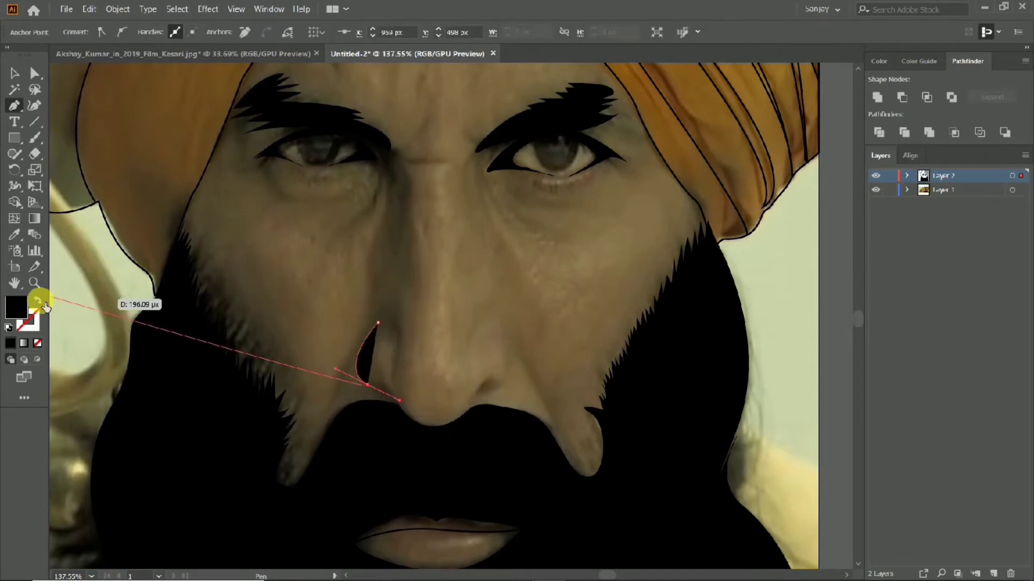
left_click(38, 299)
key("ctrl+z")
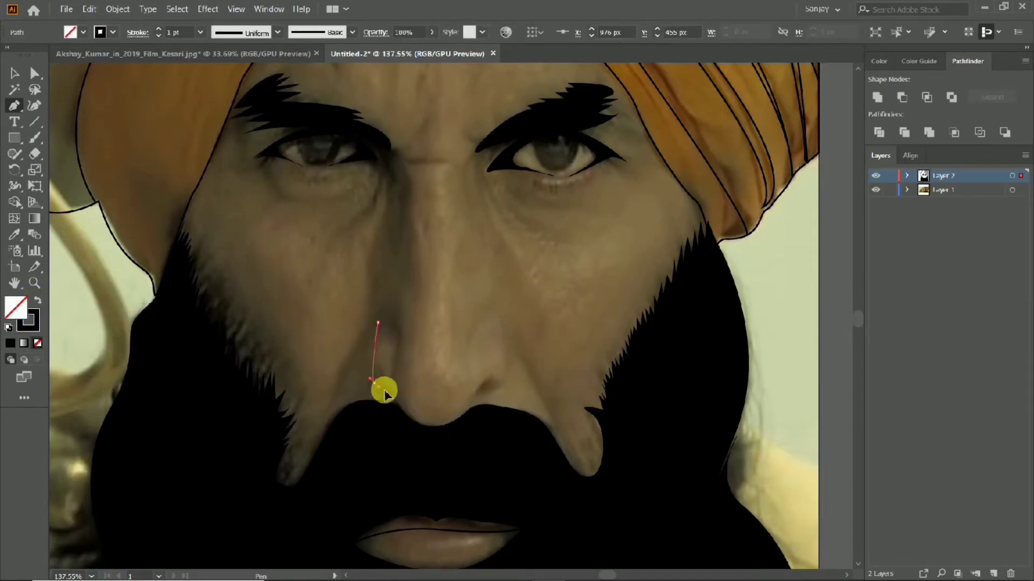
mouse_move(384, 392)
left_mouse_down()
mouse_move(446, 429)
mouse_move(499, 371)
left_mouse_up()
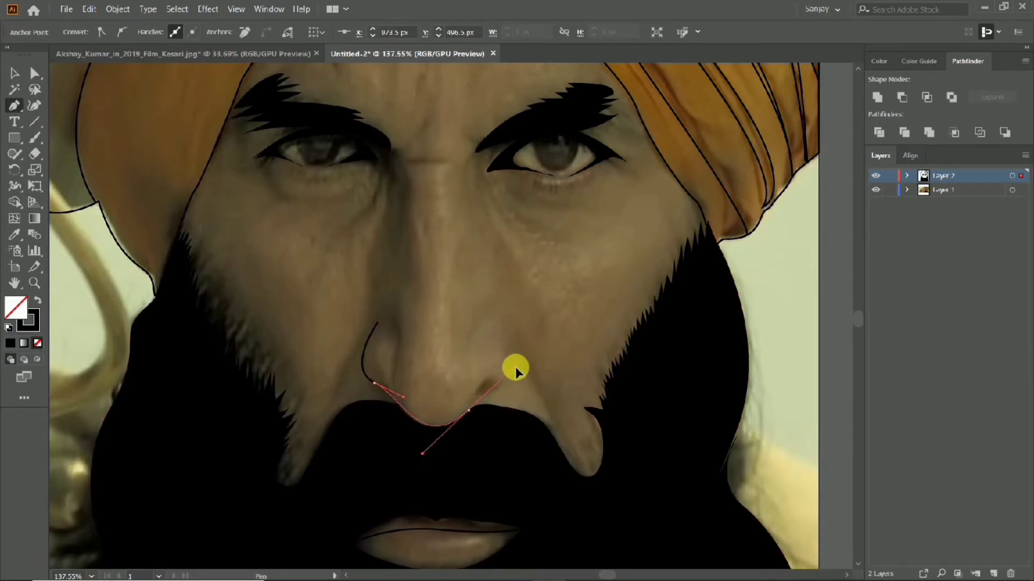
key("ctrl+z")
left_click_drag(431, 427, 454, 425)
left_click_drag(476, 391, 504, 347)
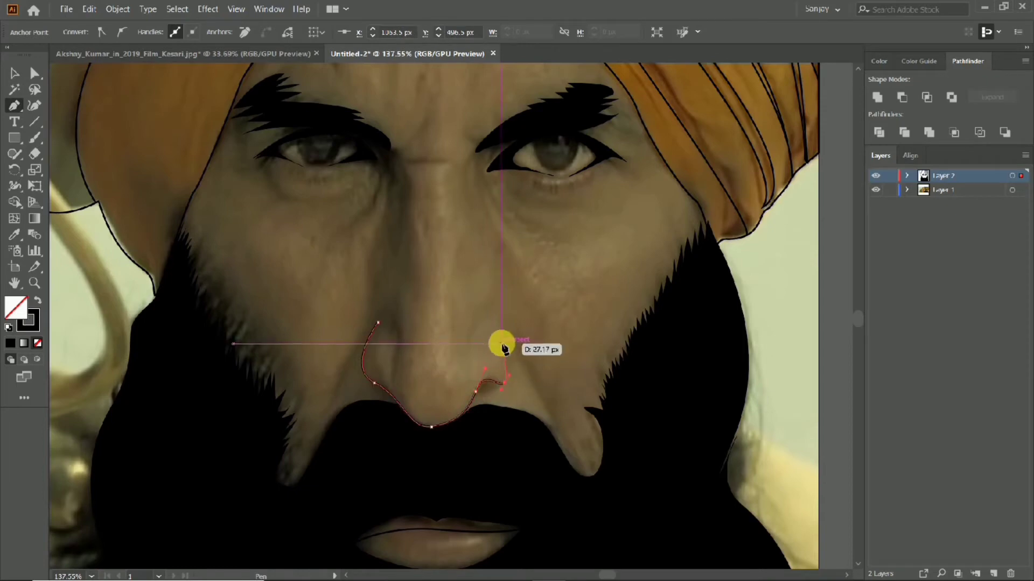
scroll(384, 385, "up", 1)
Step: Redraw the nostril curves and close the nose outline as a black-filled shape
left_click_drag(372, 325, 366, 384)
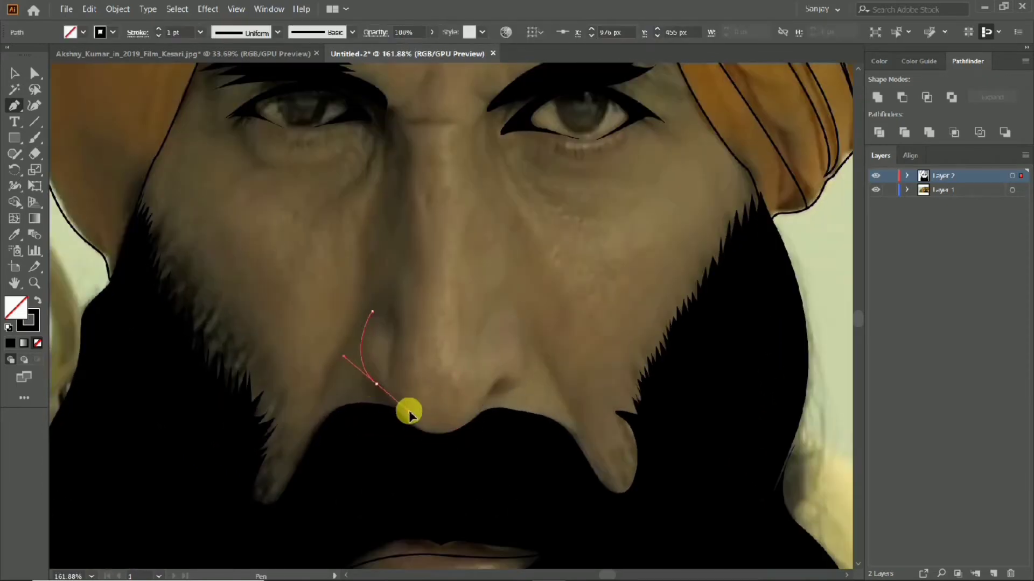
left_click_drag(427, 432, 458, 443)
mouse_move(492, 372)
left_mouse_down()
mouse_move(517, 384)
mouse_move(522, 374)
mouse_move(516, 312)
left_mouse_up()
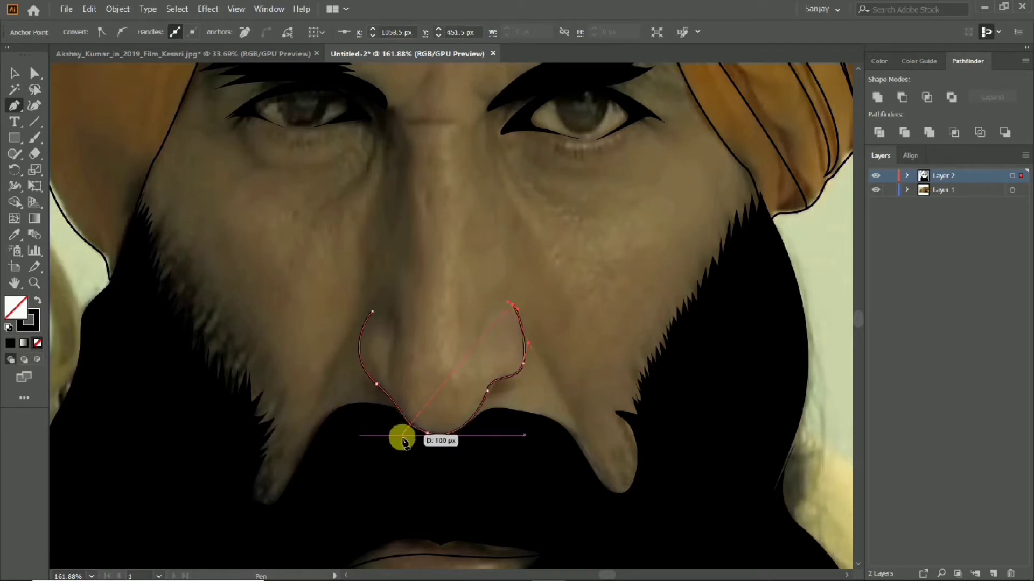
left_click_drag(356, 415, 341, 416)
mouse_move(512, 357)
left_mouse_down()
mouse_move(477, 407)
mouse_move(546, 344)
mouse_move(485, 380)
mouse_move(464, 351)
left_mouse_up()
scroll(462, 409, "up", 3)
scroll(527, 350, "up", 1)
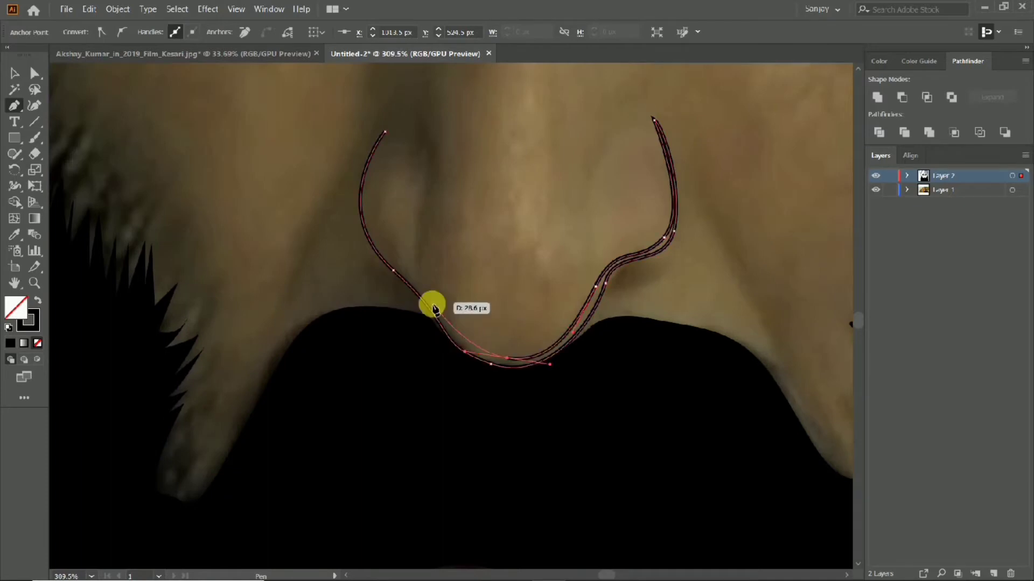
left_click_drag(435, 308, 452, 334)
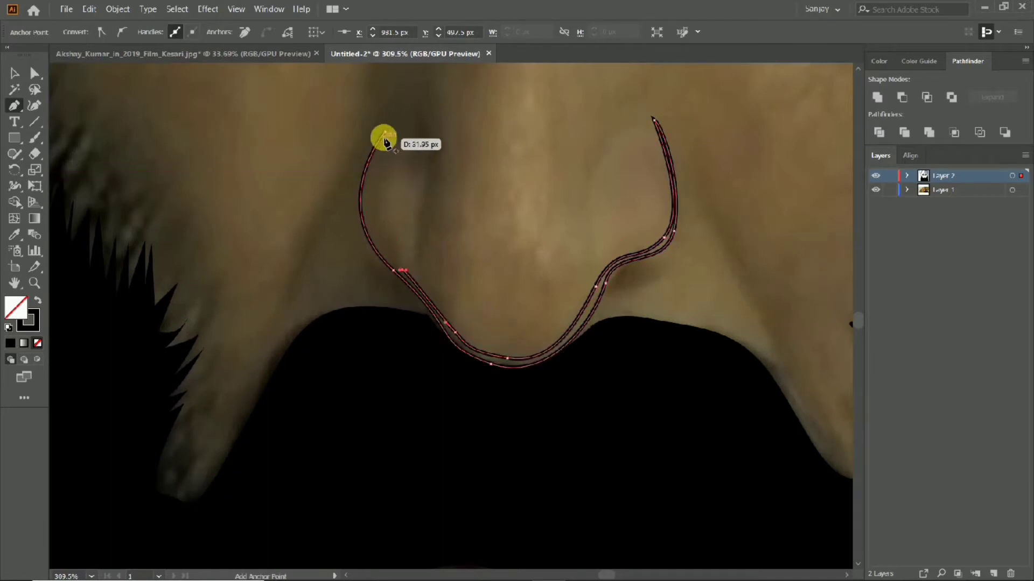
scroll(381, 138, "down", 5)
scroll(468, 354, "up", 5)
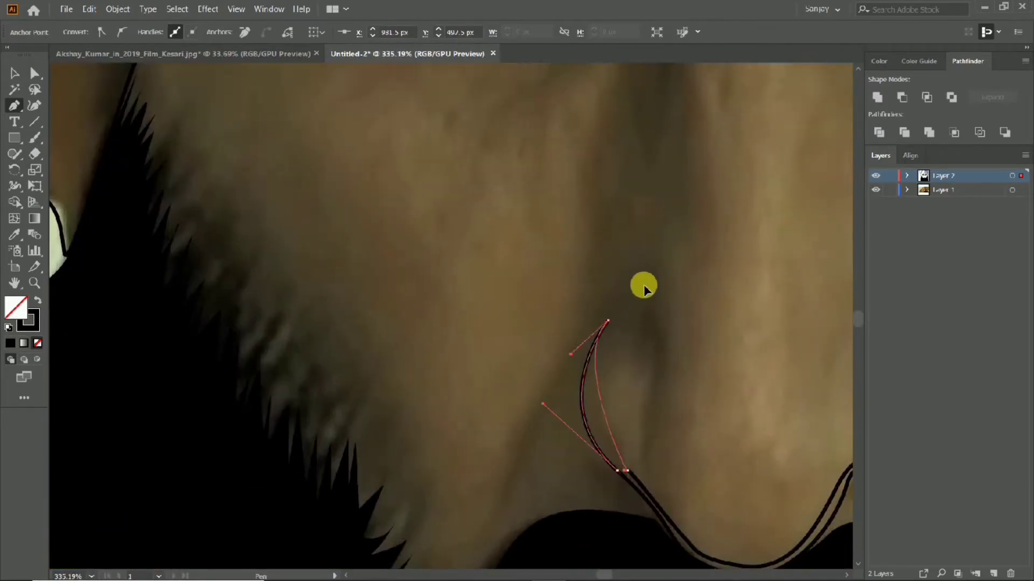
scroll(658, 235, "down", 5)
scroll(669, 434, "up", 5)
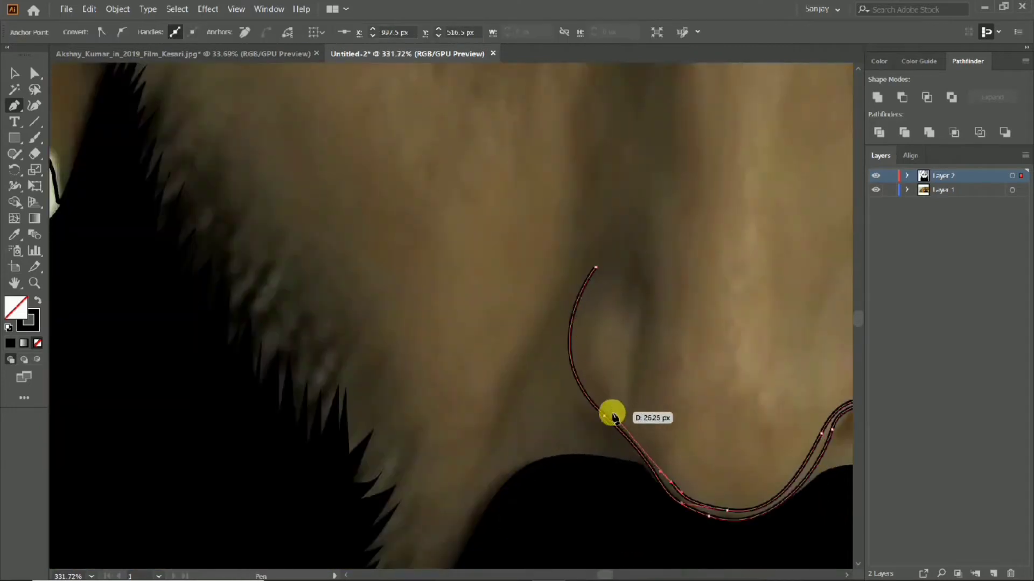
left_click_drag(609, 413, 584, 265)
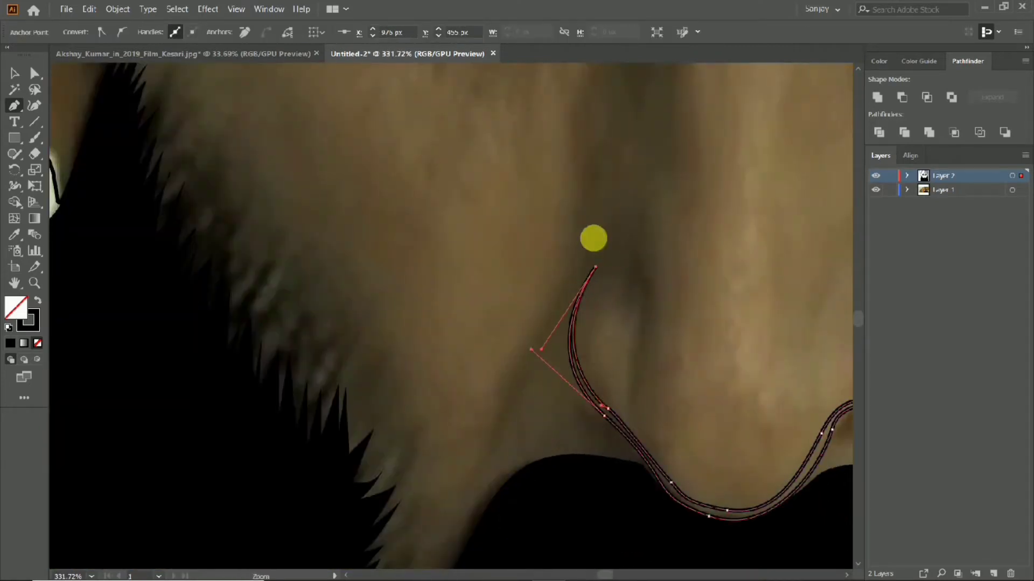
key("ctrl+0")
left_click(37, 300)
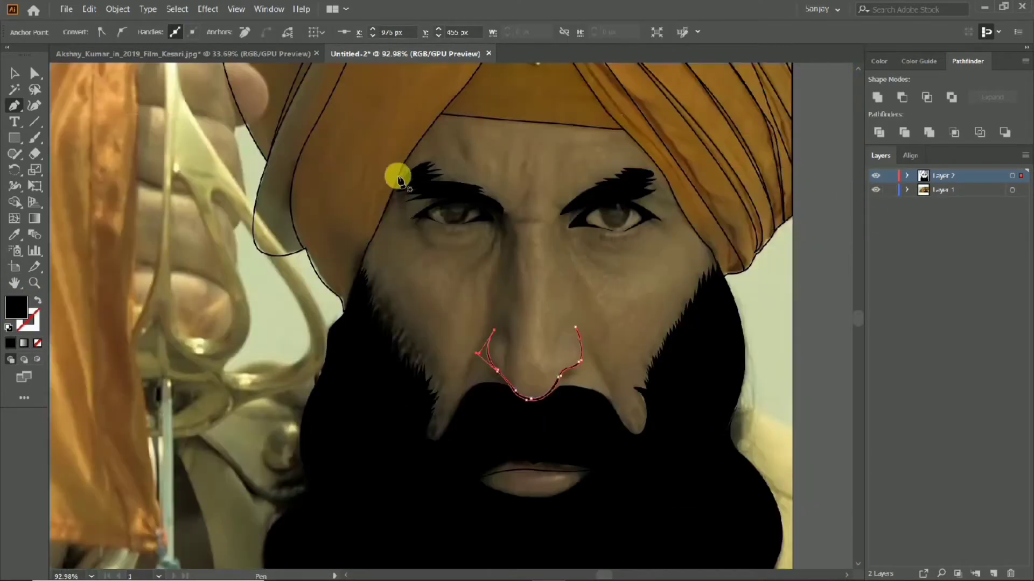
Step: Add a tapered black flare at the right nostril
left_click(570, 341)
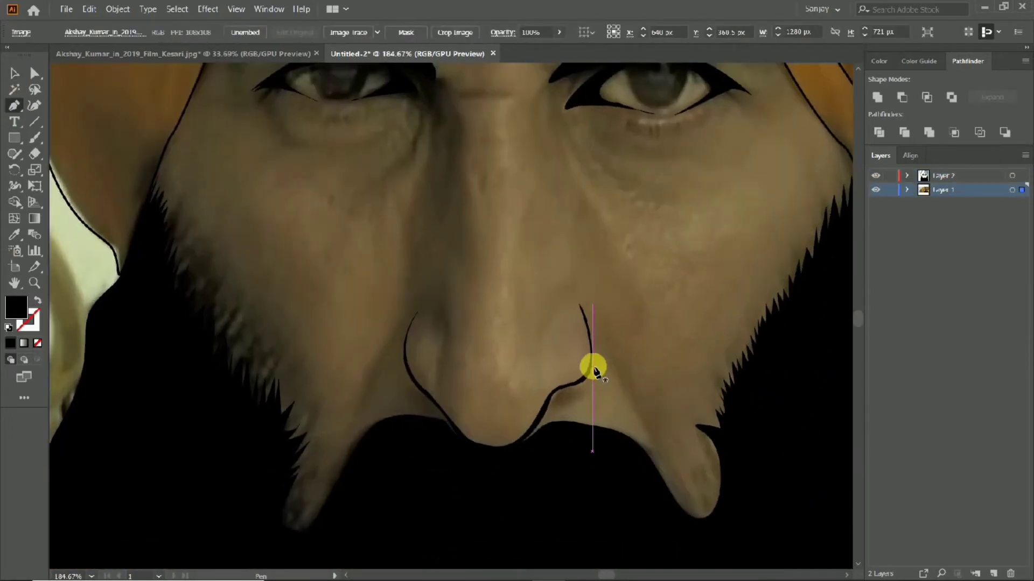
left_click(1012, 175)
mouse_move(589, 368)
left_mouse_down()
mouse_move(577, 399)
mouse_move(588, 369)
mouse_move(607, 358)
left_mouse_up()
scroll(508, 385, "down", 5)
scroll(601, 375, "up", 5)
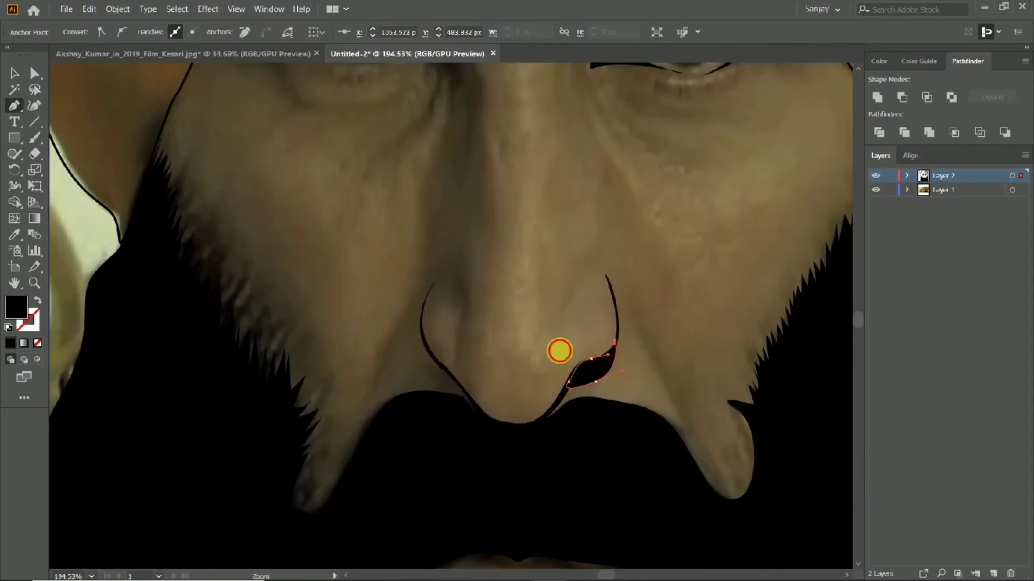
scroll(559, 351, "down", 5)
scroll(472, 388, "up", 5)
mouse_move(496, 376)
left_mouse_down()
mouse_move(486, 413)
mouse_move(492, 369)
left_mouse_up()
scroll(397, 422, "down", 5)
scroll(491, 445, "up", 5)
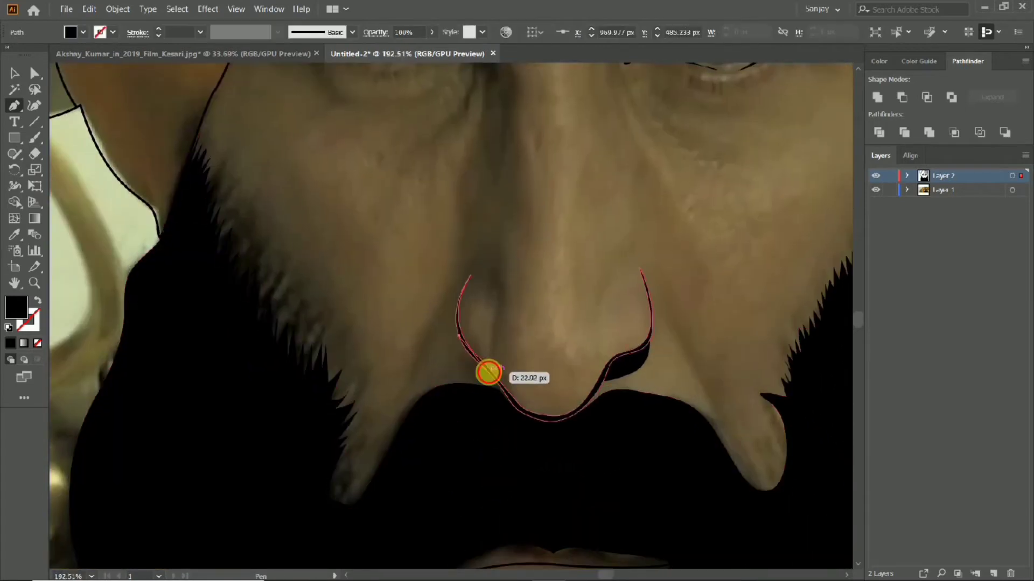
scroll(458, 366, "down", 5)
scroll(627, 369, "up", 6)
Step: Add the left nostril flare and hide the reference photo to check the nose
left_click(456, 329)
left_click_drag(490, 366, 490, 369)
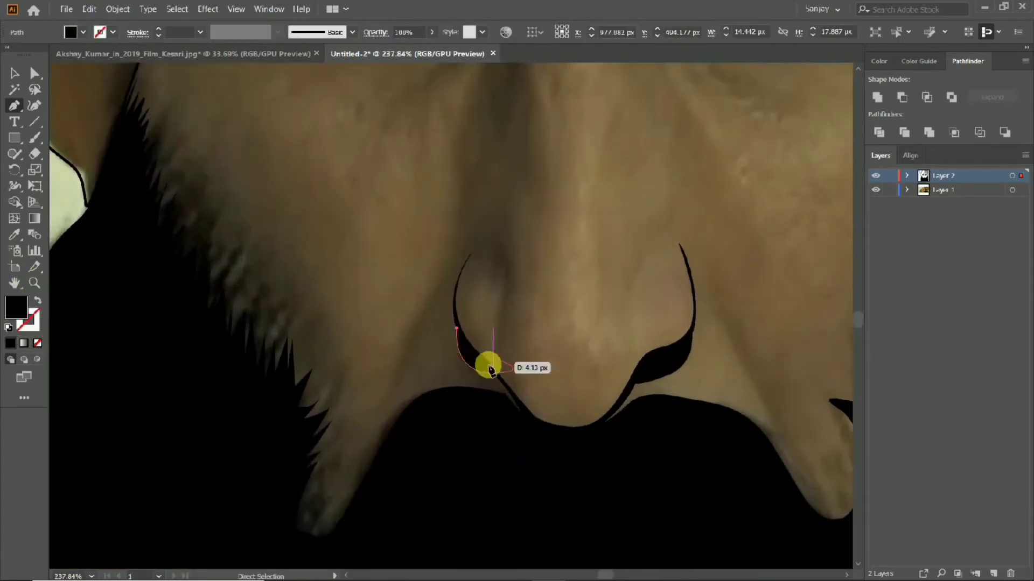
scroll(592, 323, "down", 8)
left_click(875, 190)
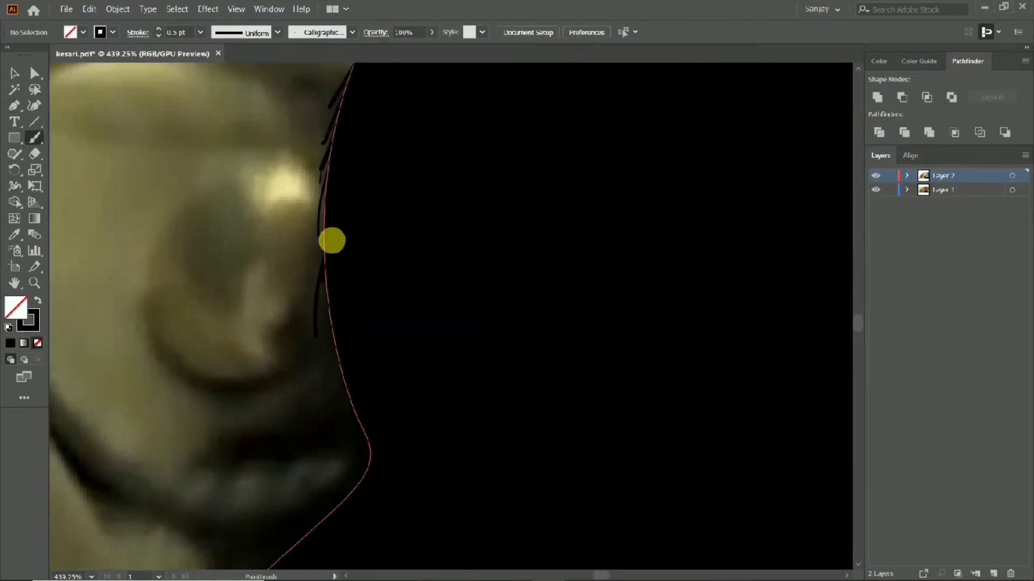
Step: Paint a trial hair strand on the beard edge, undo it, and bring the lower edge into view
scroll(329, 192, "up", 3)
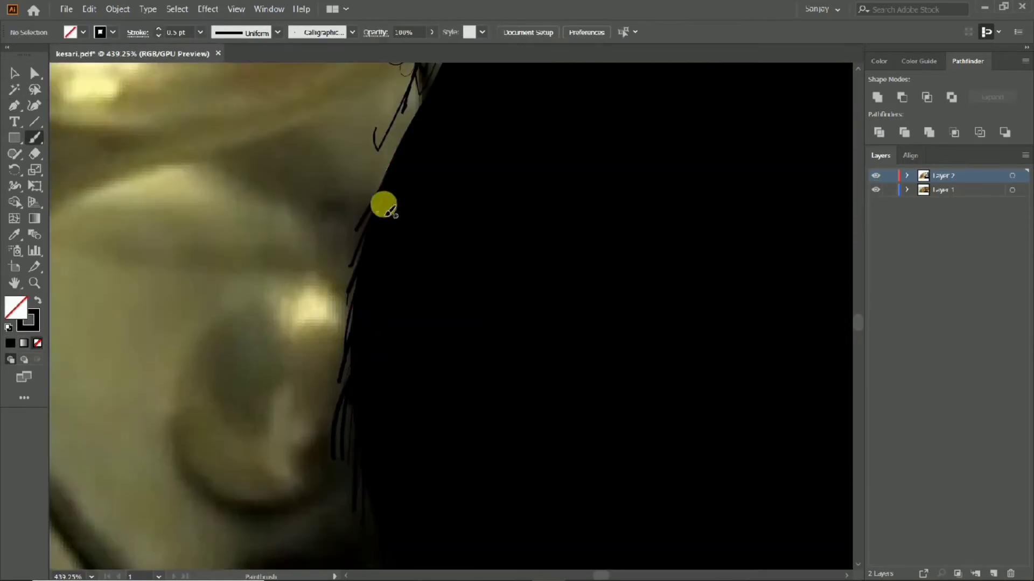
left_click_drag(321, 253, 366, 206)
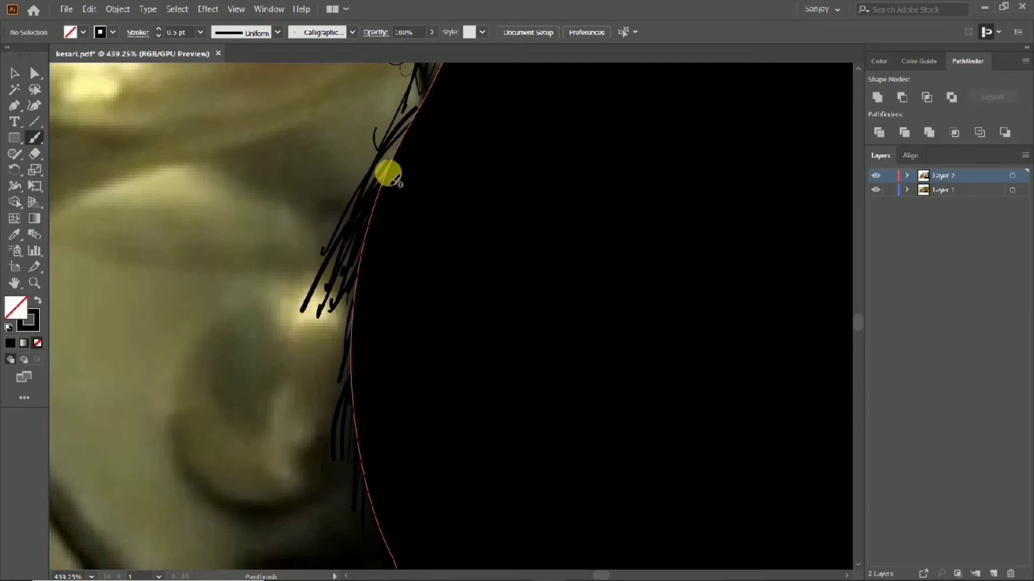
key("ctrl+z")
key("ctrl+z")
key("ctrl+z")
key("ctrl+z")
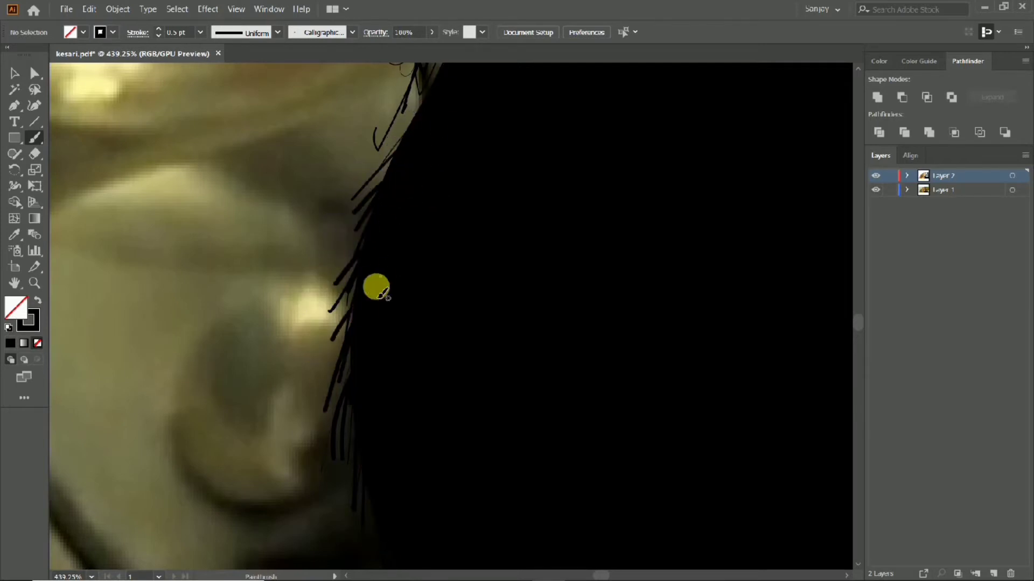
scroll(385, 251, "down", 3)
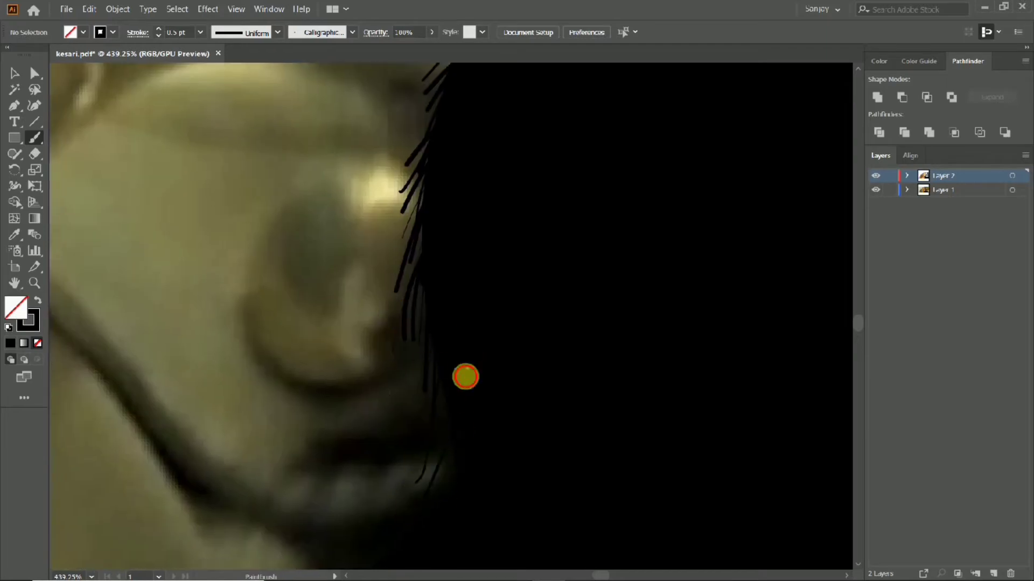
scroll(466, 376, "down", 4)
scroll(473, 445, "up", 3)
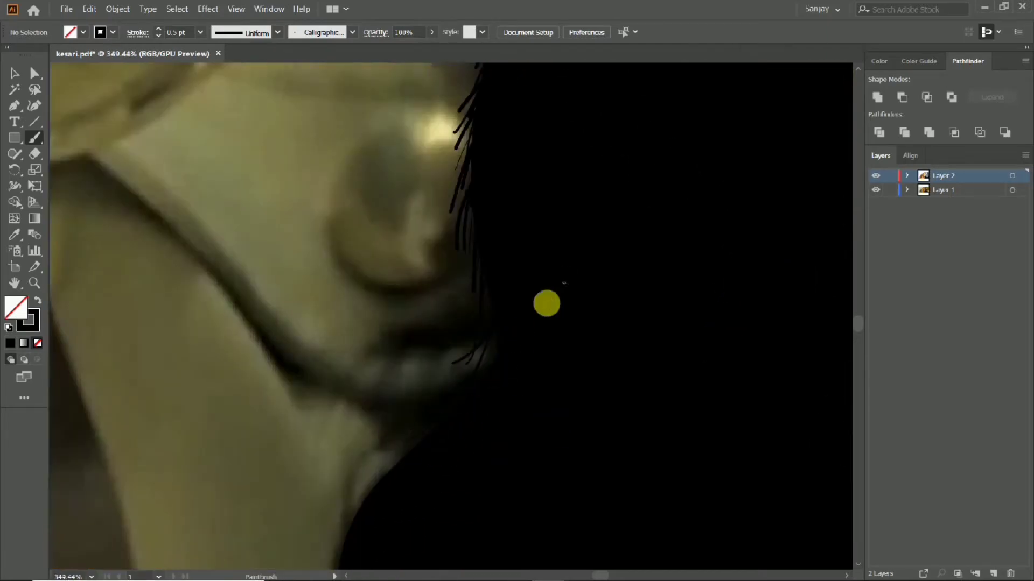
scroll(455, 373, "down", 3)
scroll(496, 403, "up", 3)
scroll(617, 440, "up", 3)
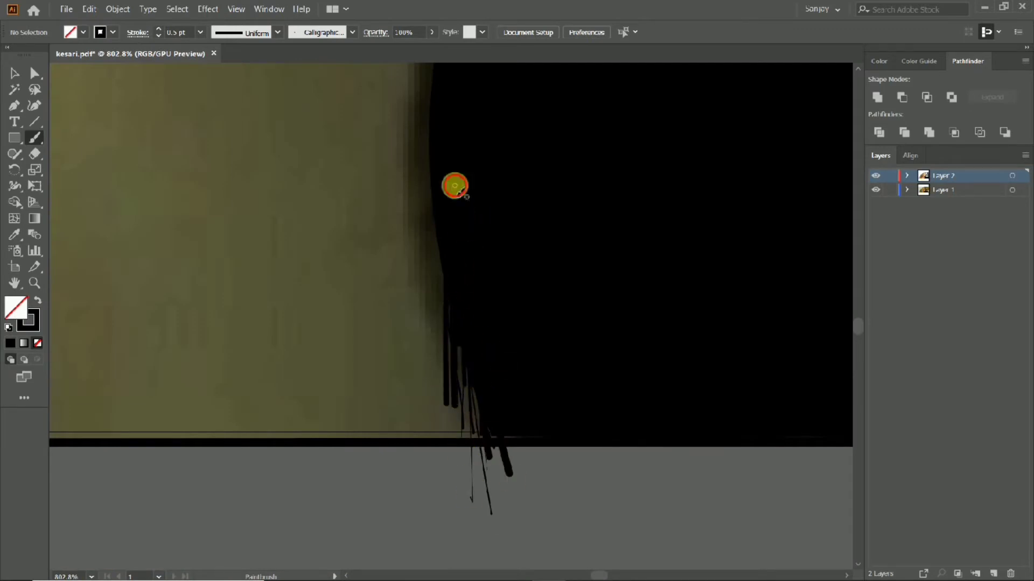
scroll(455, 186, "up", 1)
left_click_drag(457, 144, 427, 473)
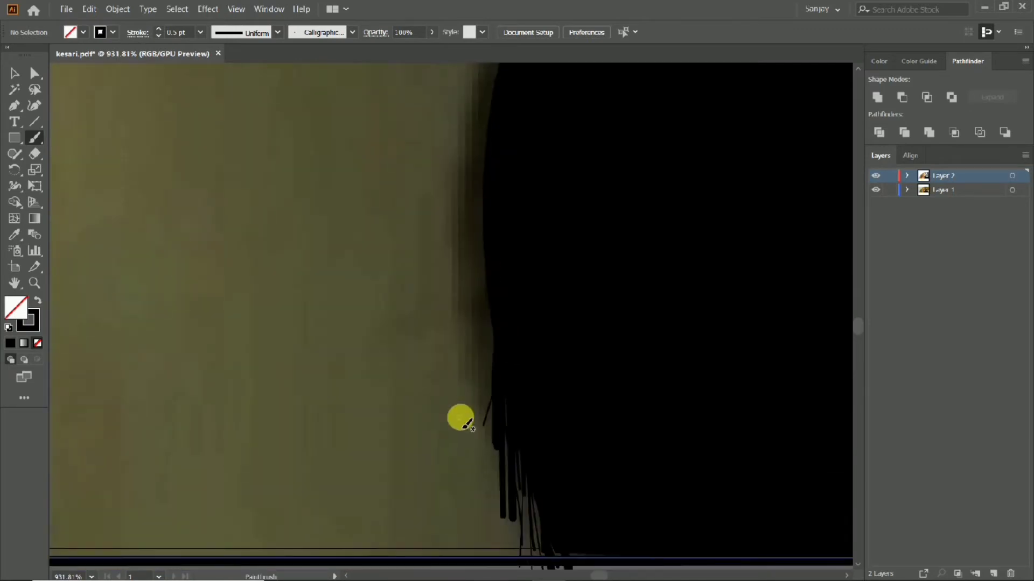
Step: Paint long and thick hair strands off the beard's left and upper edges
left_click_drag(484, 395, 445, 500)
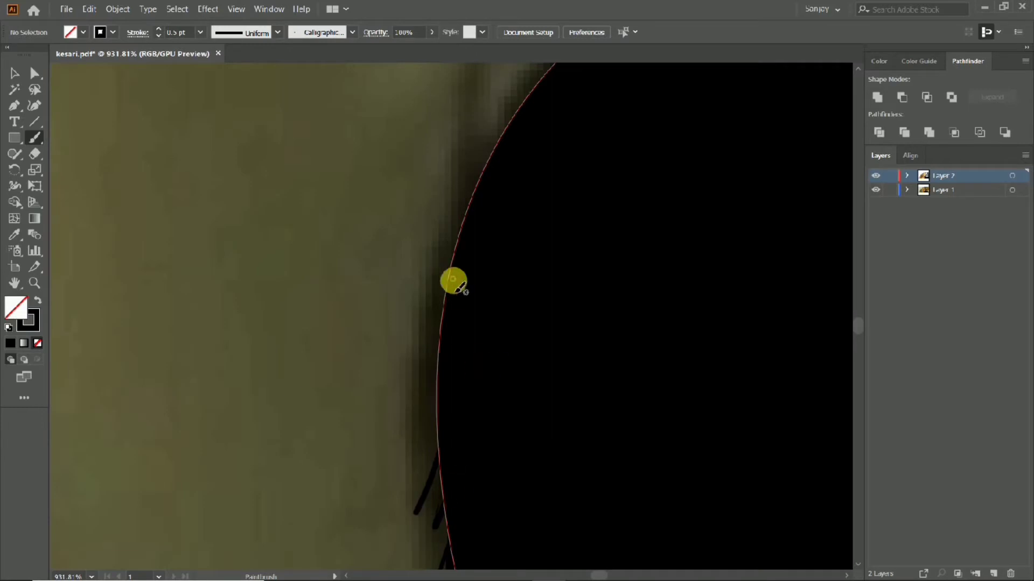
left_click_drag(453, 281, 457, 554)
key("ctrl+z")
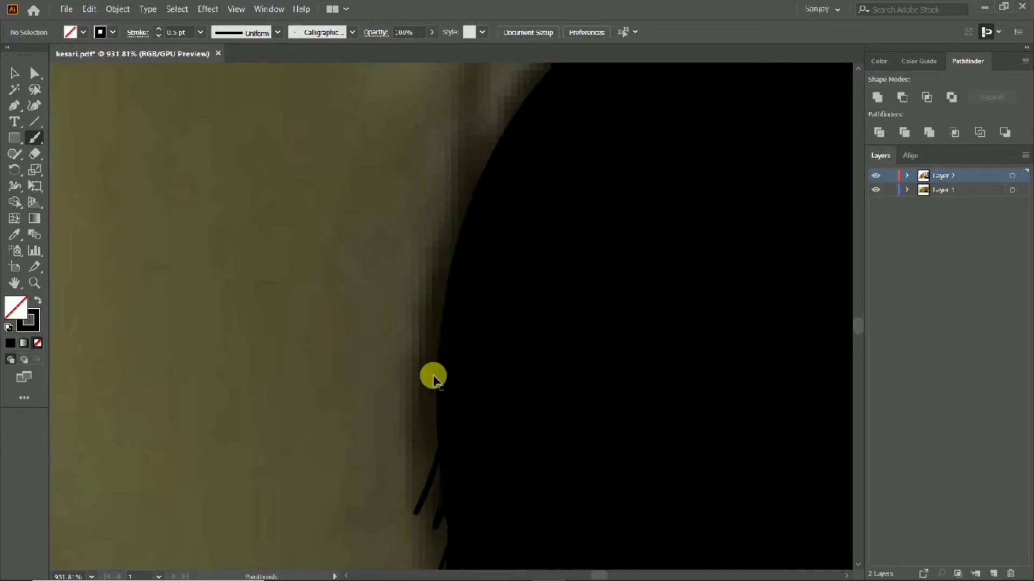
left_click_drag(433, 375, 441, 384)
left_click_drag(437, 339, 399, 471)
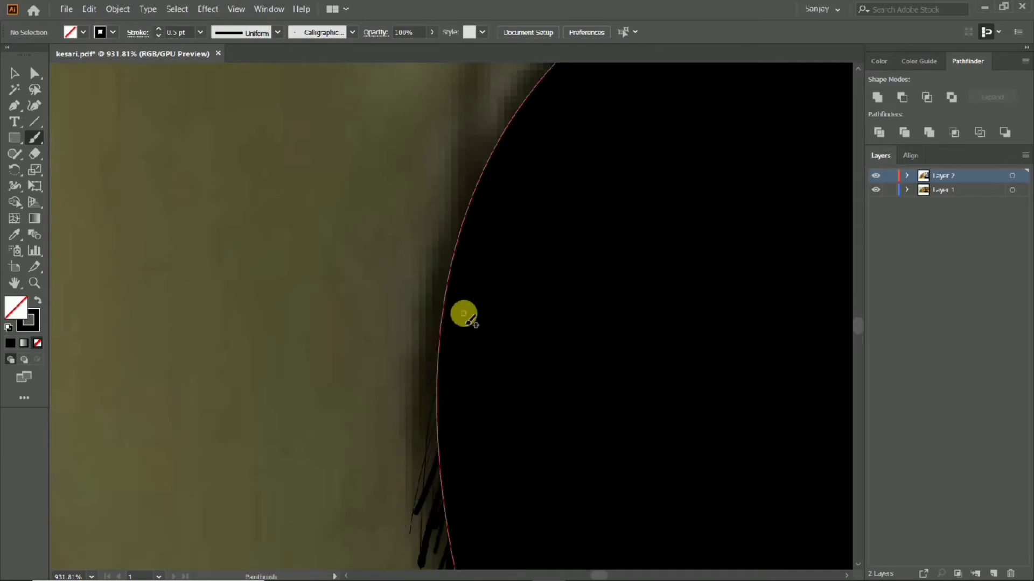
mouse_move(527, 118)
left_mouse_down()
mouse_move(367, 405)
mouse_move(479, 307)
mouse_move(538, 220)
left_mouse_up()
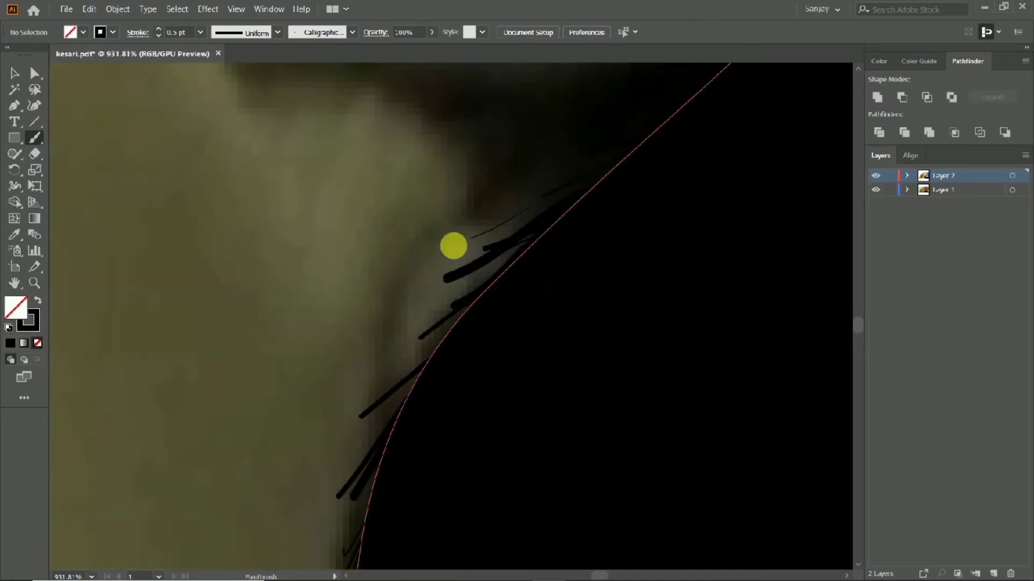
left_click(399, 422, "ctrl+alt")
Step: Select a painted hair strand and thin its stroke to 0.25 pt
left_click(373, 436, "ctrl+alt")
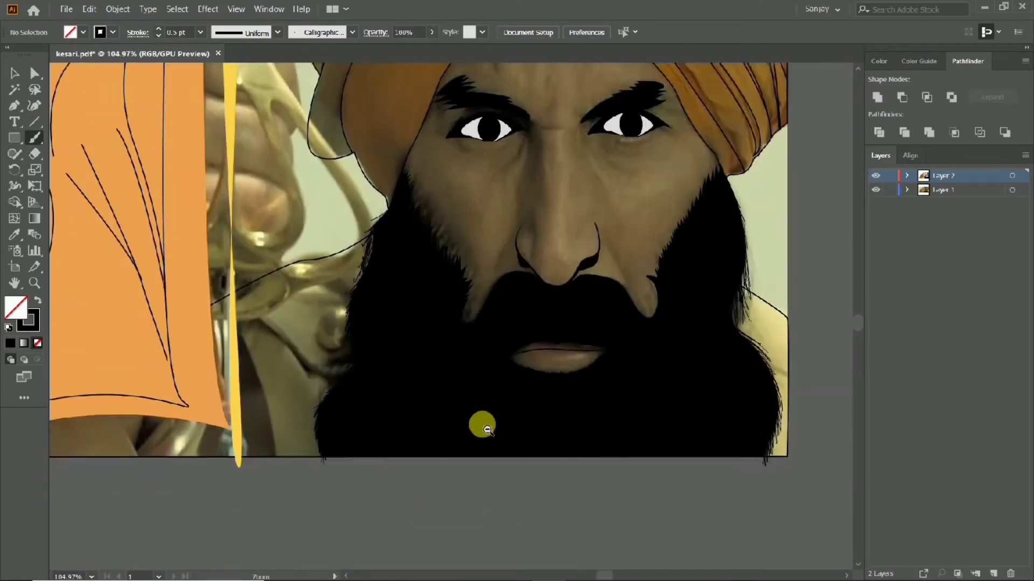
left_click(487, 429, "ctrl+alt")
left_click(875, 189)
scroll(323, 237, "up", 4)
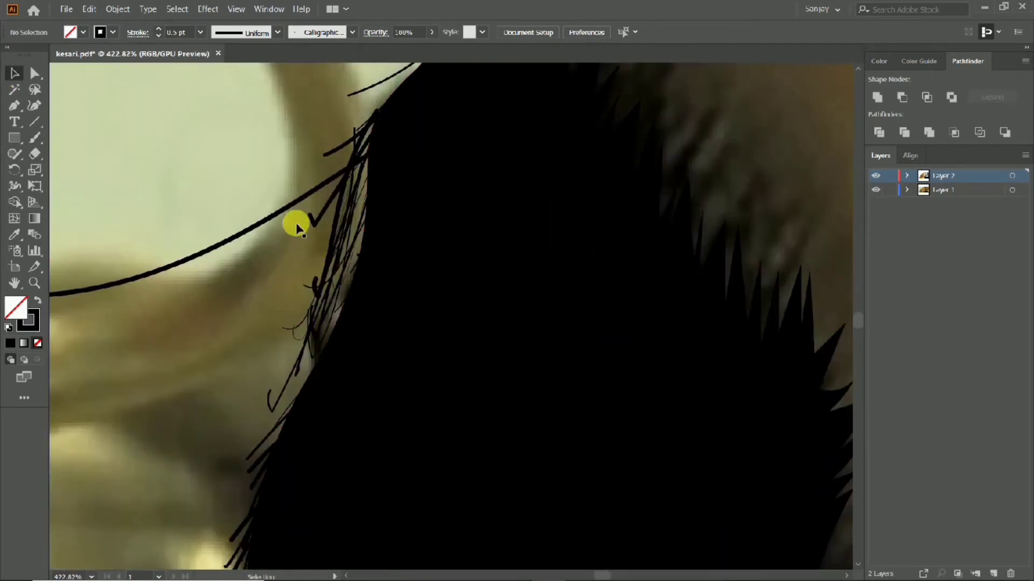
left_click(330, 236)
left_click(330, 173)
left_click(341, 215)
left_click(327, 283)
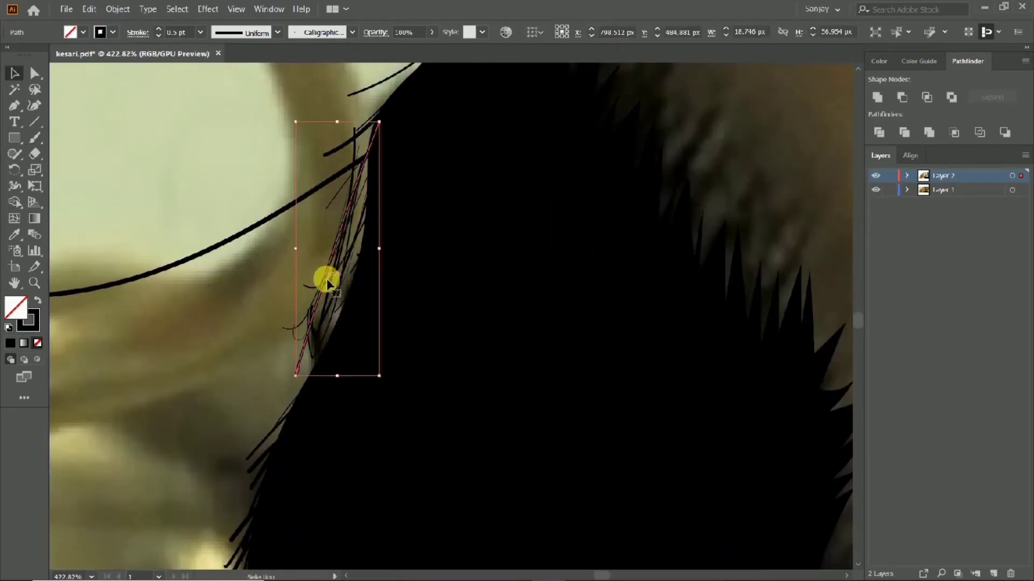
left_click(318, 296)
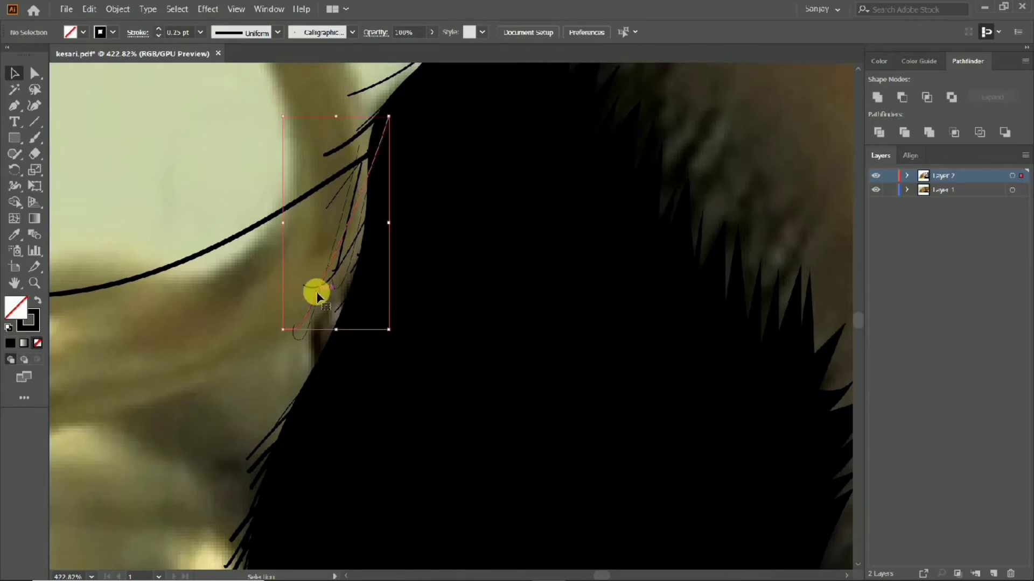
left_click(325, 279)
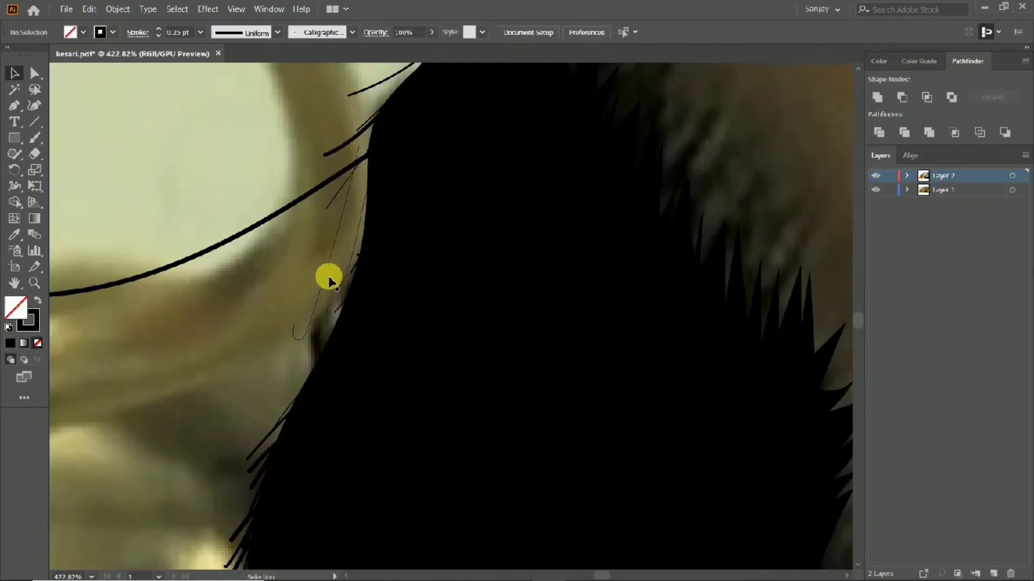
Step: Paint more thin hair strands along the beard's upper-left edge
left_click(335, 284)
left_click(35, 138)
scroll(361, 204, "up", 1)
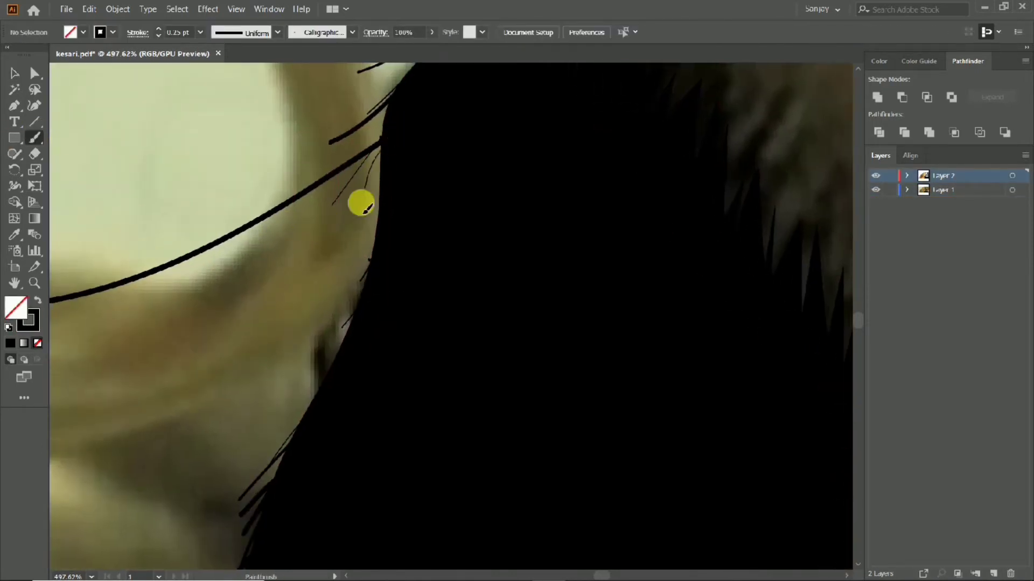
left_click_drag(345, 213, 328, 244)
scroll(367, 257, "up", 1)
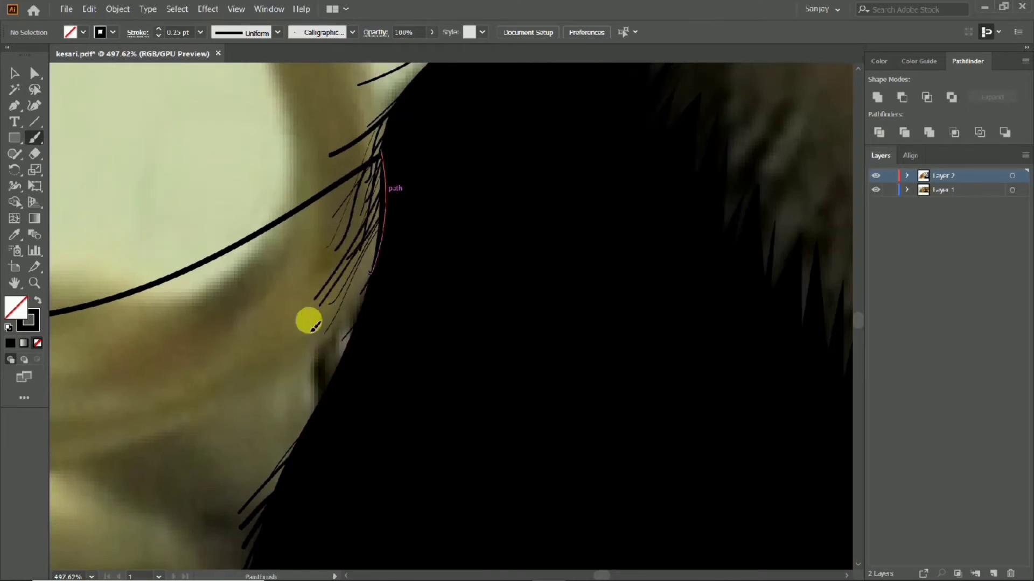
mouse_move(402, 214)
left_mouse_down()
mouse_move(499, 112)
mouse_move(435, 267)
left_mouse_up()
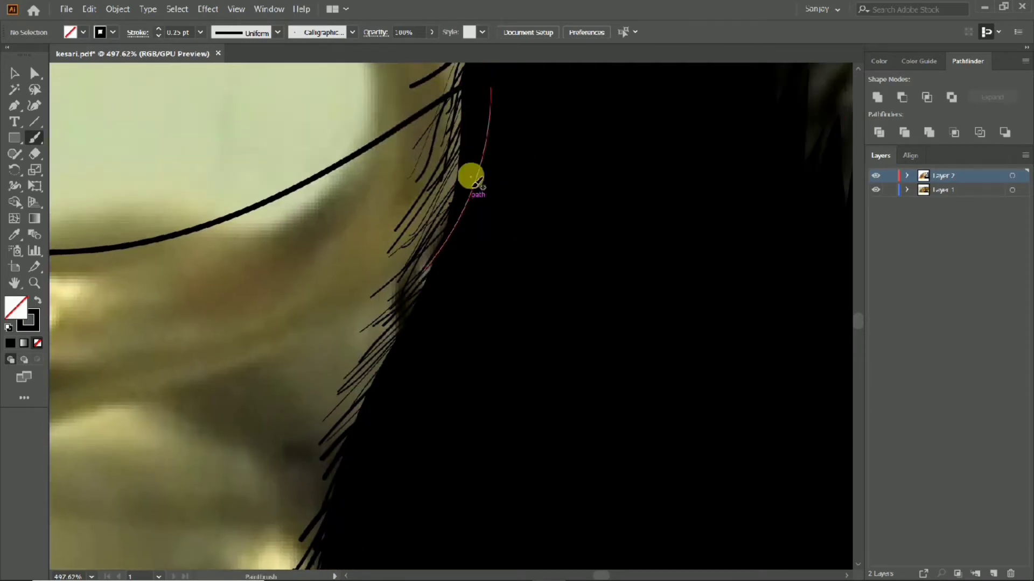
scroll(471, 177, "down", 5)
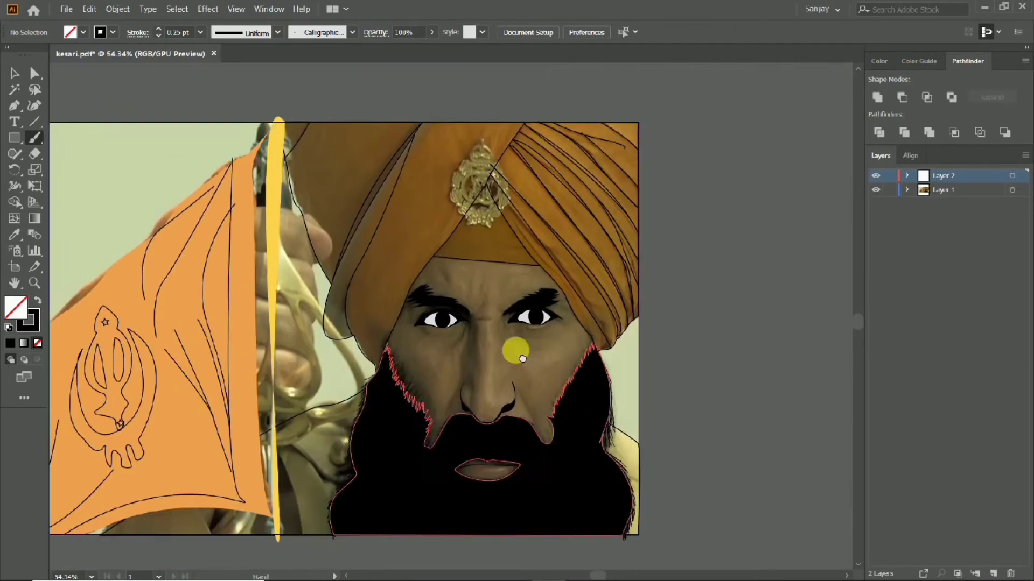
scroll(594, 369, "up", 2)
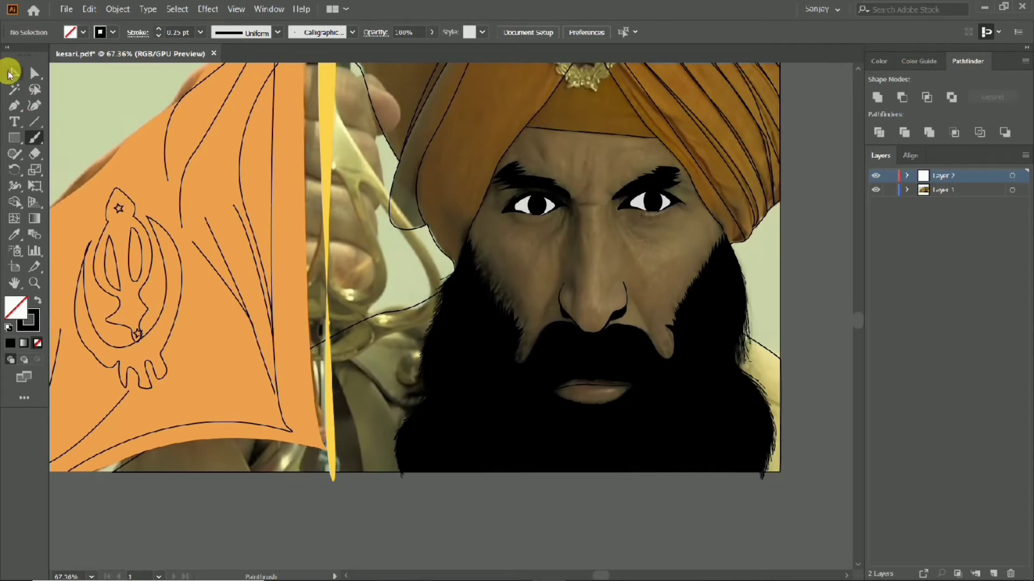
Step: Check the line art without the reference, then pen-trace a closed outline from flagpole base to beard
left_click(11, 72)
left_click(876, 190)
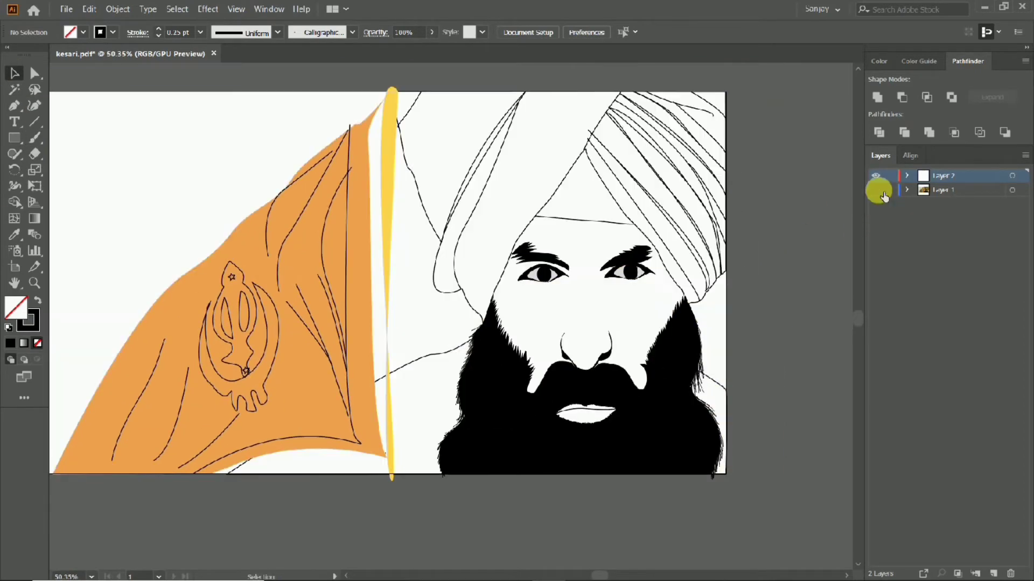
left_click(876, 189)
key("p")
scroll(411, 422, "up", 2)
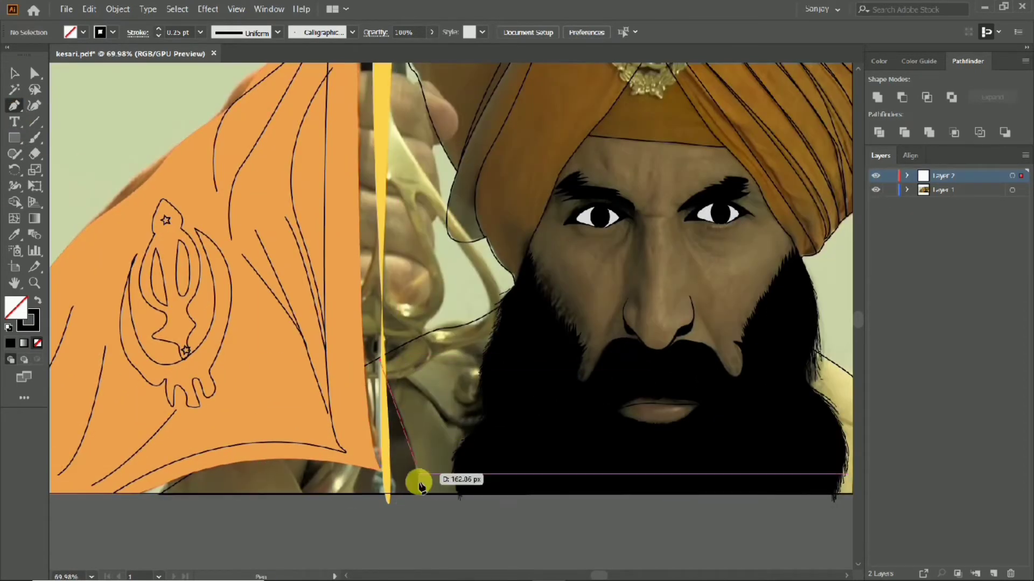
mouse_move(412, 482)
left_mouse_down()
mouse_move(389, 374)
mouse_move(415, 387)
left_mouse_up()
left_click(37, 300)
left_click_drag(477, 434, 508, 437)
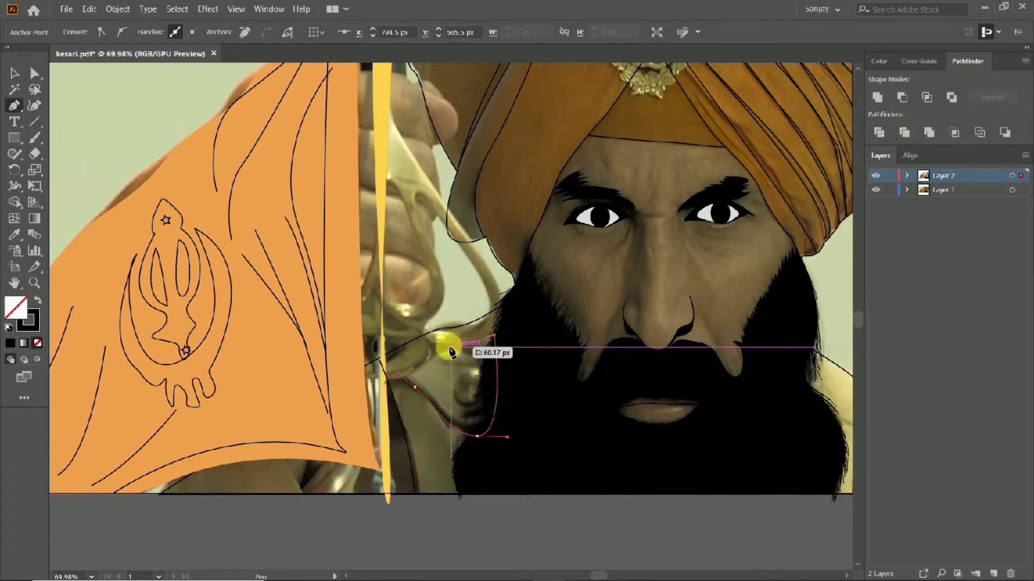
left_click(387, 386)
Step: Select the beard group, open its stacking order options, and zoom in on the beard
scroll(387, 386, "up", 1)
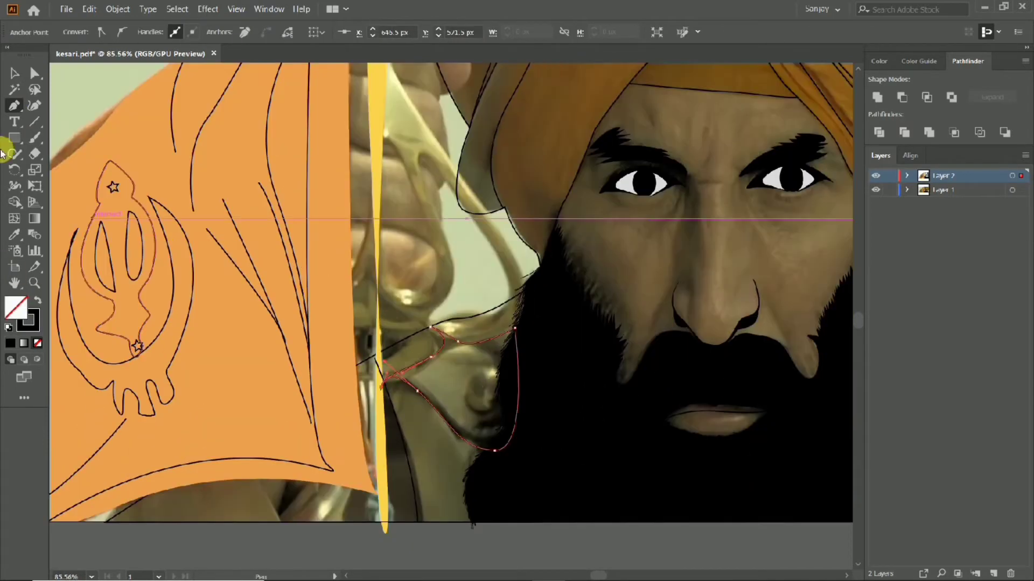
key("v")
left_click(579, 403)
right_click(640, 358)
scroll(630, 366, "down", 3)
scroll(377, 269, "up", 3)
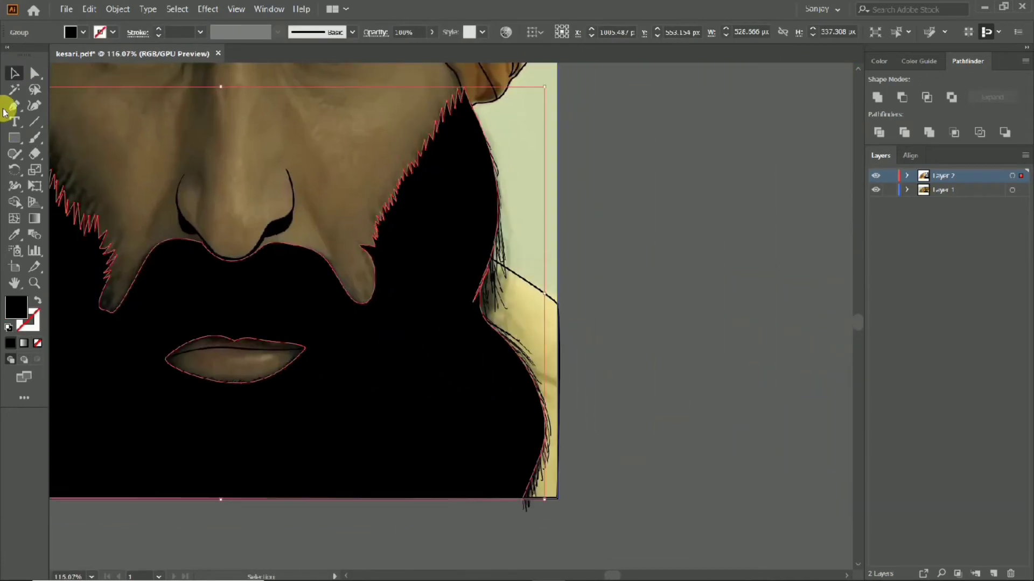
left_click(14, 106)
left_click(503, 381, "ctrl+alt")
scroll(538, 366, "up", 1)
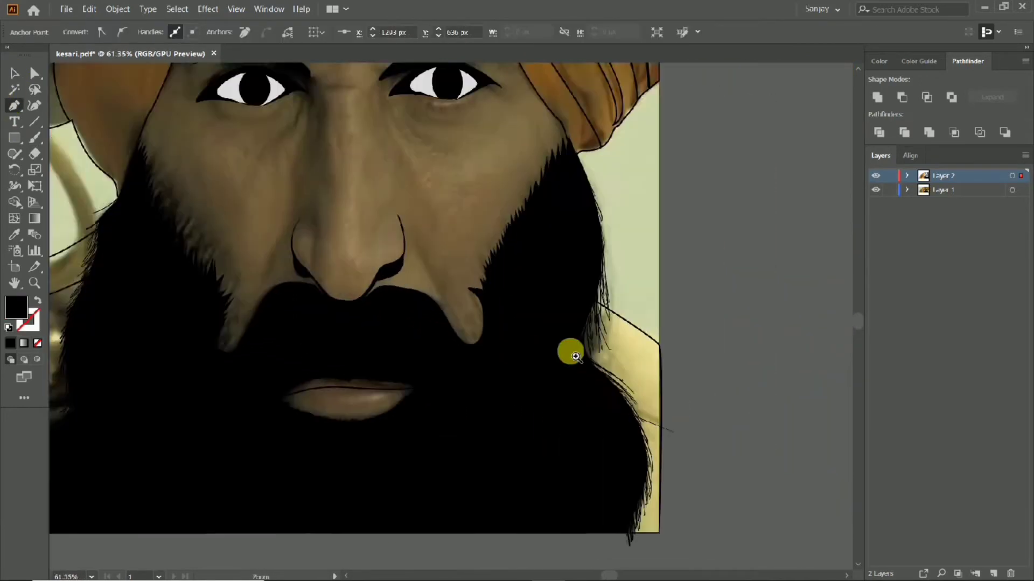
scroll(567, 350, "up", 1)
left_click(15, 73)
left_click(34, 106)
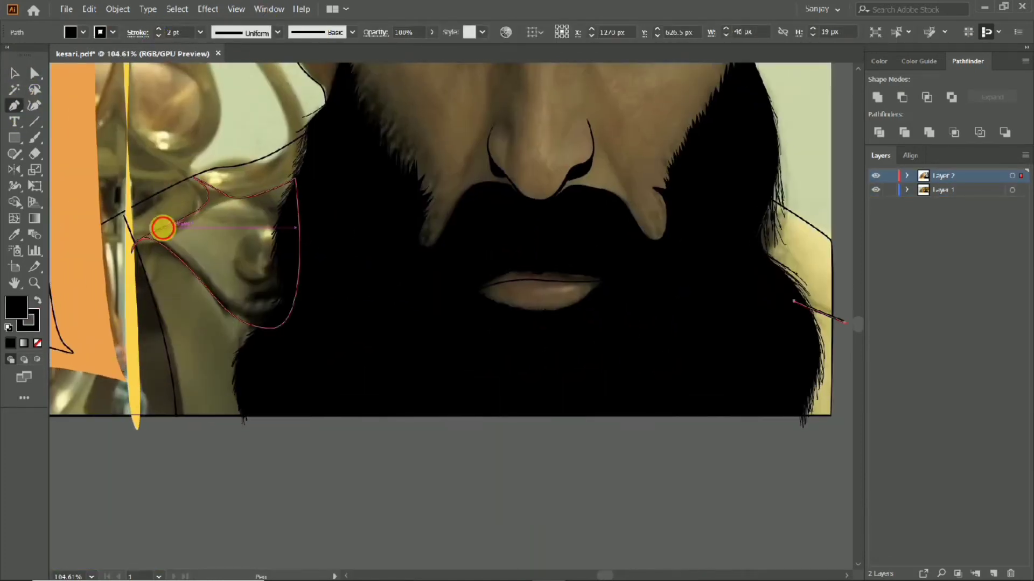
Step: Select the paths beside the flagpole and check the art with the reference photo hidden
left_click(199, 33)
left_click(15, 74)
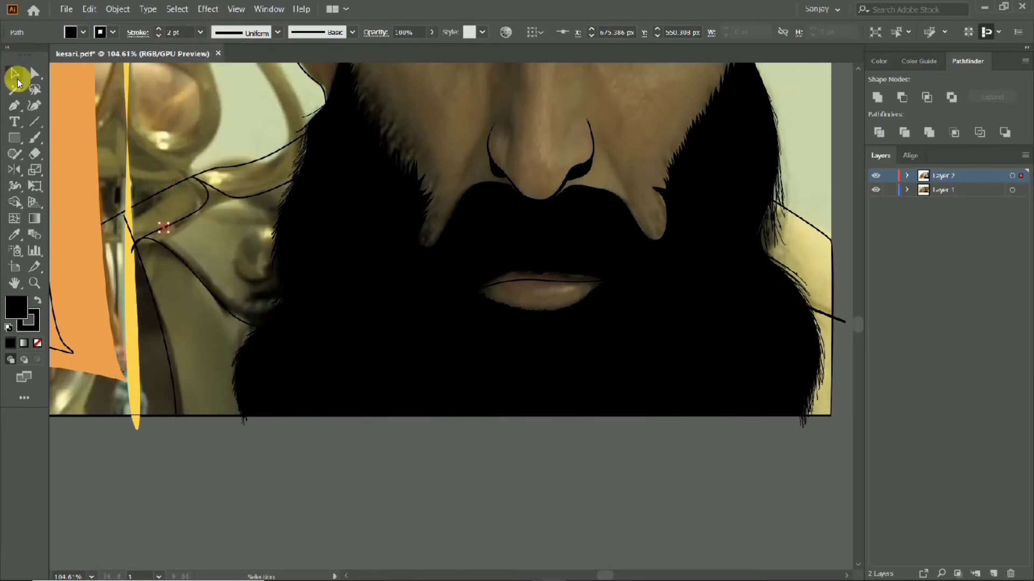
left_click(169, 246)
left_click(309, 290, "ctrl+alt")
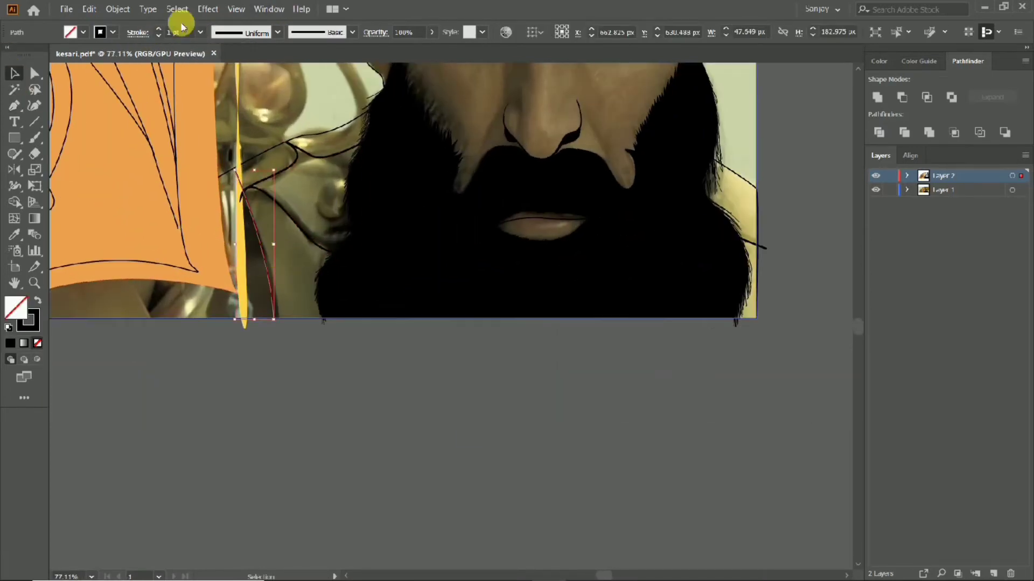
left_click(282, 143, "ctrl+alt")
left_click(468, 212)
left_click(875, 189)
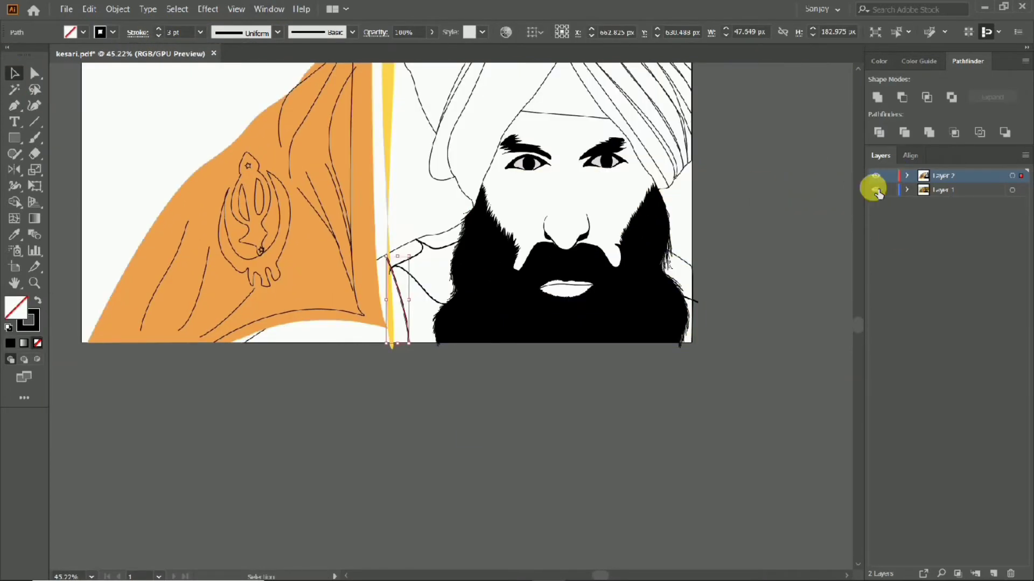
left_click(14, 105)
Step: Draw a fold line at the flag's lower edge and send it behind the orange flag
left_click_drag(343, 321, 334, 302)
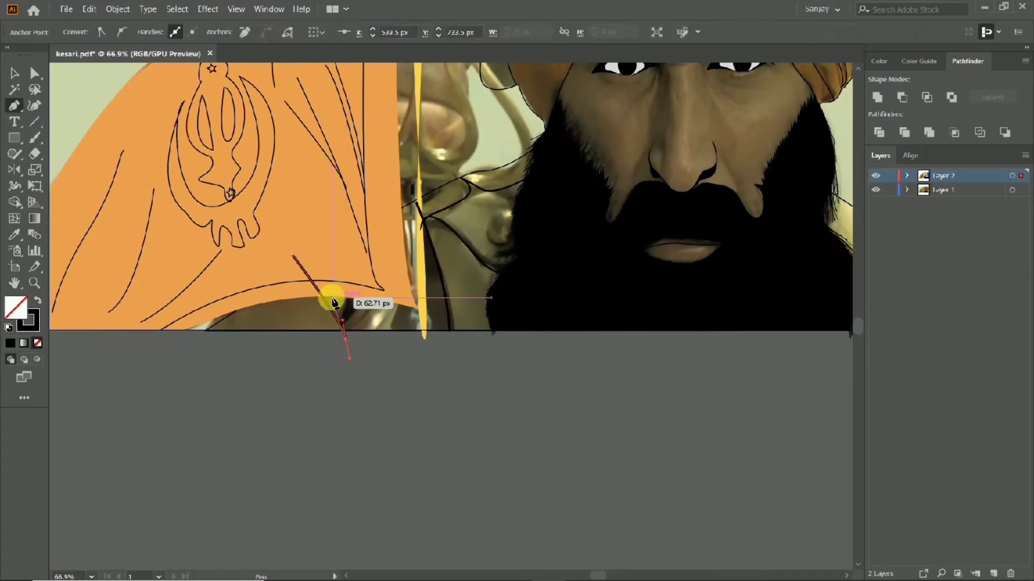
left_click(299, 295)
right_click(312, 288)
left_click(374, 489)
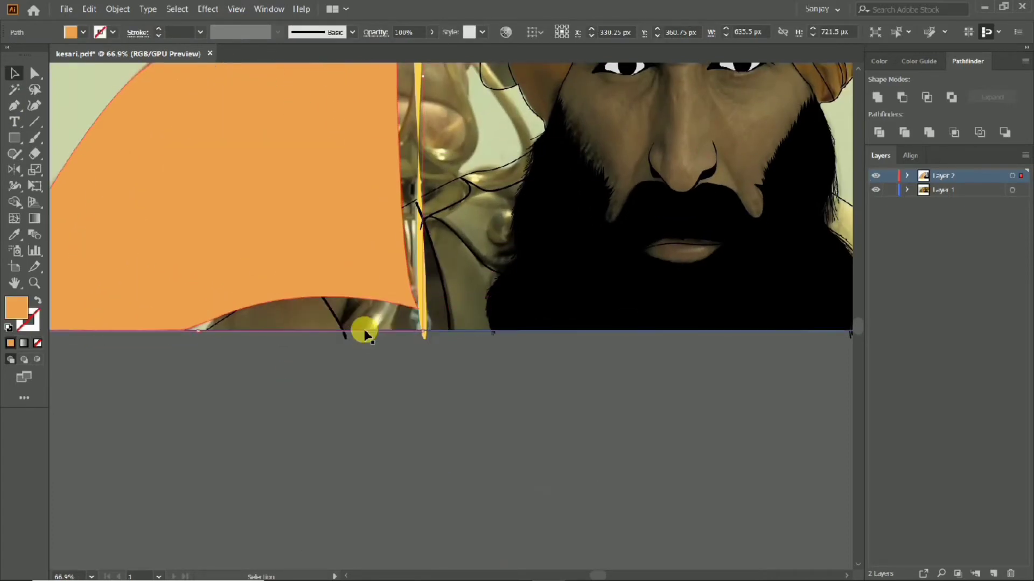
left_click(334, 337, "ctrl+alt")
left_click(362, 302, "ctrl")
right_click(501, 530)
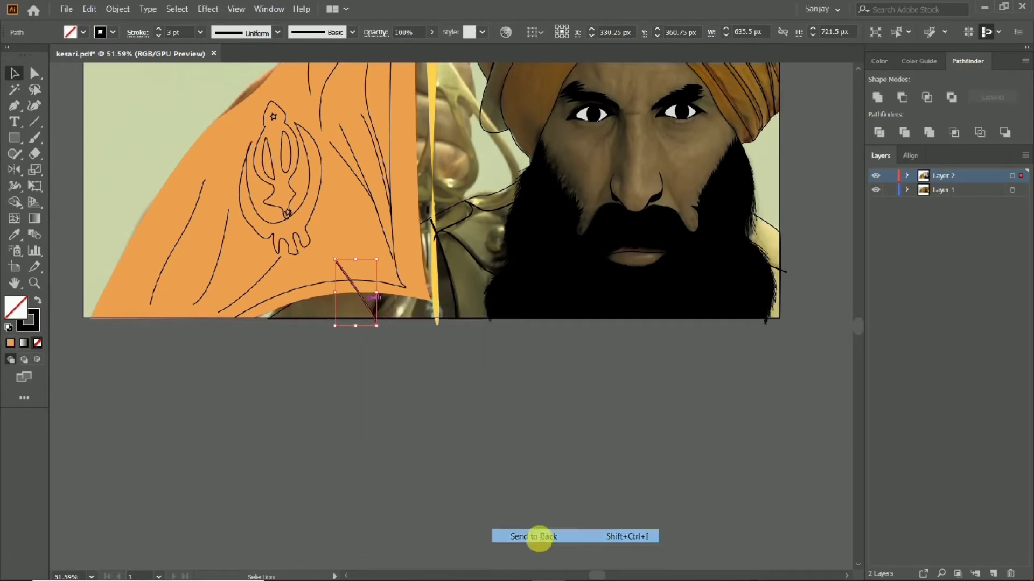
left_click(535, 535)
left_click(407, 339)
Step: Set the large beard path's stroke weight to 2 pt
key("ctrl+0")
left_click(629, 266)
key("v")
left_click(521, 228)
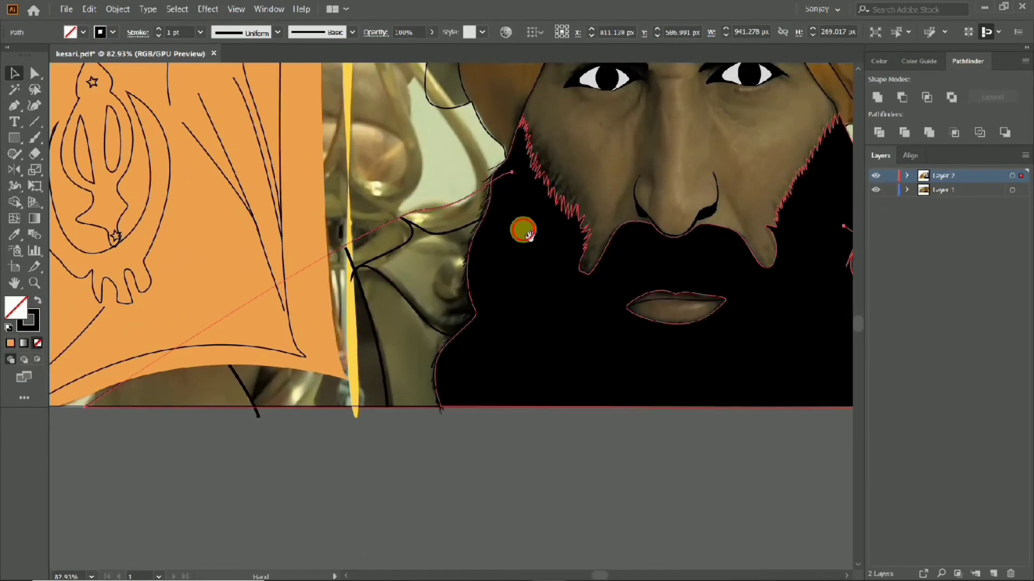
left_click(158, 29)
scroll(350, 215, "down", 2)
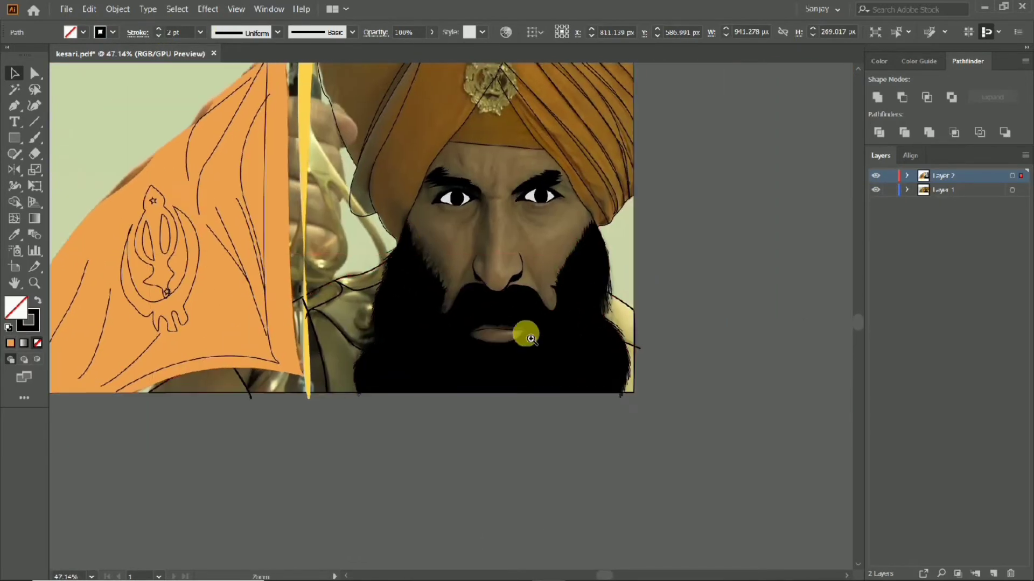
Step: Thin the brush and paint fine hair strands along the beard edge below the nose
scroll(515, 185, "up", 5)
left_click(33, 135)
scroll(311, 292, "up", 3)
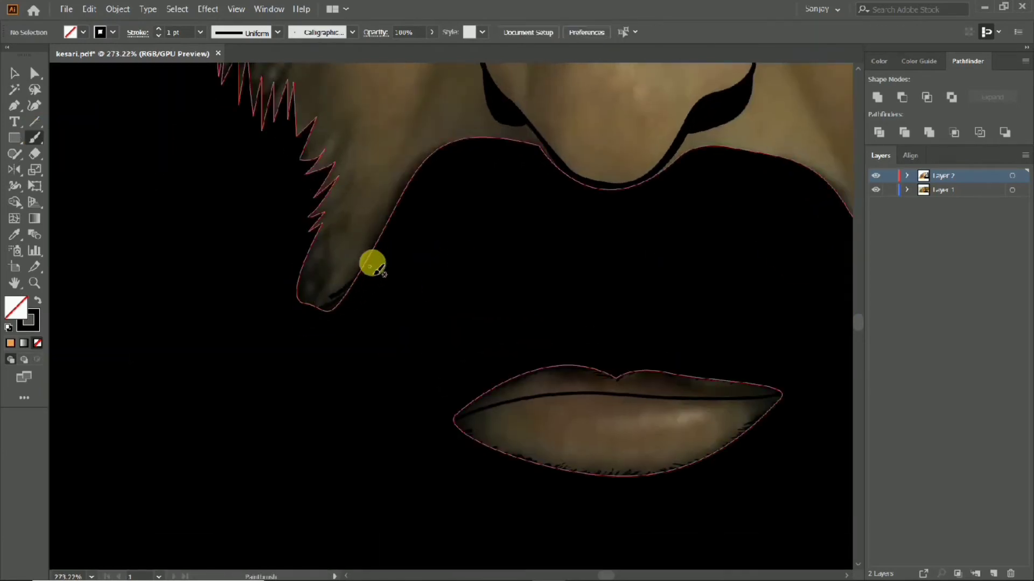
scroll(366, 250, "up", 2)
key("bracketleft")
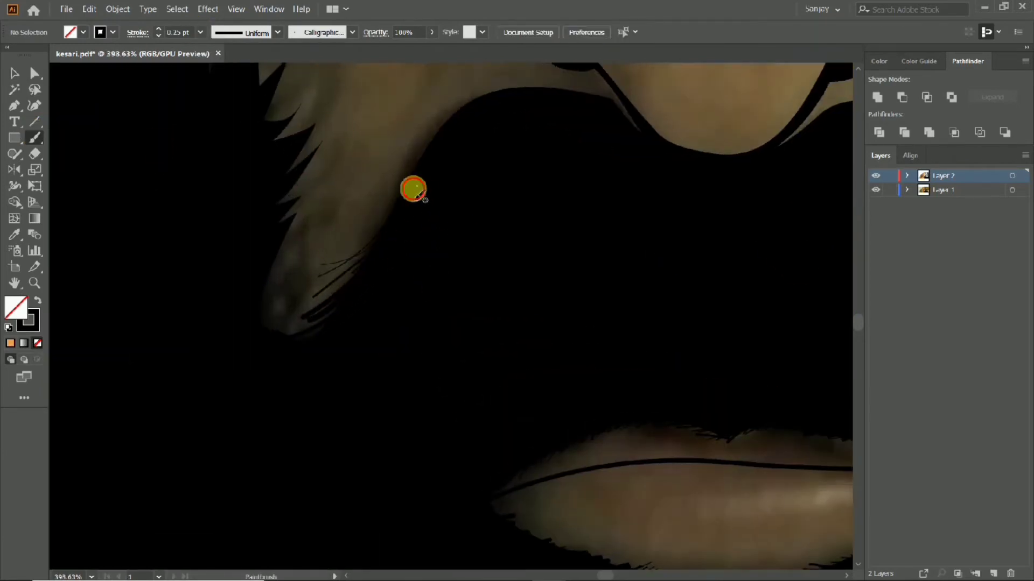
left_click_drag(413, 167, 390, 249)
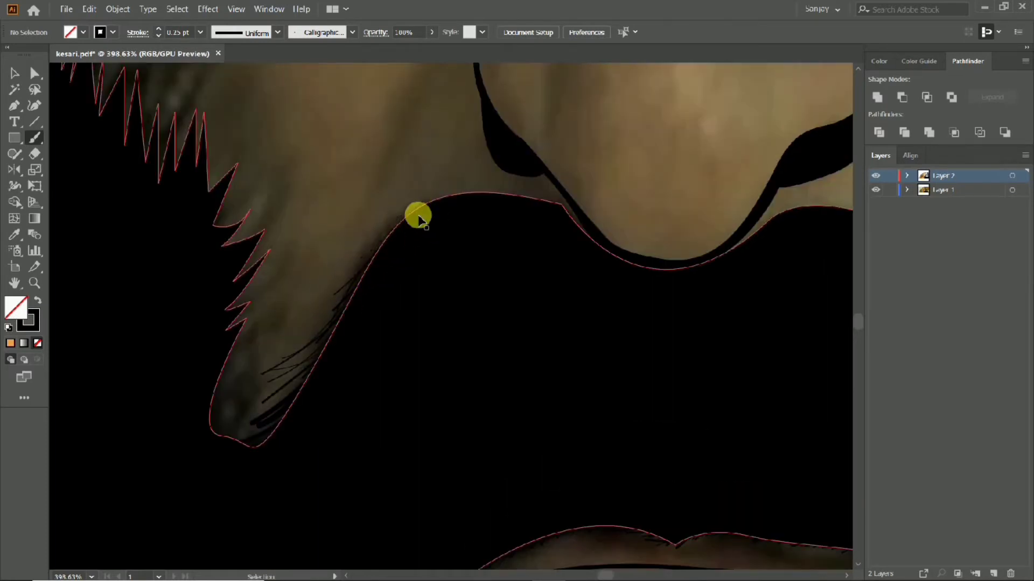
scroll(419, 216, "up", 2)
left_click_drag(458, 190, 498, 172)
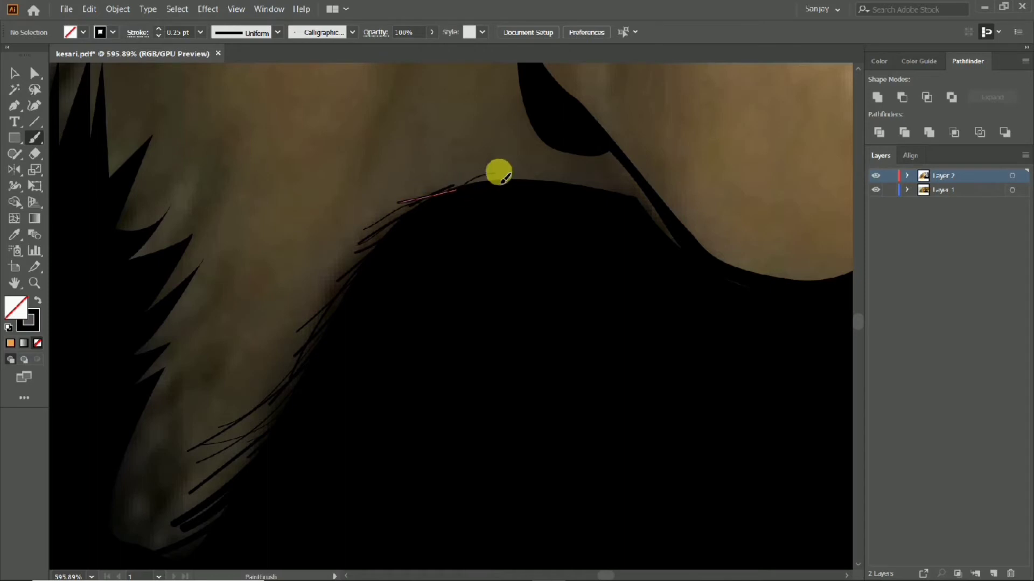
left_click_drag(645, 201, 669, 219)
left_click(474, 173, "ctrl")
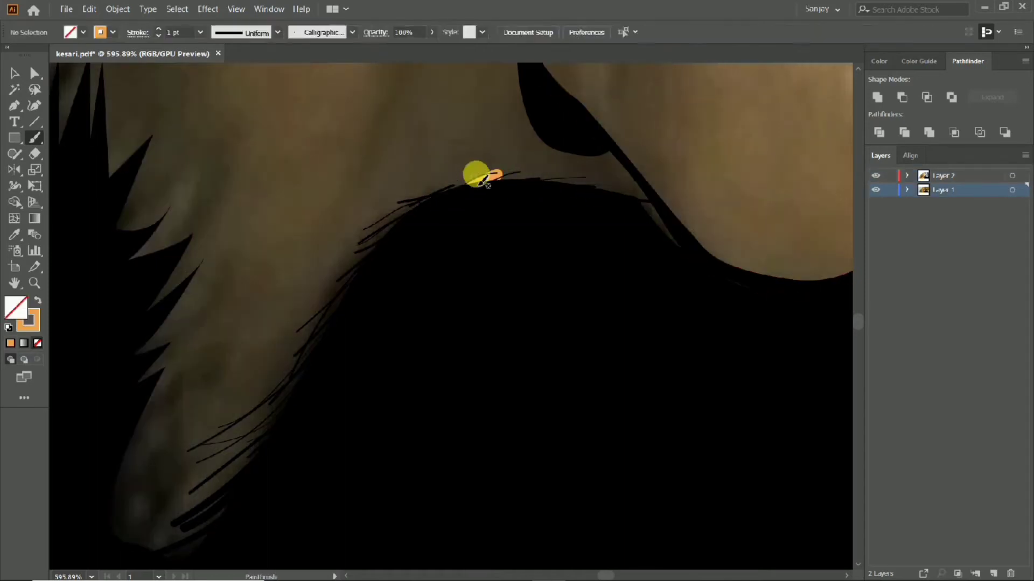
Step: Set the stroke colour back to black with a 0.25 pt weight
left_click(11, 73)
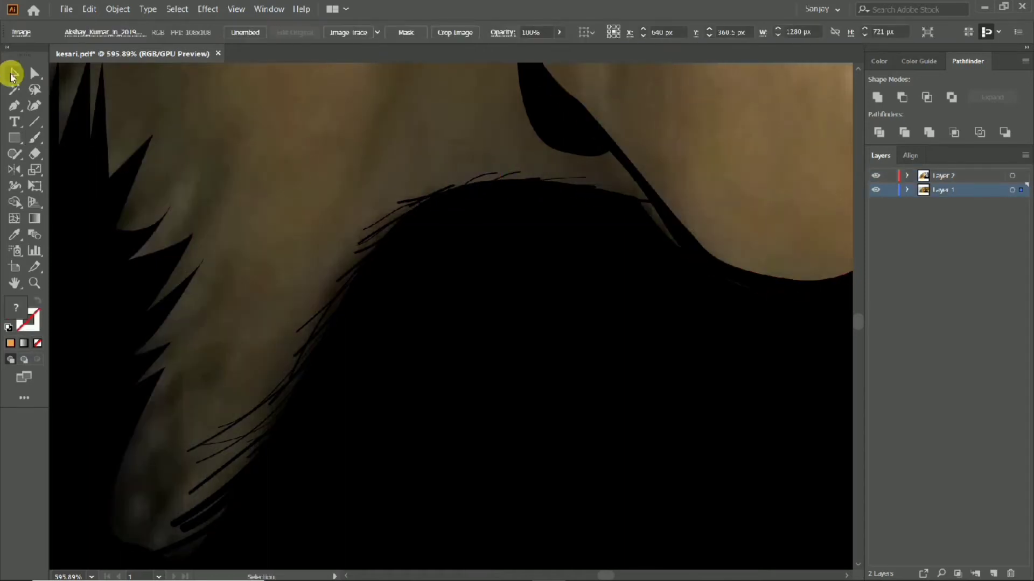
double_click(15, 311)
left_click(773, 164)
left_click(536, 199)
left_click(201, 32)
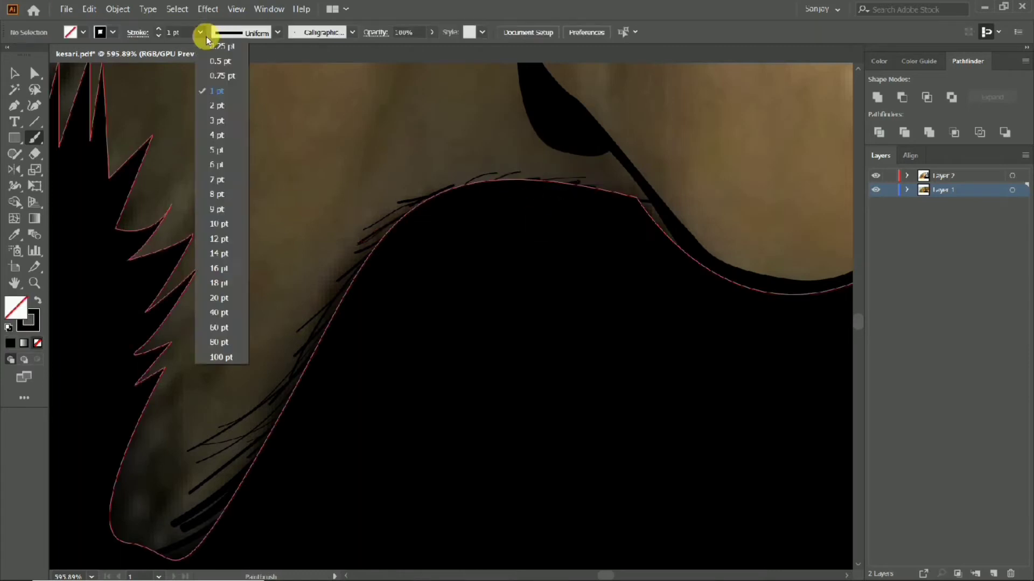
left_click(222, 47)
Step: Paint thin black hair strands along the mustache's right edge
mouse_move(558, 212)
left_mouse_down()
mouse_move(383, 269)
mouse_move(458, 222)
left_mouse_up()
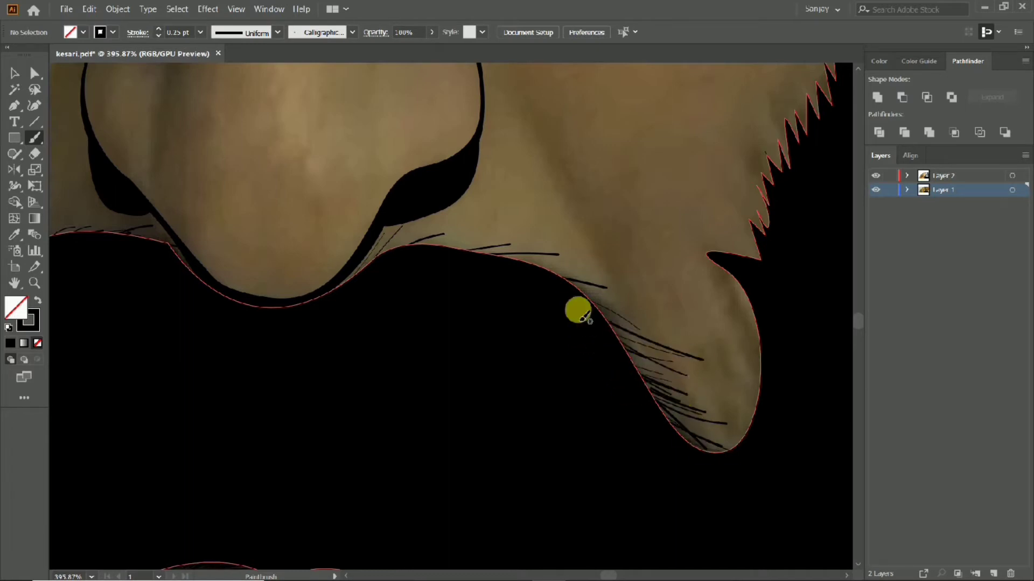
left_click_drag(380, 222, 347, 250)
scroll(405, 256, "up", 3)
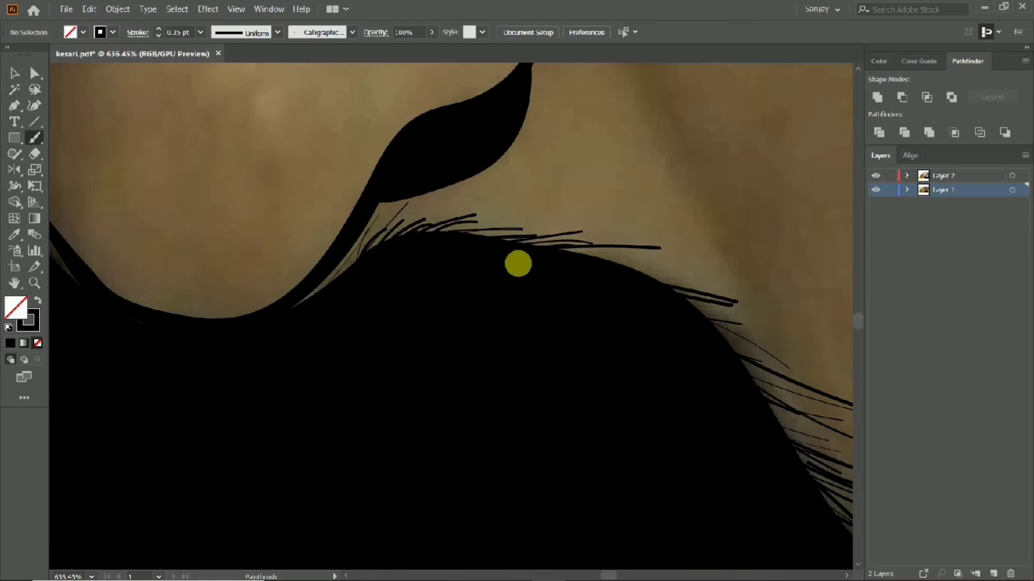
left_click_drag(689, 291, 415, 206)
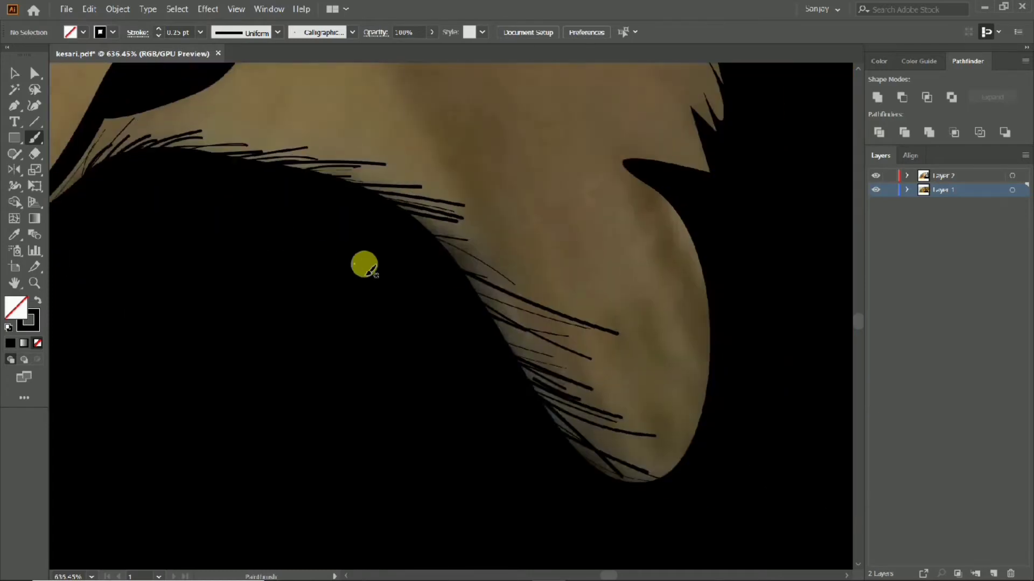
scroll(506, 285, "down", 10)
scroll(369, 335, "down", 1)
scroll(203, 260, "down", 3)
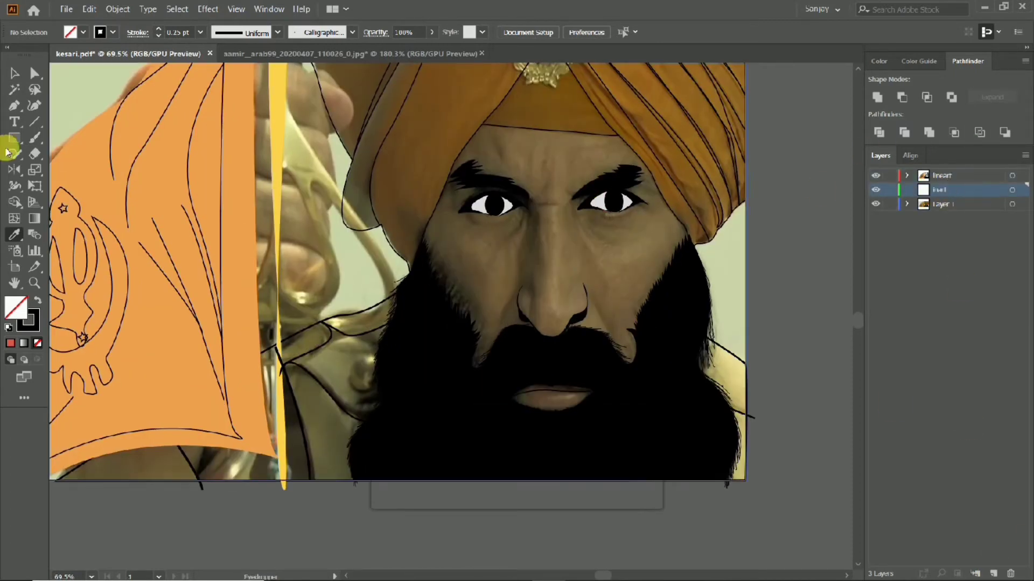
Step: Set the fill to red and start the lip outline from the left corner over the upper lip
double_click(11, 310)
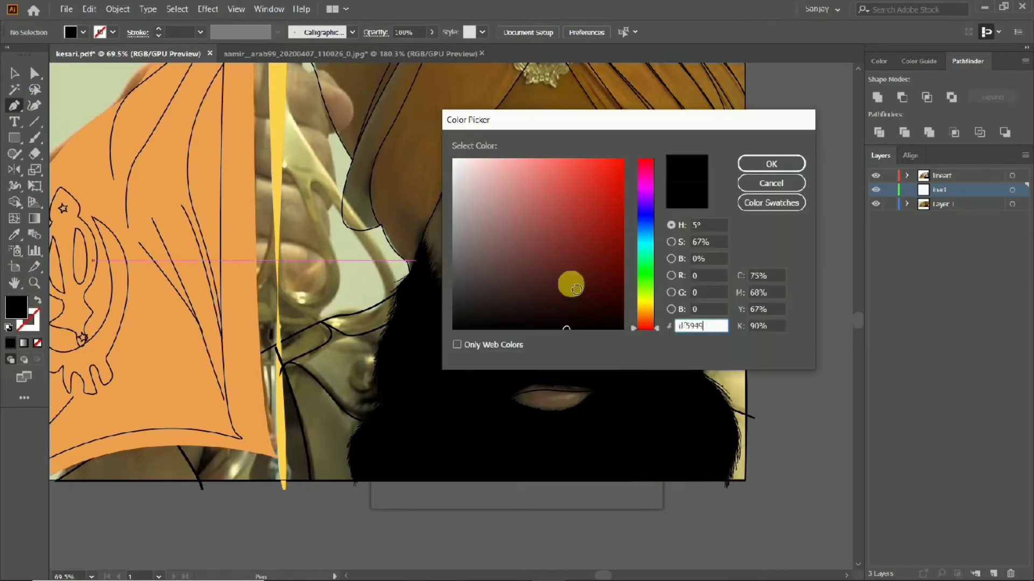
scroll(587, 339, "up", 5)
scroll(570, 305, "up", 2)
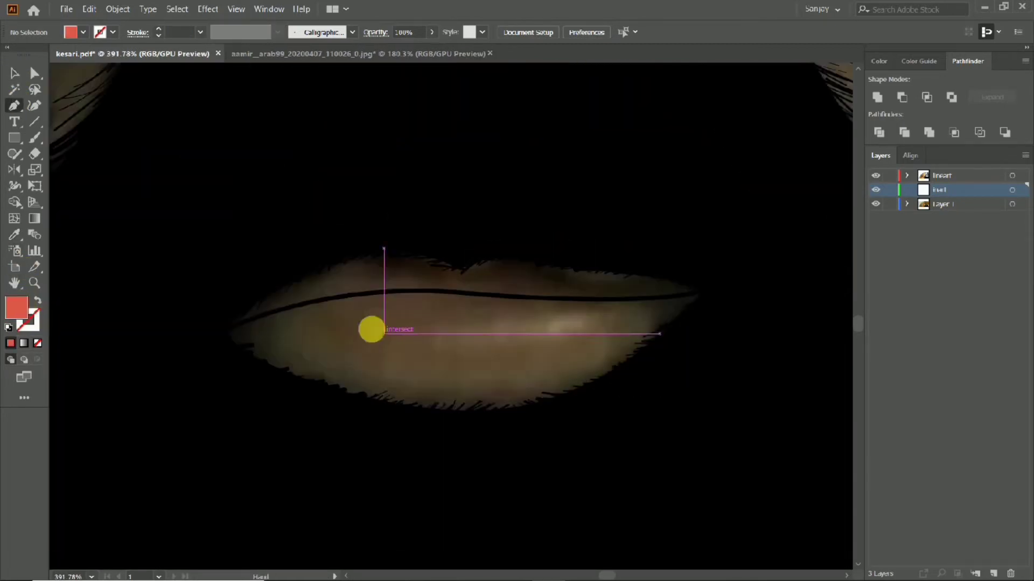
left_click(226, 327)
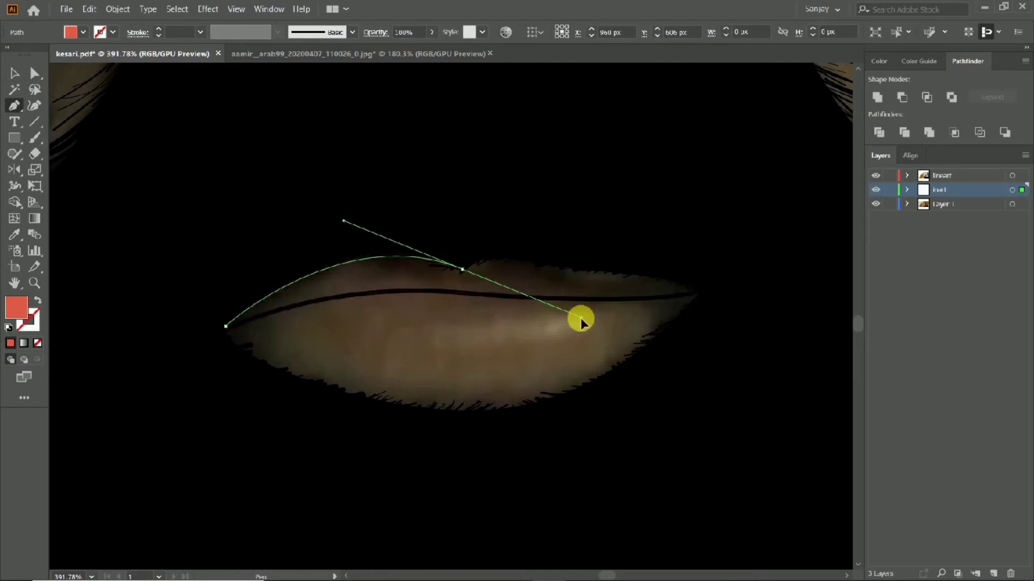
left_click_drag(580, 320, 567, 326)
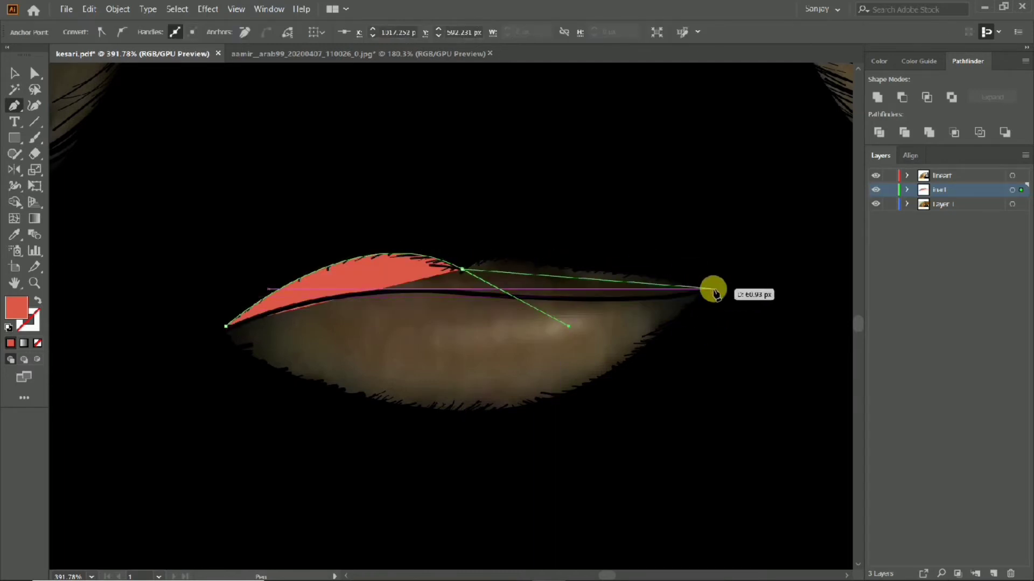
scroll(792, 310, "right", 3)
scroll(619, 365, "down", 2, "alt")
scroll(692, 231, "up", 2, "alt")
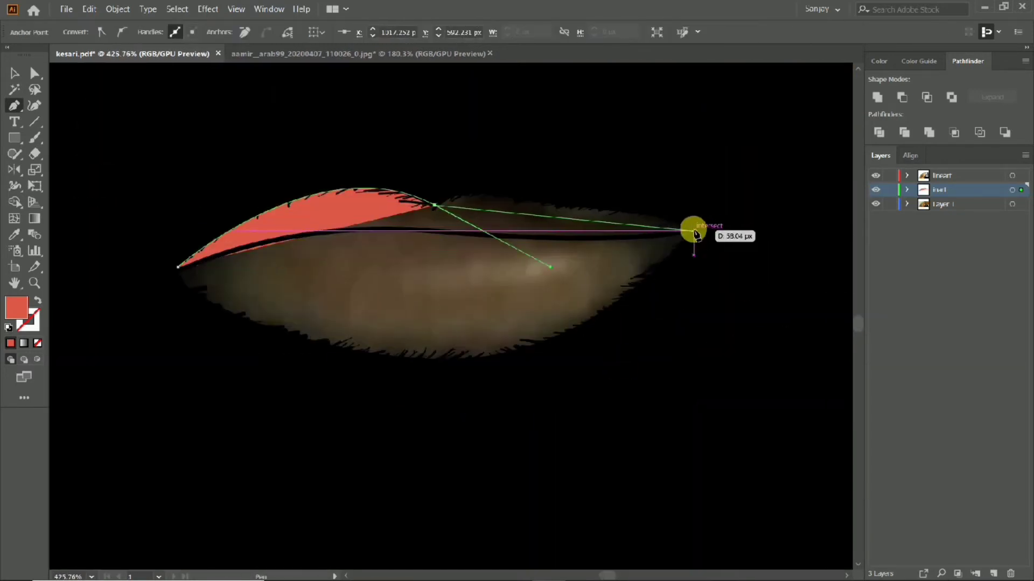
left_click_drag(693, 234, 785, 288)
Step: Undo the misplaced right-corner points of the lip outline
key("ctrl+z")
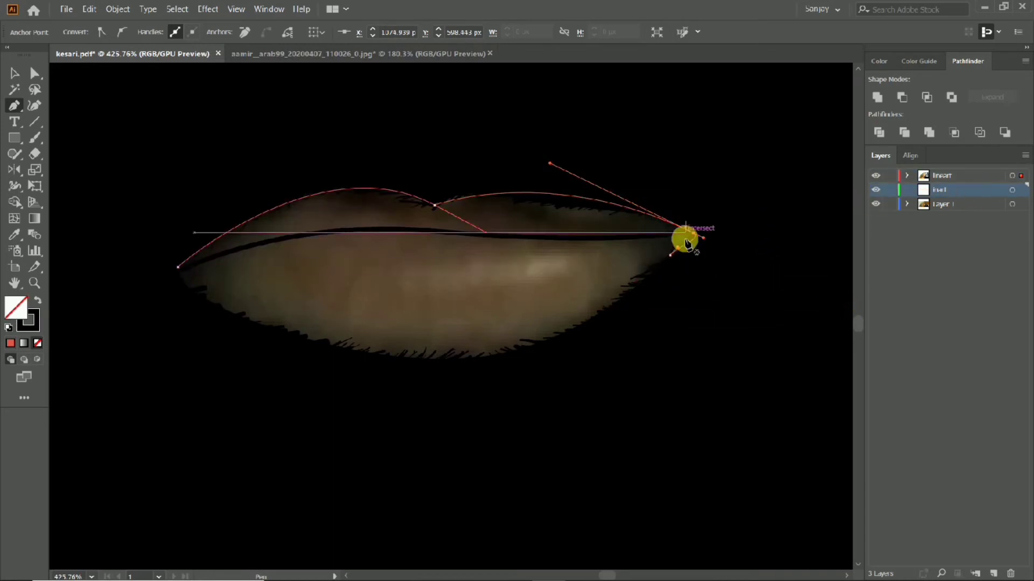
key("ctrl+z")
key("ctrl+shift+z")
left_click(434, 205)
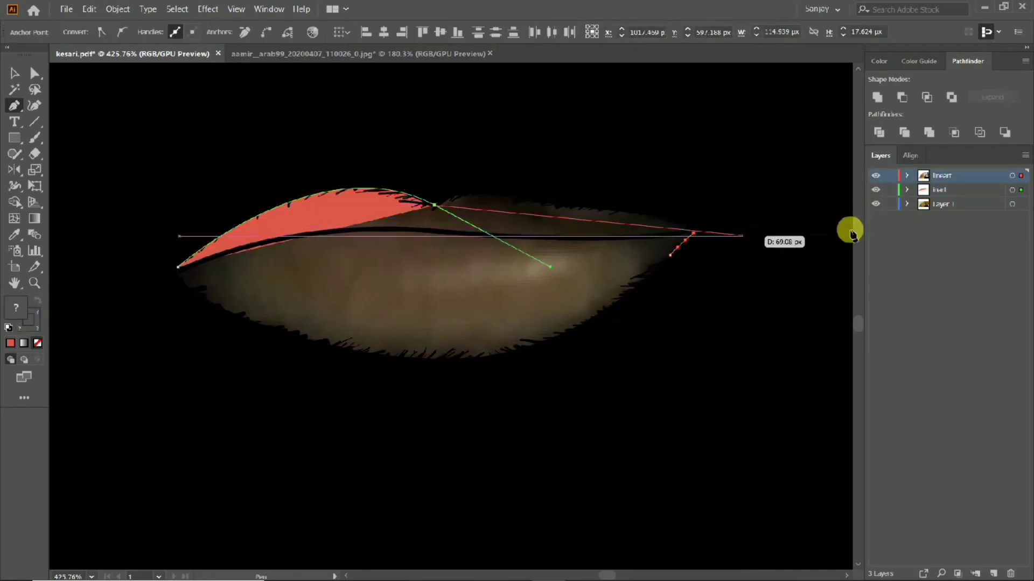
left_click_drag(693, 234, 785, 293)
key("ctrl+z")
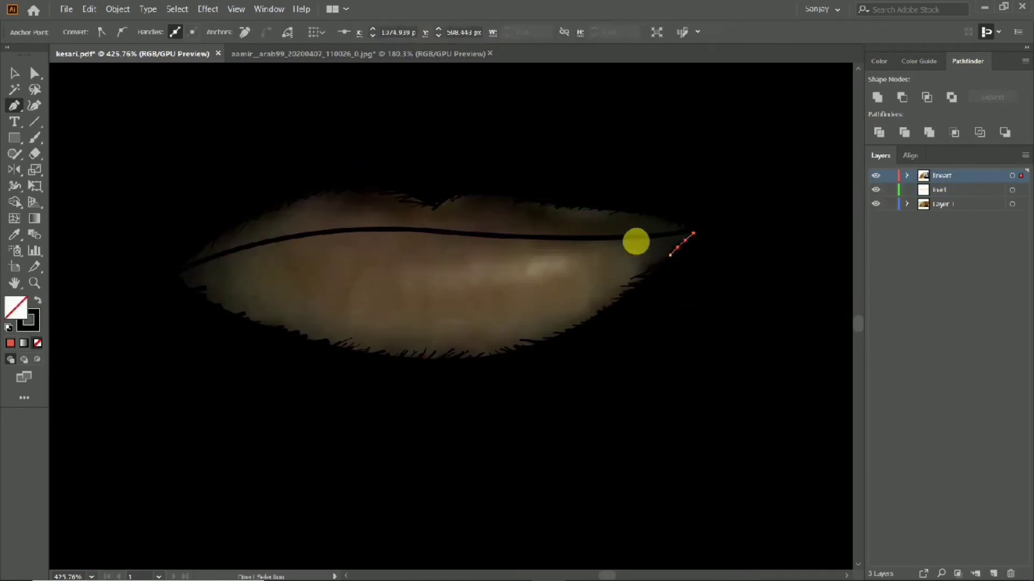
key("ctrl+z")
Step: On the chosen layer, reapply the red fill and trace the closed lip outline
left_click(939, 190)
double_click(15, 307)
left_click(768, 162)
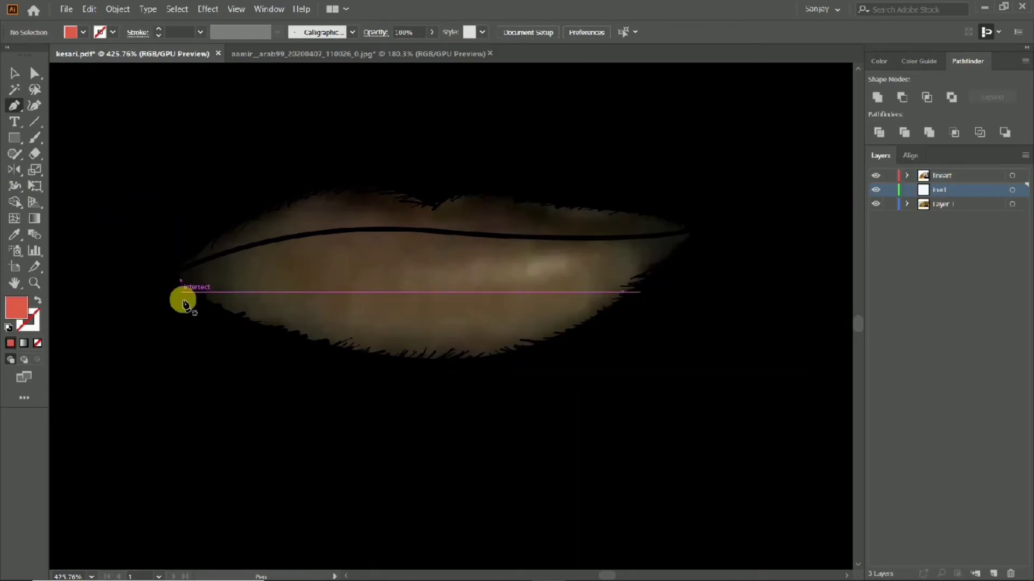
left_click(178, 266)
left_click_drag(567, 250, 554, 263)
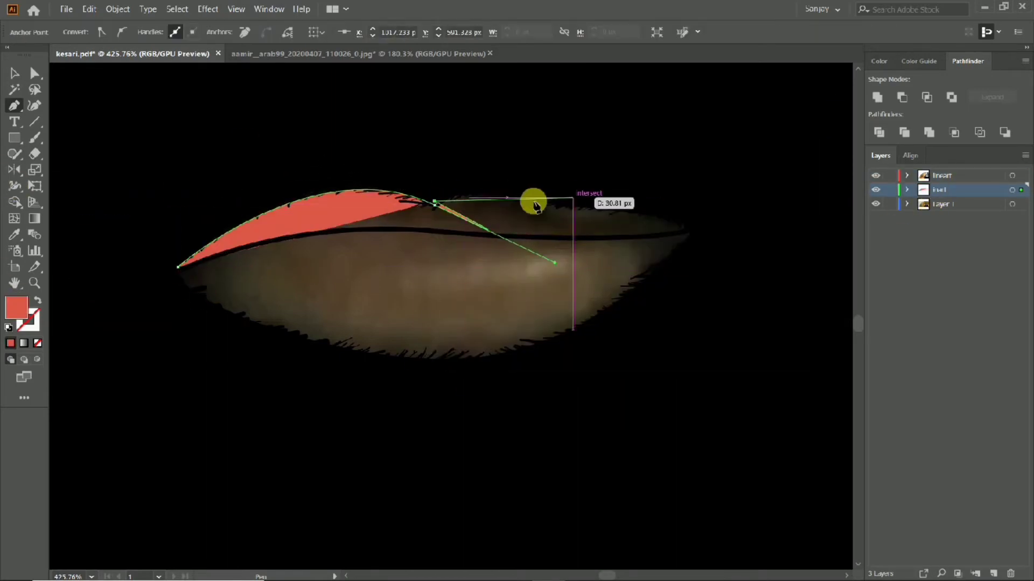
left_click_drag(692, 237, 763, 344)
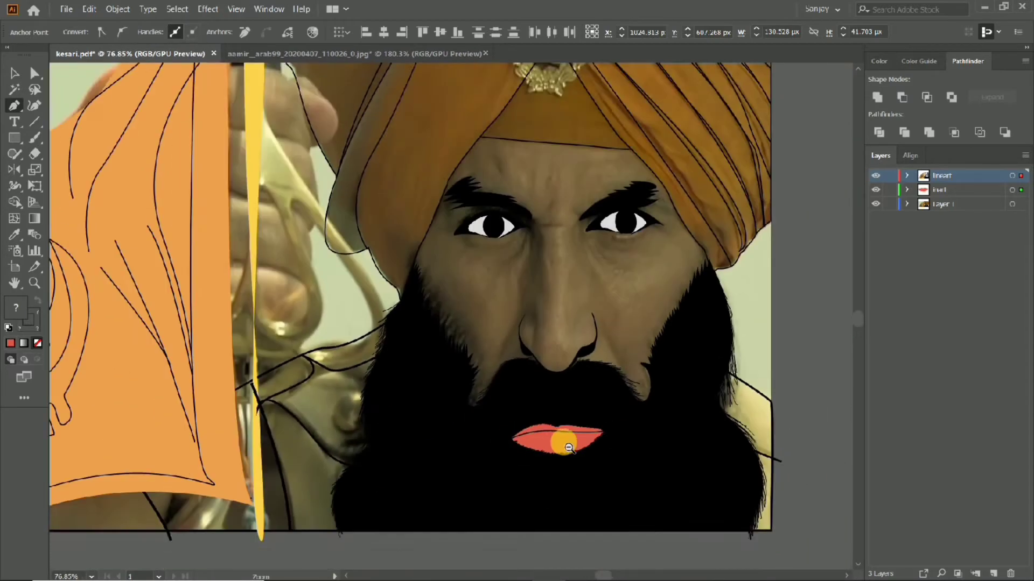
left_click(568, 446)
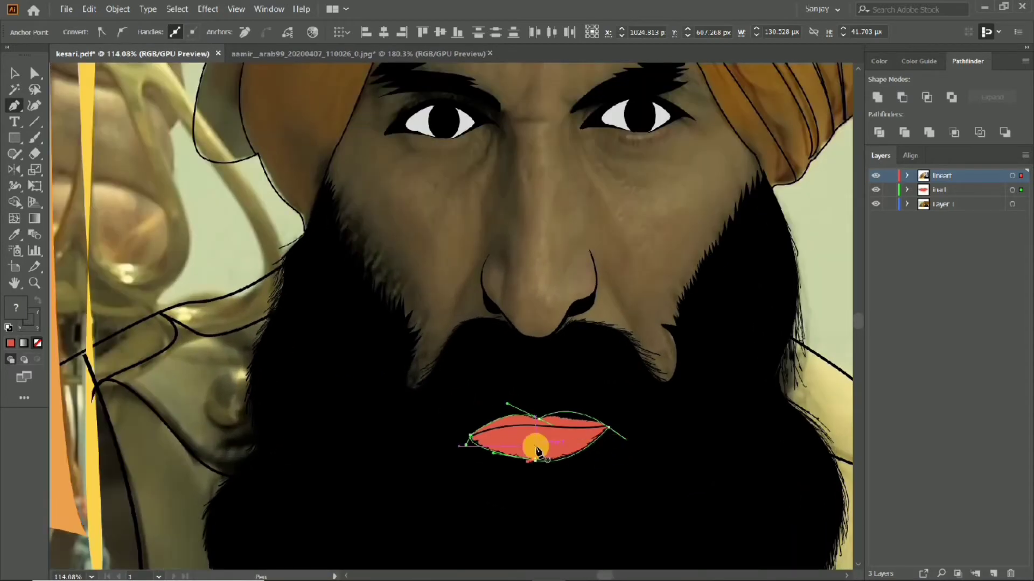
right_click(560, 410)
Step: Select the finished lip shape and the beard-and-lips group
left_click(738, 353)
left_click(10, 73)
left_click(519, 396)
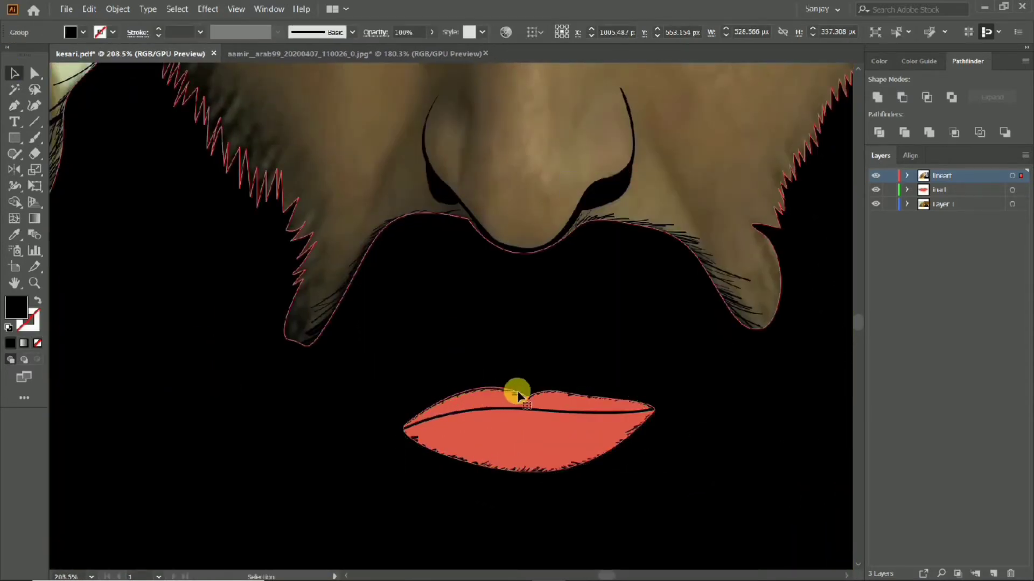
scroll(530, 449, "down", 3)
scroll(462, 420, "down", 1)
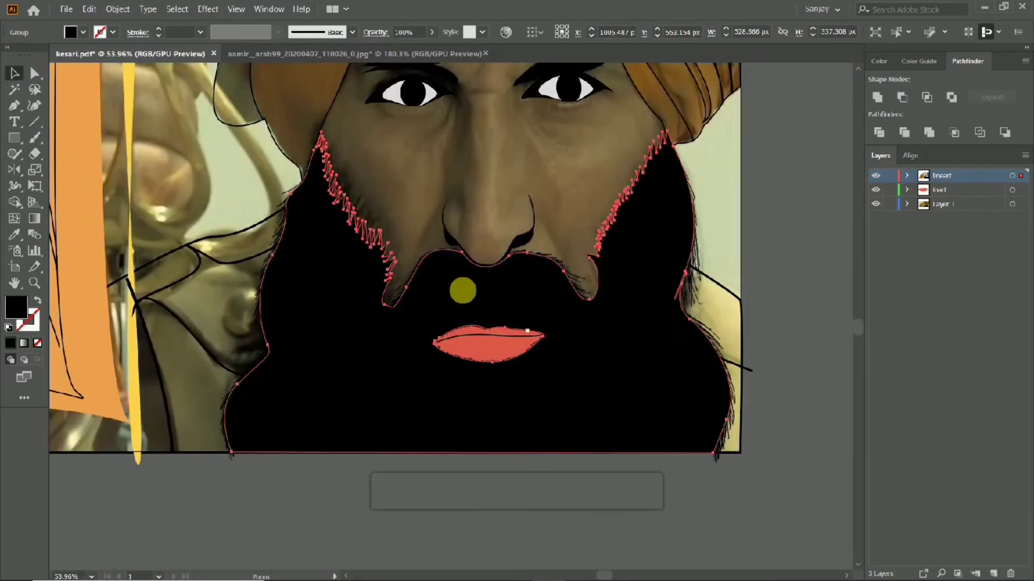
Step: Pen-trace the skin outline from the turban edge along the hairline
key("p")
scroll(490, 225, "down", 1)
left_click(422, 327)
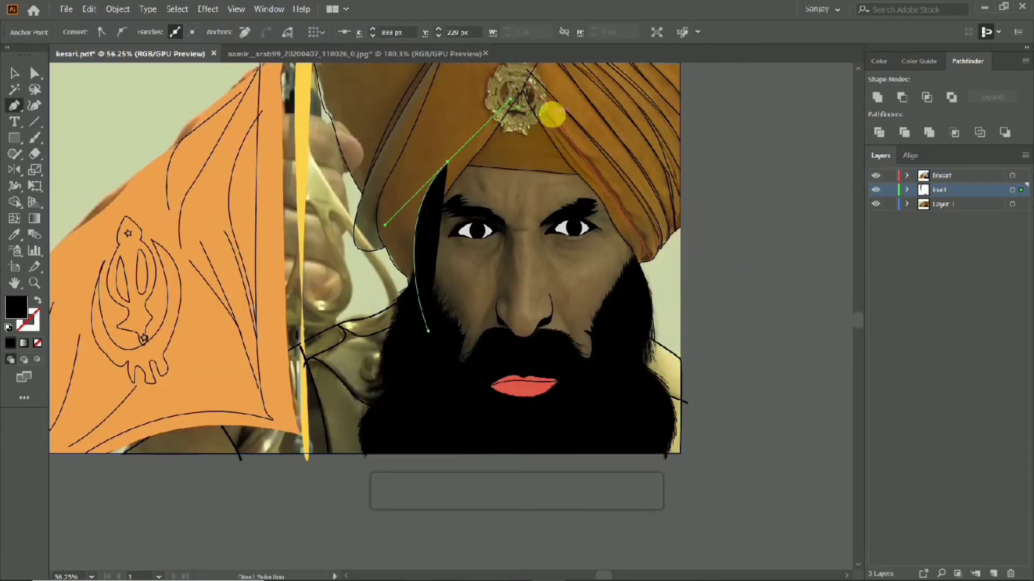
scroll(673, 162, "up", 1)
scroll(447, 250, "up", 1)
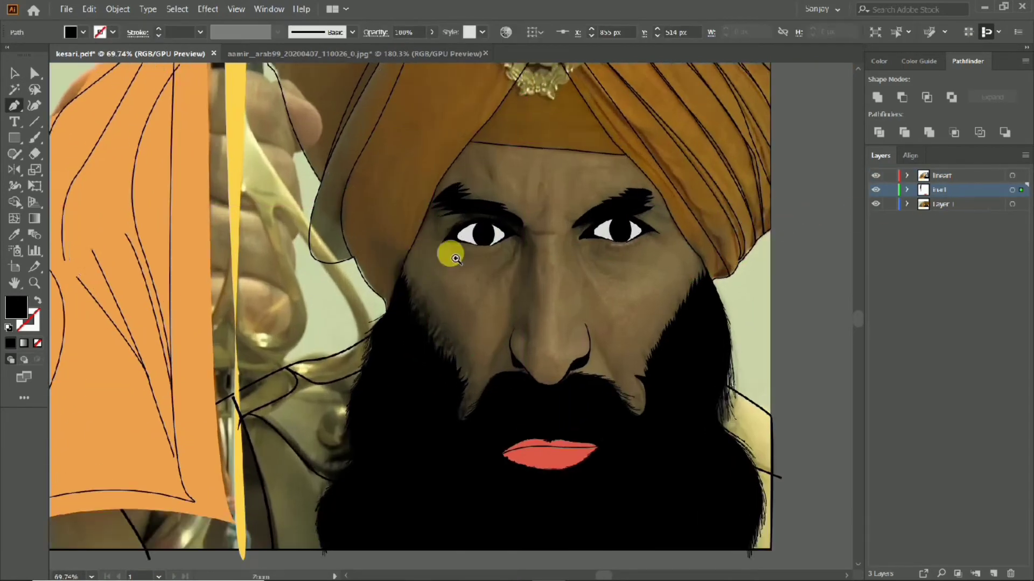
scroll(406, 254, "up", 2)
left_click_drag(407, 246, 449, 160)
scroll(425, 249, "up", 1)
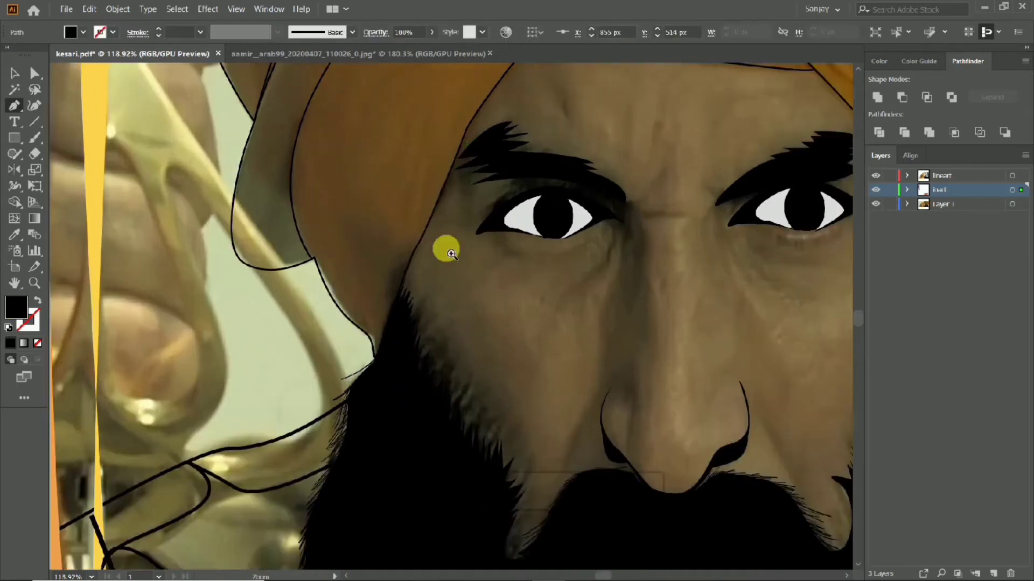
scroll(446, 247, "up", 3)
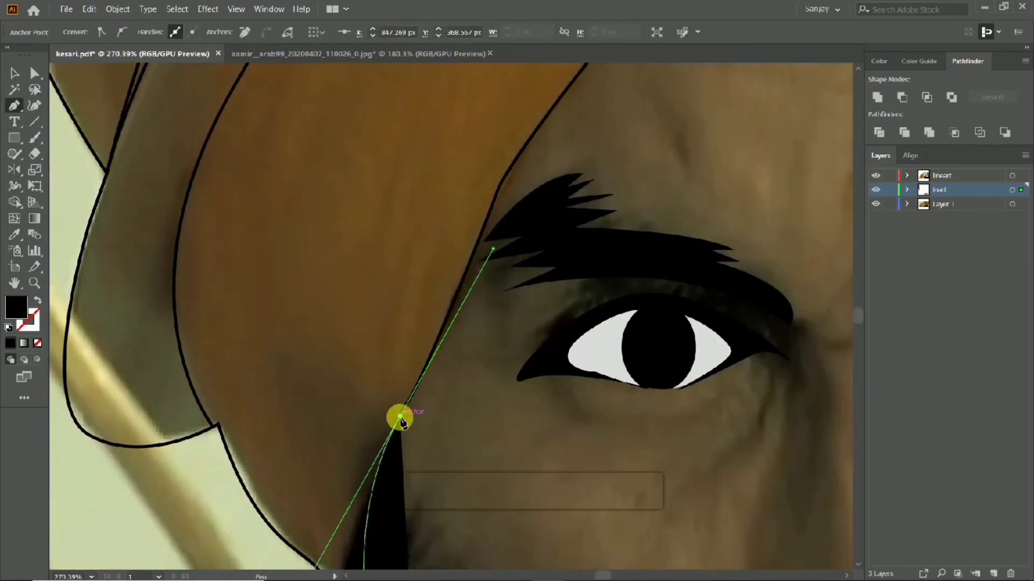
mouse_move(478, 241)
left_mouse_down()
mouse_move(493, 189)
mouse_move(485, 377)
left_mouse_up()
left_click_drag(526, 296, 603, 253)
Step: Fill the skin outline peach, undoing and restoring the last points
double_click(17, 307)
left_click(762, 173)
scroll(623, 257, "down", 2)
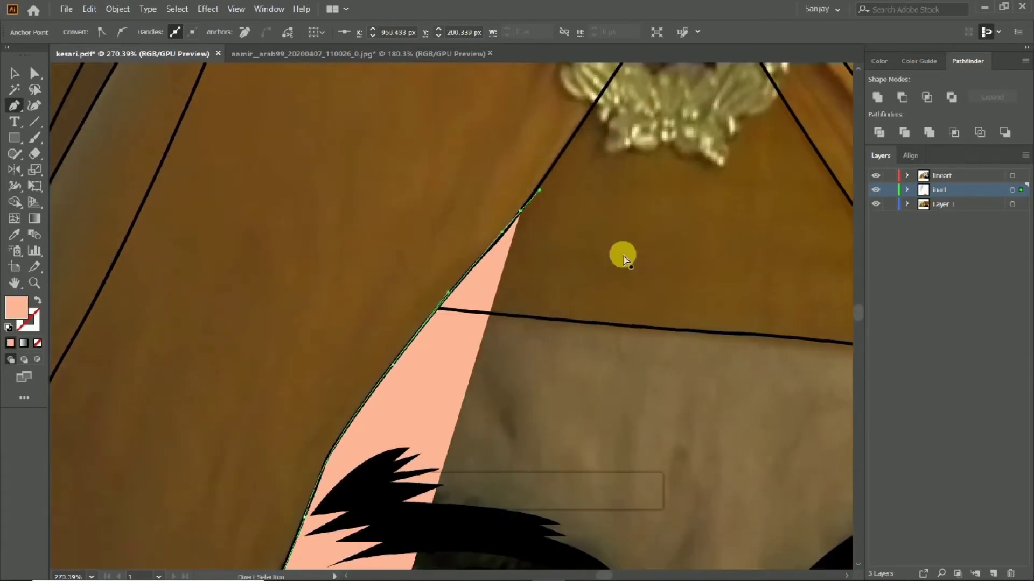
key("ctrl+z")
key("ctrl+z")
key("ctrl+z")
key("ctrl+z")
key("ctrl+z")
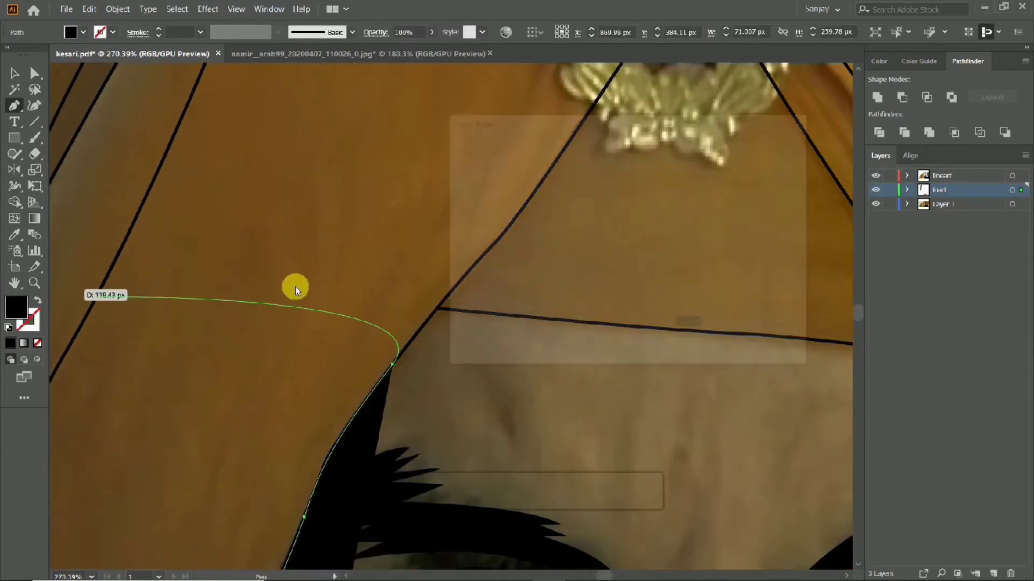
key("ctrl+shift+z")
Step: Add skin outline points down along the turban edge
left_click(438, 307)
scroll(438, 307, "down", 2)
scroll(438, 307, "right", 5)
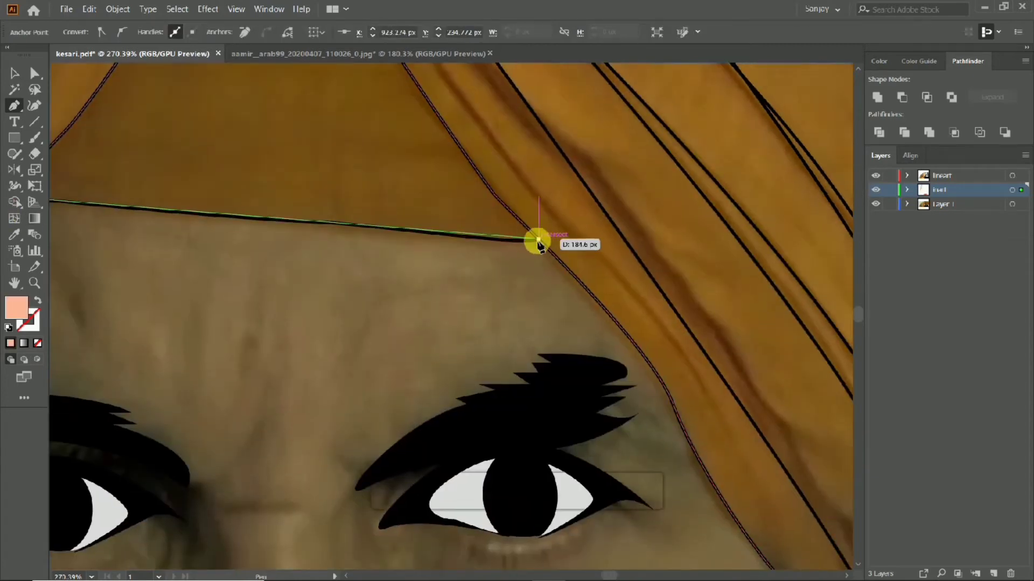
left_click(539, 242)
scroll(376, 264, "down", 3)
scroll(473, 196, "down", 2)
scroll(473, 197, "right", 3)
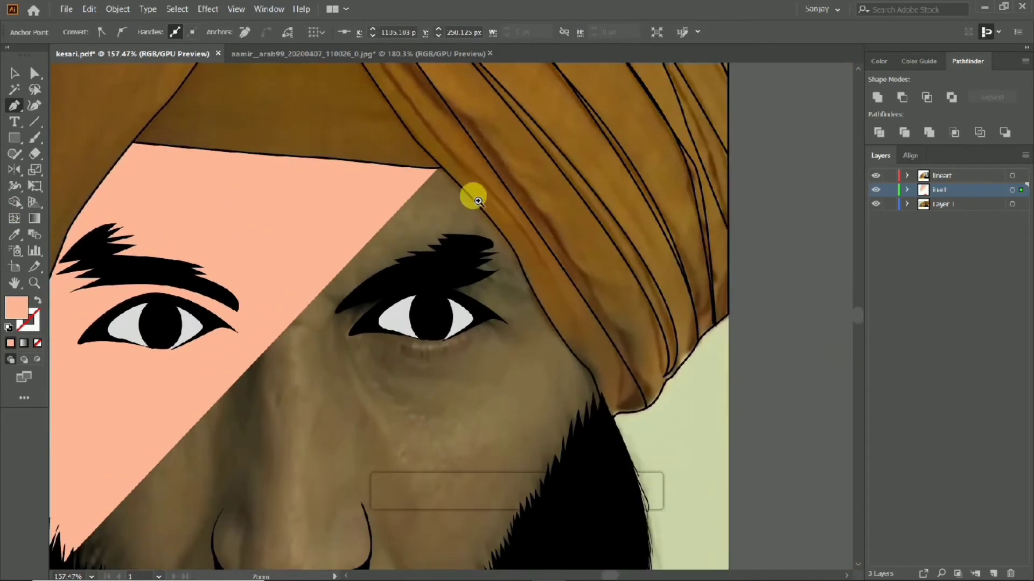
scroll(516, 253, "down", 3)
scroll(515, 253, "right", 2)
left_click(514, 263)
left_click(532, 273)
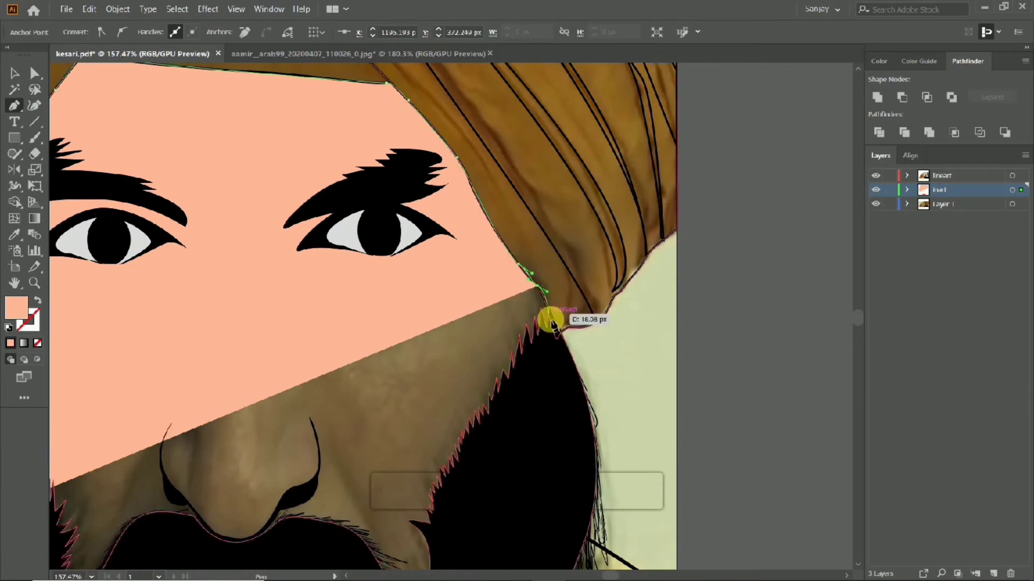
Step: Hide and reshow the reference photo to check the peach skin shape
scroll(554, 311, "up", 3)
scroll(445, 304, "right", 2)
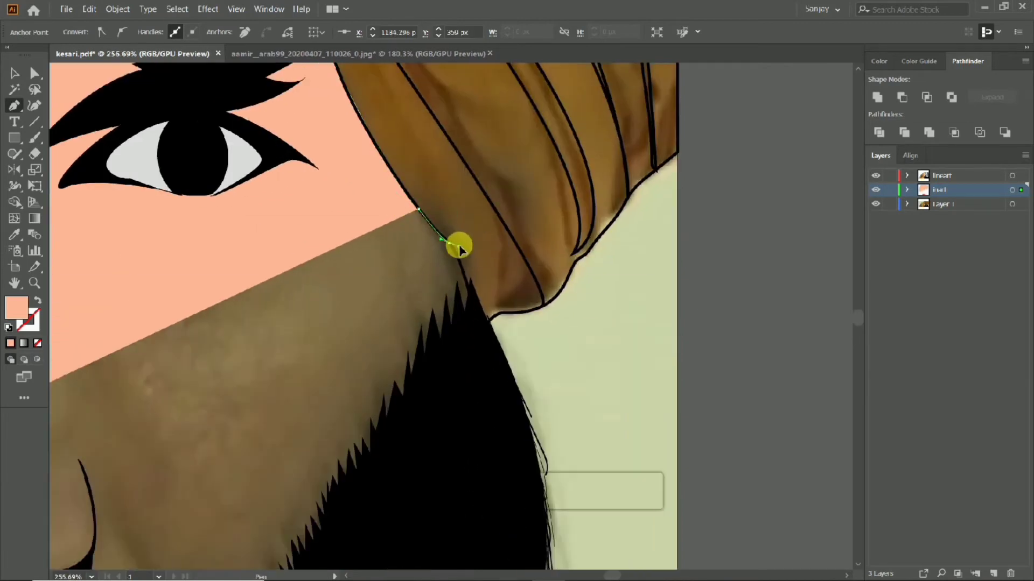
scroll(469, 300, "down", 4)
scroll(407, 203, "down", 2)
scroll(238, 349, "down", 2)
scroll(238, 349, "left", 4)
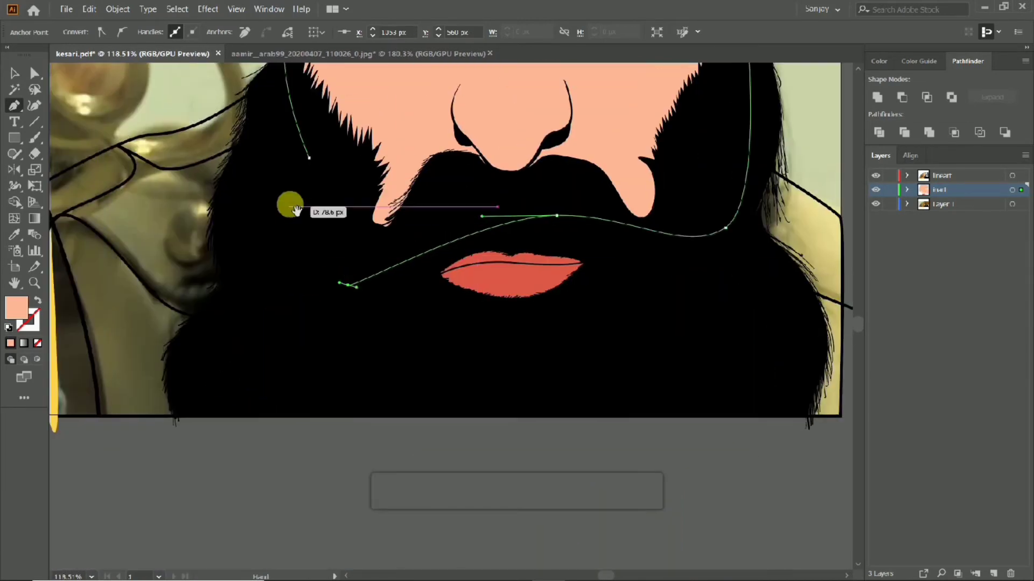
scroll(296, 210, "down", 2)
scroll(438, 346, "down", 2)
left_click(876, 204)
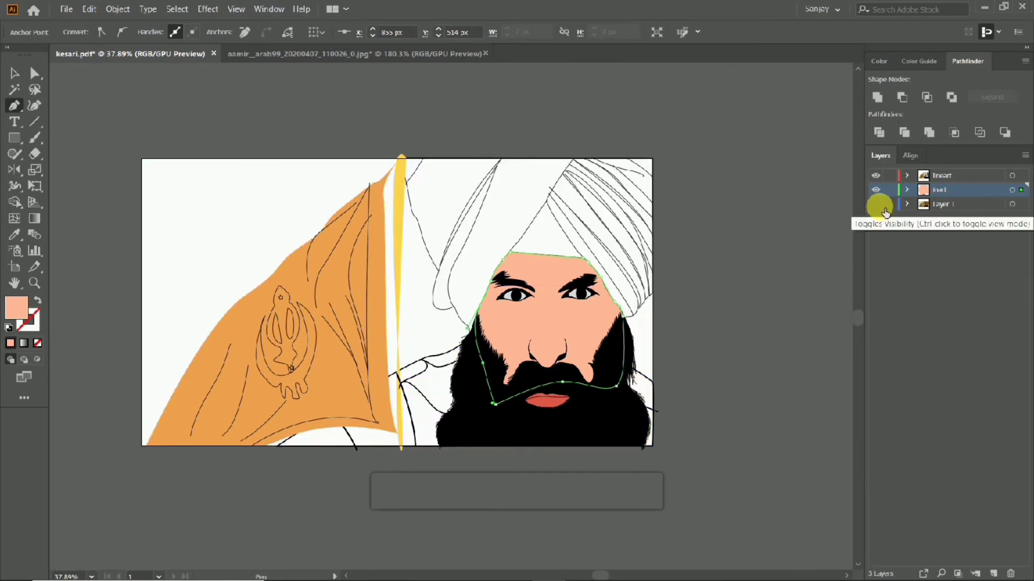
left_click(876, 204)
scroll(595, 341, "up", 3)
left_click(14, 73)
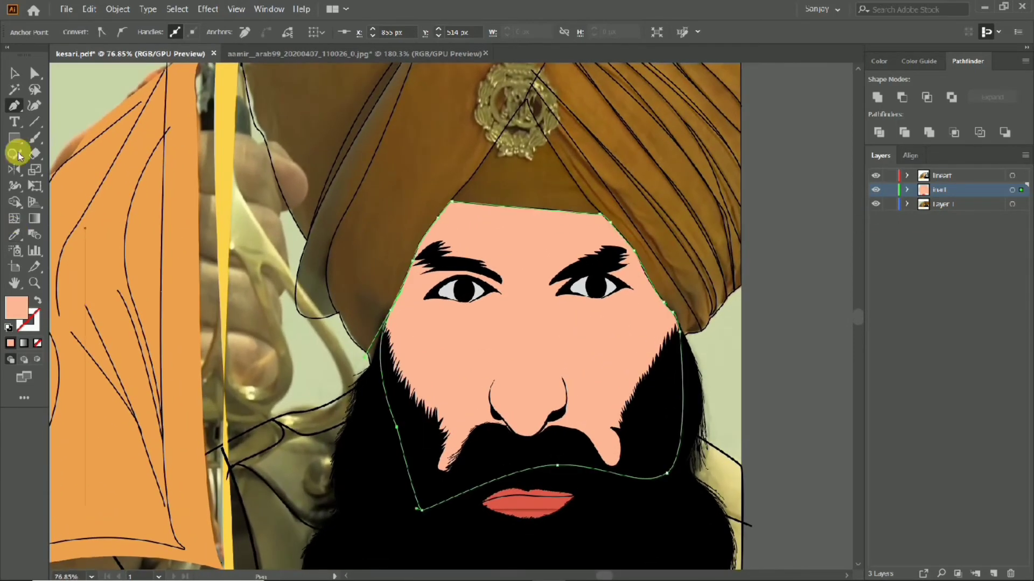
Step: Set the fill colour to the peach skin tone
left_click(291, 206)
double_click(20, 309)
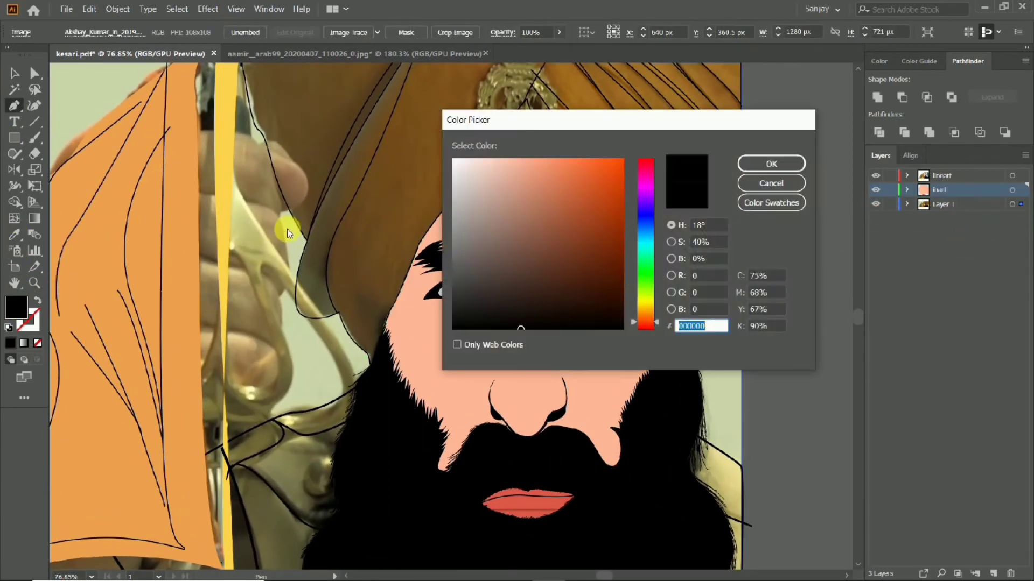
left_click(741, 165)
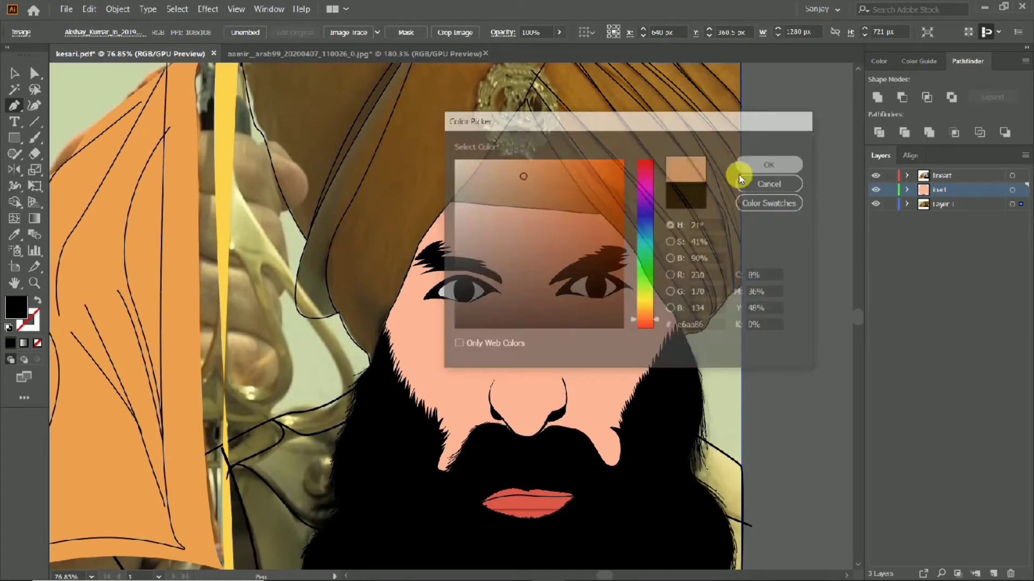
scroll(374, 323, "up", 2)
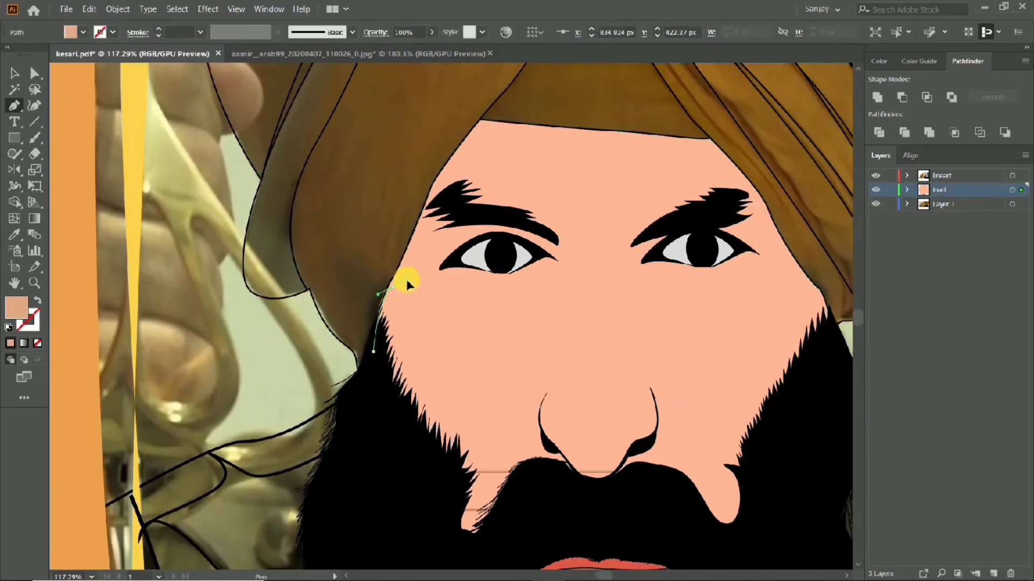
Step: Pen-trace the zigzag beard edge down the left cheek, following each spike
left_click(383, 310)
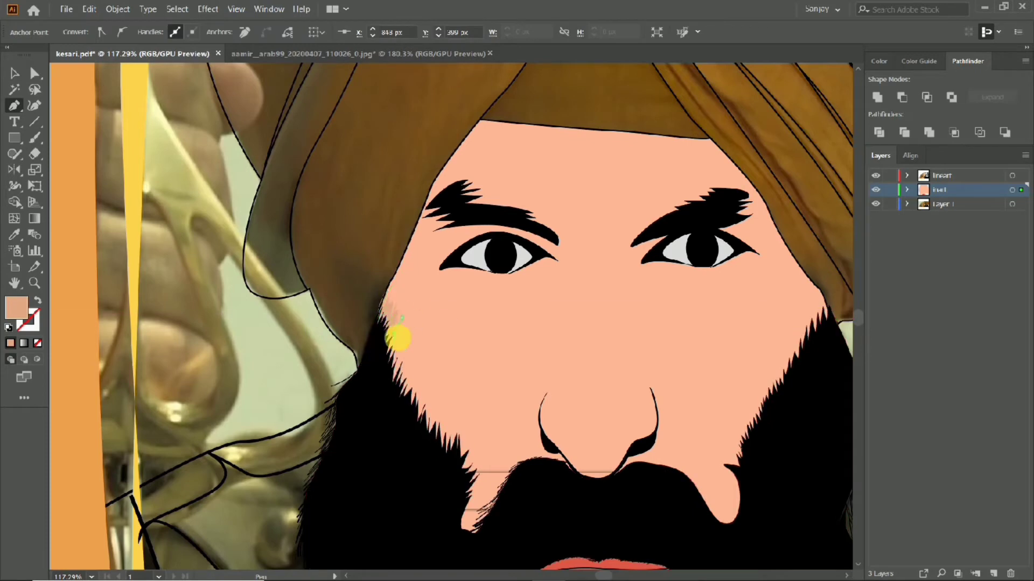
left_click(396, 348)
left_click(398, 369)
left_click(413, 391)
scroll(415, 392, "up", 2)
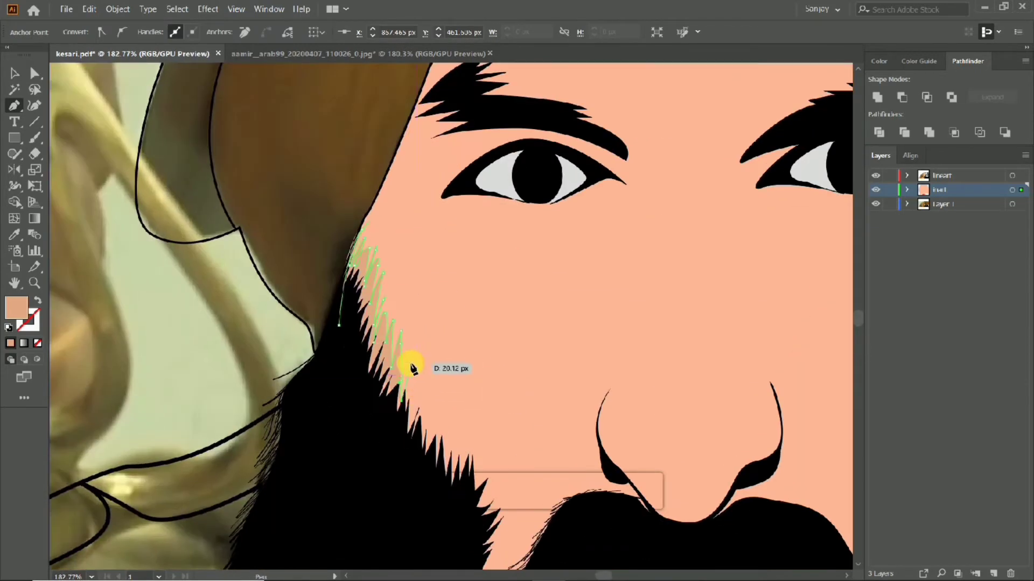
scroll(454, 454, "up", 2)
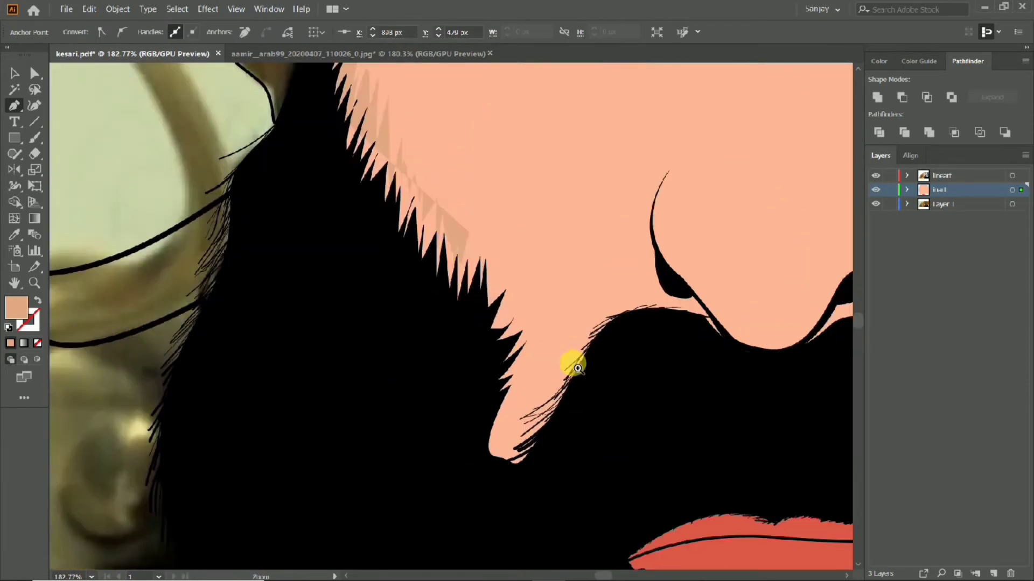
left_click(474, 253)
left_click(489, 241)
left_click(496, 284)
left_click(503, 323)
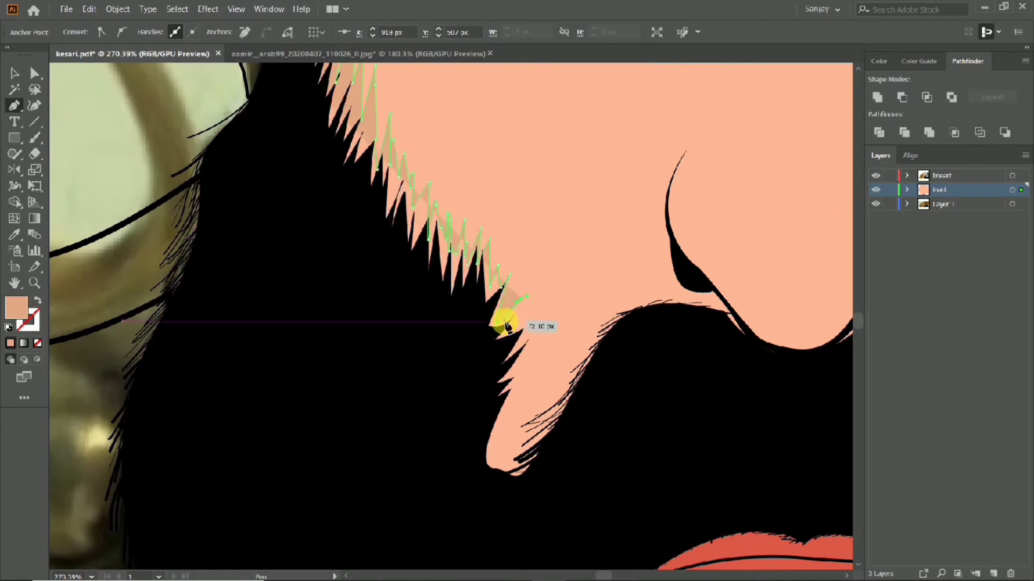
left_click(521, 299)
left_click(517, 335)
Step: Curve the outline around the moustache tip and top, finishing under the nose in peach
left_click(519, 377)
left_click_drag(499, 456, 518, 469)
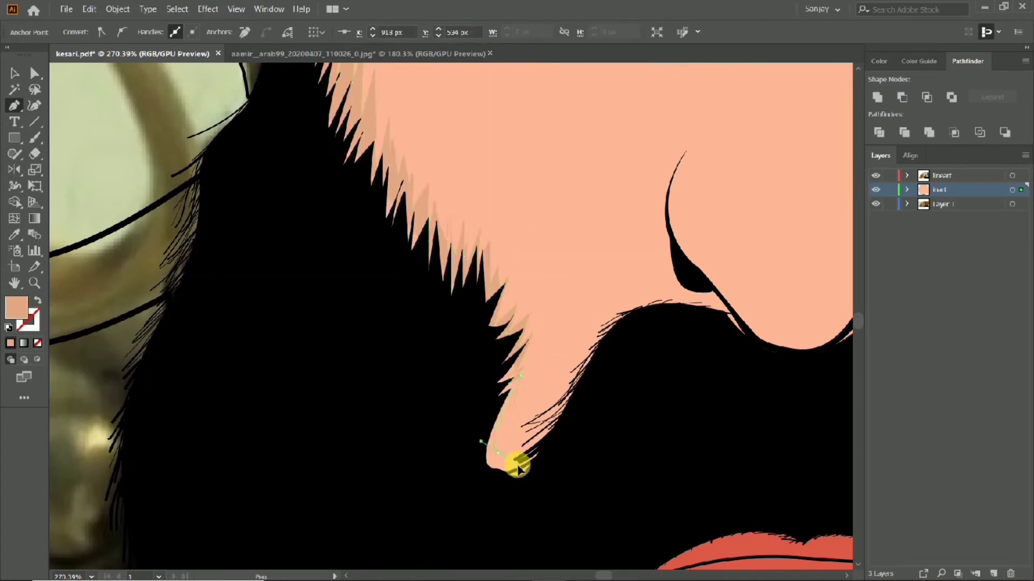
left_click(597, 322)
mouse_move(721, 310)
left_mouse_down()
mouse_move(454, 302)
mouse_move(437, 249)
mouse_move(493, 293)
left_mouse_up()
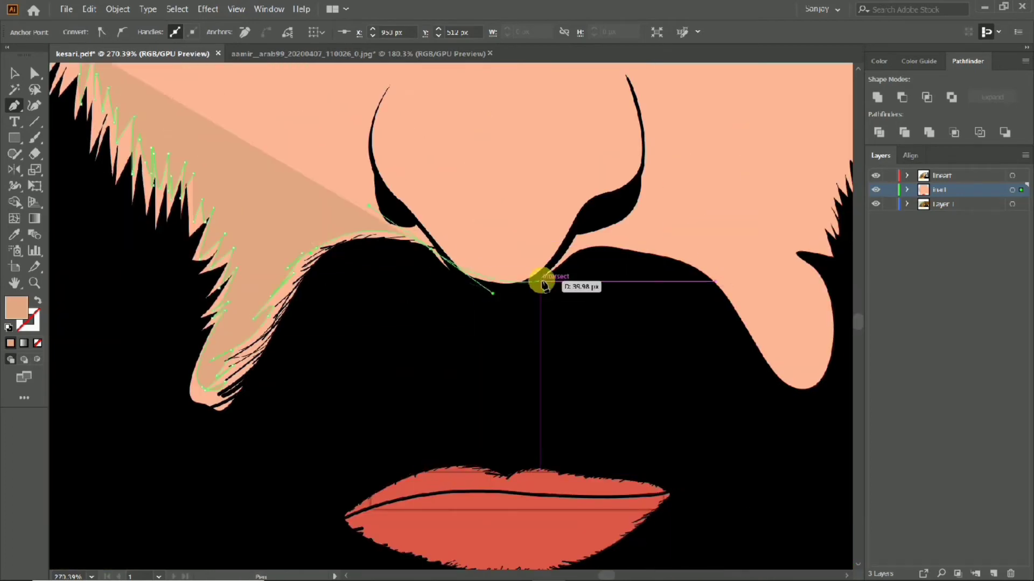
left_click(540, 321)
scroll(576, 260, "down", 5)
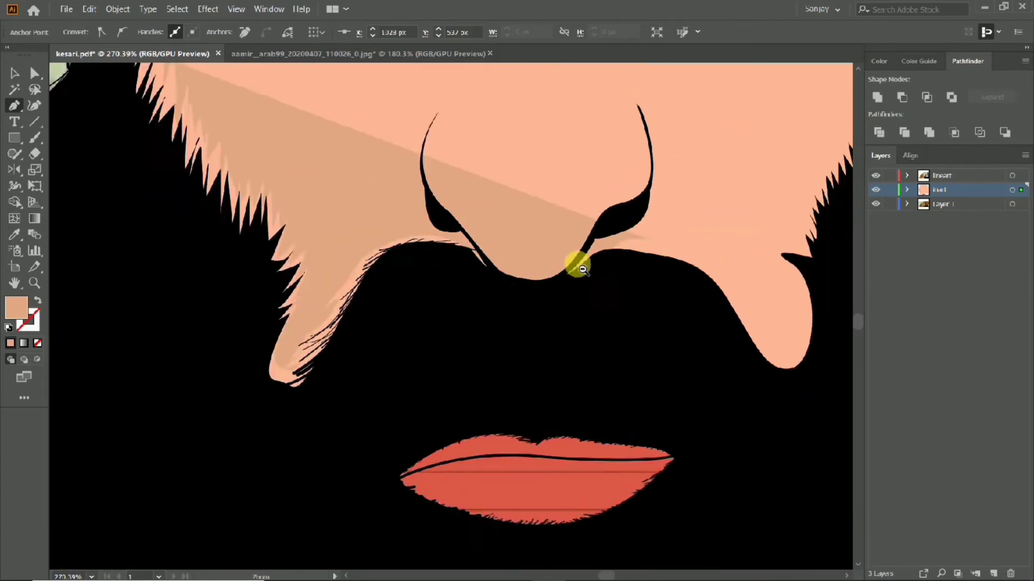
left_click(584, 312)
scroll(550, 210, "up", 3)
type("e6a486")
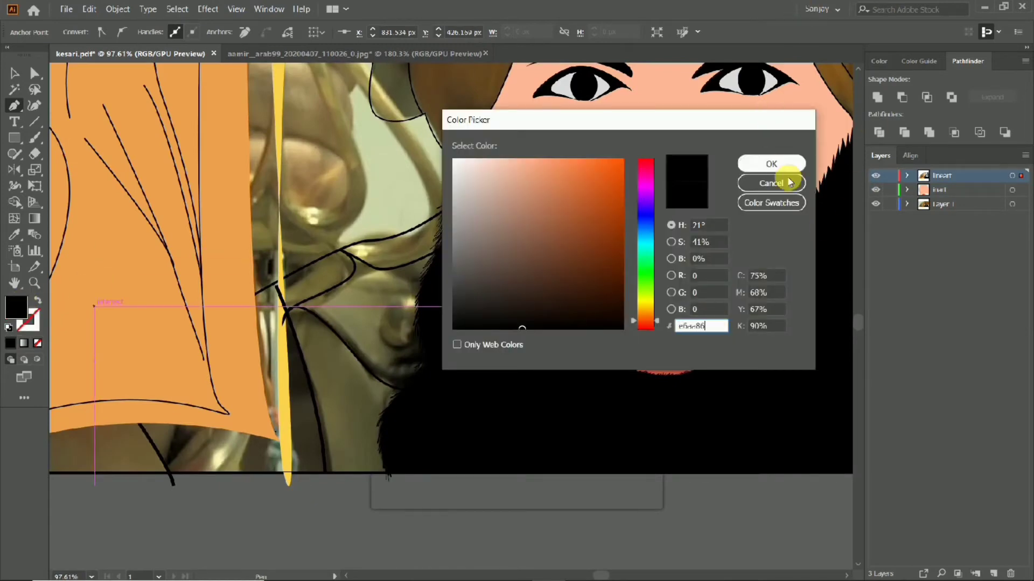
key("Return")
scroll(666, 296, "up", 3)
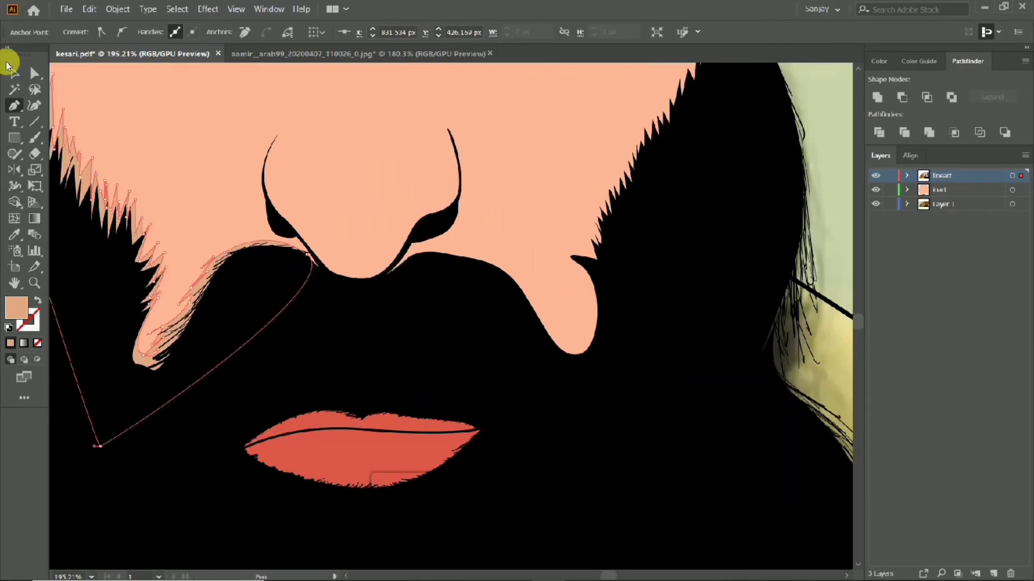
Step: Toggle the skin art layer and Layer 1's path list to compare the artwork
left_click(15, 73)
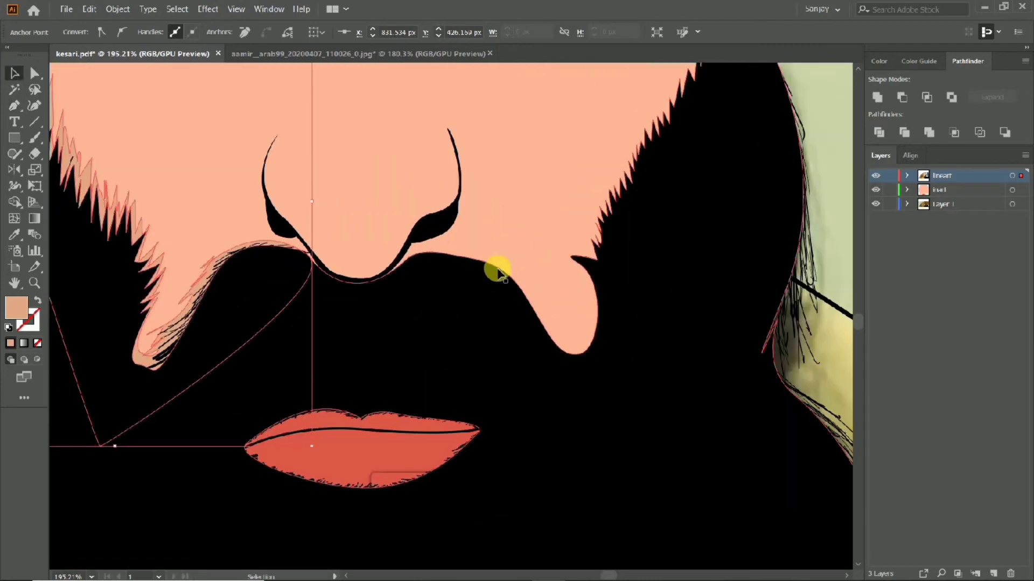
scroll(498, 272, "down", 1)
left_click(875, 190)
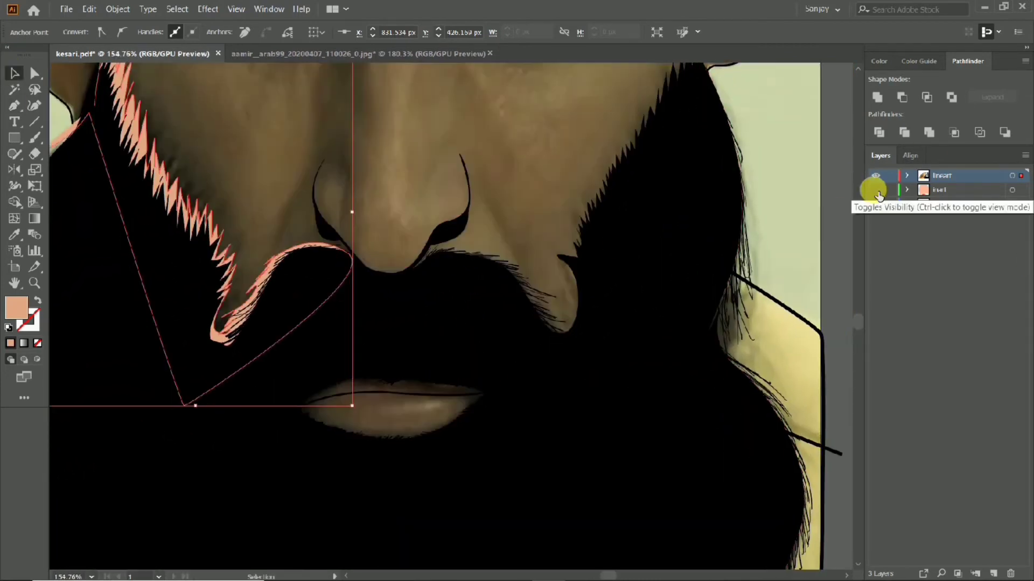
left_click(907, 204)
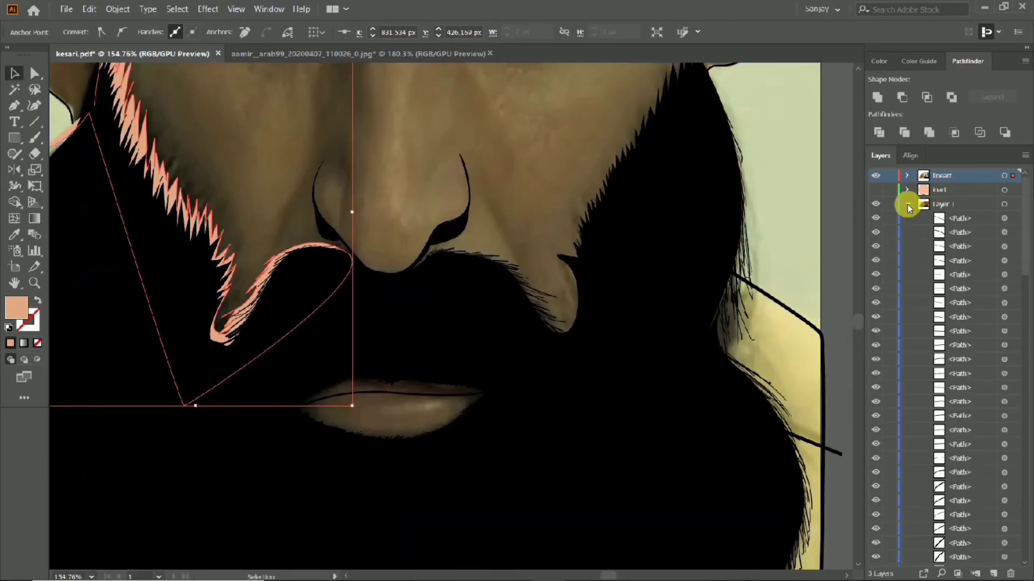
left_click(908, 204)
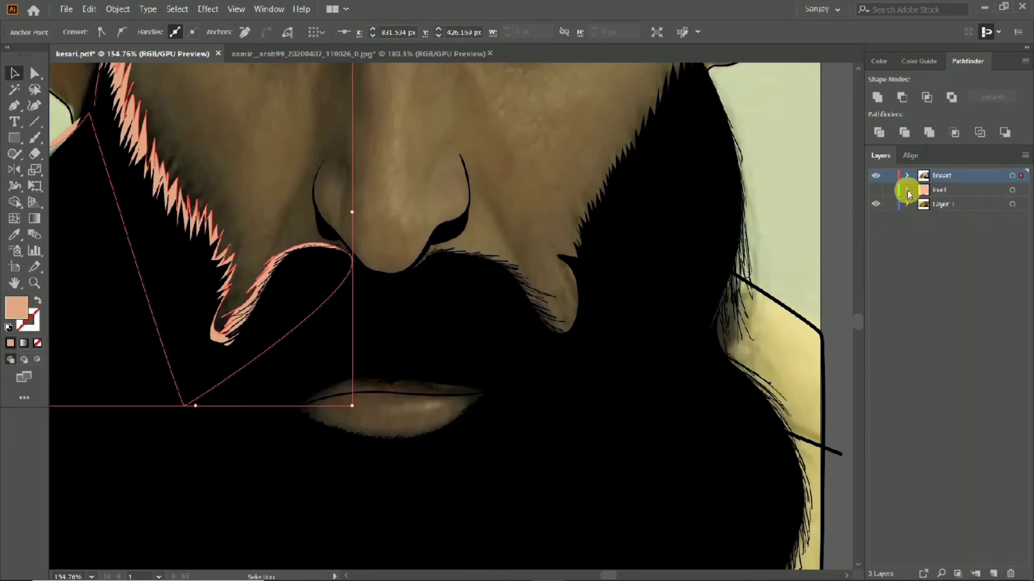
left_click(876, 189)
scroll(573, 296, "up", 3)
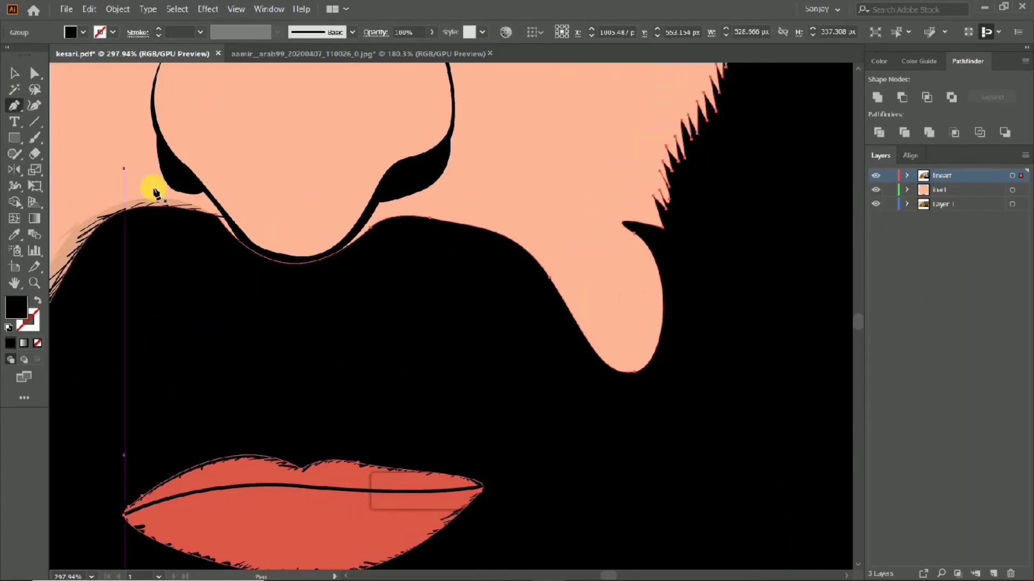
Step: Set a very thin stroke weight and create a new 1 pt Calligraphic brush for the Paintbrush
left_click(34, 137)
scroll(431, 246, "up", 1)
left_click(200, 32)
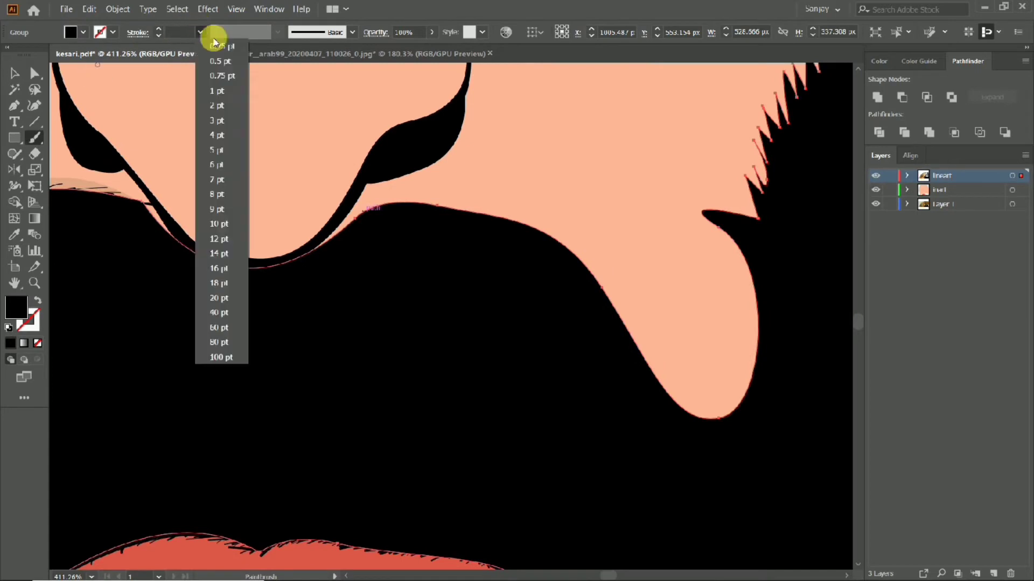
left_click(213, 63)
left_click(352, 32)
left_click(319, 137)
left_click(488, 400)
left_click_drag(410, 382, 398, 383)
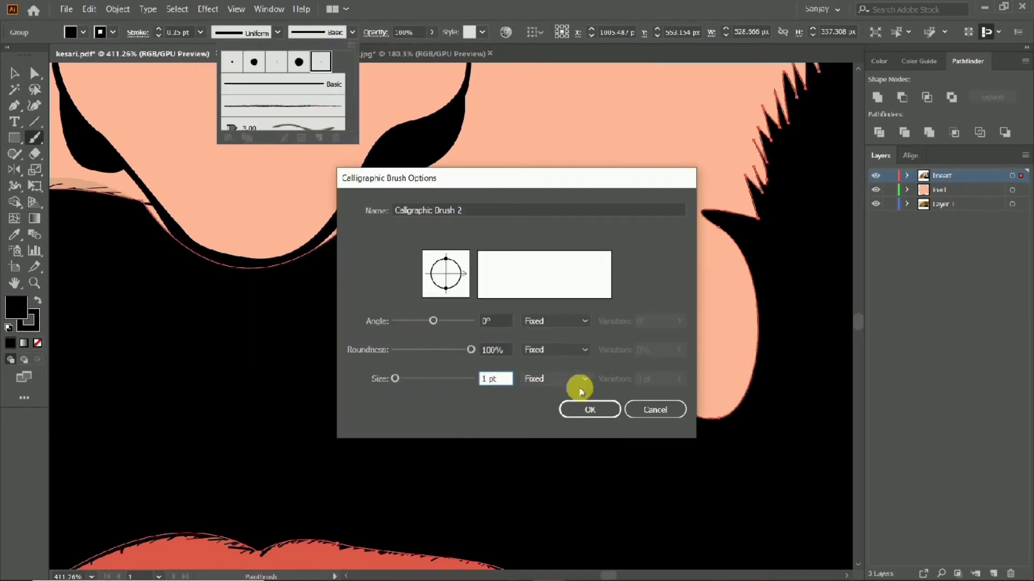
left_click(577, 393)
Step: Paint a first thin hair strand along the top of the moustache
scroll(403, 221, "up", 1)
mouse_move(344, 211)
left_mouse_down()
mouse_move(366, 191)
mouse_move(401, 186)
left_mouse_up()
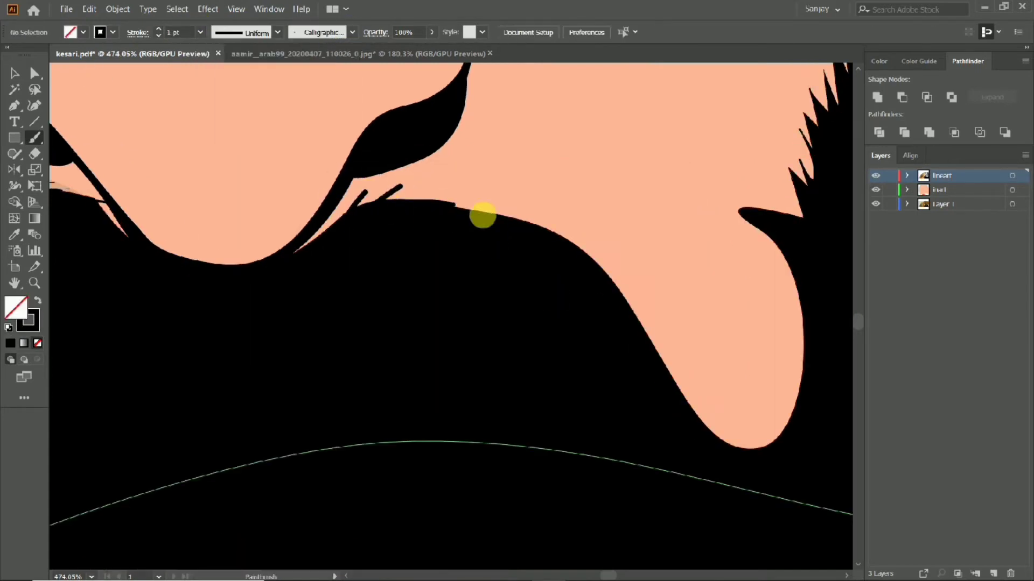
scroll(641, 387, "down", 3)
scroll(662, 383, "up", 2)
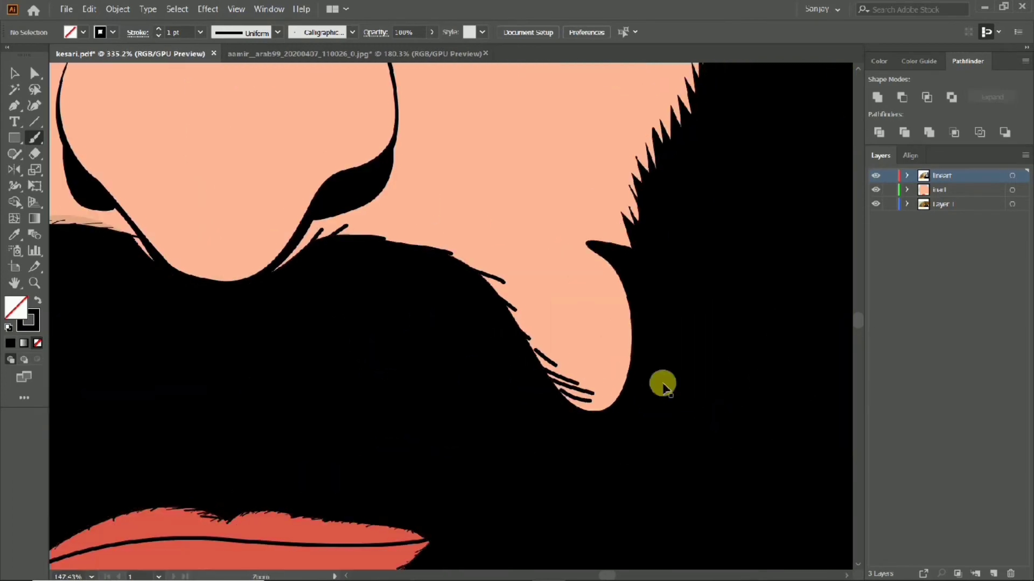
left_click(323, 131, "ctrl")
Step: Create another Calligraphic brush whose size varies randomly
left_click(352, 33)
left_click(320, 105)
left_click(318, 138)
left_click(556, 407)
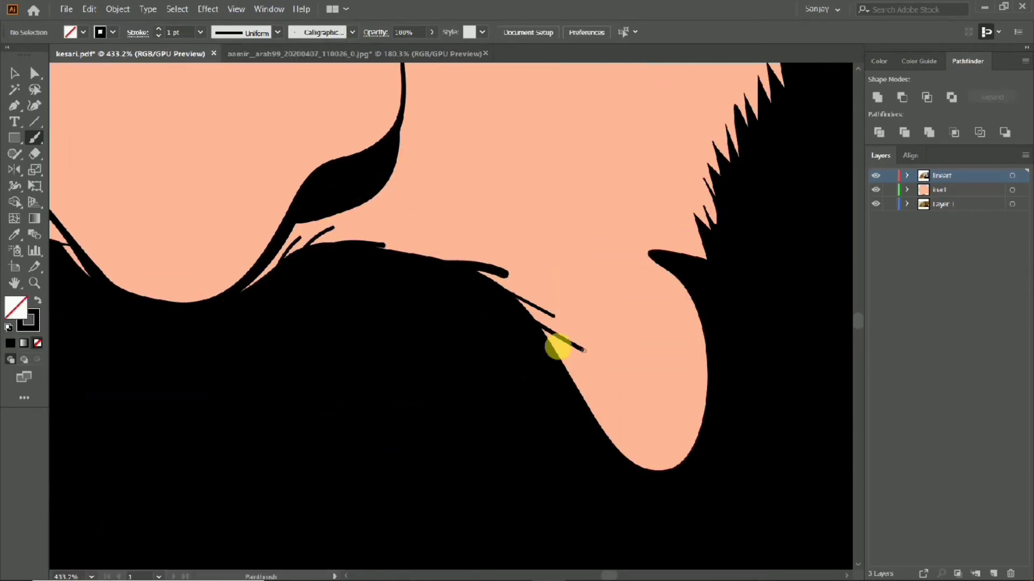
Step: Undo the last stroke and repaint hair strands along the moustache's upper contour
key("ctrl+z")
left_click_drag(698, 323, 706, 399)
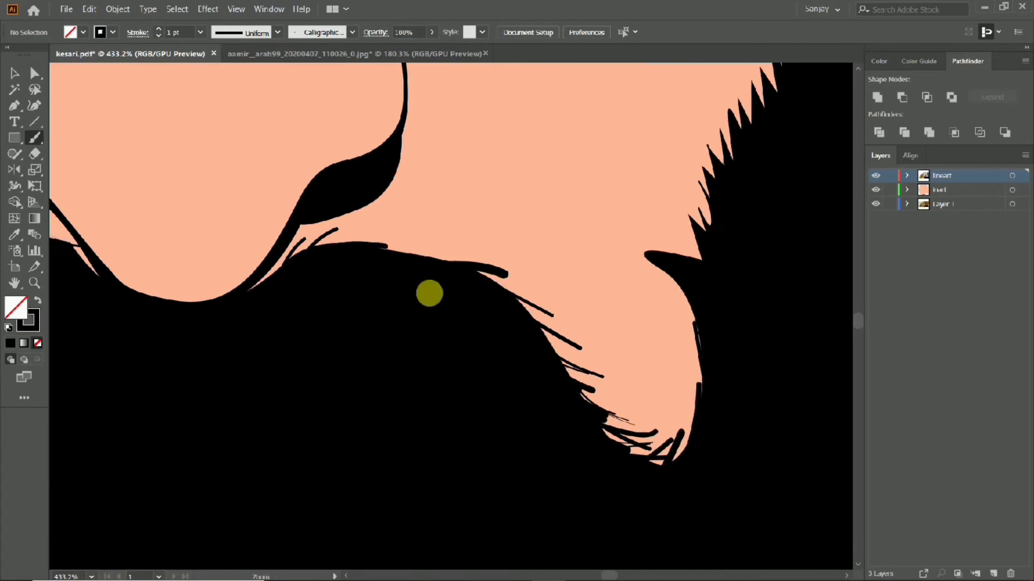
scroll(429, 294, "down", 1)
left_click_drag(429, 294, 429, 371)
left_click_drag(596, 345, 512, 349)
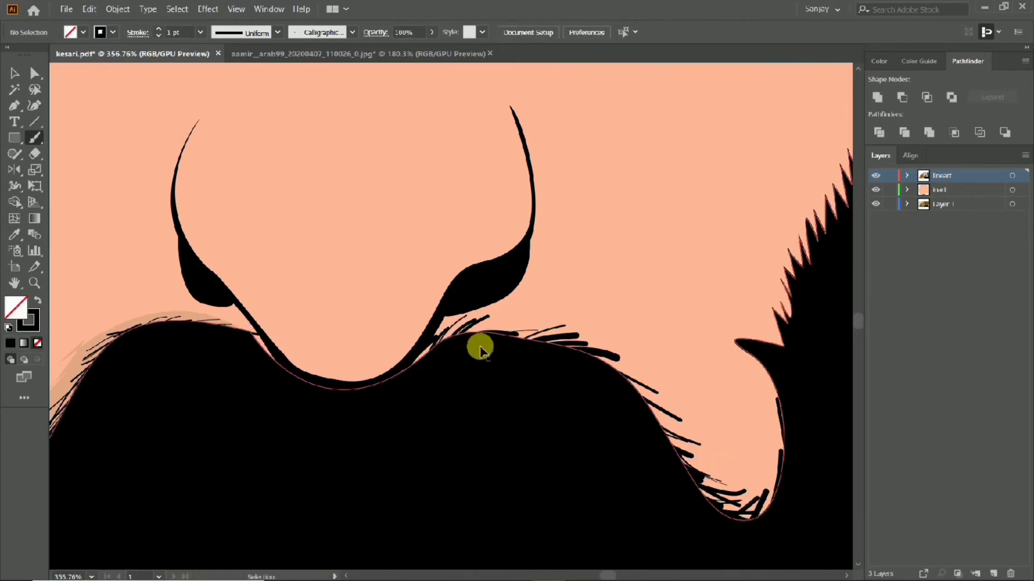
scroll(511, 323, "down", 5)
scroll(346, 223, "up", 2)
Step: Start a Pen path at the turban edge with jagged points along the right beard edge
scroll(346, 224, "down", 2)
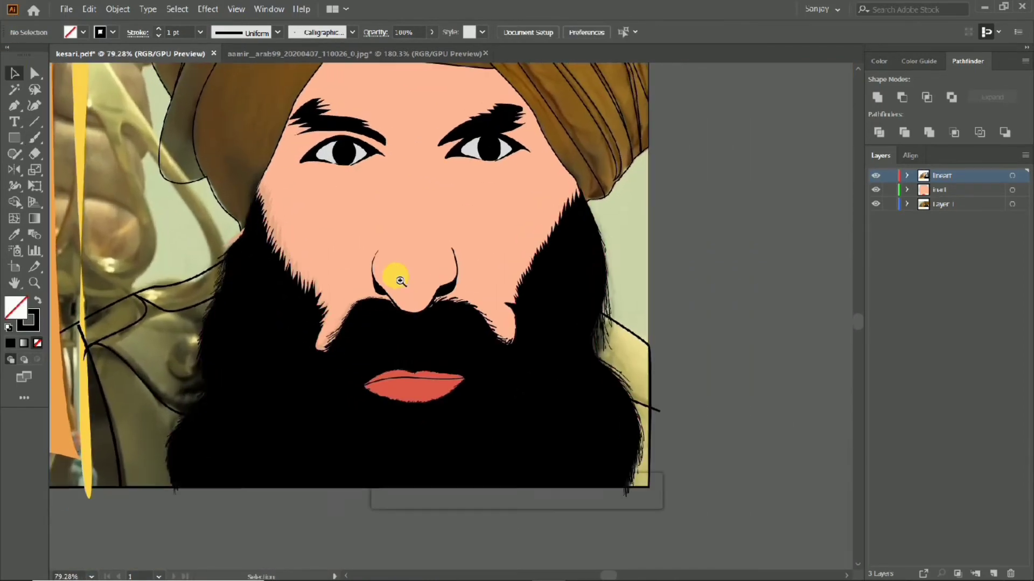
scroll(396, 276, "up", 2)
left_click(14, 73)
left_click(947, 190)
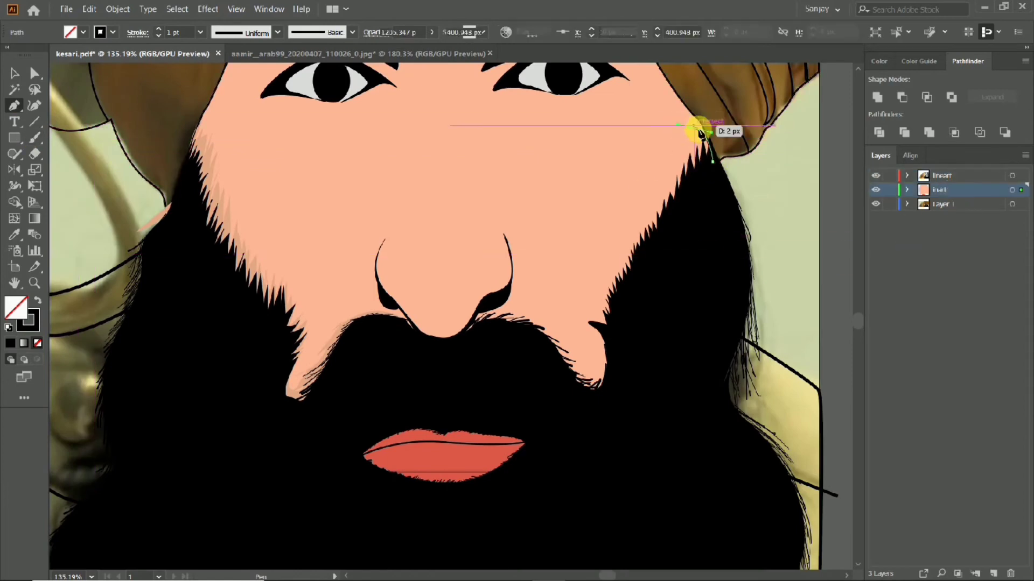
left_click_drag(697, 132, 696, 155)
left_click(691, 147)
left_click(679, 161)
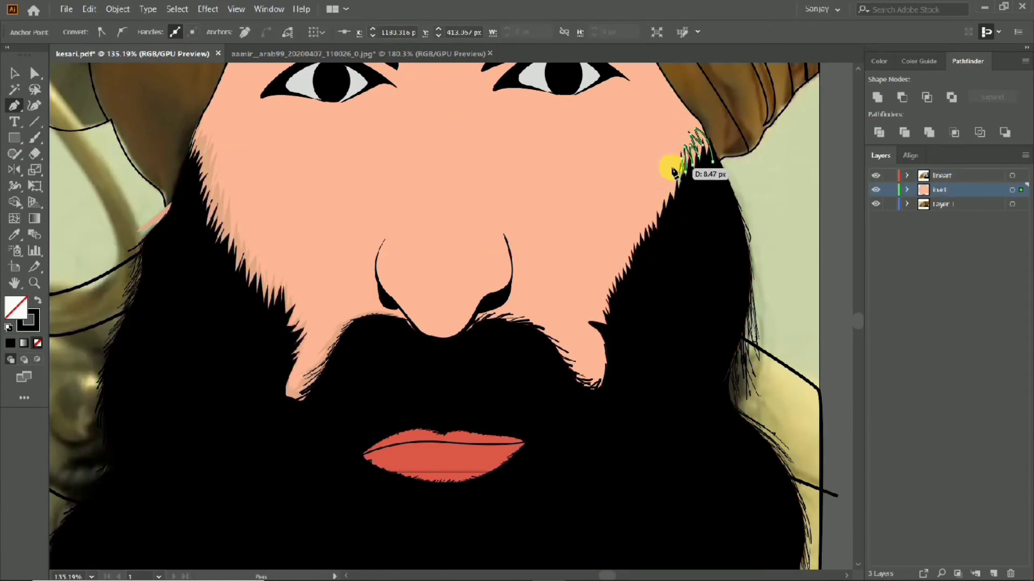
left_click(661, 167)
left_click(653, 186)
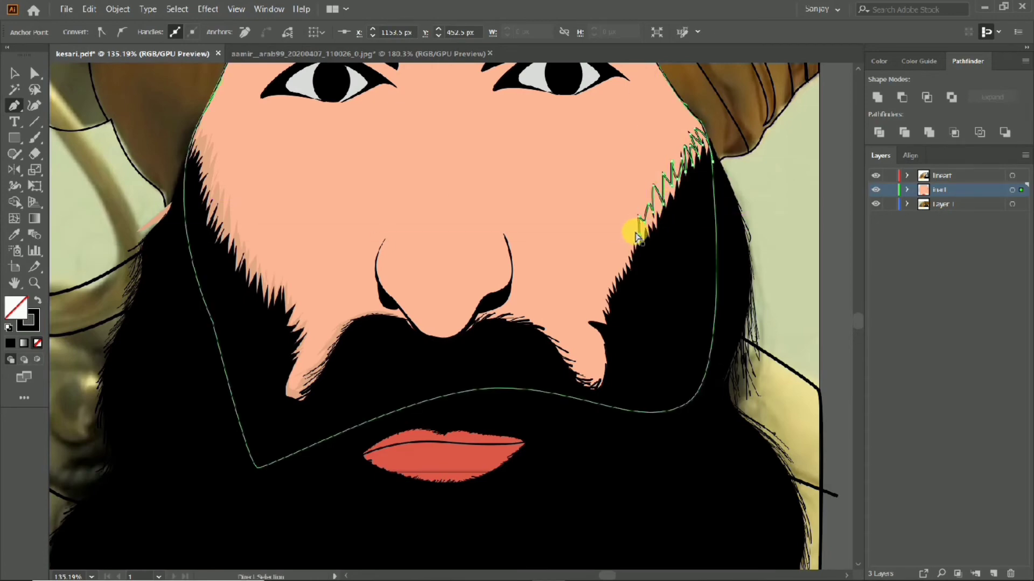
Step: Continue the zigzag path down the beard edge to the beard curl
scroll(640, 221, "up", 3)
left_click(607, 247)
left_click(597, 282)
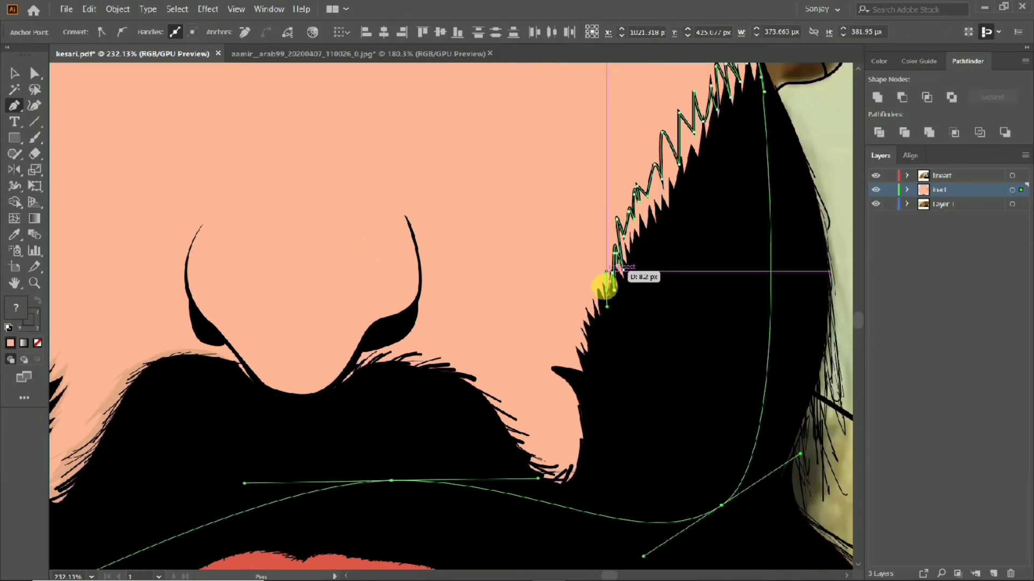
left_click(591, 291)
left_click(575, 323)
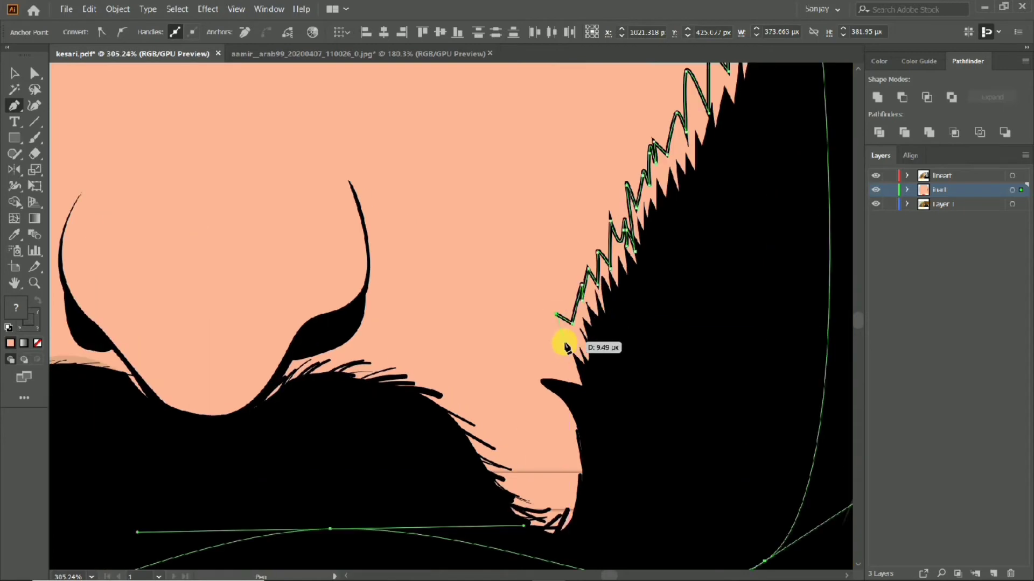
left_click(549, 371)
scroll(461, 398, "down", 3)
scroll(419, 315, "up", 2)
Step: Trace around the beard curl and moustache edge, looping the shape back under the moustache
left_click(438, 295)
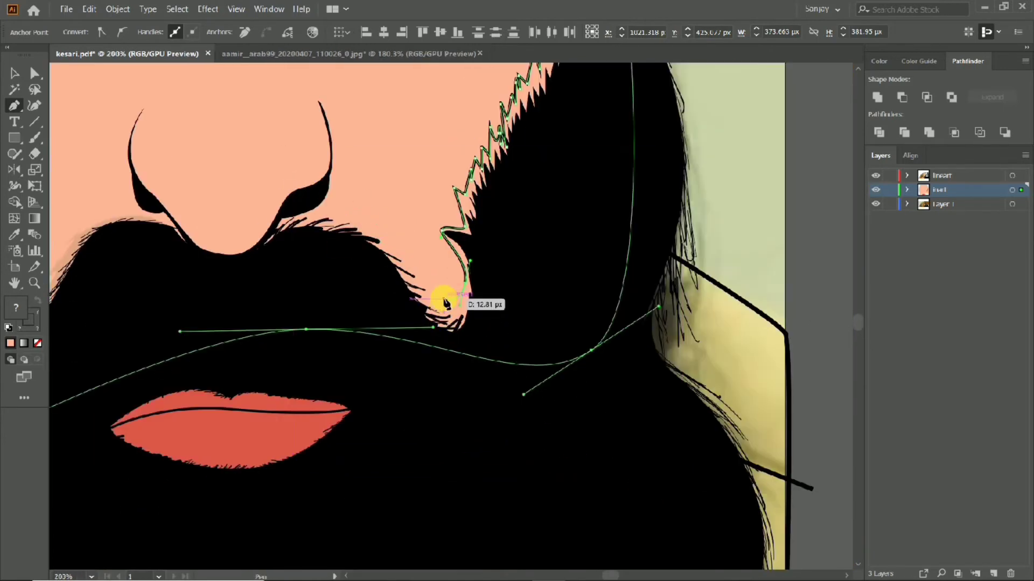
left_click(421, 269)
left_click(401, 253)
left_click(378, 238)
left_click(312, 216)
left_click(272, 240)
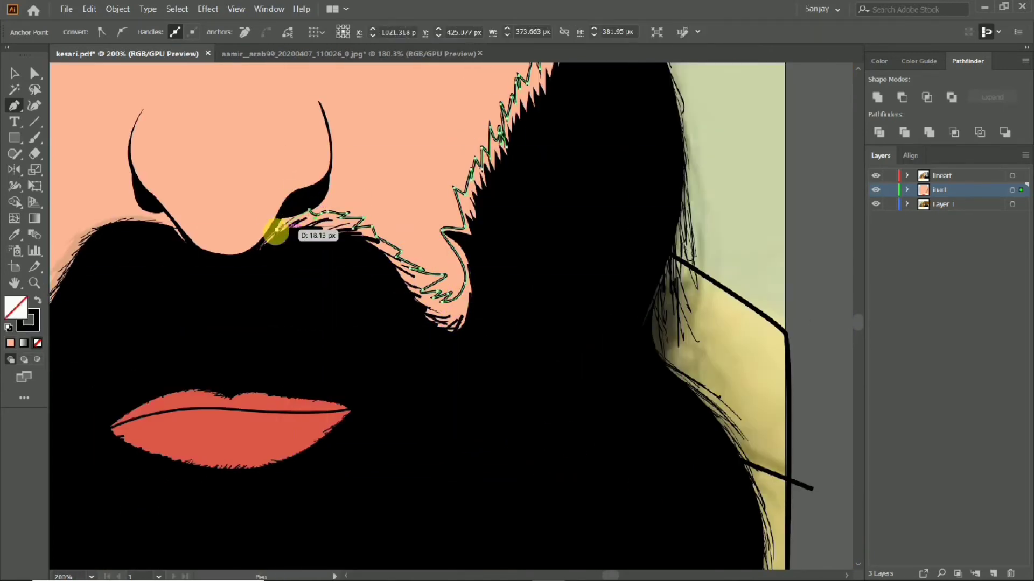
left_click_drag(515, 277, 538, 134)
scroll(538, 129, "up", 2)
scroll(541, 119, "down", 3)
Step: Swap stroke to fill and give the shape the peach skin colour #e6ac86
left_click(38, 300)
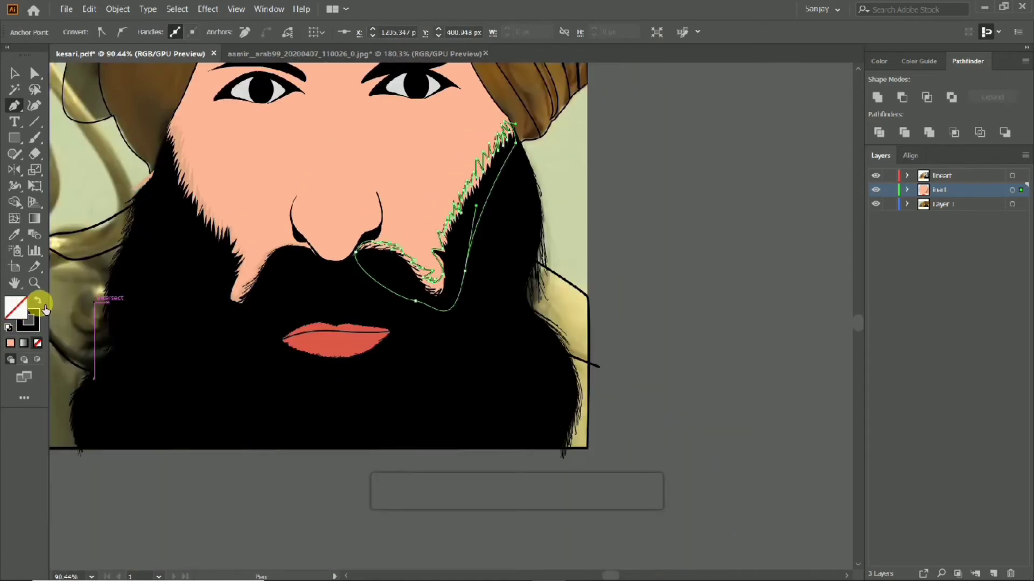
double_click(17, 307)
key("Return")
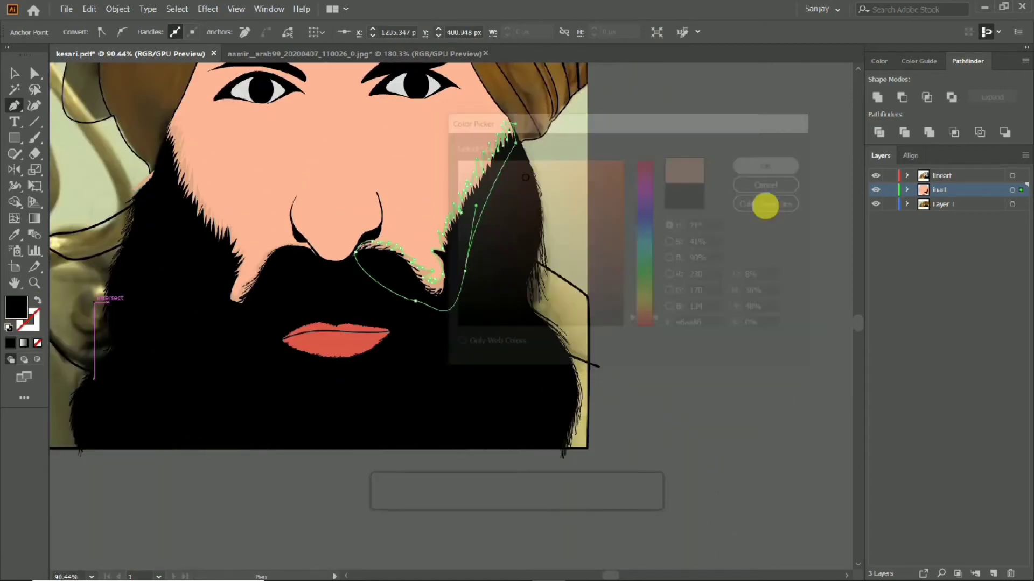
scroll(249, 240, "down", 2)
scroll(504, 372, "down", 1)
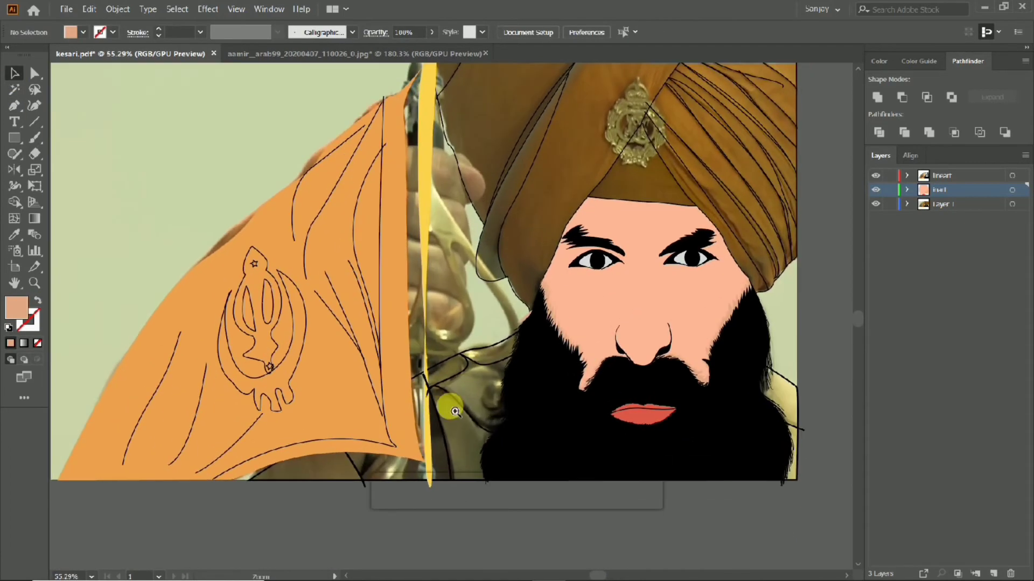
Step: Change the flag's fill to a lighter orange
left_click(166, 329)
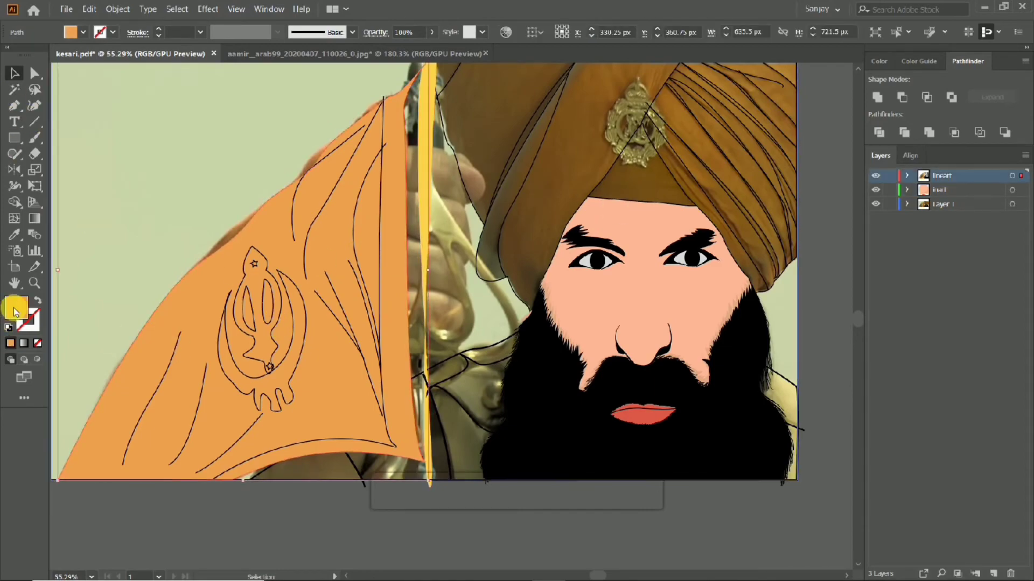
double_click(16, 307)
left_click(565, 150)
key("Return")
Step: Hide the skin colour layer and set up the Pen with a black stroke and no fill
scroll(708, 360, "up", 5)
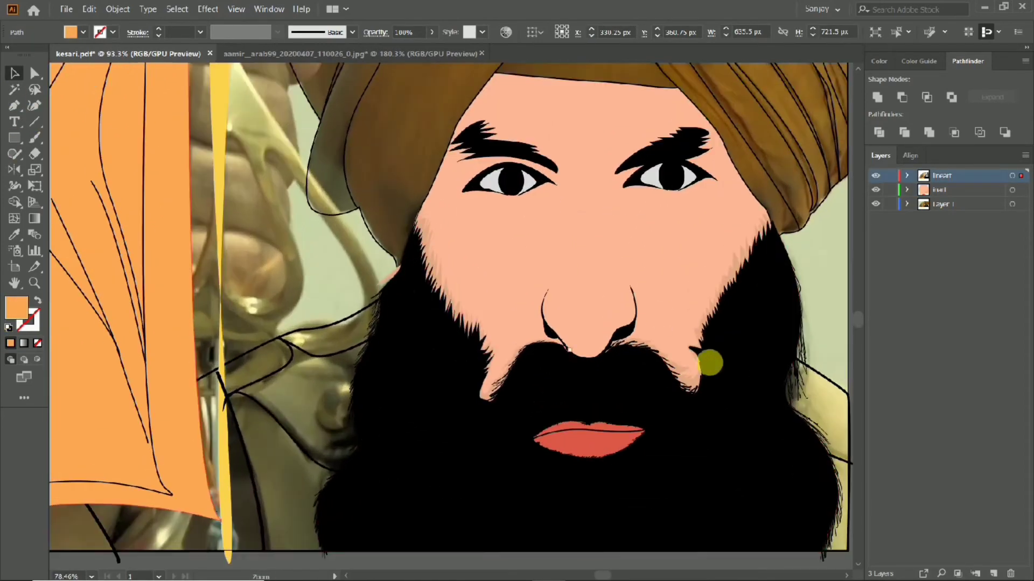
left_click(875, 190)
scroll(776, 236, "up", 3)
key("p")
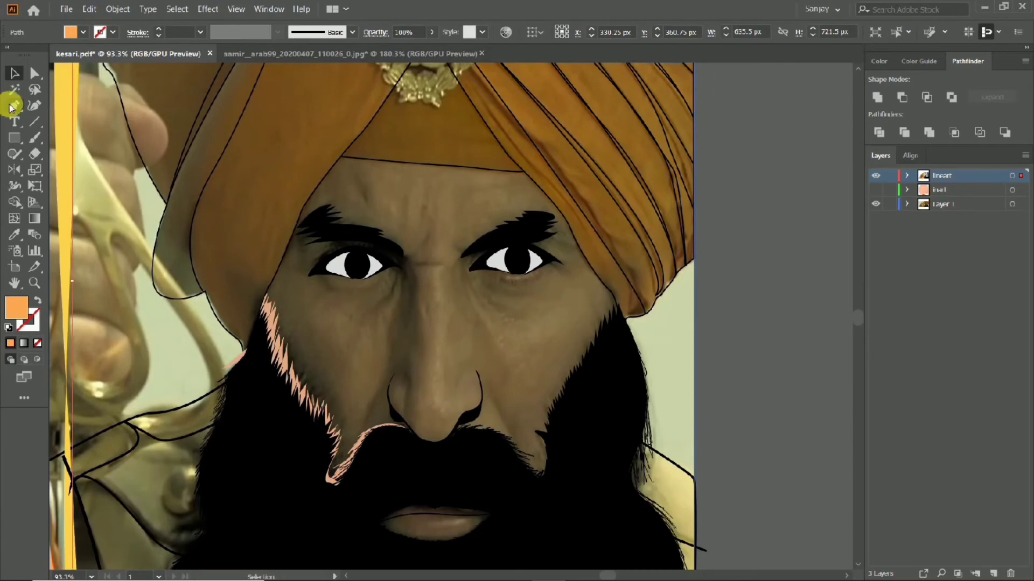
left_click_drag(541, 391, 555, 398)
double_click(17, 308)
left_click(498, 315)
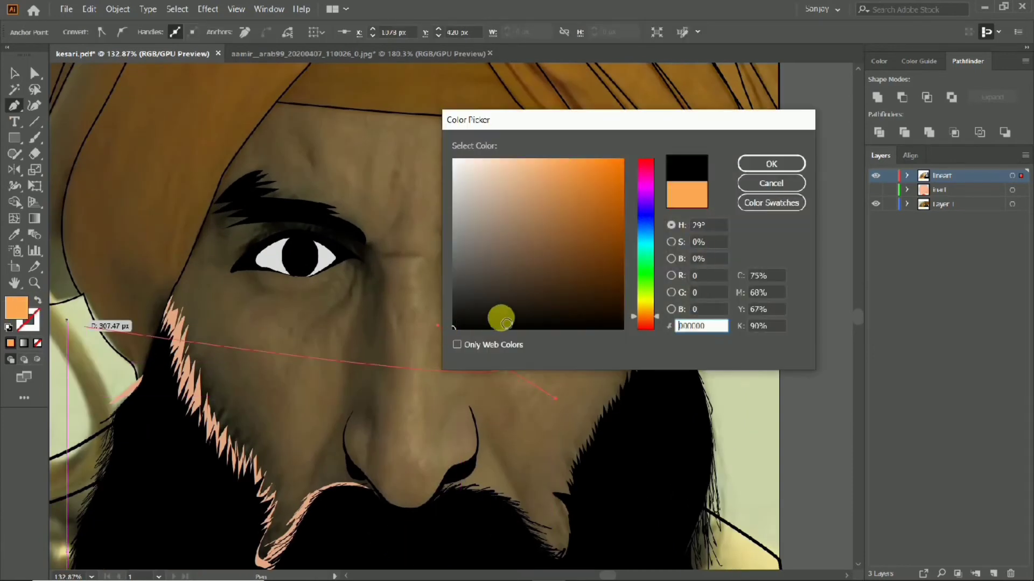
left_click(752, 161)
key("shift+x")
Step: Draw a curved crease line from the eye corner down the cheek and a nose bridge line
left_click_drag(307, 331, 277, 323)
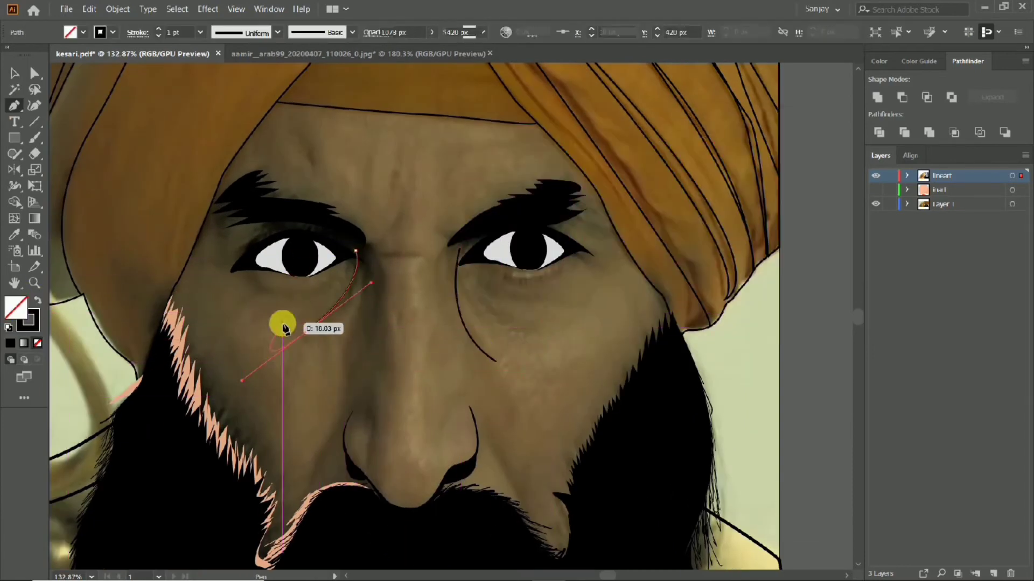
left_click(375, 260)
key("Escape")
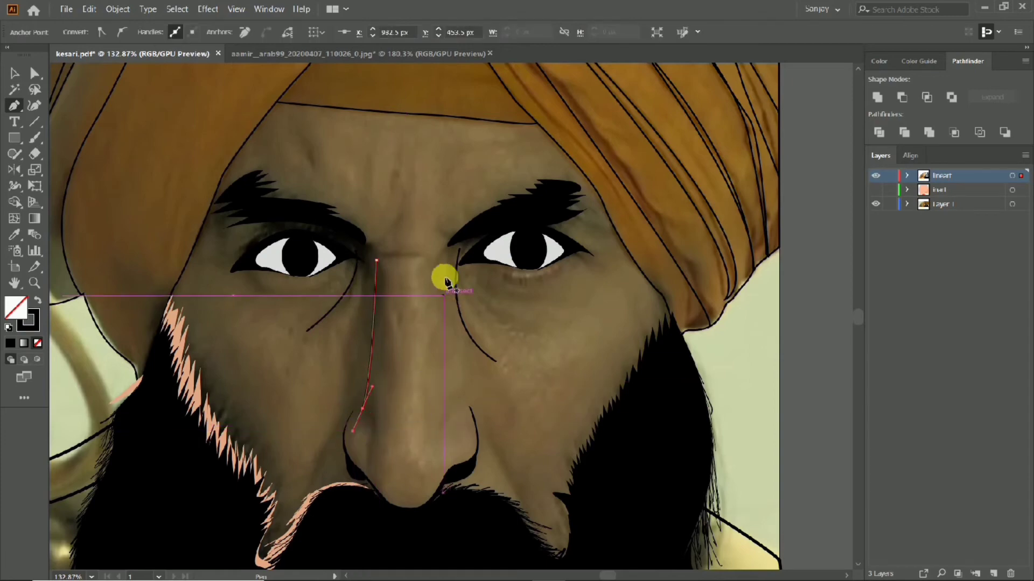
left_click(452, 238)
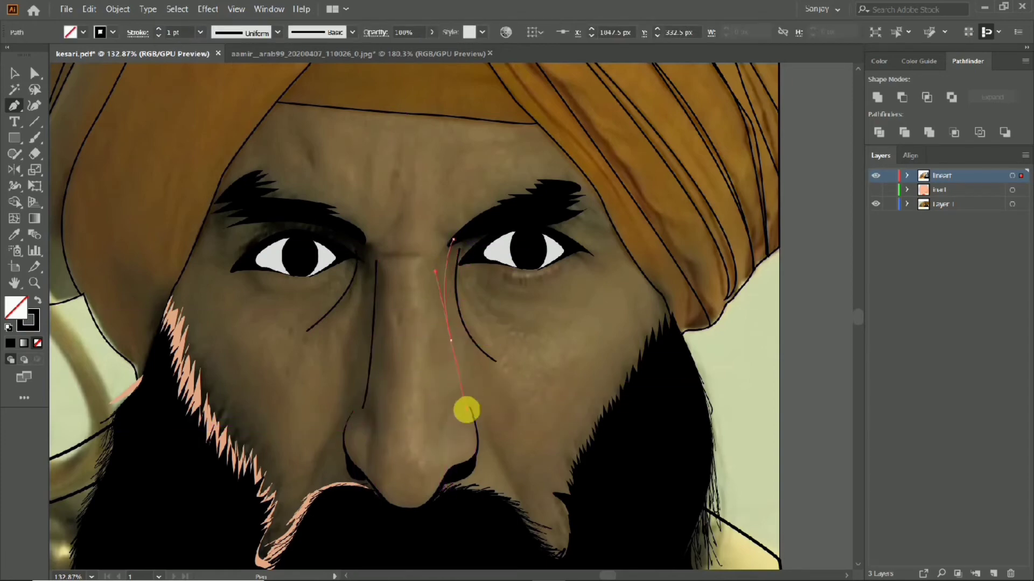
key("Escape")
key("ctrl+minus")
Step: Draw the lines running from the eye down the side of the nose to the nostril
scroll(538, 415, "up", 3)
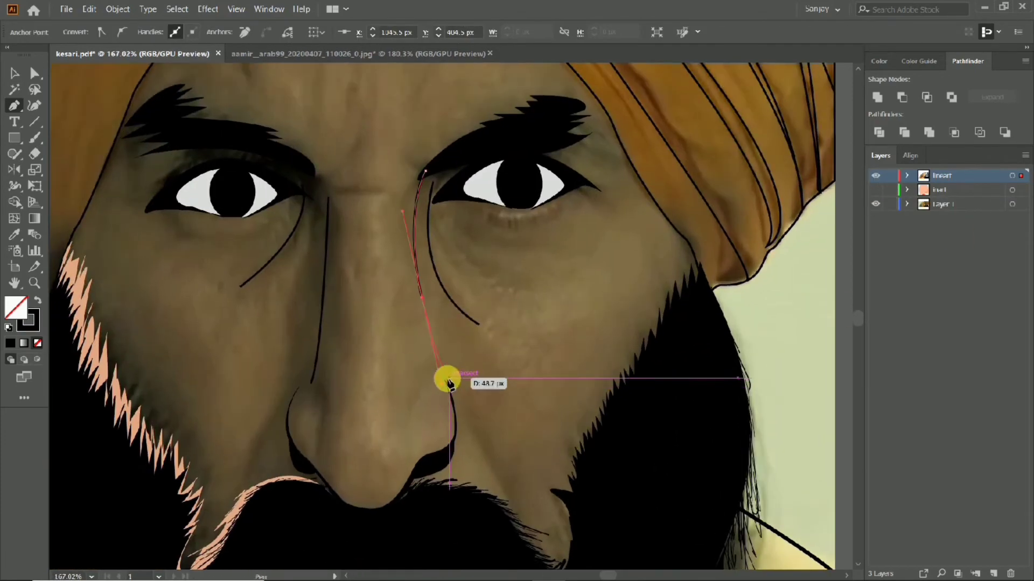
left_click(447, 385)
scroll(447, 385, "down", 3)
scroll(438, 398, "up", 3)
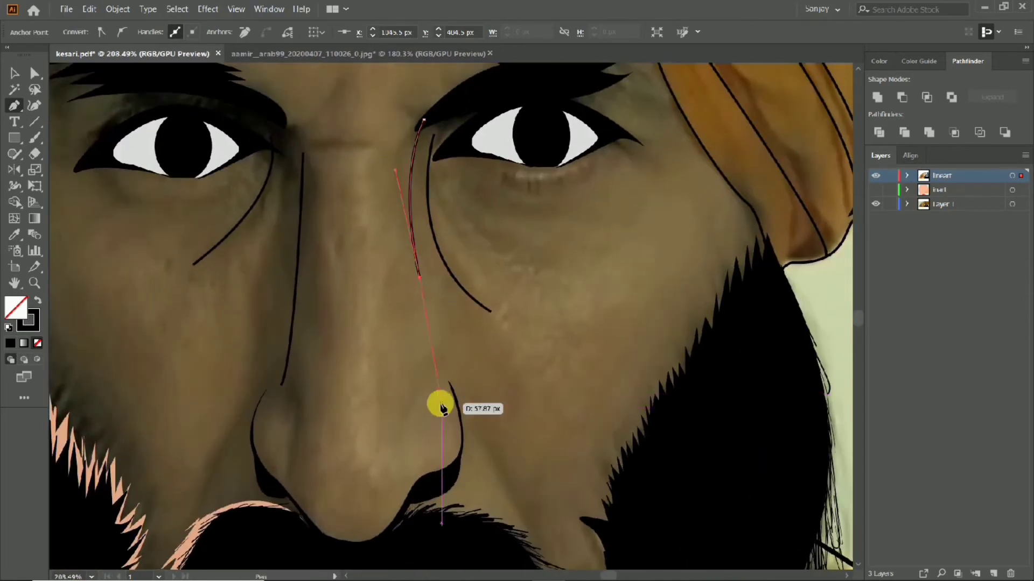
key("Escape")
scroll(418, 414, "up", 3)
left_click(442, 399)
scroll(449, 383, "down", 3)
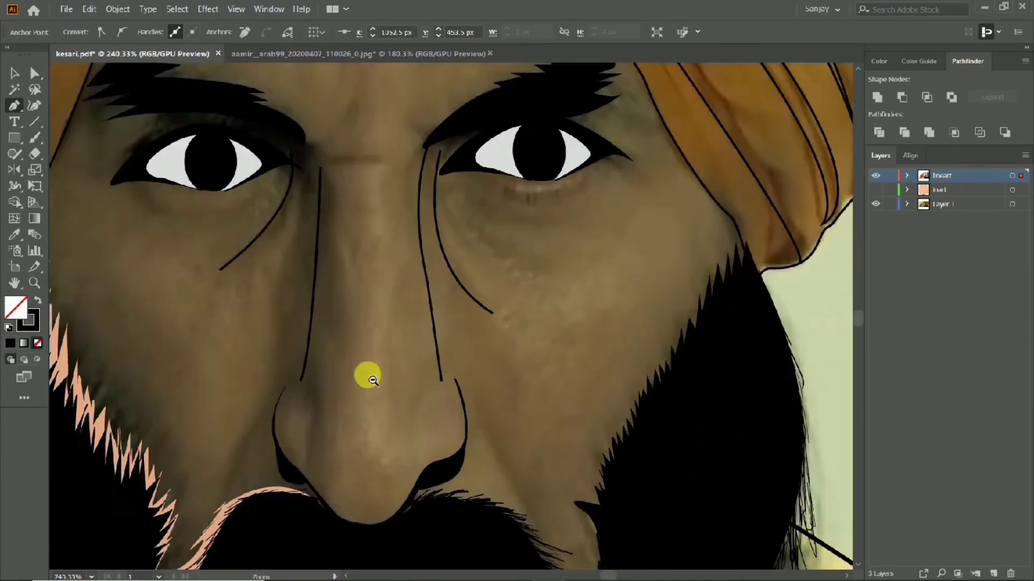
scroll(431, 323, "up", 2)
scroll(307, 351, "down", 3)
scroll(442, 318, "up", 2)
left_click(435, 322)
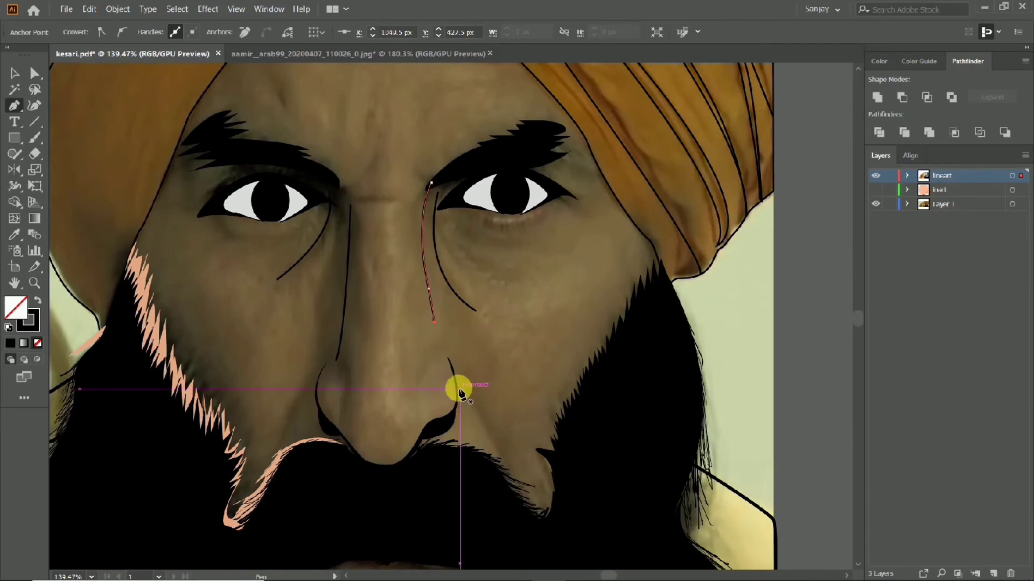
key("Escape")
scroll(266, 474, "down", 2)
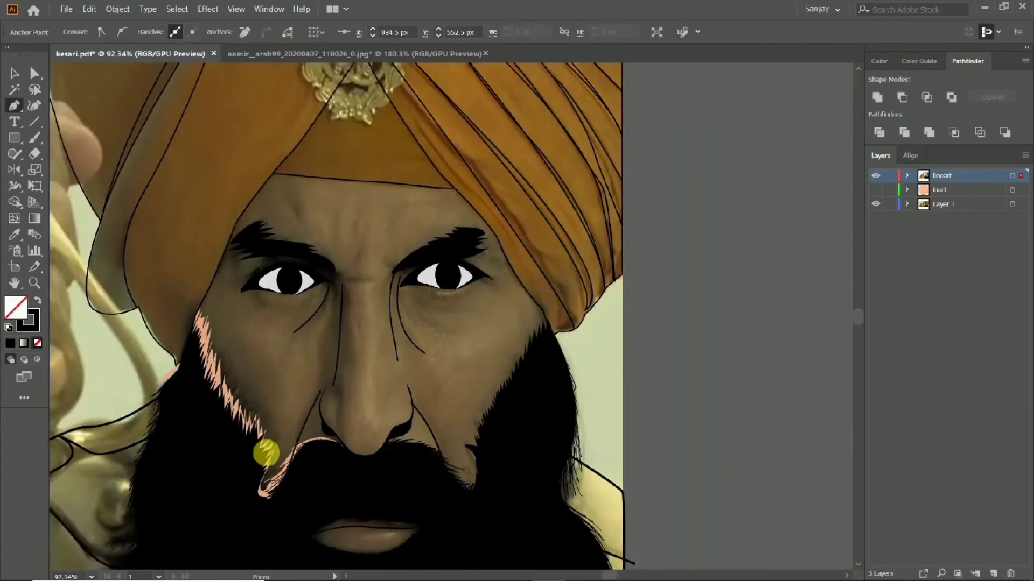
Step: Select all the new face crease lines and change their stroke width profile
key("v")
left_click(266, 453)
scroll(266, 453, "up", 1)
left_click(294, 284)
left_click(433, 281, "shift")
left_click(422, 301, "shift")
left_click(341, 312, "shift")
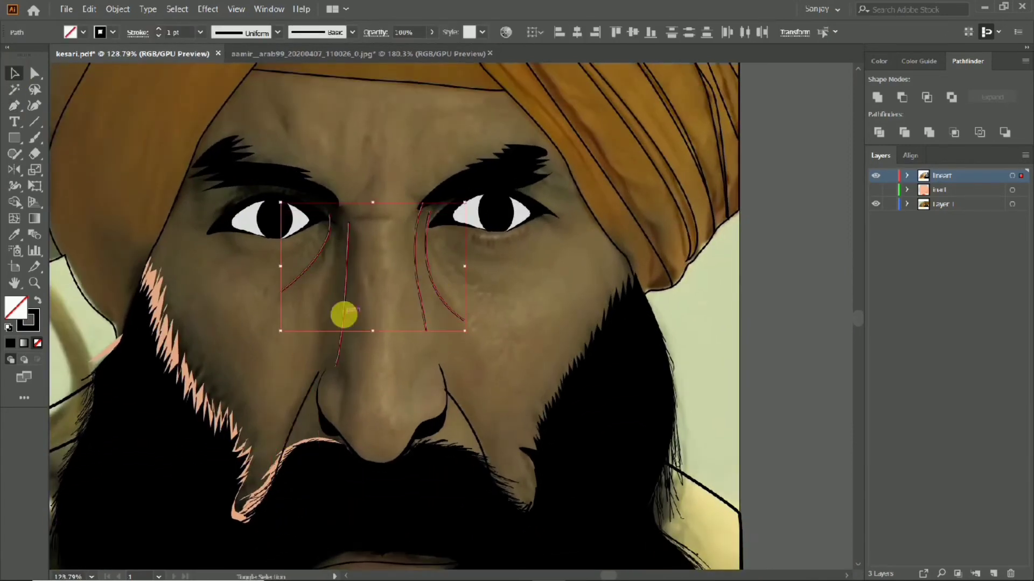
left_click(305, 410, "shift")
left_click(454, 416, "shift")
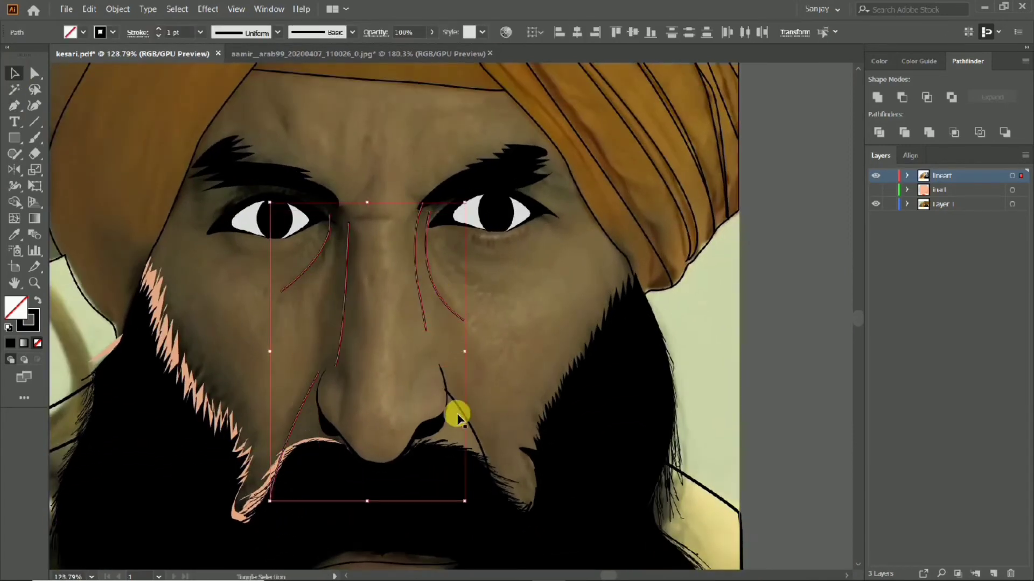
left_click(278, 32)
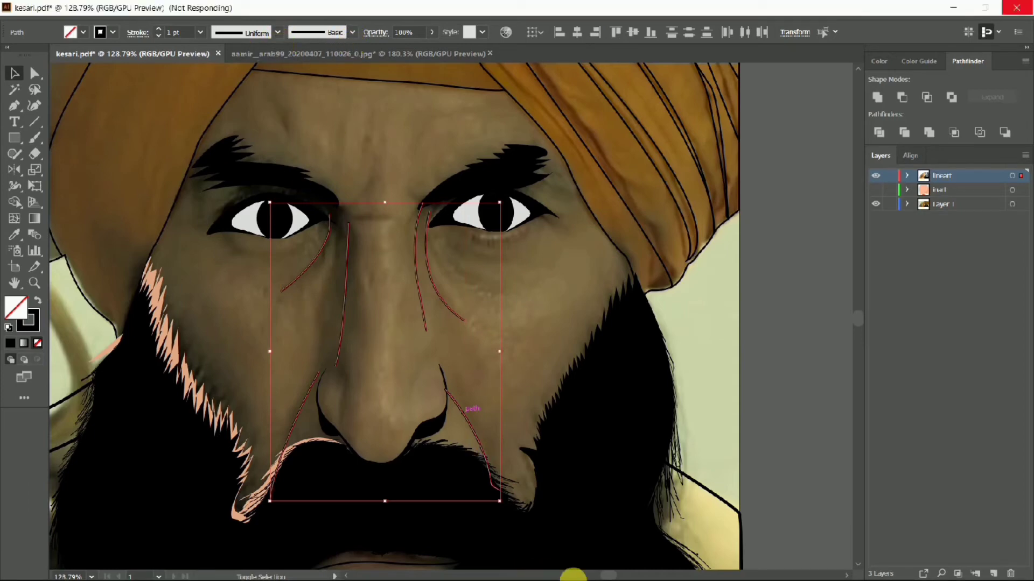
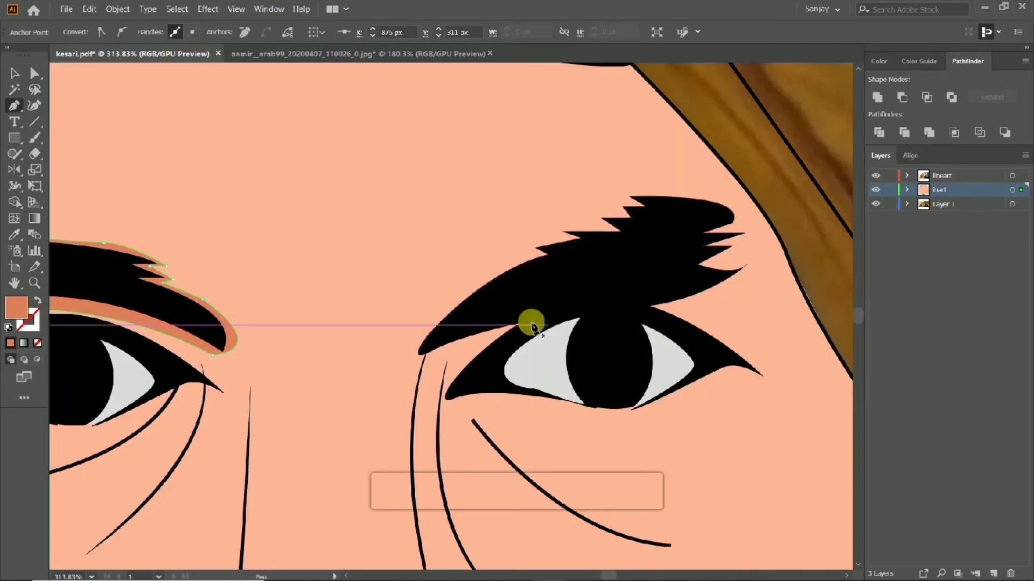
Step: Trace a dark-orange shading shape along the right eyebrow's zigzag edges and spiky tip
left_click_drag(399, 375, 504, 253)
left_click(524, 256)
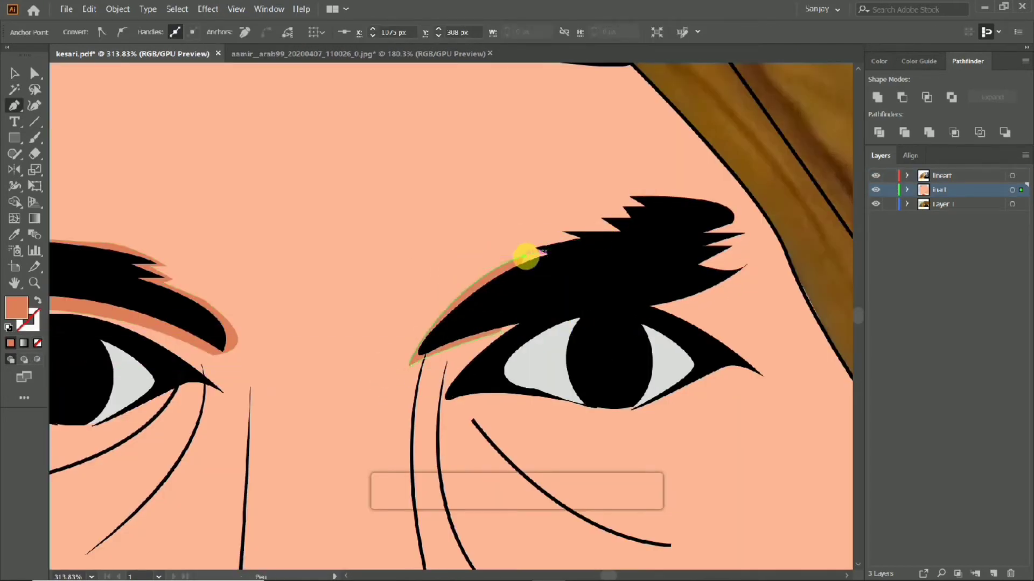
left_click_drag(604, 225, 591, 216)
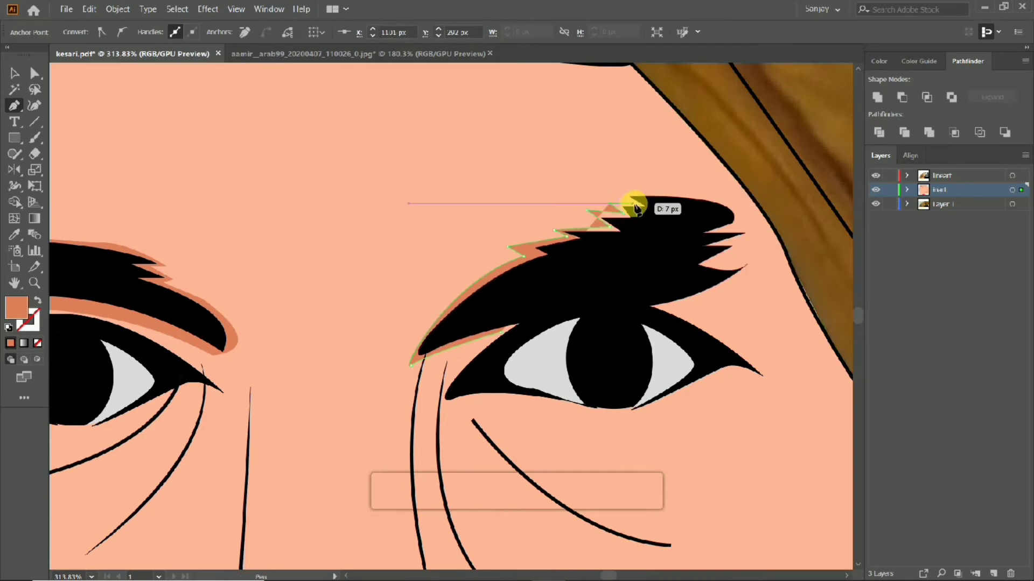
left_click_drag(747, 237, 729, 232)
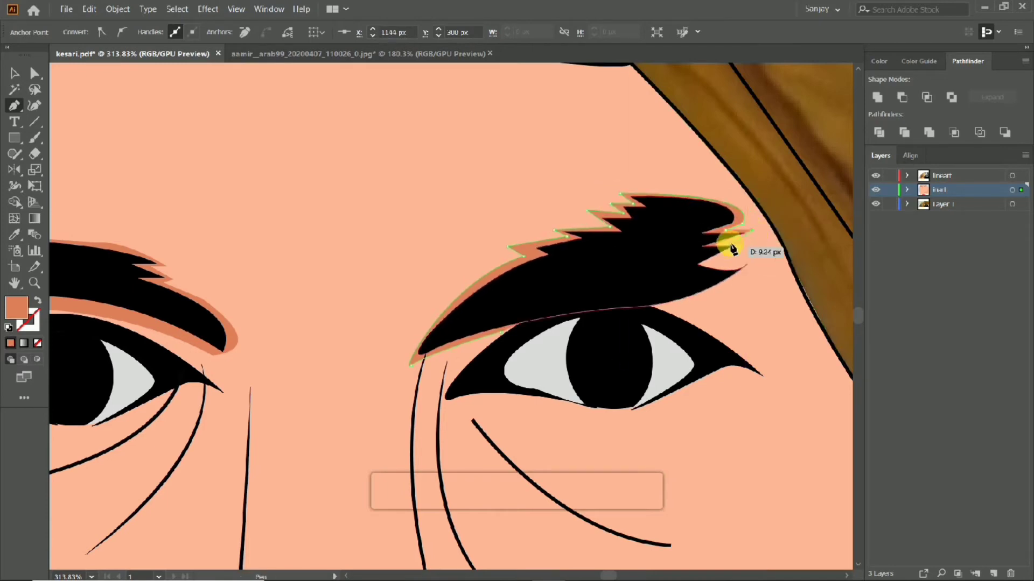
left_click(704, 262)
left_click_drag(739, 268, 753, 275)
Step: Trace shading along the right eye's upper and lower lids to its outer corner
left_click_drag(510, 322, 498, 331)
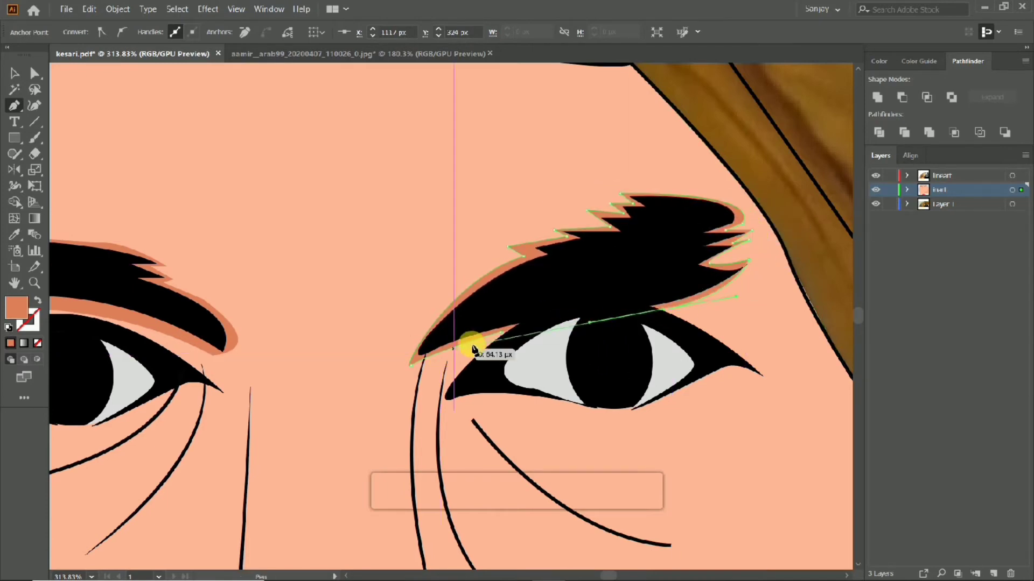
scroll(381, 346, "down", 3)
scroll(508, 295, "up", 2)
scroll(353, 326, "up", 2)
left_click(474, 323)
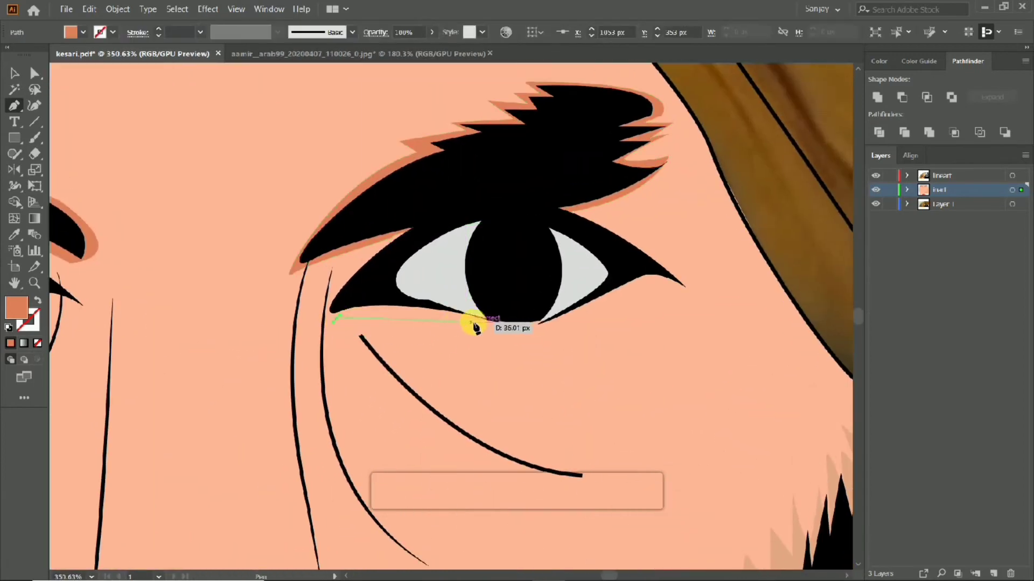
left_click_drag(338, 318, 358, 329)
left_click_drag(401, 236, 455, 204)
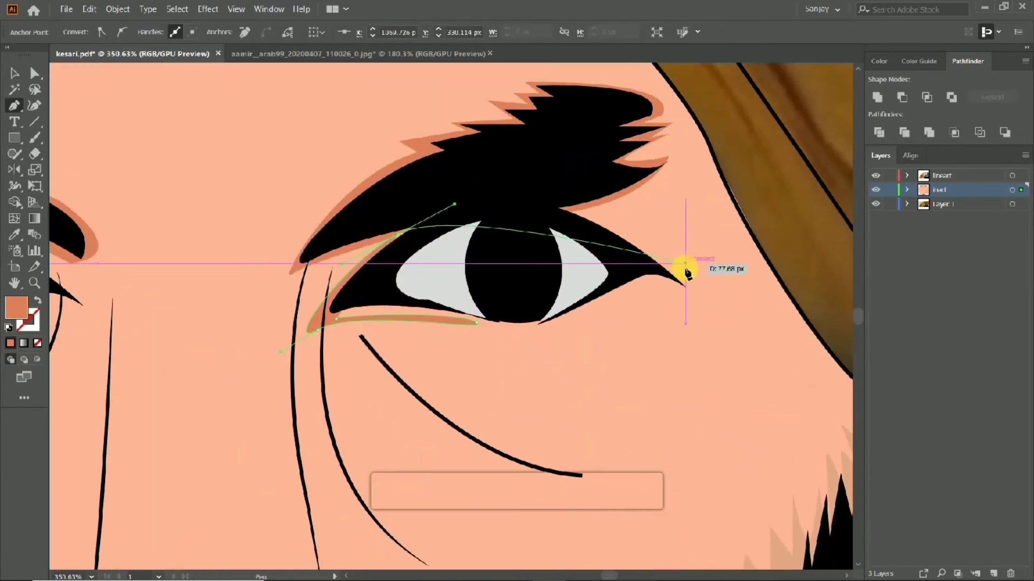
left_click_drag(684, 279, 695, 317)
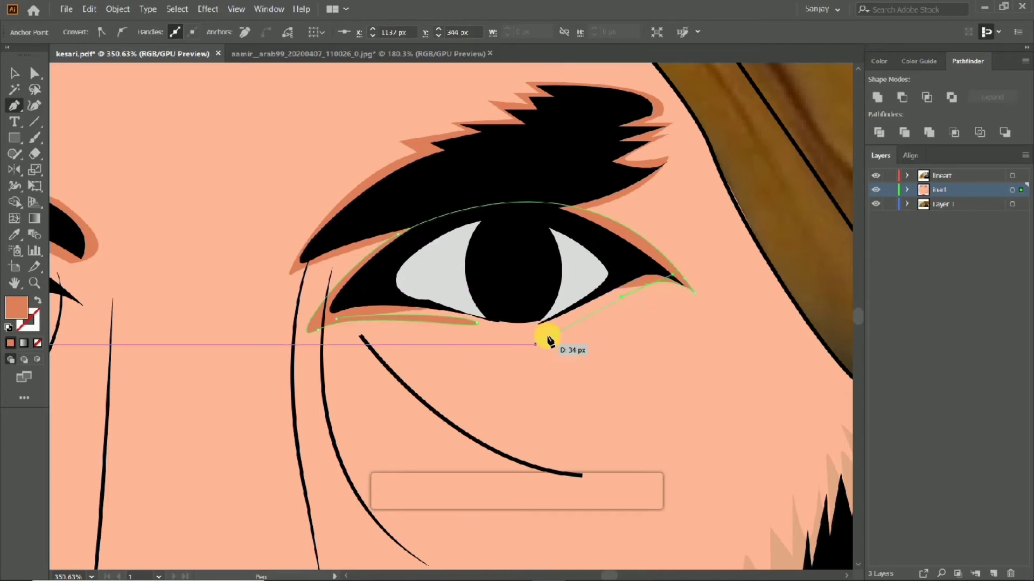
Step: Close the right eye's shading shape along the inner eye outline
scroll(558, 321, "up", 2)
left_click(691, 247)
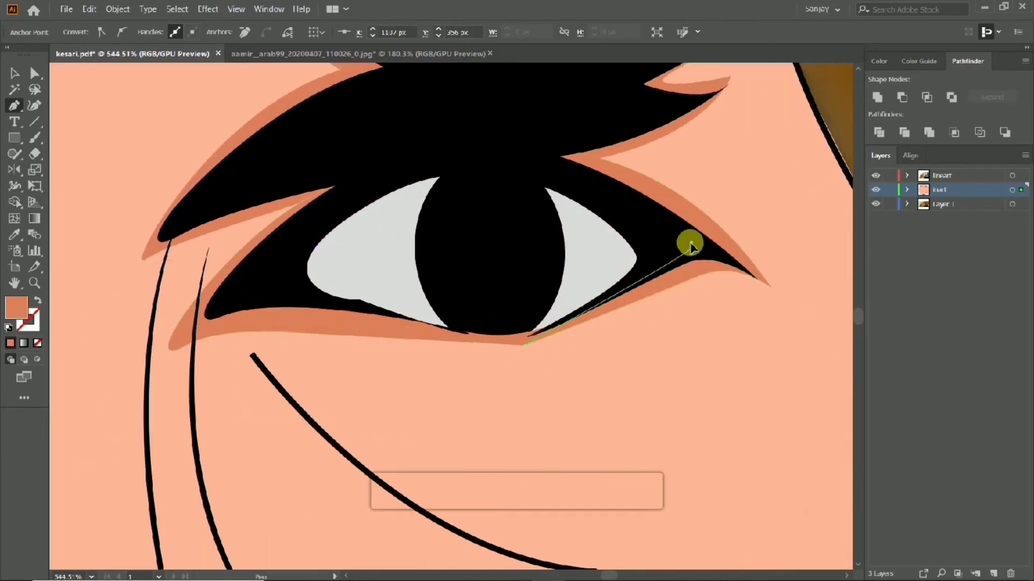
left_click_drag(334, 213, 247, 293)
left_click(295, 293)
scroll(434, 339, "down", 2)
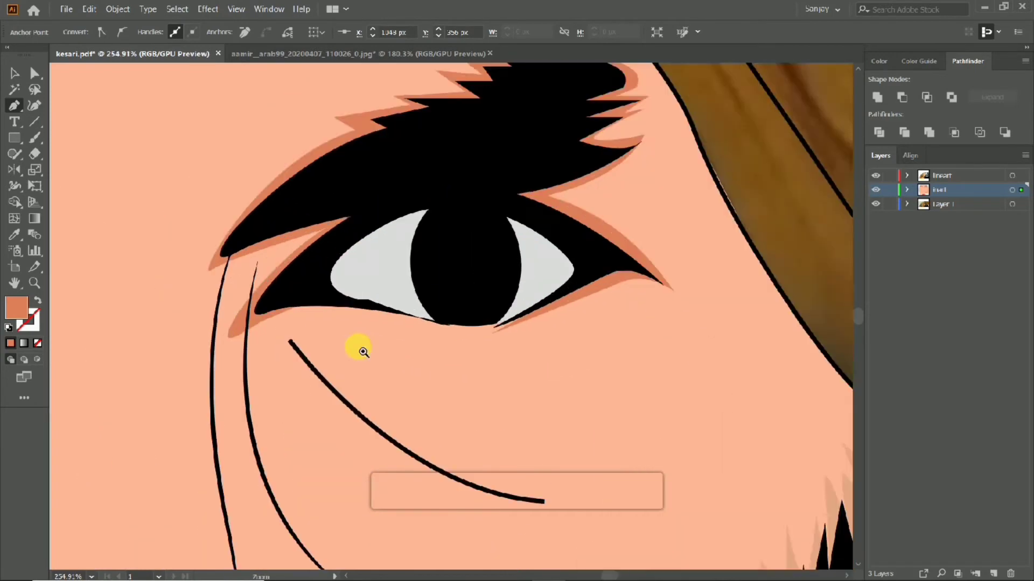
scroll(247, 295, "up", 3)
left_click_drag(333, 189, 330, 295)
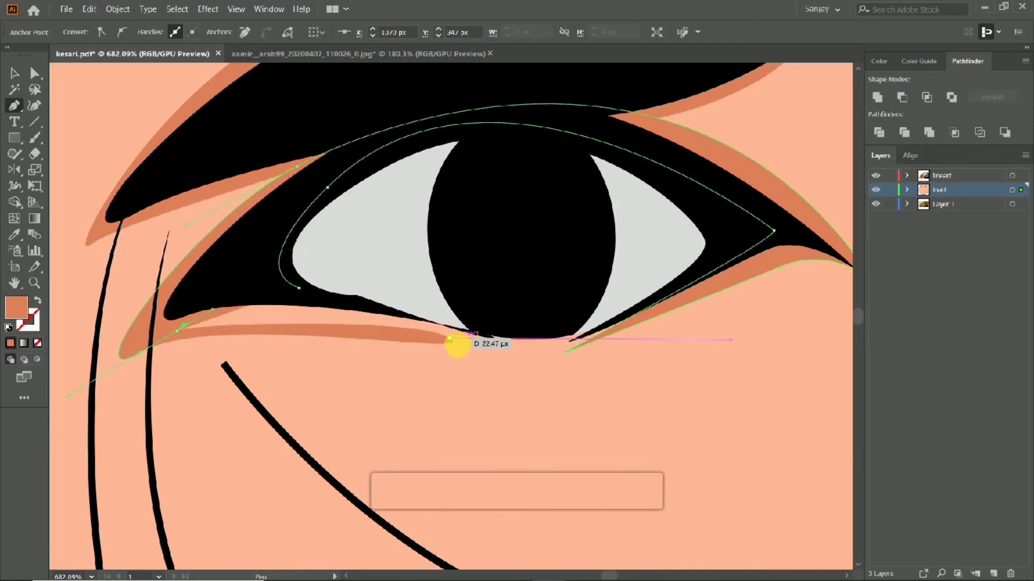
scroll(436, 323, "up", 1)
Step: Add a thin shading strip along the right eye's lower eyelid
left_click(496, 338)
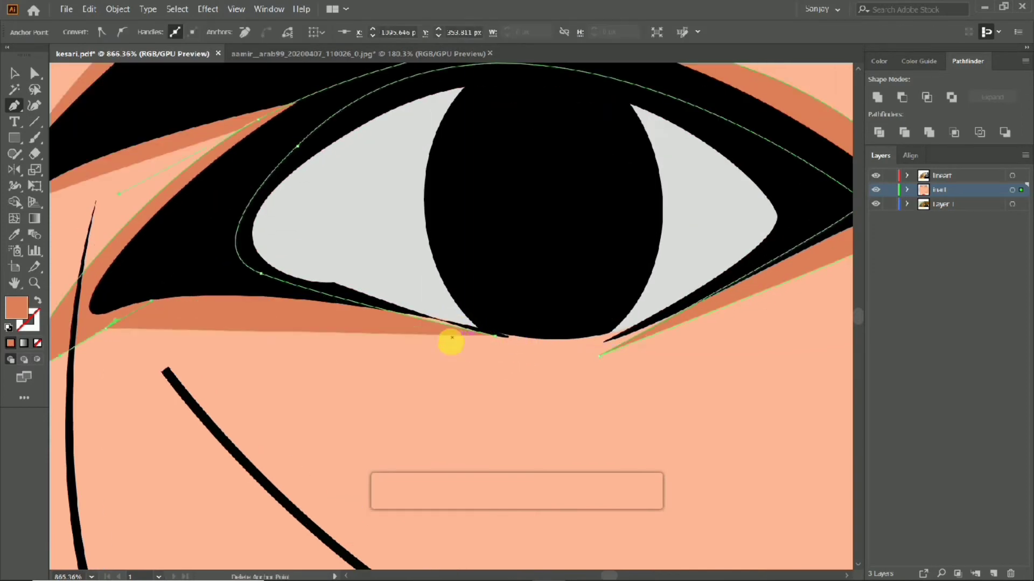
left_click(120, 330)
scroll(237, 300, "down", 5)
scroll(279, 331, "down", 3)
Step: Draw a dark-orange shadow path along the left eye's lower lid between its corners
scroll(312, 335, "up", 2)
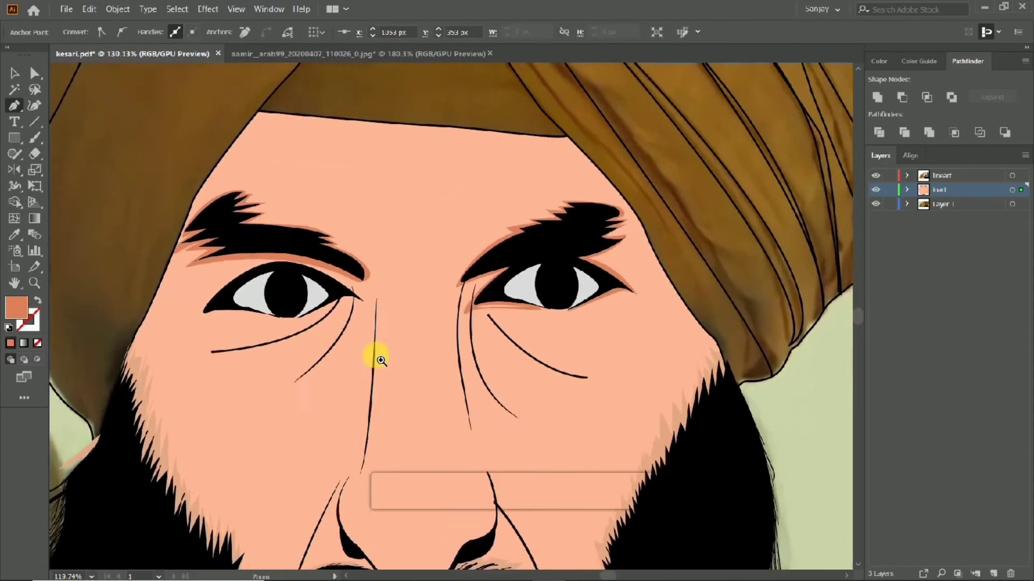
scroll(369, 357, "up", 2)
scroll(272, 335, "up", 1)
left_click(270, 319)
mouse_move(396, 260)
left_mouse_down()
mouse_move(414, 268)
mouse_move(256, 174)
left_mouse_up()
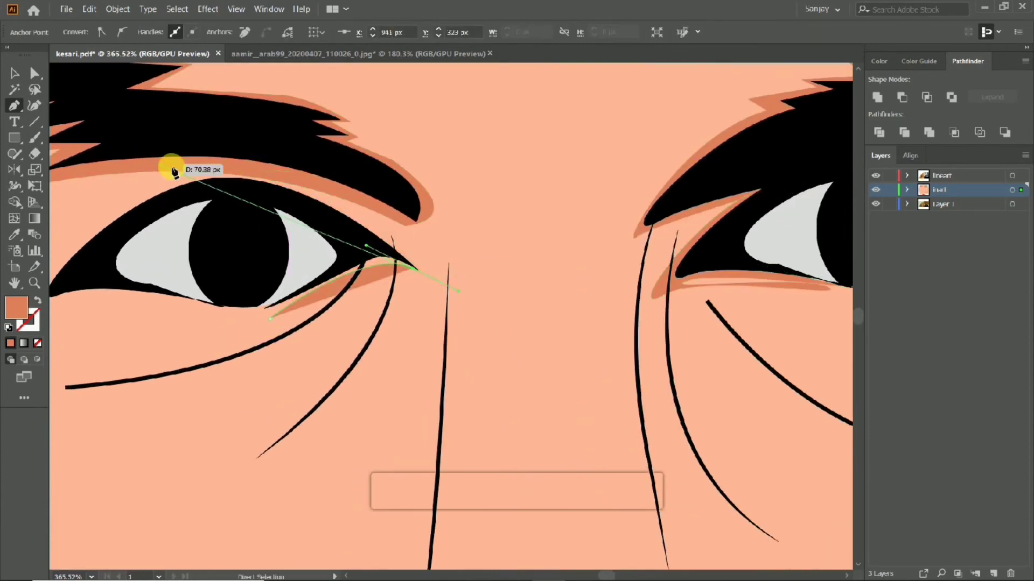
left_click_drag(174, 171, 104, 196)
scroll(104, 196, "up", 2)
left_click_drag(234, 257, 290, 264)
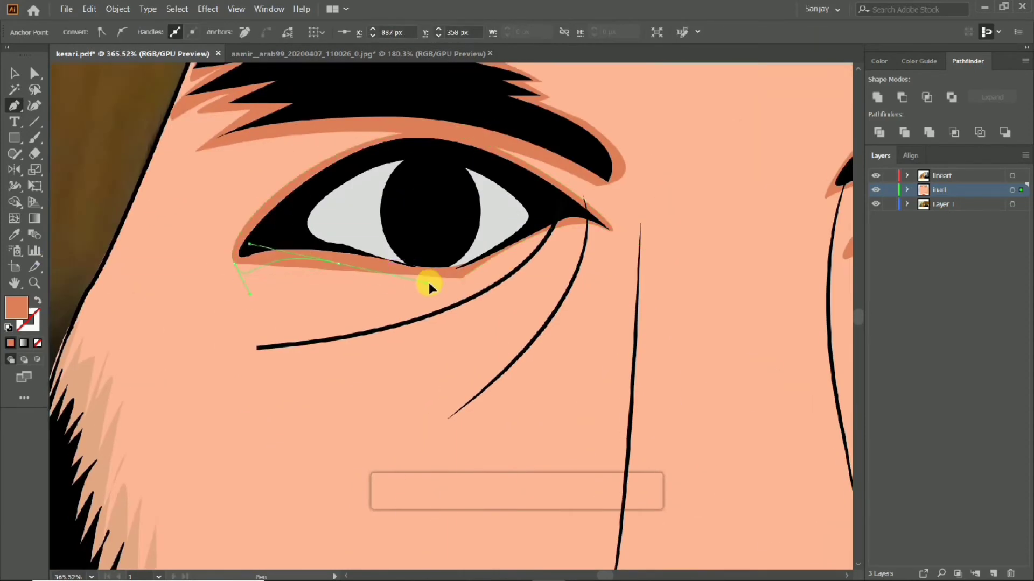
left_click_drag(462, 278, 325, 252)
scroll(464, 284, "down", 5)
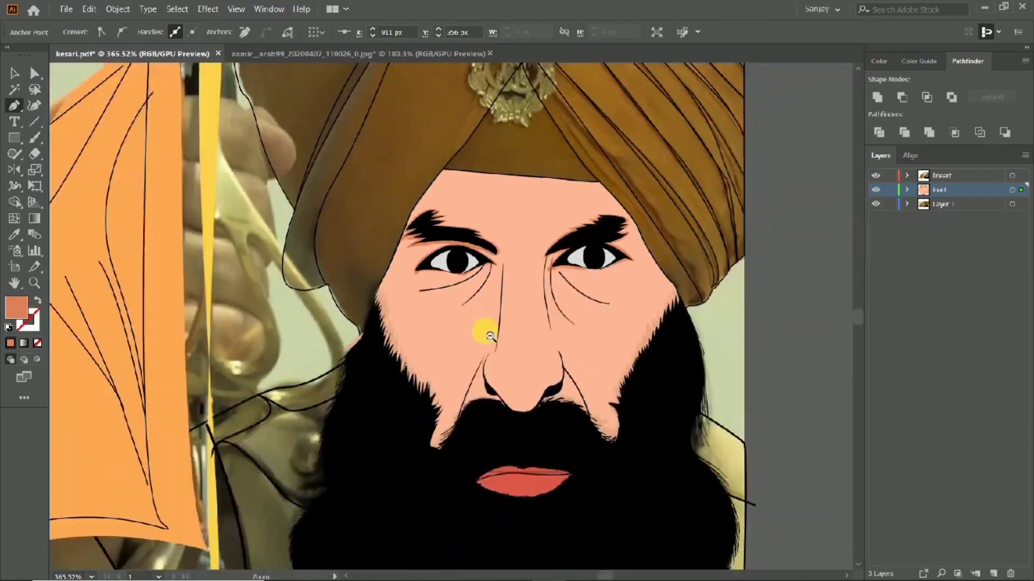
scroll(482, 330, "up", 1)
scroll(418, 300, "up", 2)
Step: Draw a shadow strip down the right side of the nose bridge toward the eye corner
left_click_drag(368, 364, 379, 350)
left_click_drag(378, 201, 367, 123)
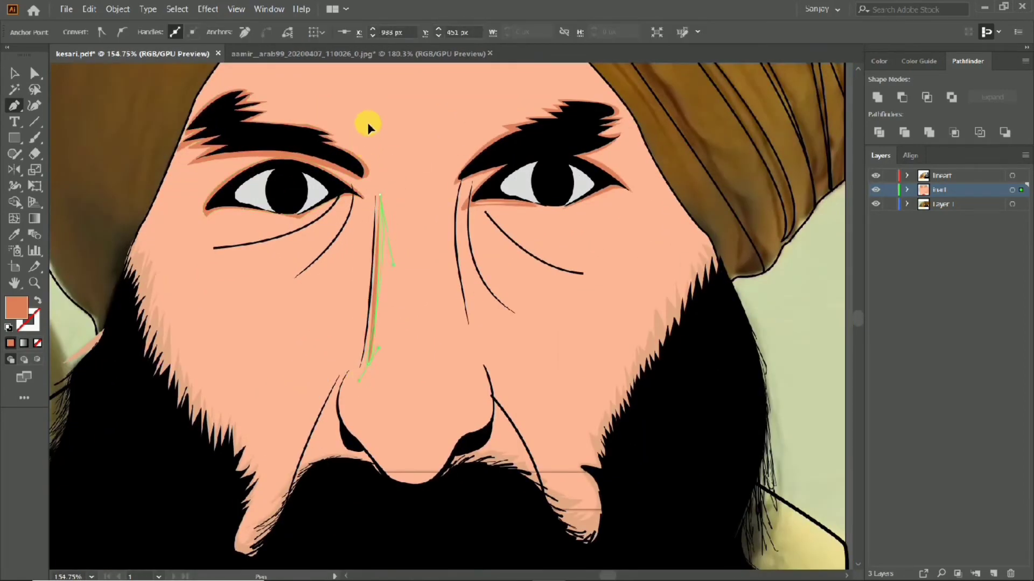
scroll(453, 353, "up", 2)
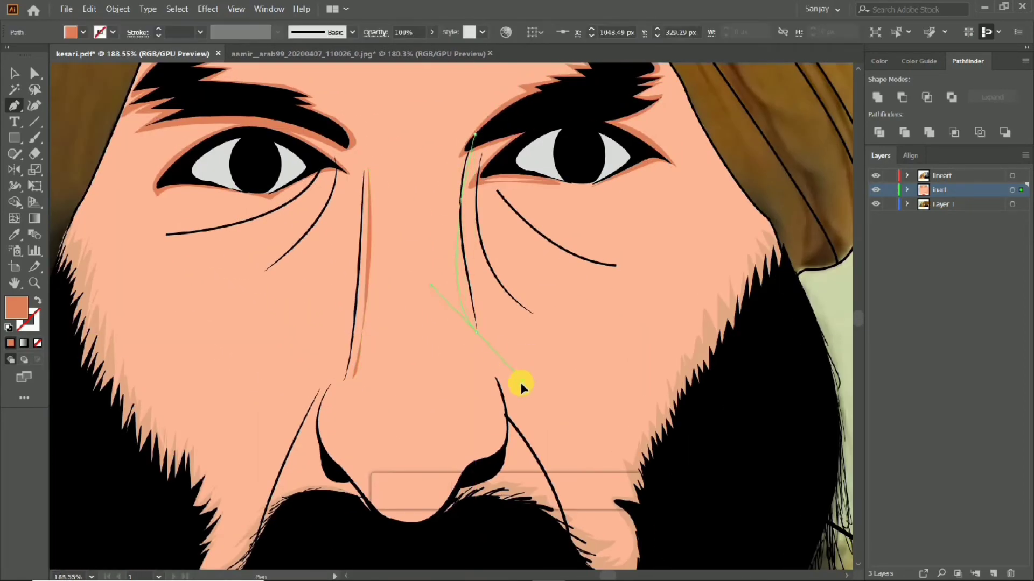
left_click_drag(473, 134, 514, 318)
scroll(473, 134, "down", 3)
scroll(376, 167, "down", 2)
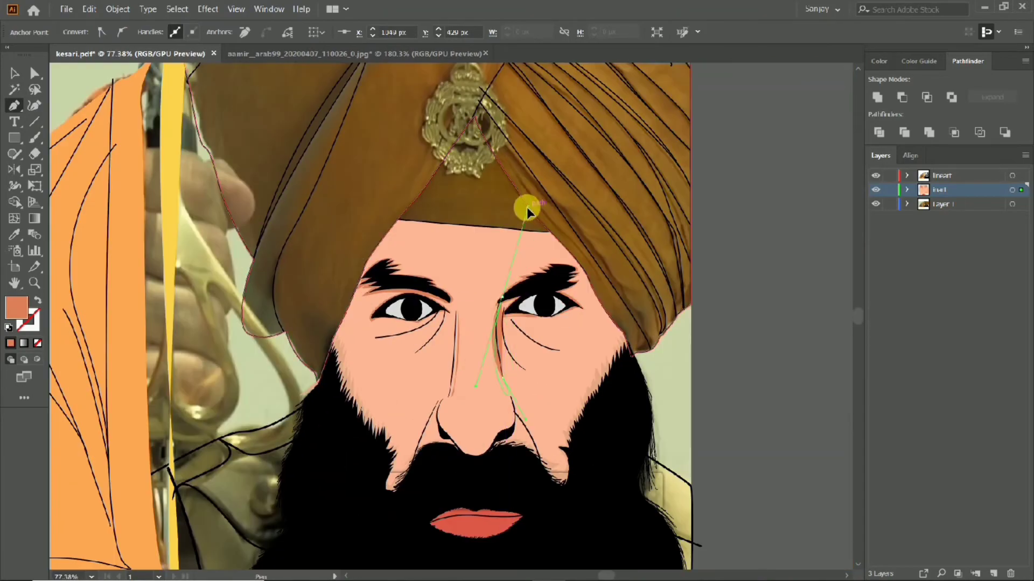
scroll(452, 292, "up", 2)
scroll(604, 330, "up", 3)
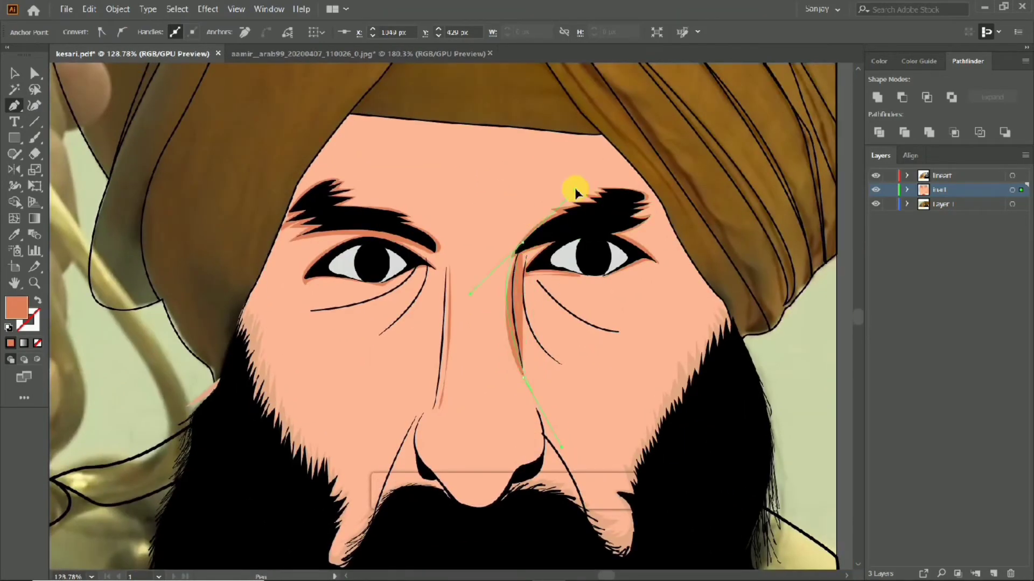
scroll(508, 290, "up", 3)
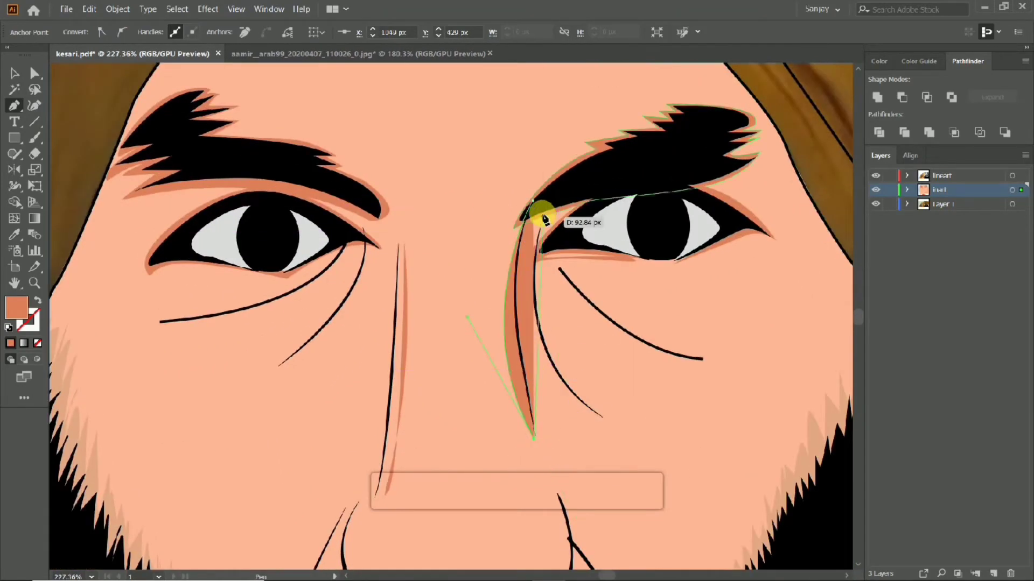
scroll(461, 177, "down", 5)
Step: Trace shading around the nose tip and its bottom curve
scroll(311, 411, "down", 3)
left_click(354, 248)
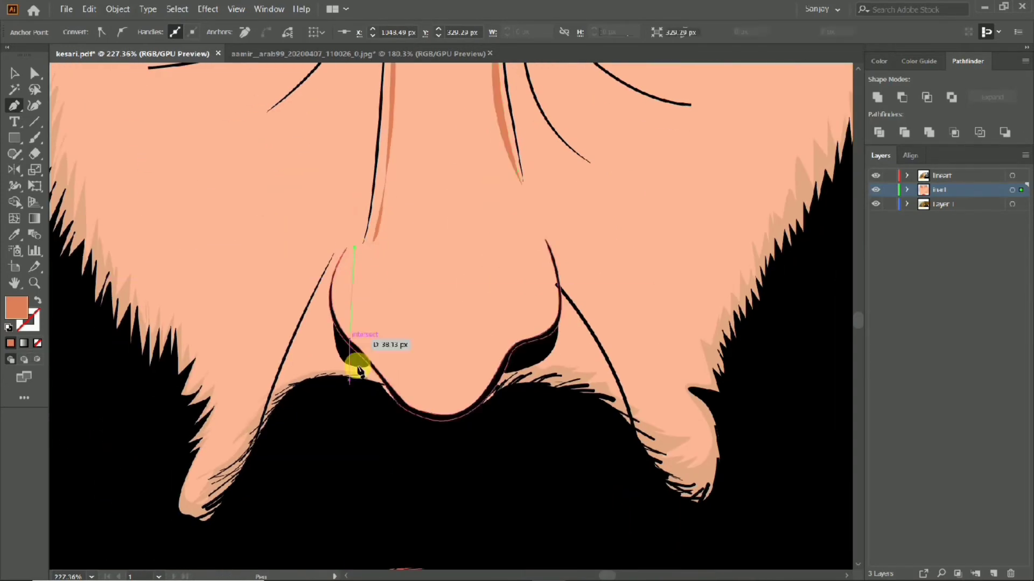
mouse_move(375, 361)
left_mouse_down()
mouse_move(445, 424)
mouse_move(477, 399)
left_mouse_up()
left_click_drag(525, 347, 531, 335)
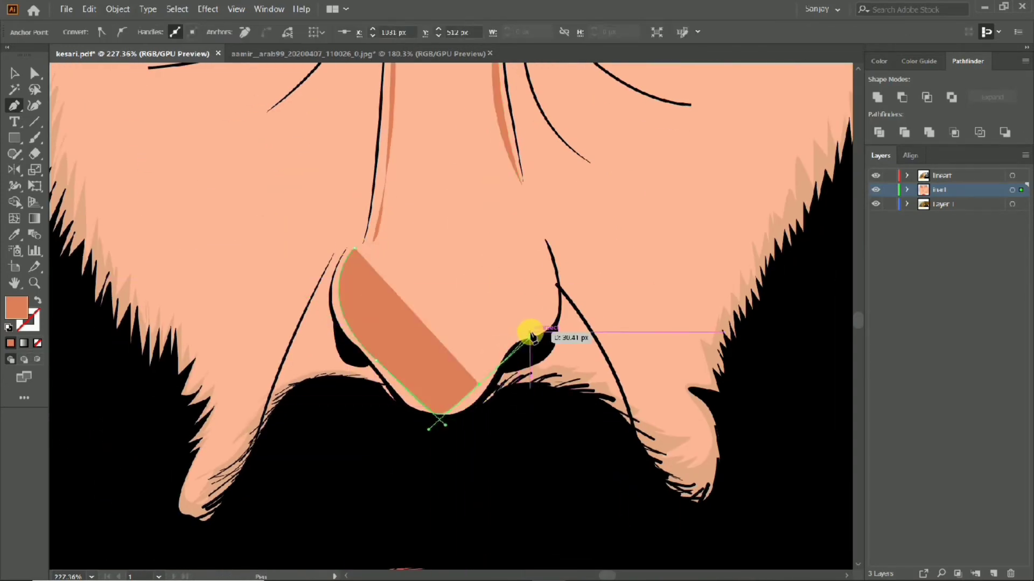
scroll(490, 381, "up", 3)
left_click_drag(443, 416, 462, 438)
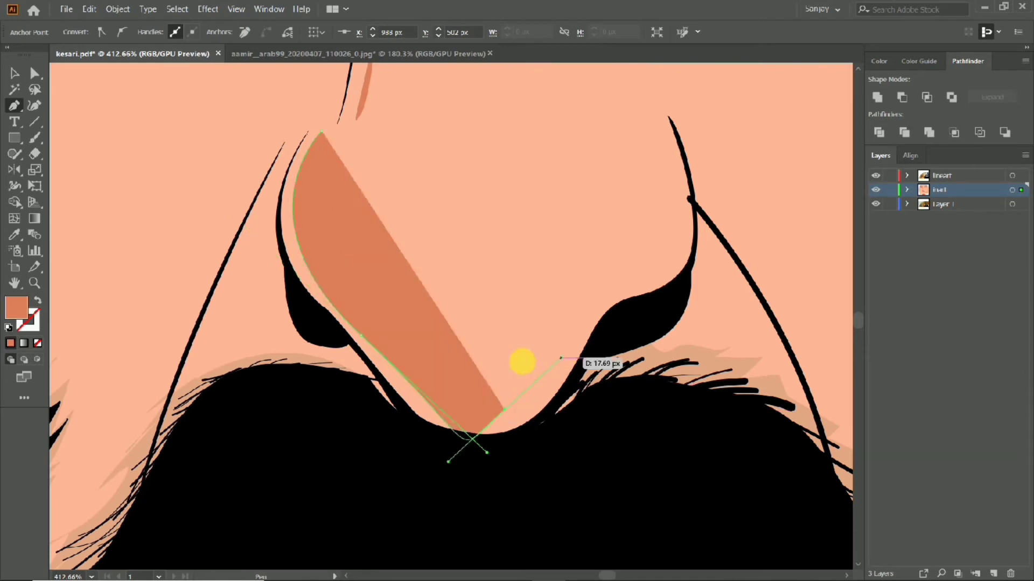
left_click_drag(399, 392, 521, 410)
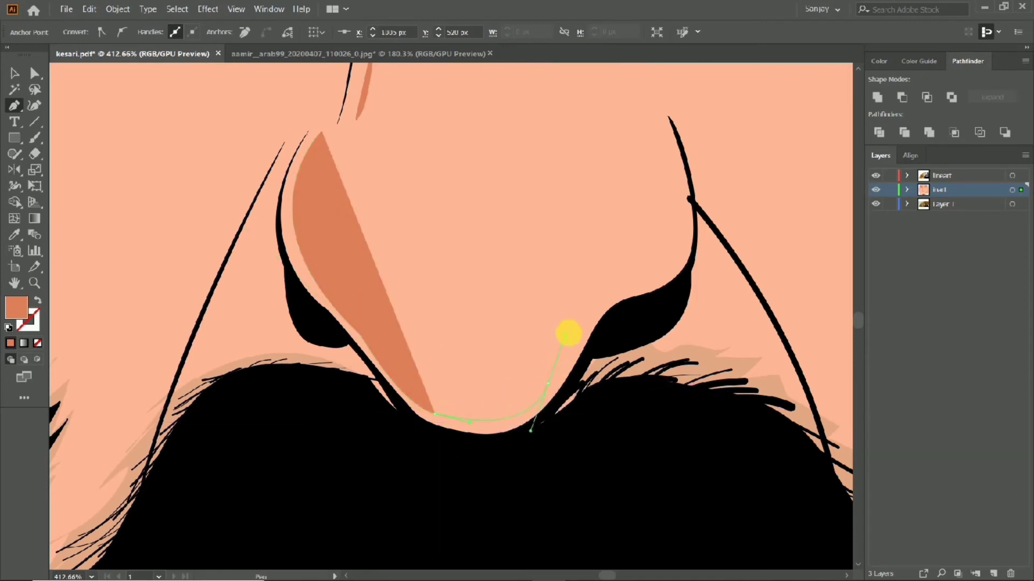
Step: Extend the nose-tip shading up the nose's right side, undo stray anchors, and close the shape
left_click_drag(648, 283, 662, 272)
left_click_drag(669, 141, 669, 143)
scroll(653, 108, "up", 2)
left_click_drag(676, 216, 677, 218)
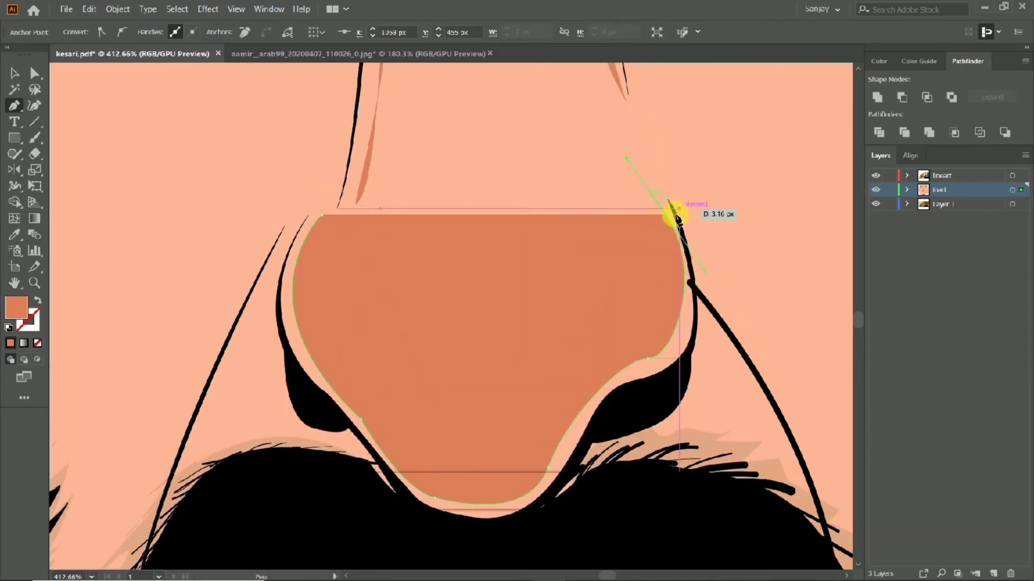
key("ctrl+z")
key("ctrl+z")
left_click(657, 196)
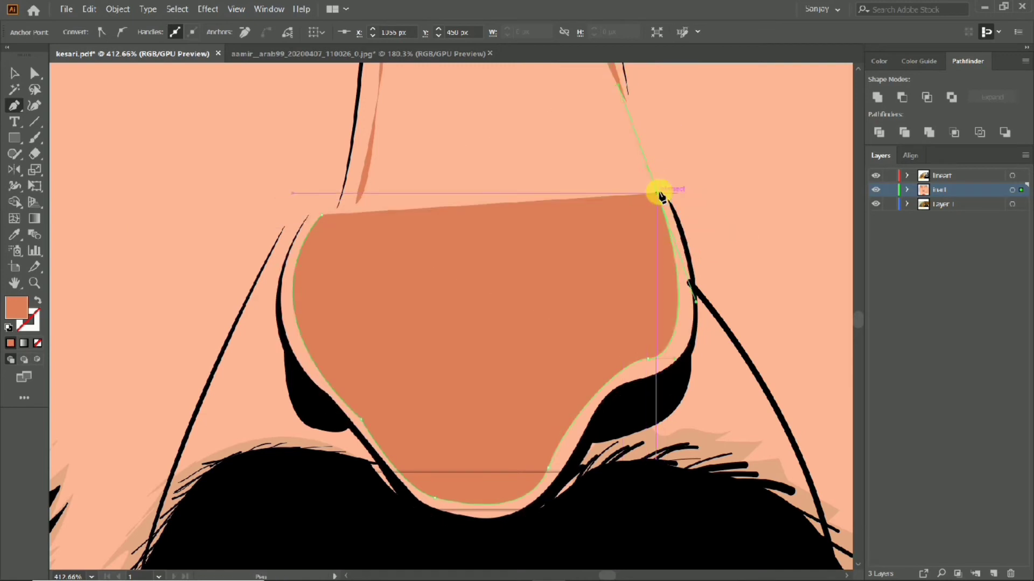
left_click(285, 241)
Step: Start a new path along the nose tip's bottom curving up toward the right nostril
left_click(401, 481)
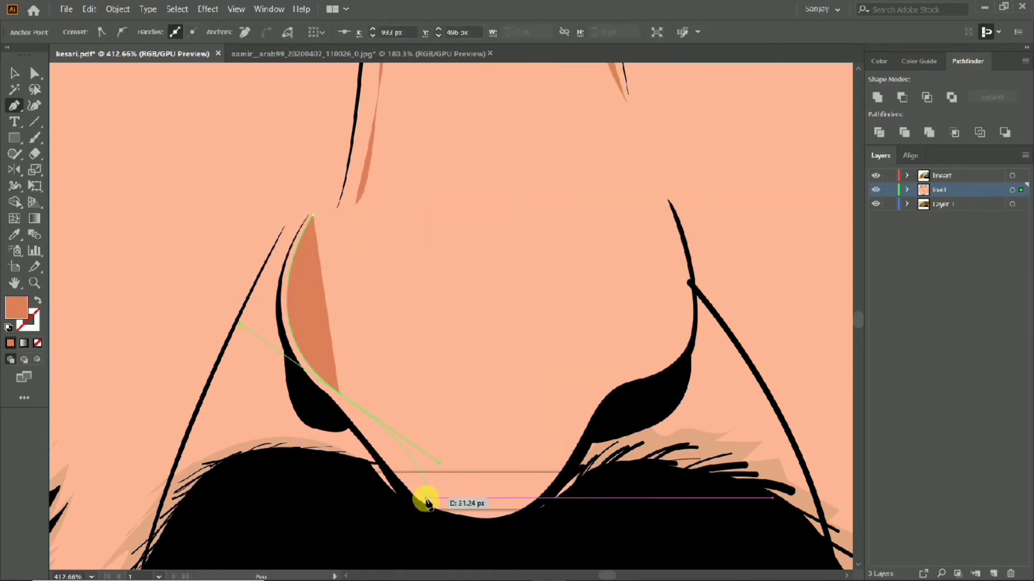
left_click(416, 489)
left_click_drag(433, 498, 511, 508)
left_click_drag(577, 432, 587, 423)
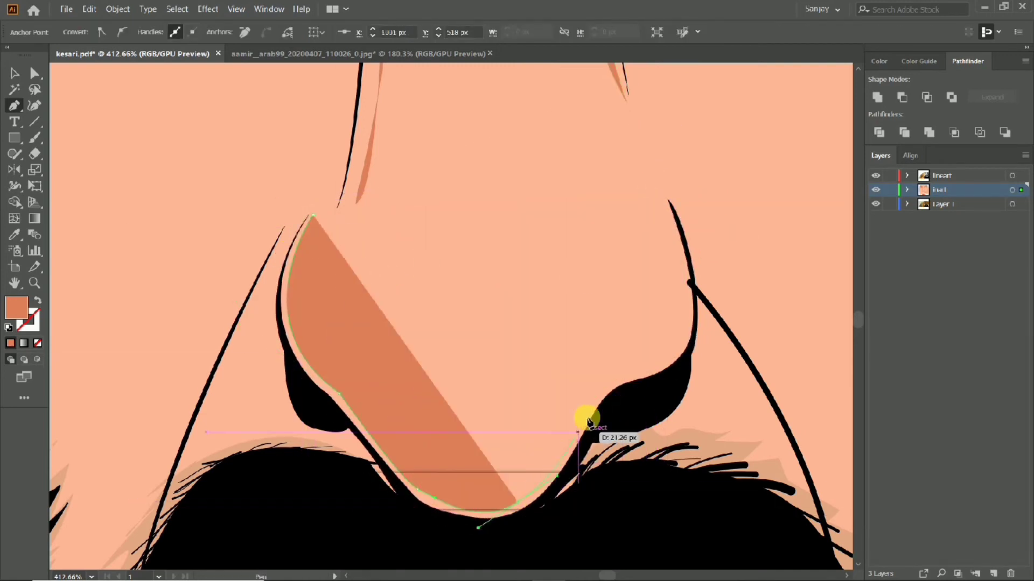
left_click_drag(635, 374, 637, 370)
scroll(669, 542, "up", 3)
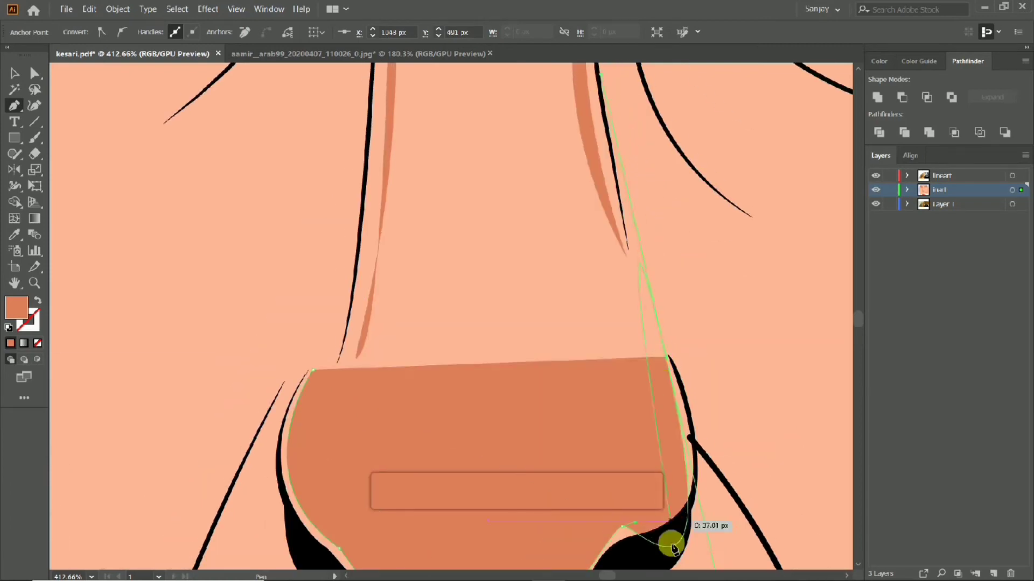
scroll(611, 330, "up", 3)
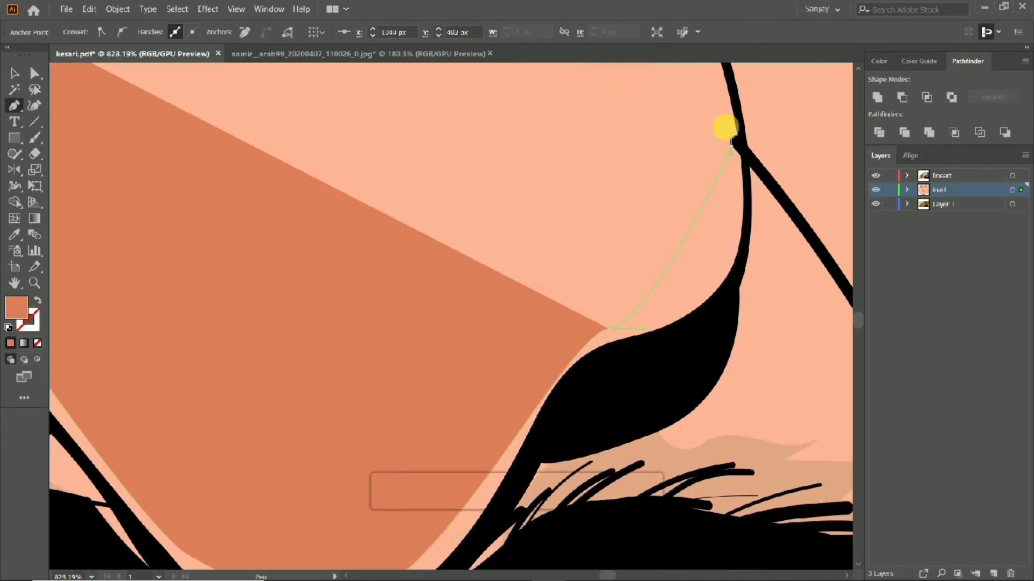
Step: Trace the path around the right nostril edge and the left nostril's lower curve, then finish it
left_click_drag(725, 127, 739, 217)
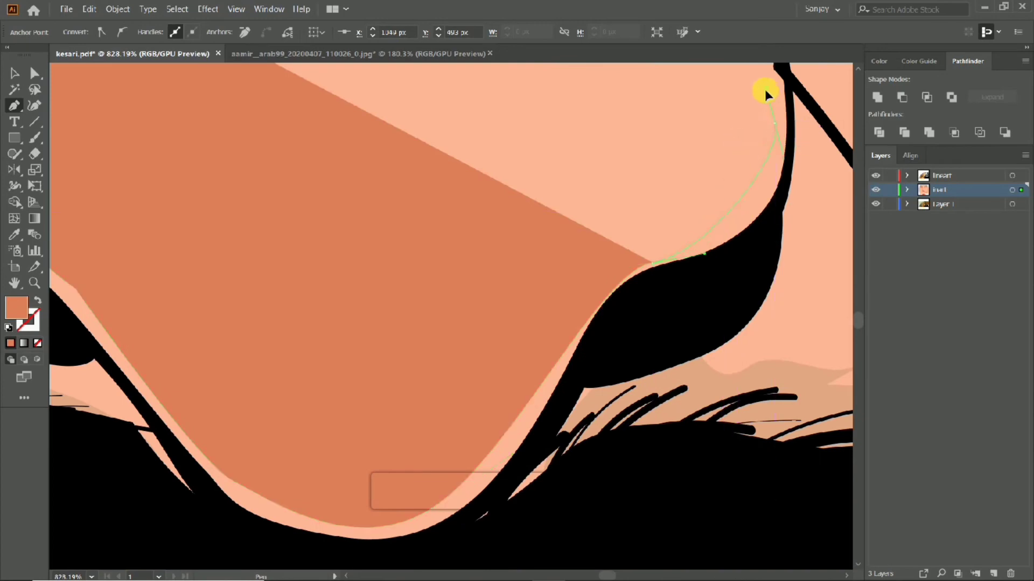
mouse_move(764, 91)
left_mouse_down()
mouse_move(684, 247)
mouse_move(745, 334)
left_mouse_up()
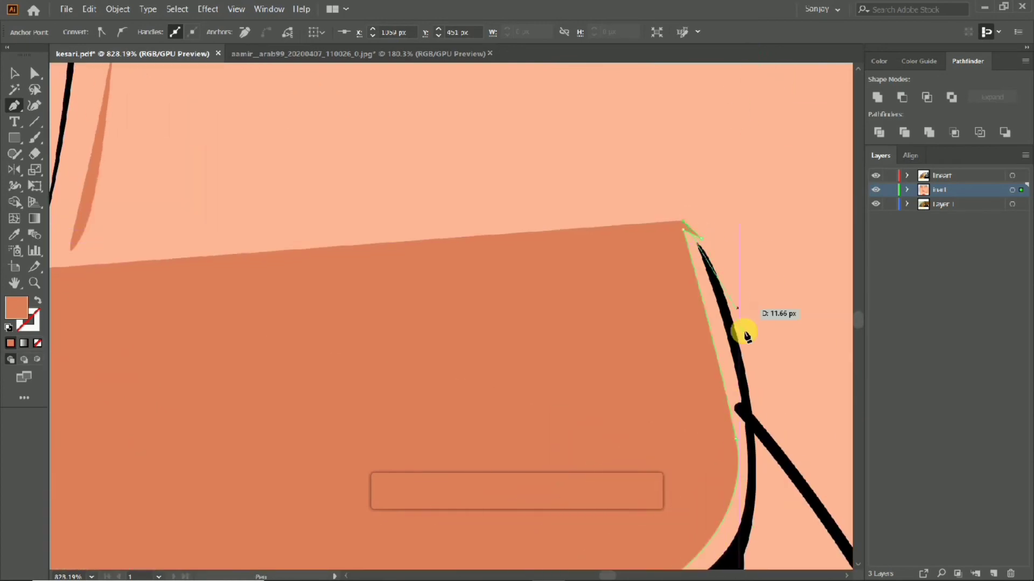
scroll(745, 525, "down", 2)
scroll(724, 346, "down", 2)
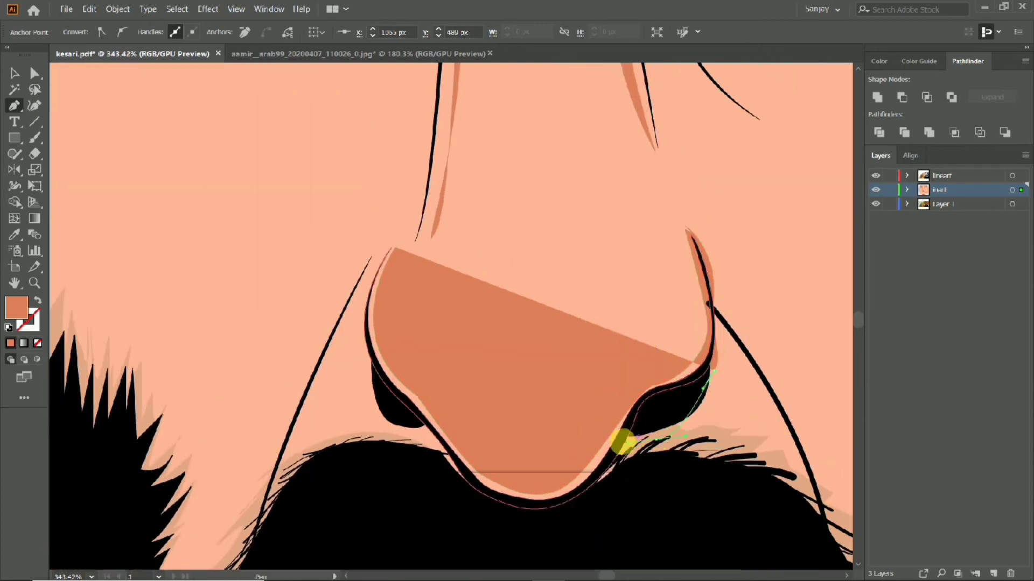
left_click_drag(406, 473, 397, 438)
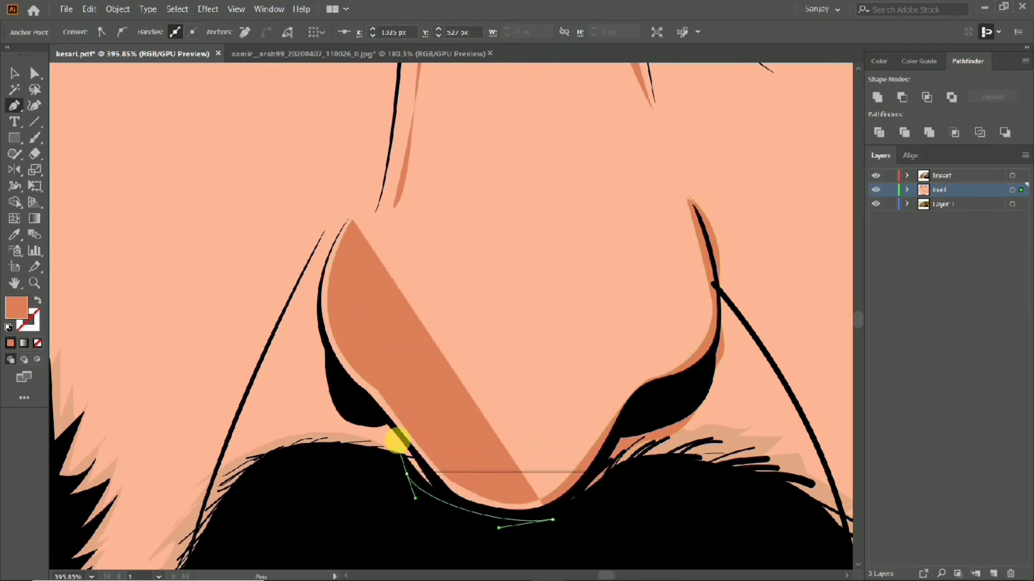
left_click_drag(377, 390, 332, 419)
left_click_drag(323, 378, 320, 343)
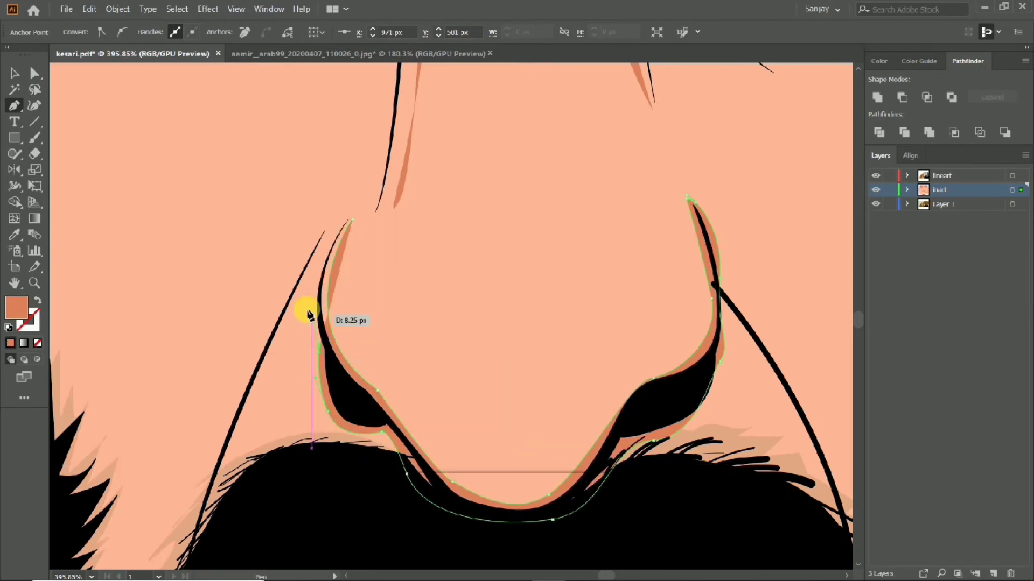
scroll(210, 265, "down", 3)
left_click(14, 73)
Step: Give the traced nose path a new fill colour that blends with the skin shading
scroll(380, 364, "down", 2)
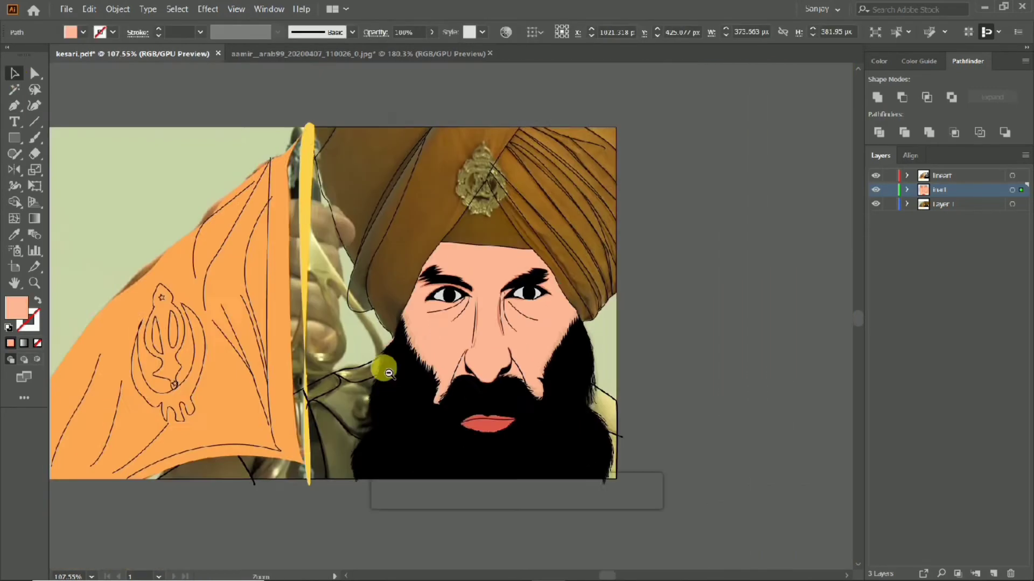
scroll(482, 381, "up", 3)
scroll(482, 381, "up", 4)
scroll(446, 301, "down", 2)
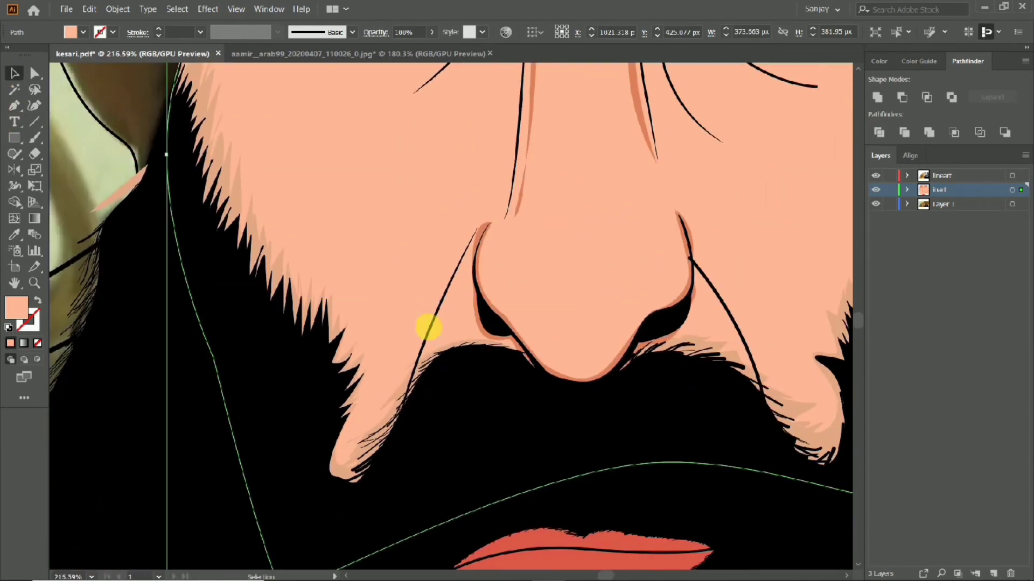
left_click(427, 330)
double_click(16, 307)
left_click(711, 163)
scroll(603, 254, "down", 3)
scroll(603, 254, "up", 2)
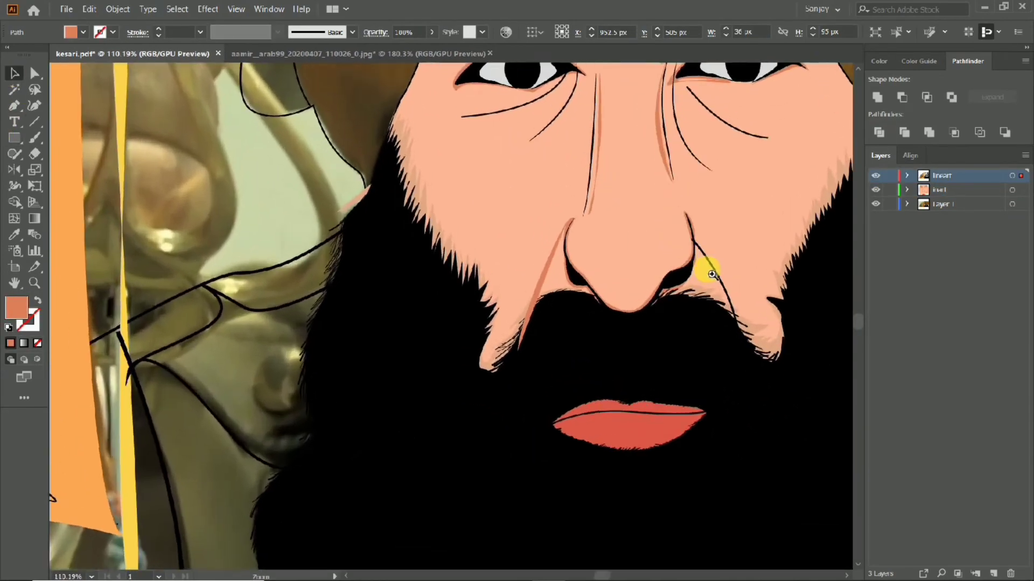
scroll(704, 270, "up", 1)
right_click(496, 276)
scroll(554, 379, "down", 2)
scroll(554, 380, "up", 1)
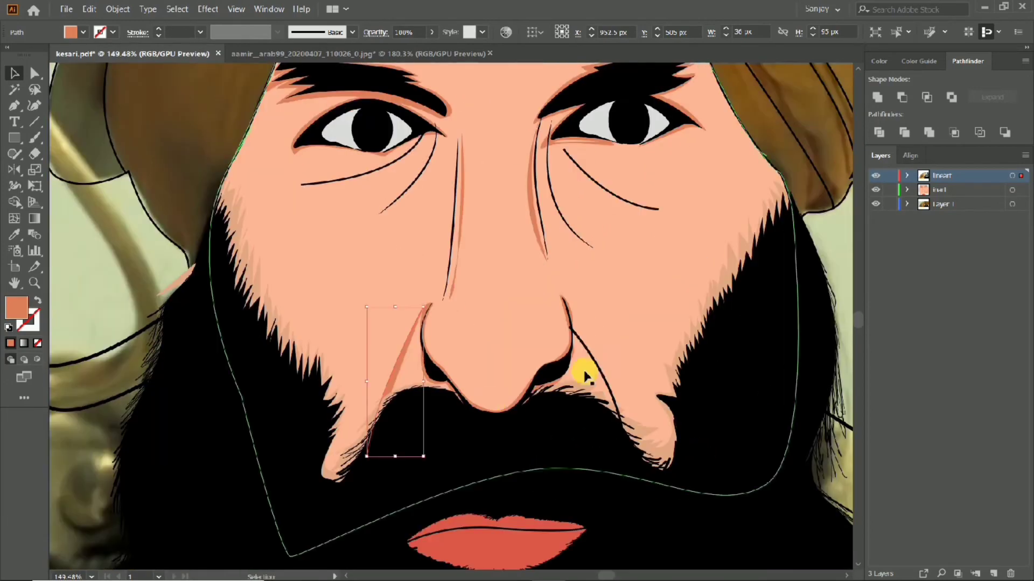
Step: Recolour the line beside the nose to match and bring up its stacking-order options
left_click(587, 369)
double_click(16, 308)
left_click(711, 164)
right_click(669, 304)
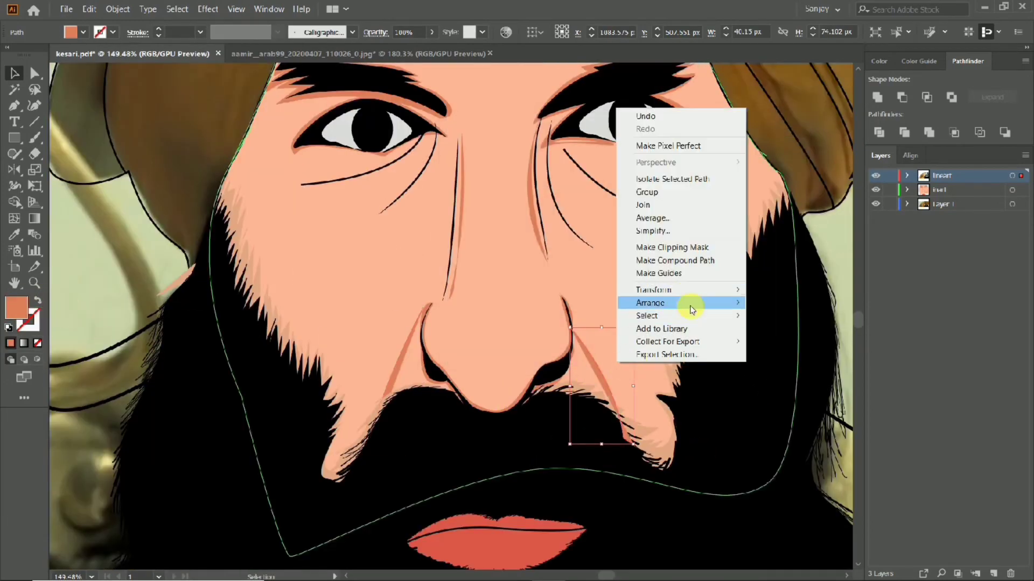
scroll(761, 339, "down", 2)
scroll(589, 323, "down", 3)
scroll(525, 272, "down", 1)
Step: Select both pupils and fill them dark navy blue at hue 238°
scroll(612, 351, "up", 3)
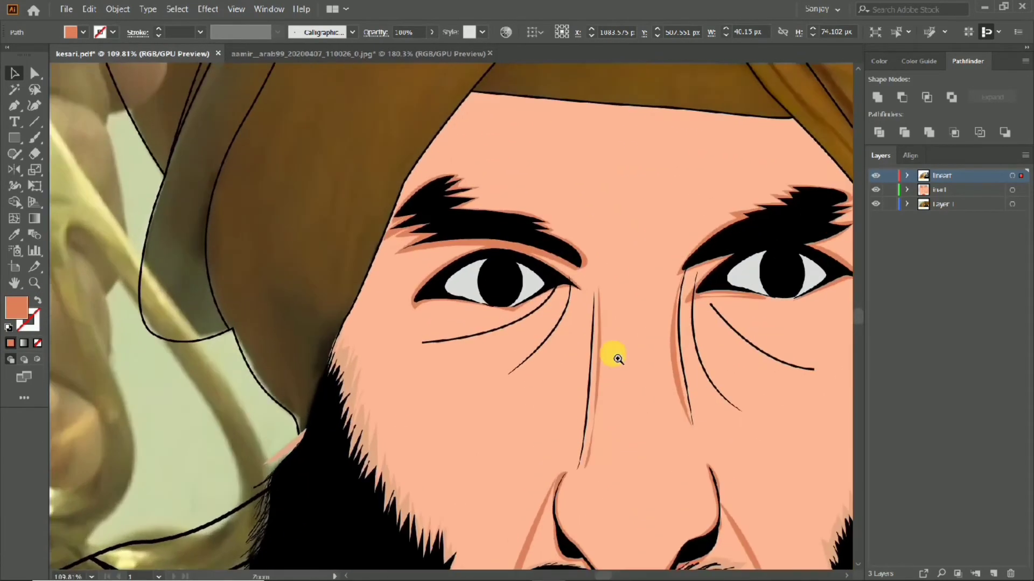
scroll(653, 283, "up", 2)
scroll(519, 254, "down", 5)
scroll(696, 350, "up", 3)
scroll(696, 351, "up", 3)
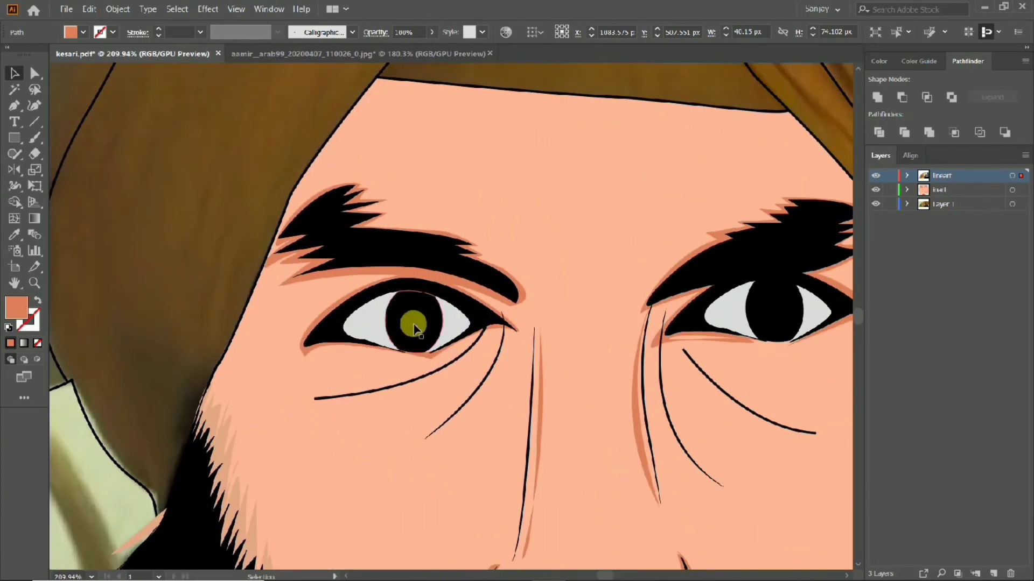
left_click(410, 323)
scroll(491, 347, "up", 1)
left_click(683, 323, "shift")
double_click(19, 311)
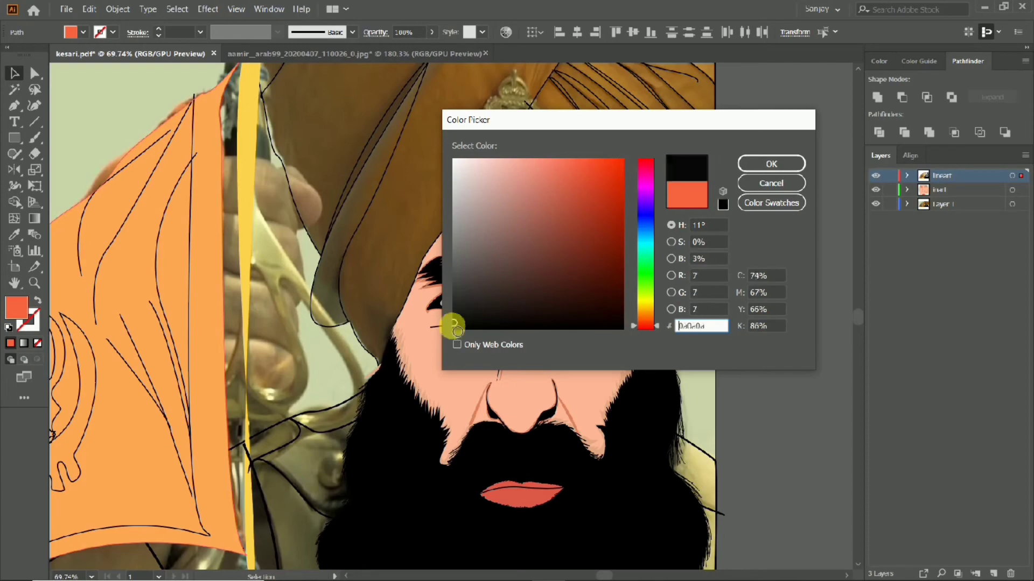
left_click(646, 216)
left_click(752, 166)
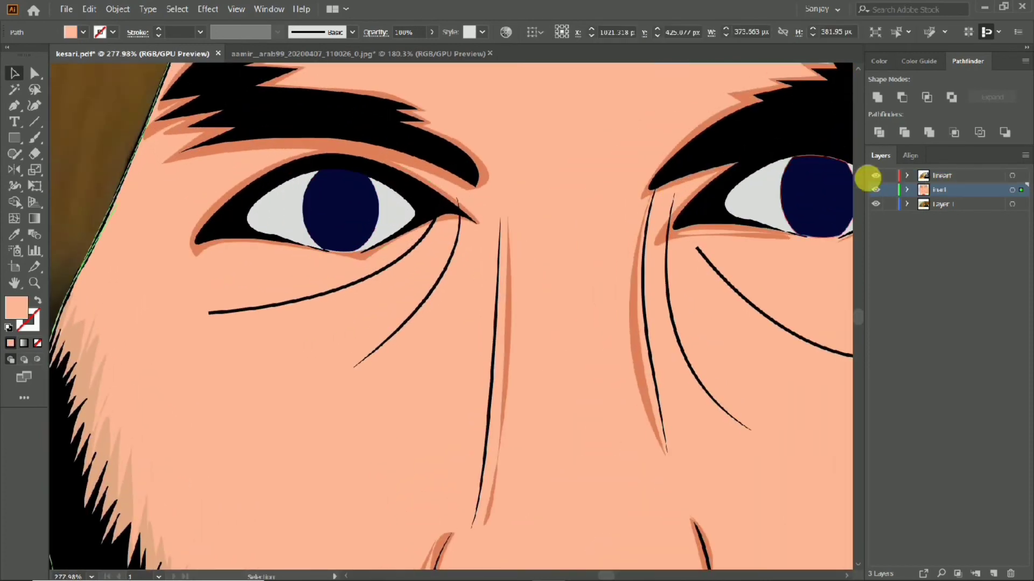
Step: Draw small black ellipses inside the left pupil, then undo them
left_click(940, 176)
left_click_drag(15, 138, 76, 169)
scroll(410, 228, "up", 3)
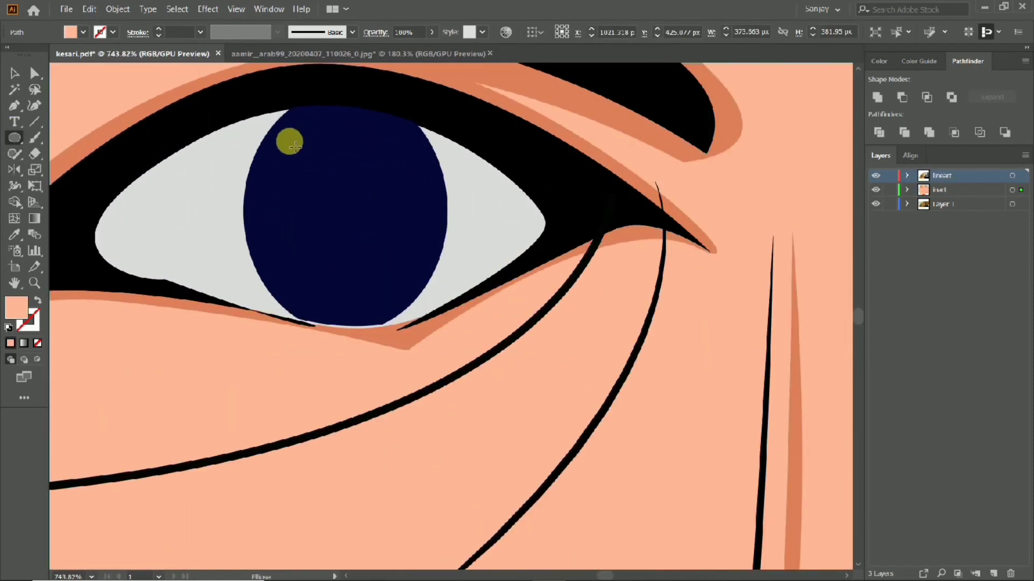
left_click_drag(295, 145, 403, 281)
scroll(346, 259, "down", 3)
scroll(346, 260, "up", 2)
double_click(16, 308)
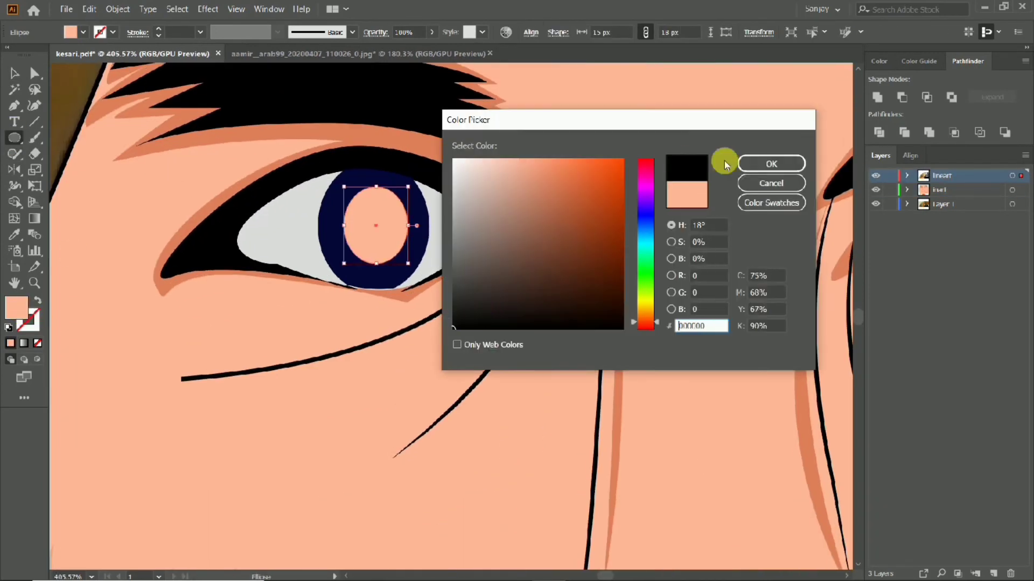
left_click(754, 164)
scroll(410, 281, "down", 3)
scroll(337, 293, "up", 3)
left_click_drag(239, 250, 300, 318)
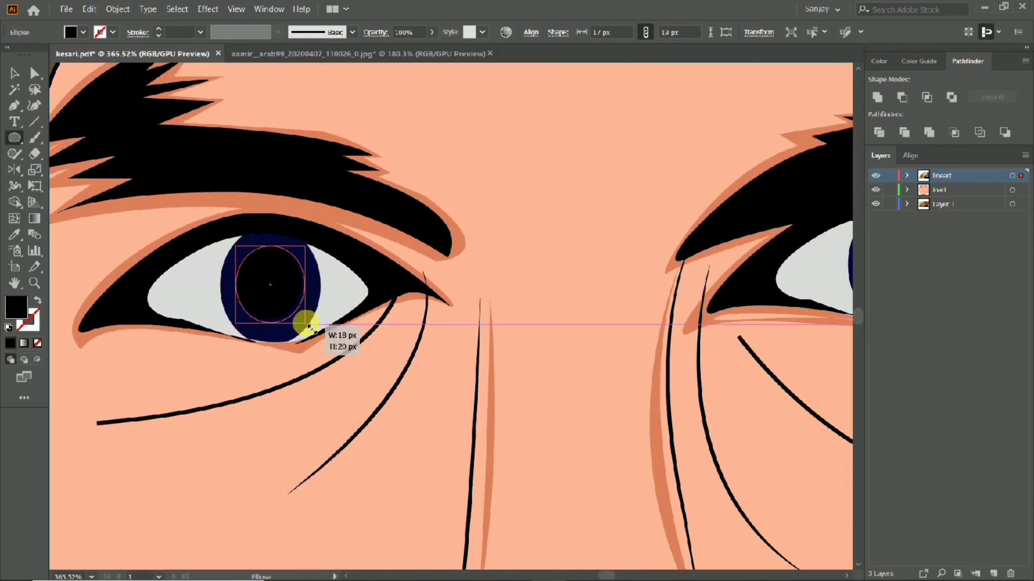
scroll(318, 300, "up", 2)
key("ctrl+z")
Step: Make an 80% scaled copy of the left pupil and recolour it a brighter blue
left_click(293, 318)
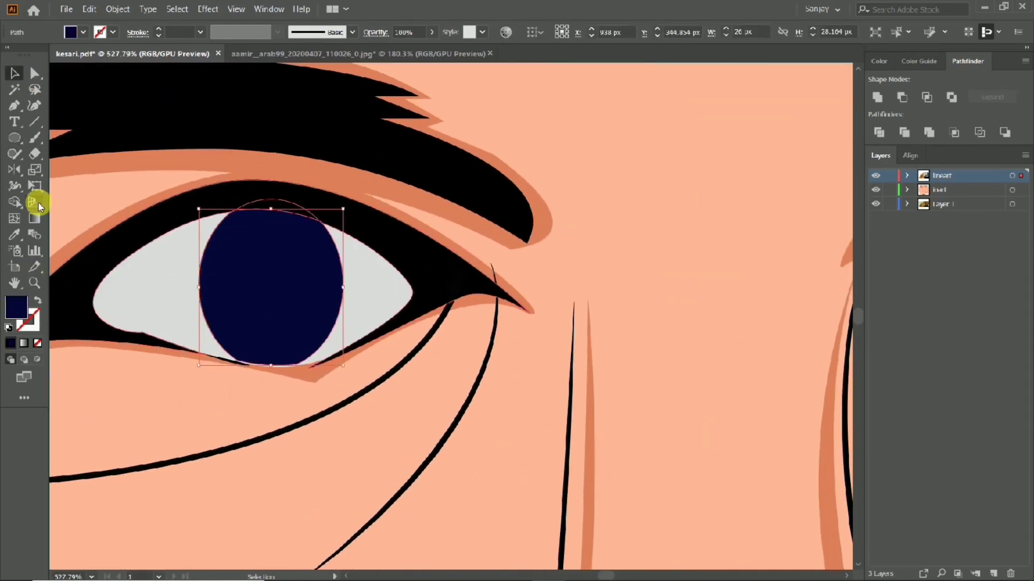
double_click(35, 170)
type("80")
left_click(445, 404)
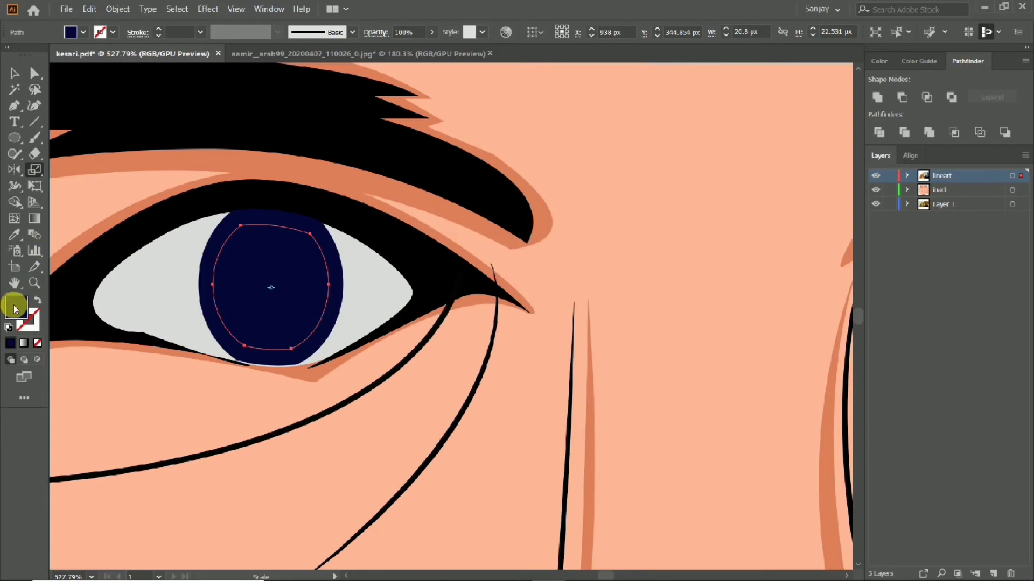
double_click(15, 308)
left_click(750, 183)
left_click(878, 61)
left_click_drag(931, 131, 945, 127)
Step: Reselect the brighter blue inner pupil for gradient editing
scroll(530, 165, "down", 3)
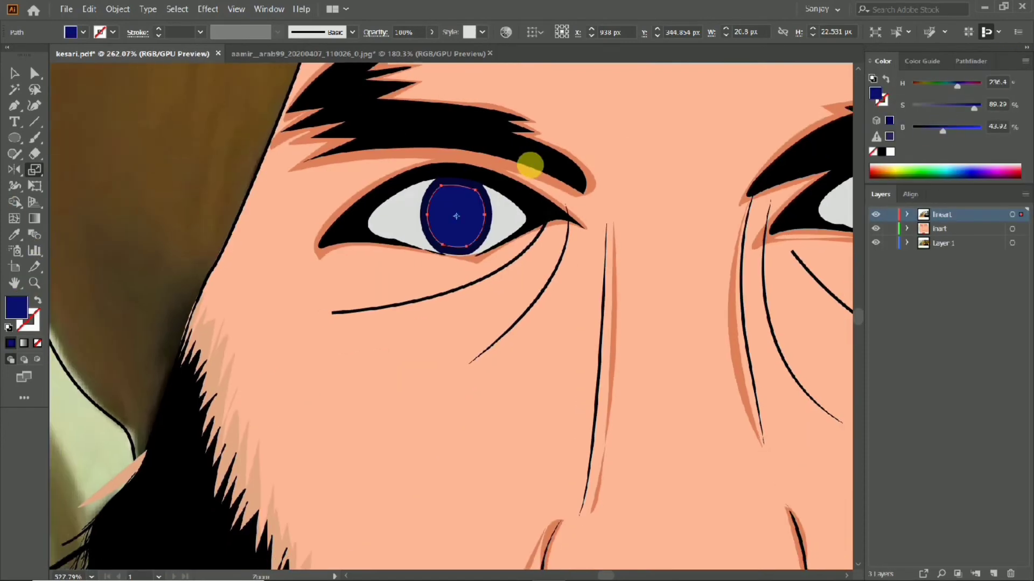
scroll(530, 165, "down", 2)
scroll(438, 214, "down", 2)
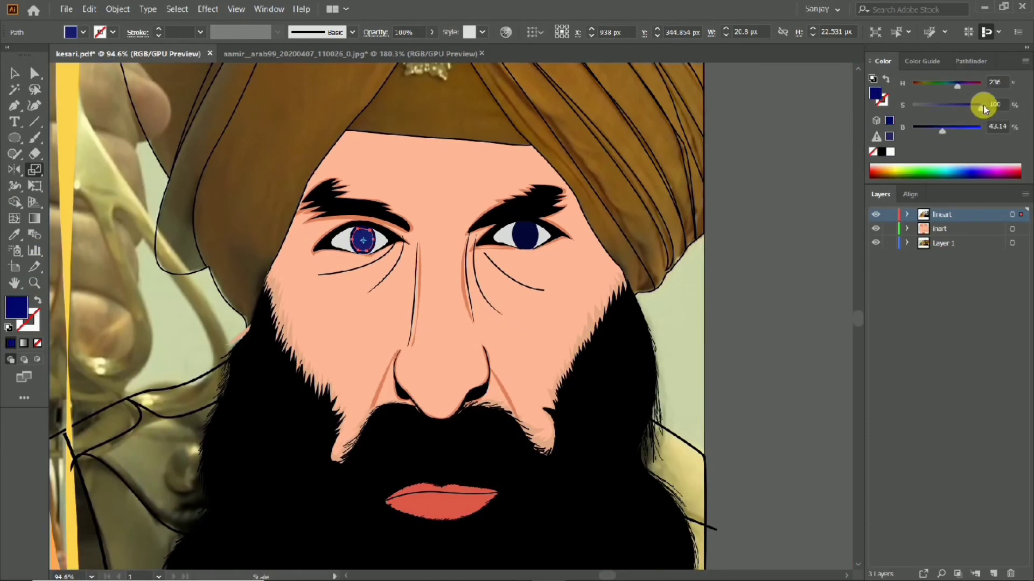
key("v")
scroll(380, 255, "up", 1)
scroll(422, 261, "up", 1)
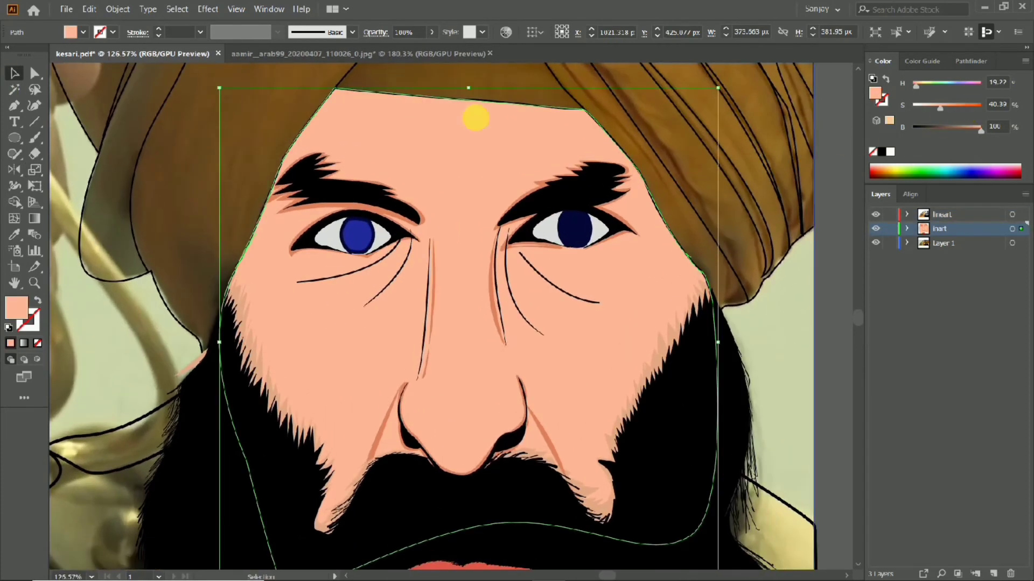
scroll(669, 265, "up", 2)
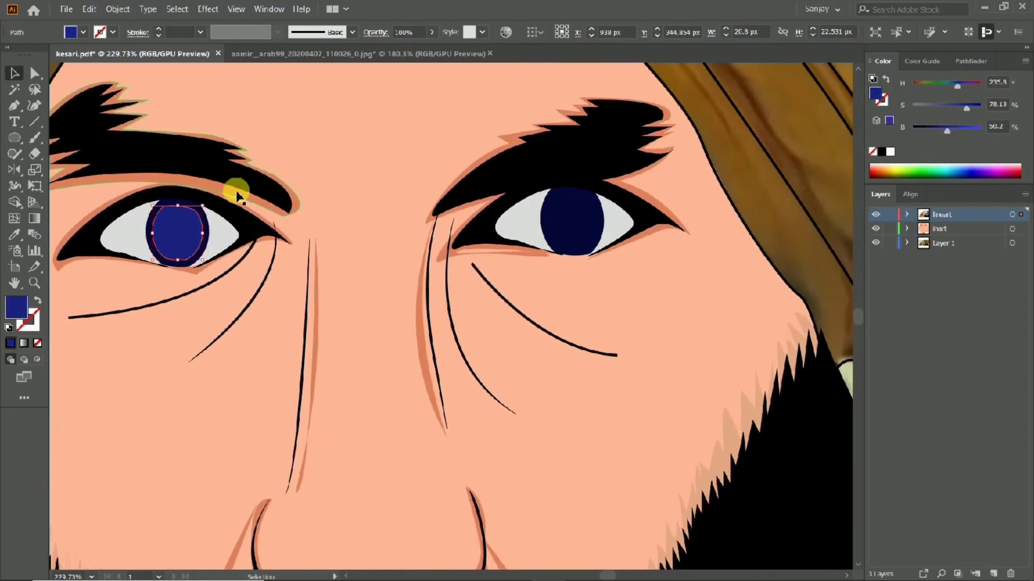
left_click(173, 329)
scroll(194, 215, "up", 3)
left_click(33, 219)
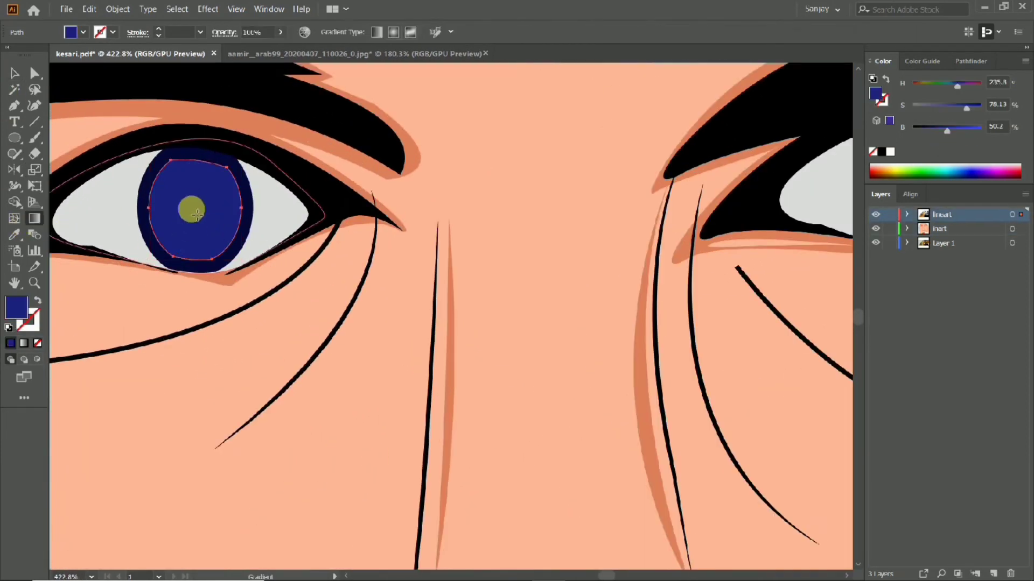
Step: Try a gradient on the inner pupil, then undo it back to solid blue
left_click(197, 214)
left_click_drag(212, 238, 198, 204)
key("ctrl+0")
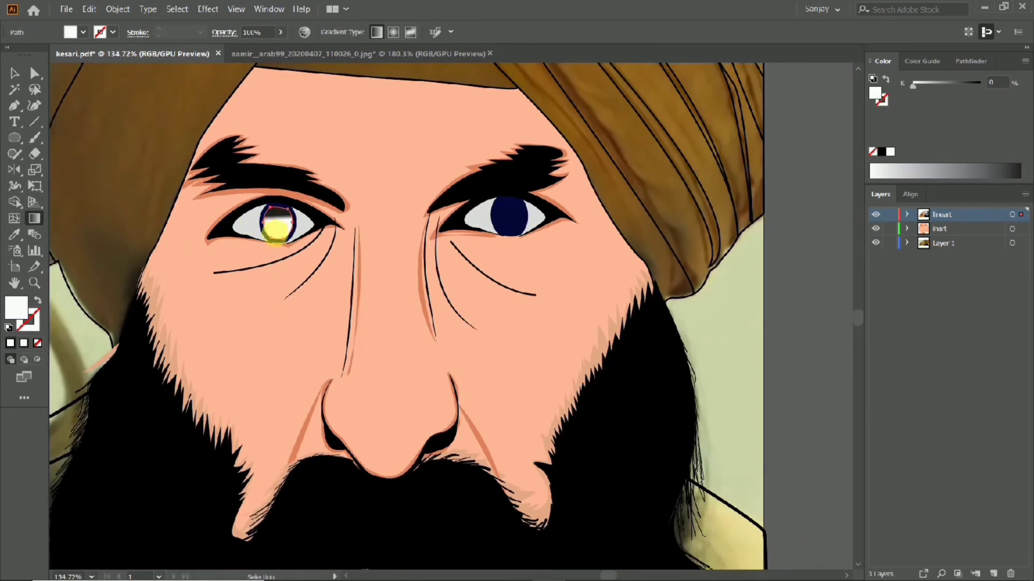
scroll(276, 237, "up", 2)
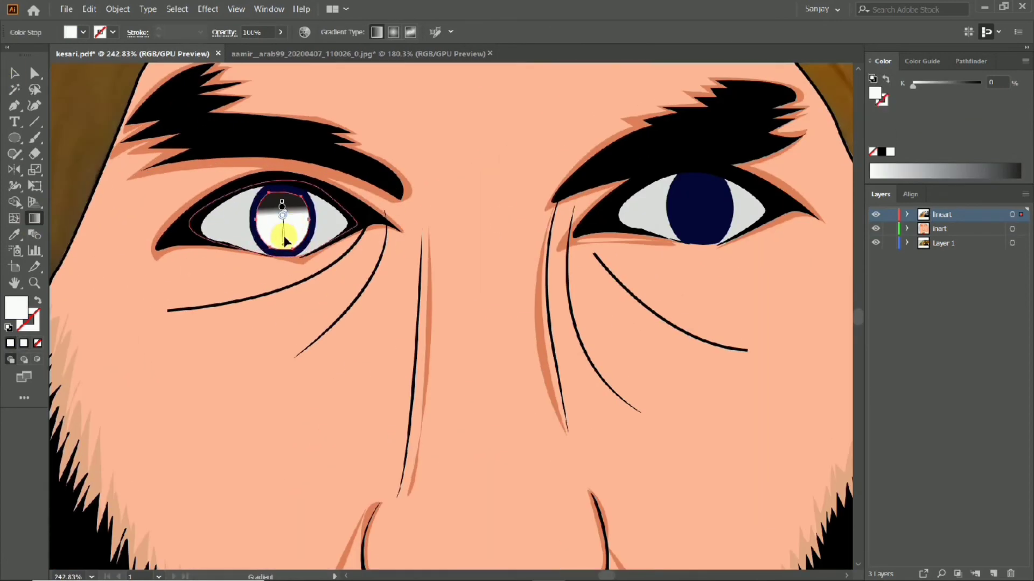
left_click(15, 74)
key("ctrl+z")
key("ctrl+z")
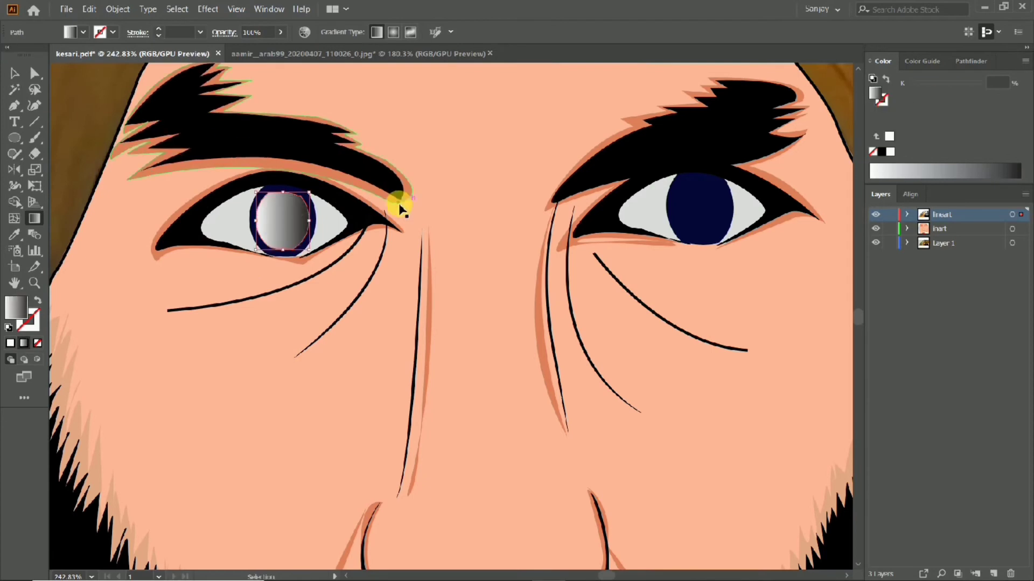
key("ctrl+z")
scroll(438, 194, "up", 2)
Step: Give the left iris a vertical gradient and make its first stop blue
left_click(222, 260)
left_click(223, 262)
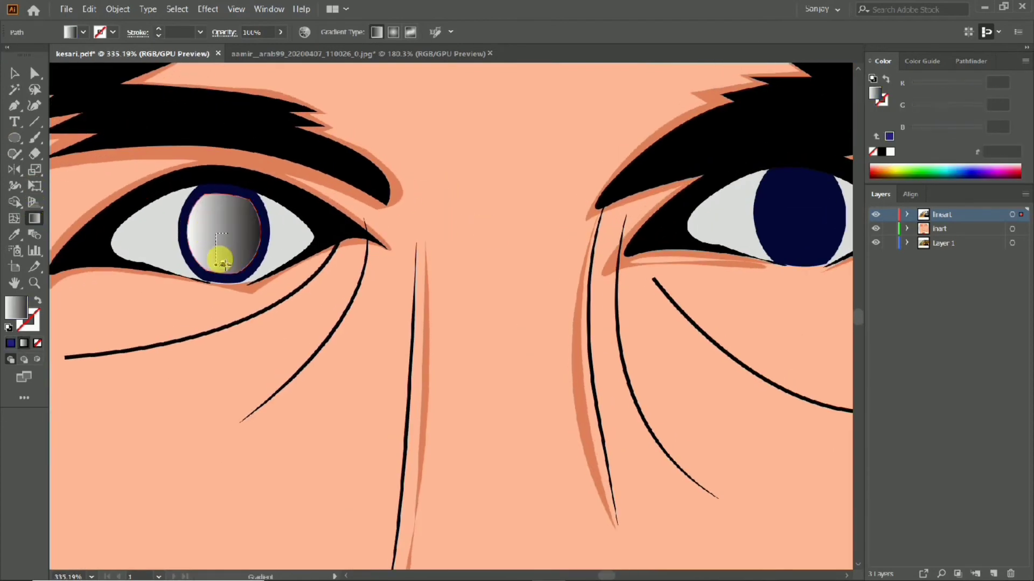
left_click_drag(220, 221, 221, 266)
scroll(190, 265, "up", 1)
double_click(224, 219)
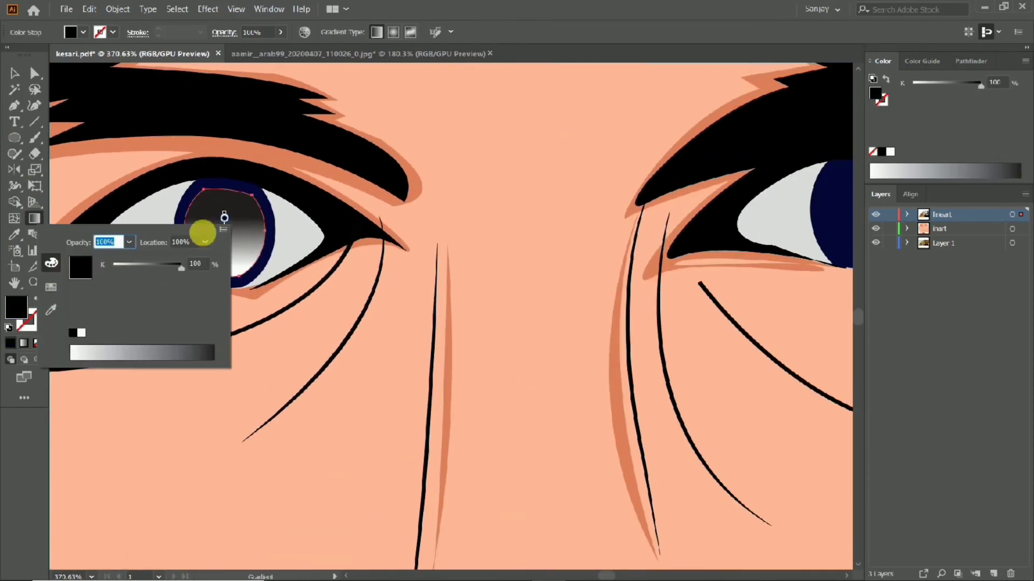
left_click(143, 296)
left_click(362, 247)
scroll(403, 254, "down", 8)
scroll(404, 254, "up", 4)
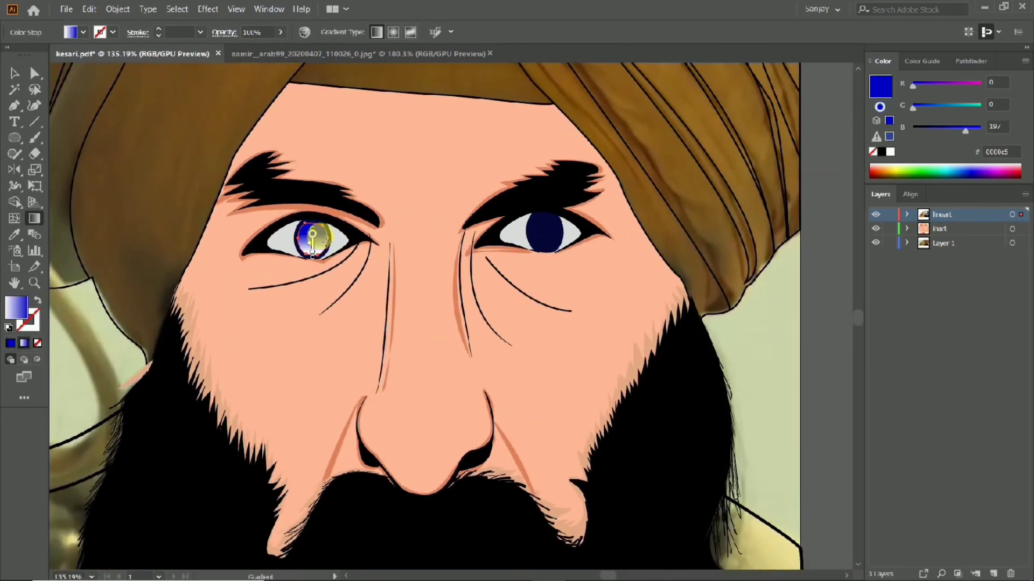
Step: Adjust another gradient stop's colour by raising its green and red amounts
double_click(312, 233)
left_click_drag(211, 300, 213, 301)
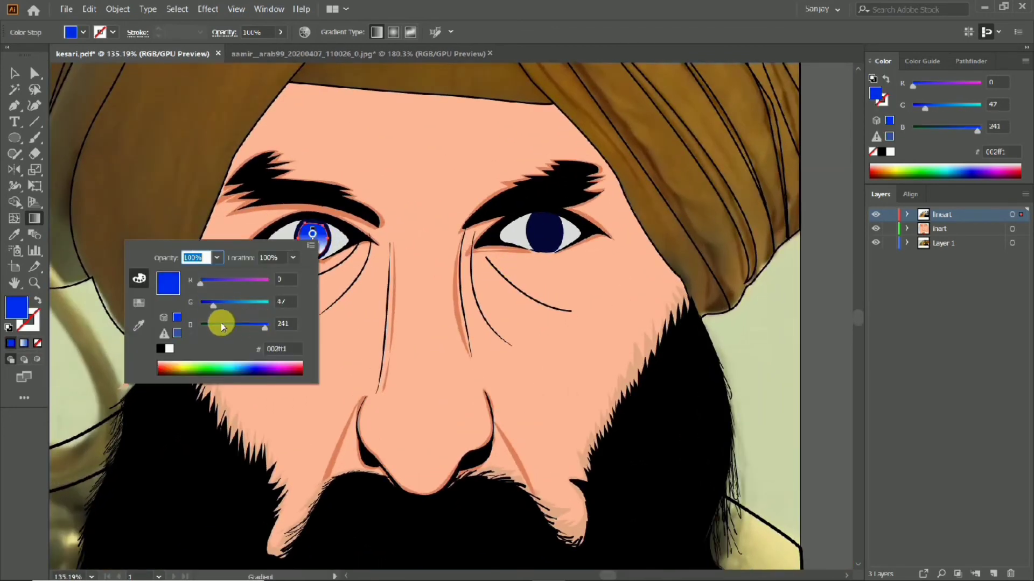
left_click(257, 283)
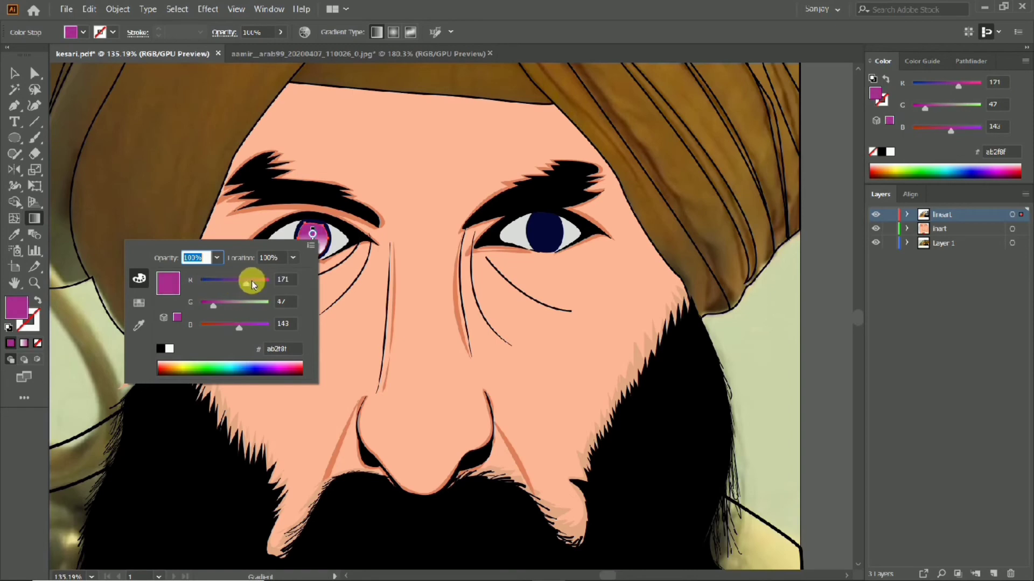
scroll(406, 205, "down", 2)
scroll(266, 247, "up", 5)
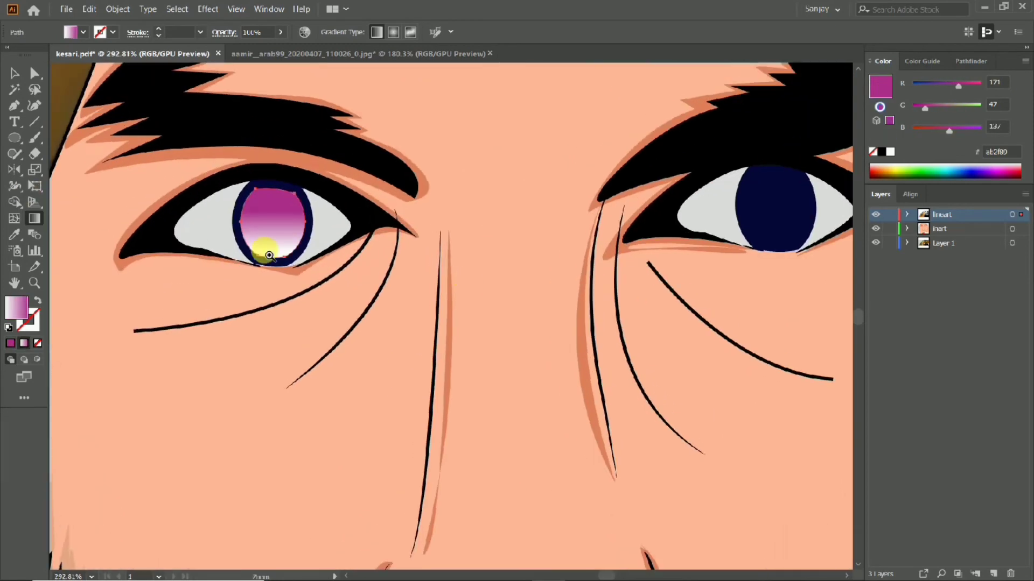
Step: Switch the bottom gradient stop to HSB mode and set it to blue
double_click(273, 251)
left_click(270, 262)
left_click(302, 282)
left_click(270, 261)
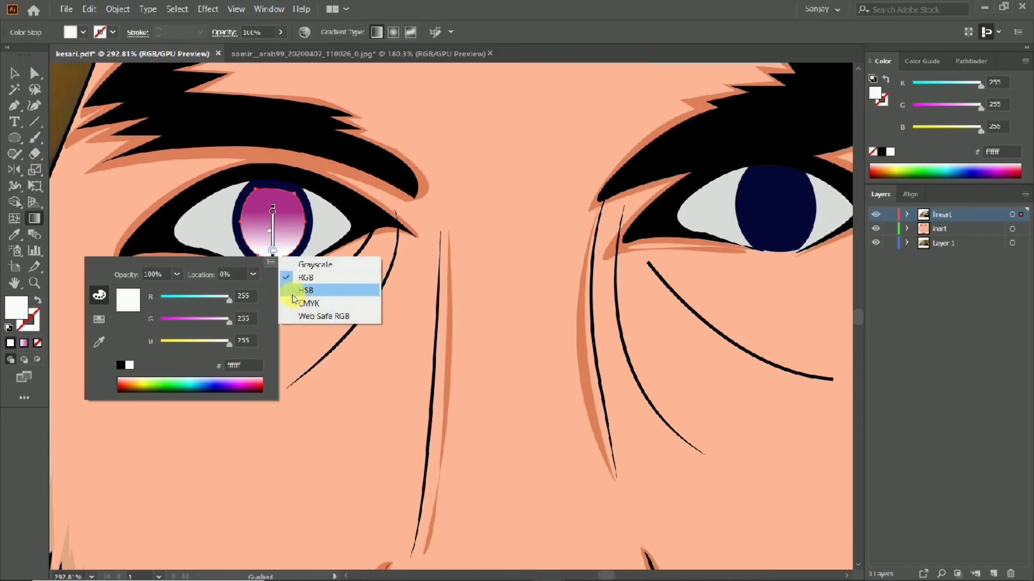
left_click(304, 291)
left_click_drag(203, 339, 182, 318)
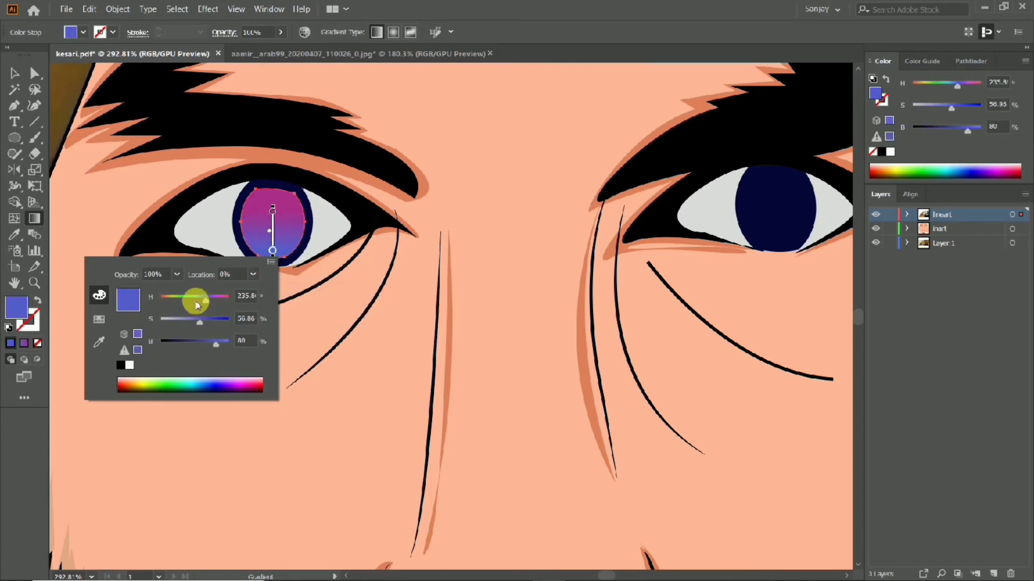
Step: Darken the top gradient stop and shift its hue toward blue-violet
double_click(273, 210)
scroll(211, 259, "down", 3)
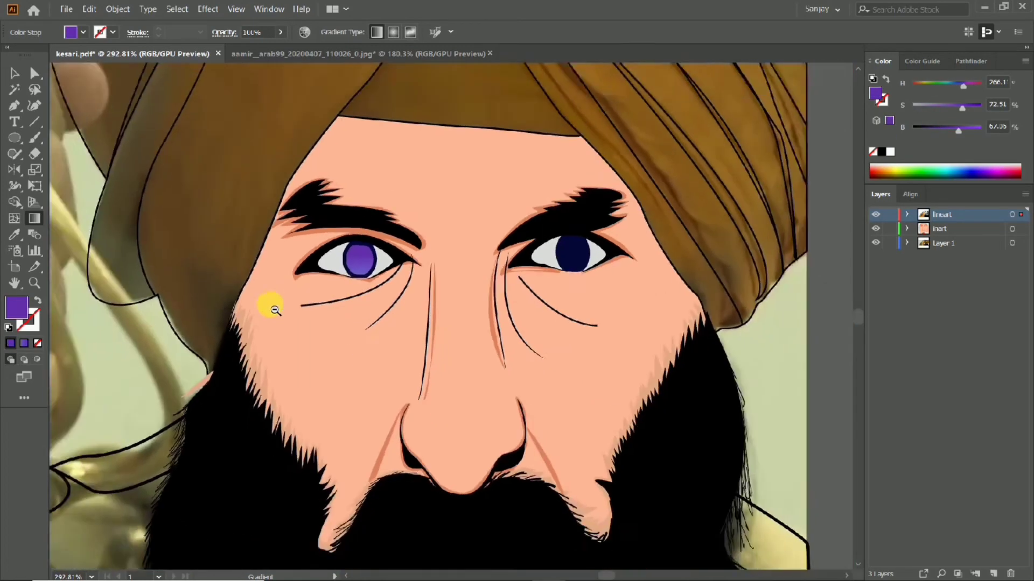
scroll(299, 300, "up", 2)
double_click(300, 256)
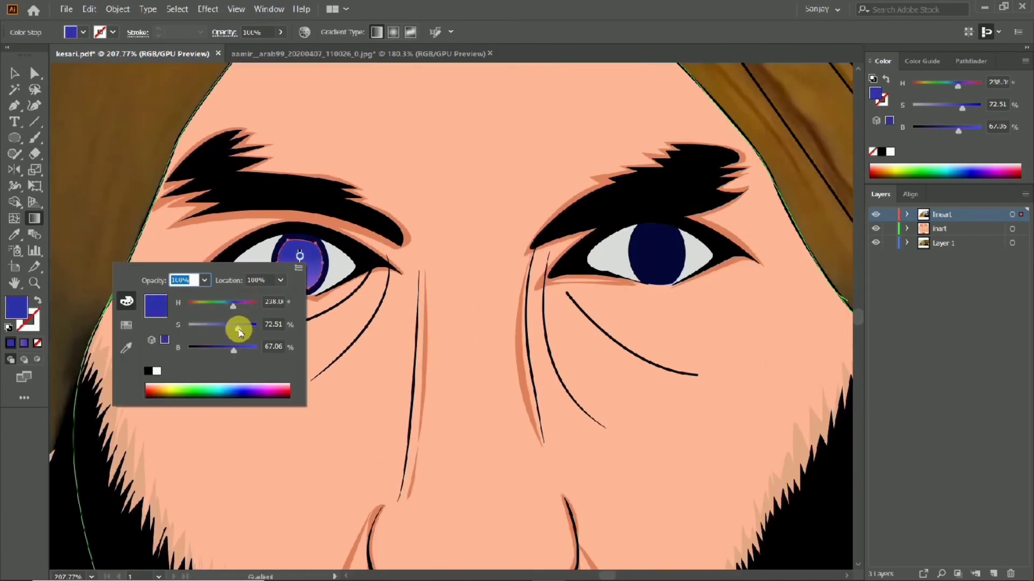
left_click_drag(228, 346, 238, 307)
left_click(334, 258)
scroll(329, 270, "up", 3)
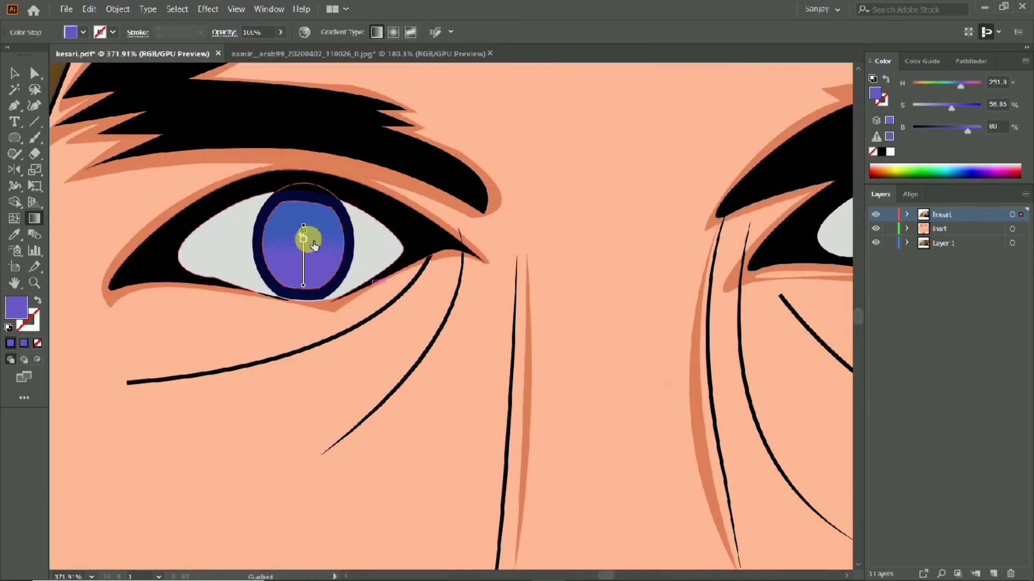
scroll(314, 246, "up", 2)
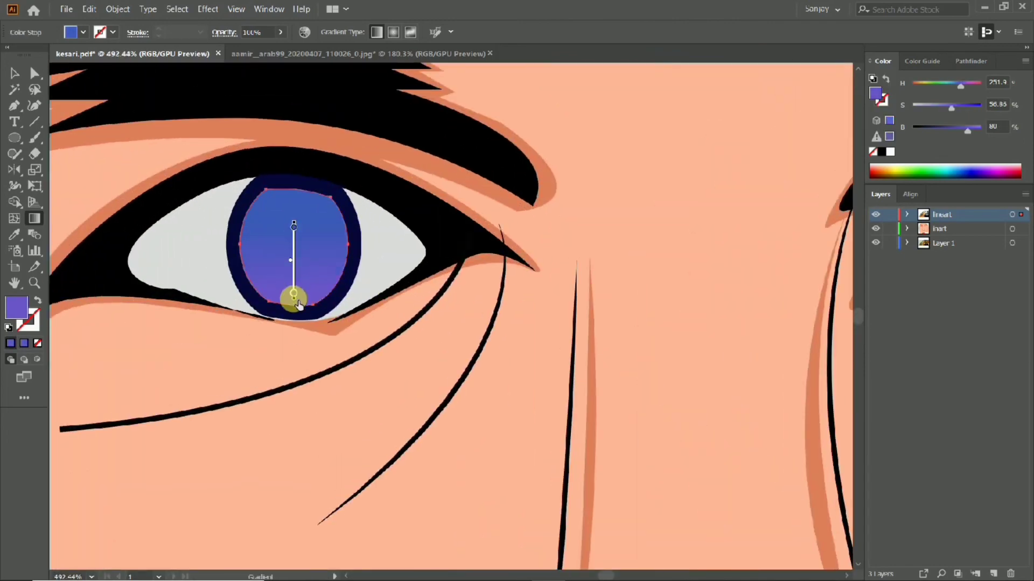
double_click(293, 294)
scroll(495, 346, "down", 5)
left_click(496, 346)
Step: Copy the left iris's blue-purple gradient onto the right iris with the Eyedropper
left_click(33, 172)
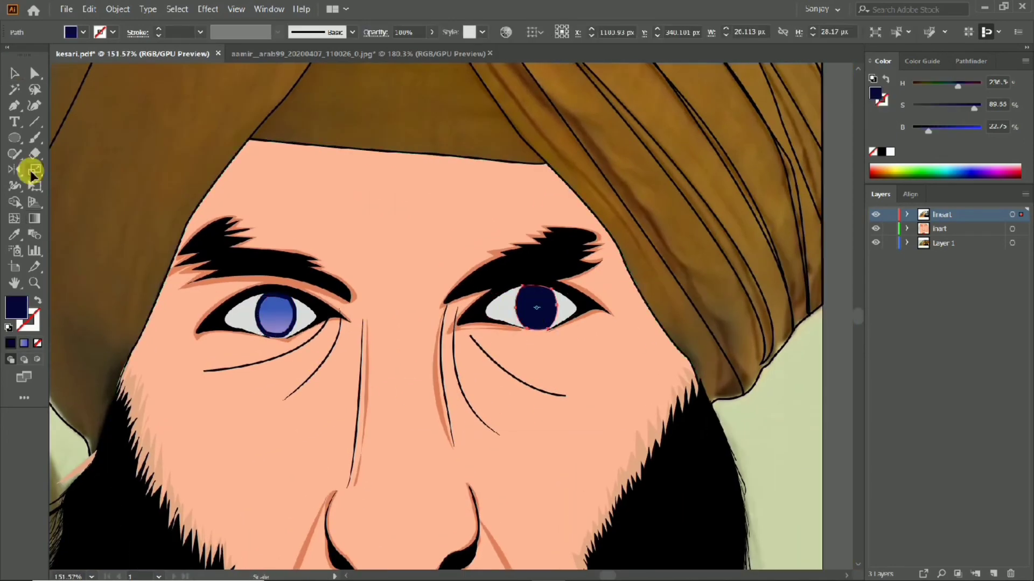
left_click(14, 234)
left_click(277, 317)
scroll(369, 323, "up", 5)
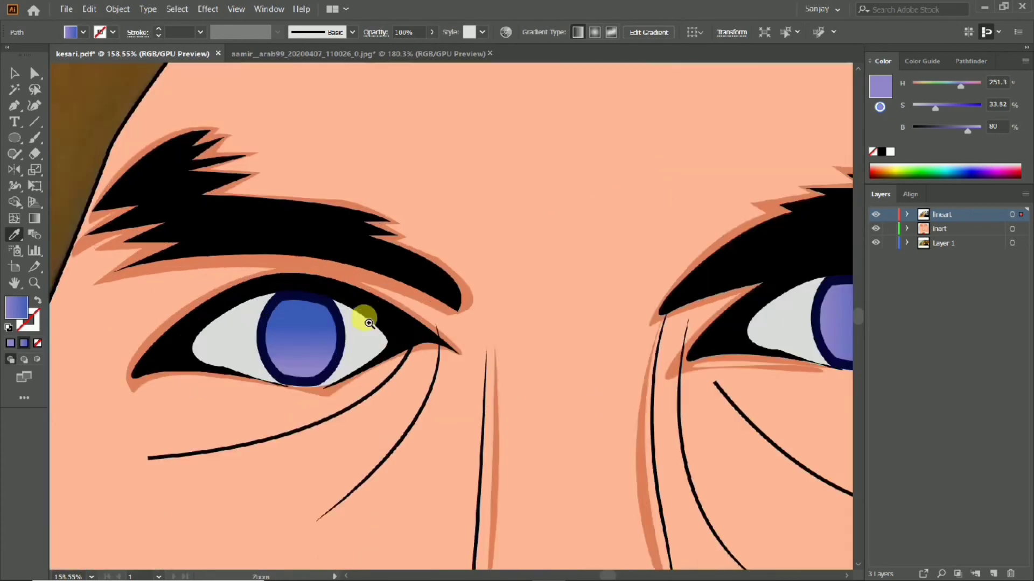
Step: Draw an inner ellipse in the left iris with its lower gradient stop white (ffffff)
left_click(15, 137)
scroll(296, 332, "up", 8)
left_click_drag(268, 297, 391, 451)
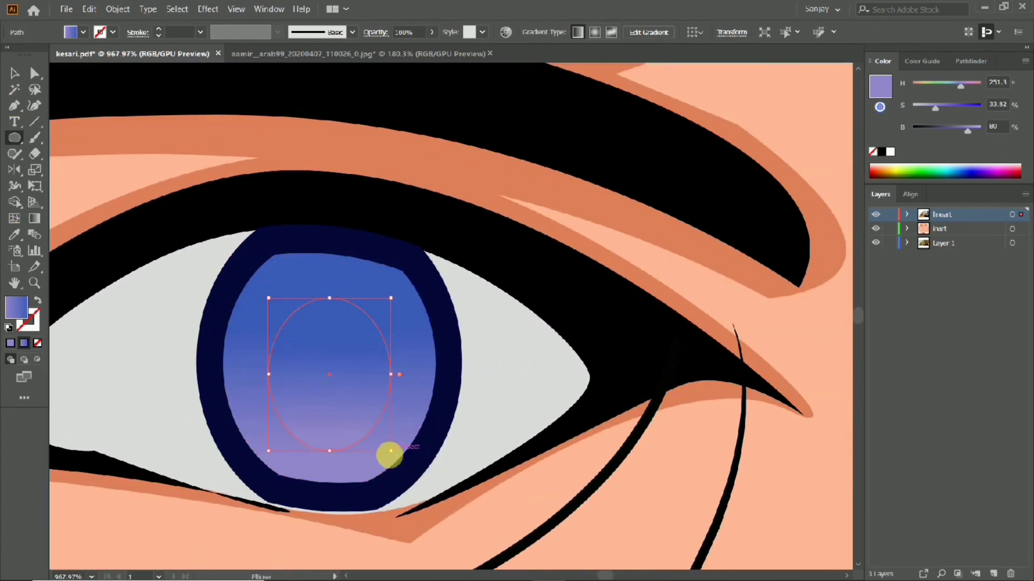
double_click(390, 455)
type("ffffff")
left_click(777, 161)
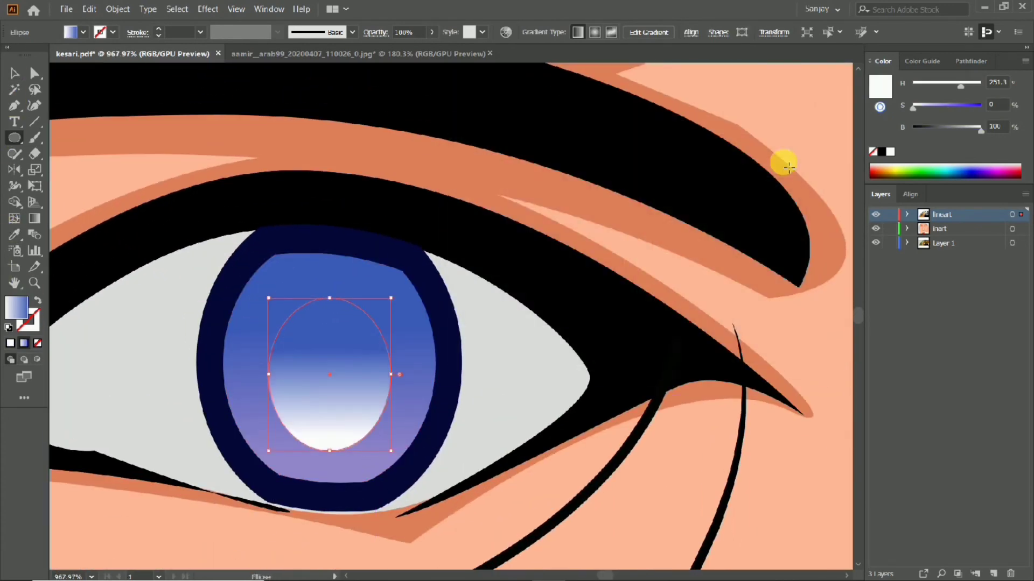
Step: Return to the Selection tool and check the inner ellipse's context menu
double_click(22, 311)
key("Escape")
key("v")
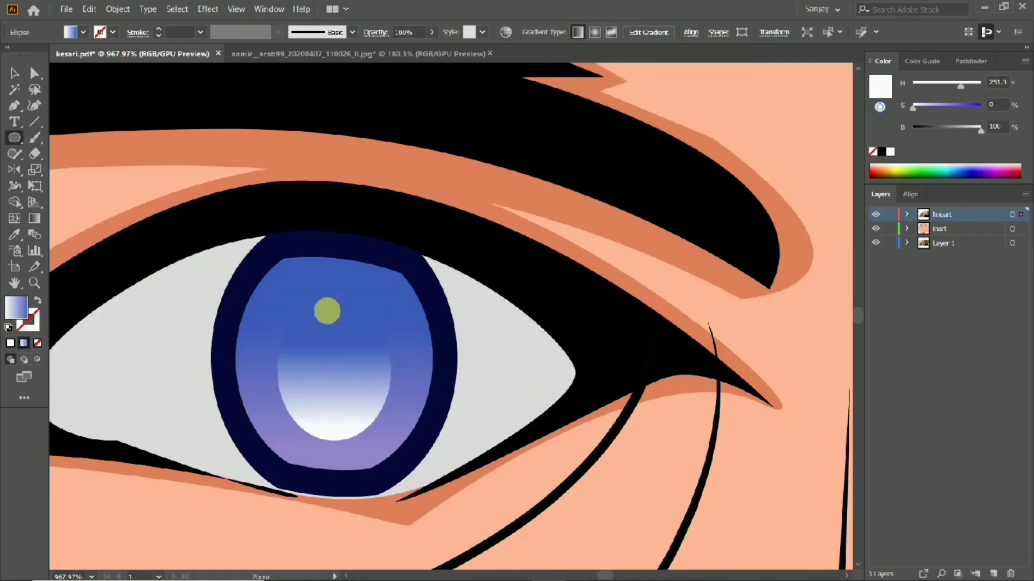
scroll(325, 307, "down", 4)
scroll(366, 463, "up", 2)
double_click(21, 311)
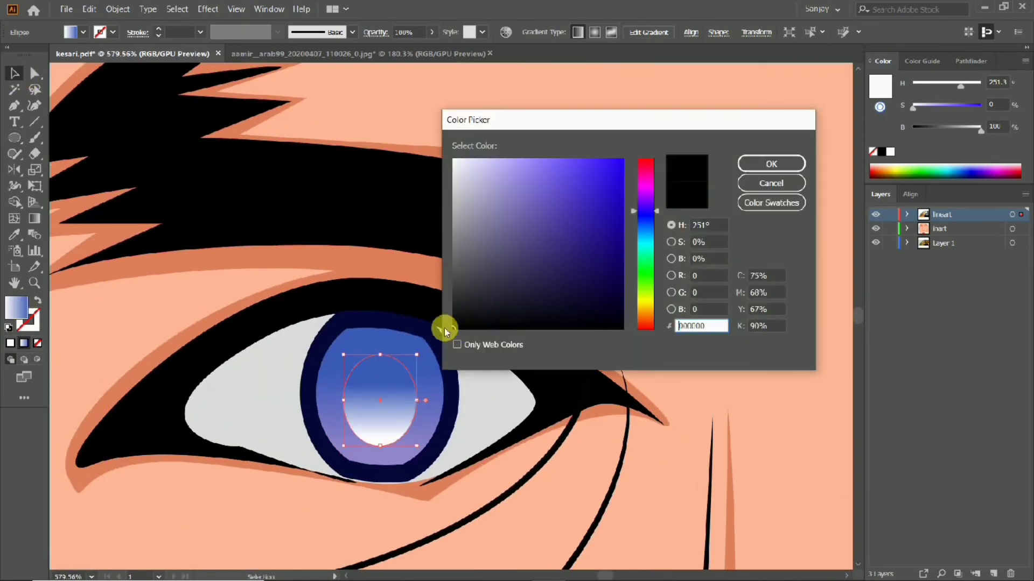
key("Escape")
scroll(538, 323, "down", 5)
right_click(431, 119)
key("Escape")
Step: Set the fill colour to black and make the top artwork layer active
scroll(527, 341, "down", 2)
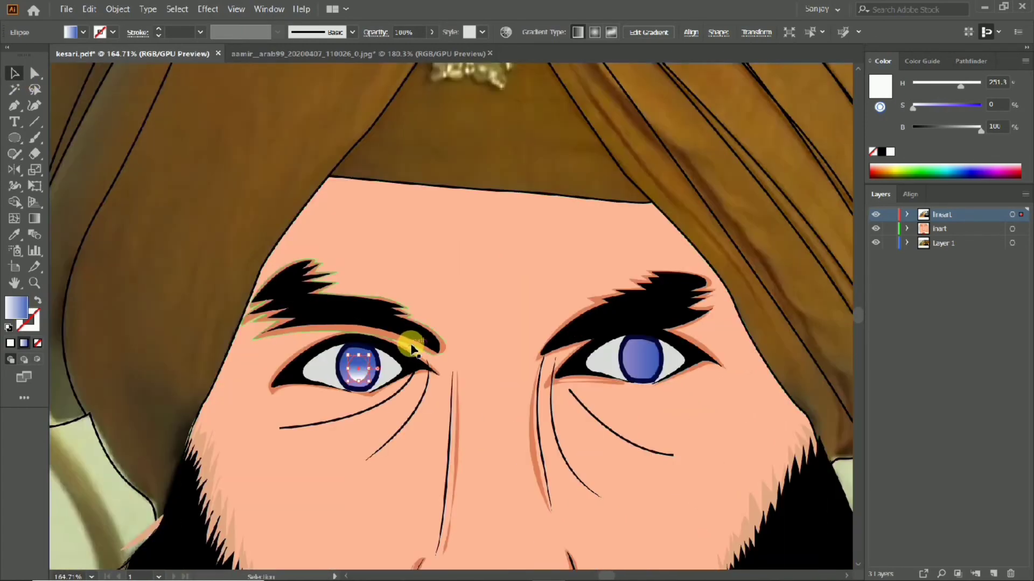
scroll(161, 277, "down", 5)
left_click(260, 211)
double_click(17, 308)
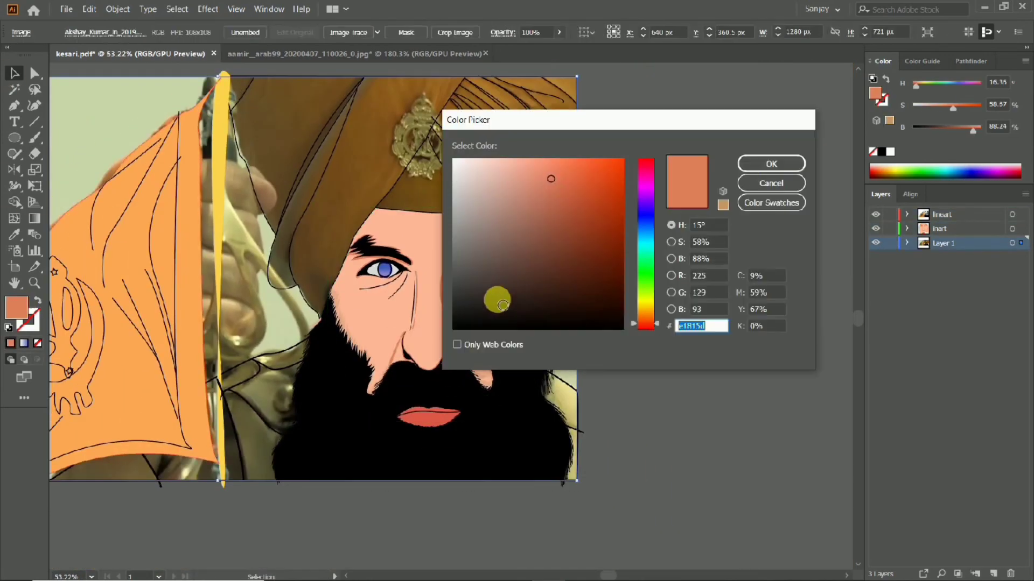
left_click(459, 366)
left_click(768, 164)
left_click(942, 214)
scroll(386, 256, "up", 5)
Step: Draw a black pupil ellipse inside the left iris and resize it slightly
left_click(12, 111)
key("l")
scroll(413, 353, "up", 3)
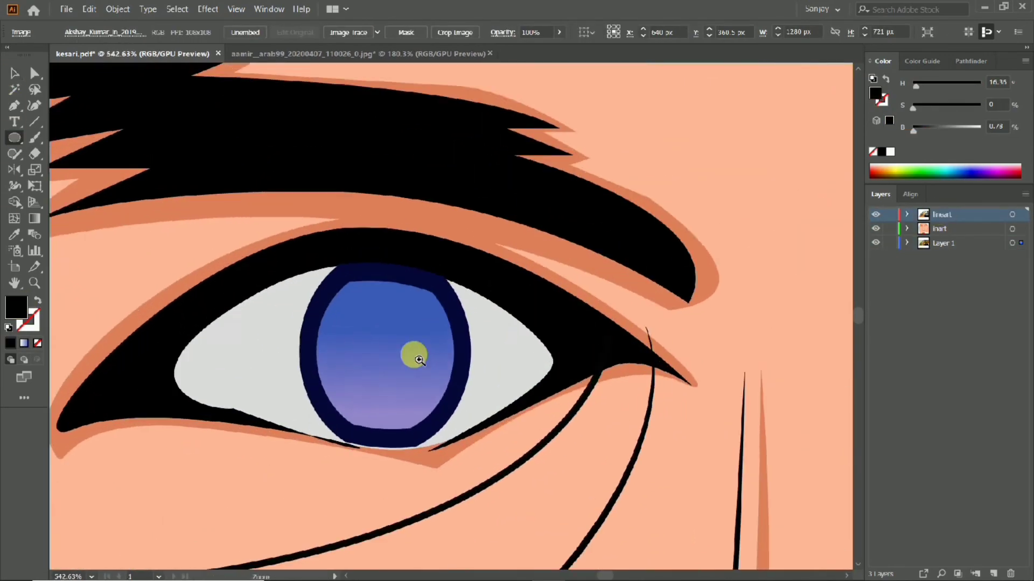
scroll(425, 377, "up", 2)
mouse_move(344, 274)
left_mouse_down()
mouse_move(485, 454)
mouse_move(454, 445)
mouse_move(469, 371)
left_mouse_up()
scroll(474, 377, "down", 10)
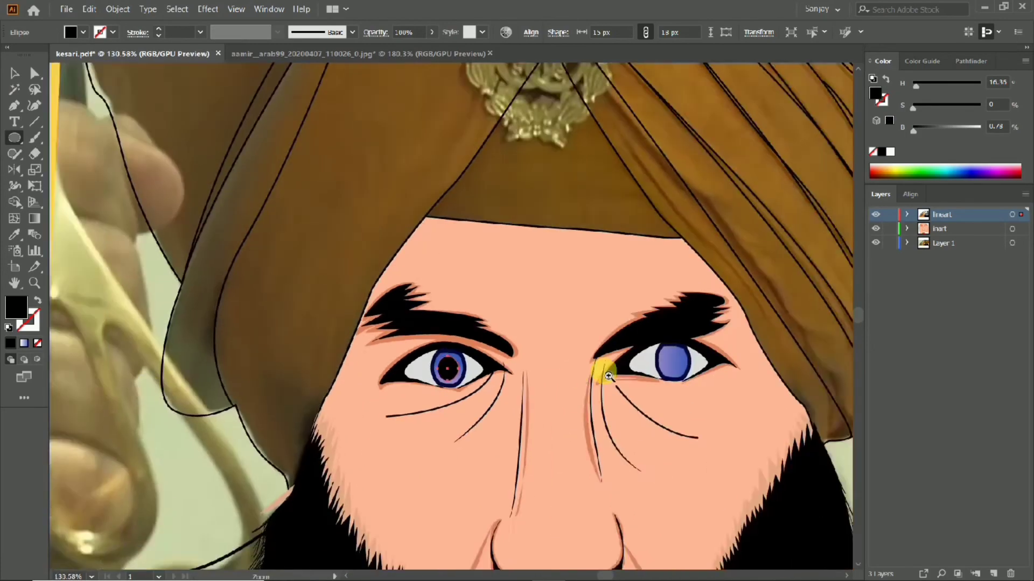
scroll(572, 381, "up", 3)
scroll(445, 341, "up", 3)
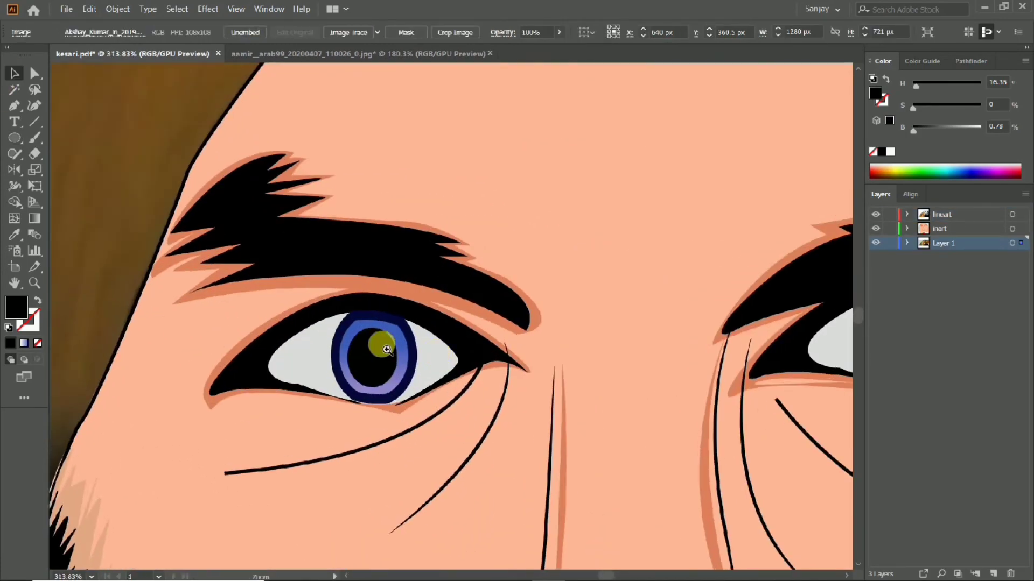
scroll(362, 300, "up", 2)
left_click_drag(363, 300, 307, 310)
scroll(354, 355, "up", 2)
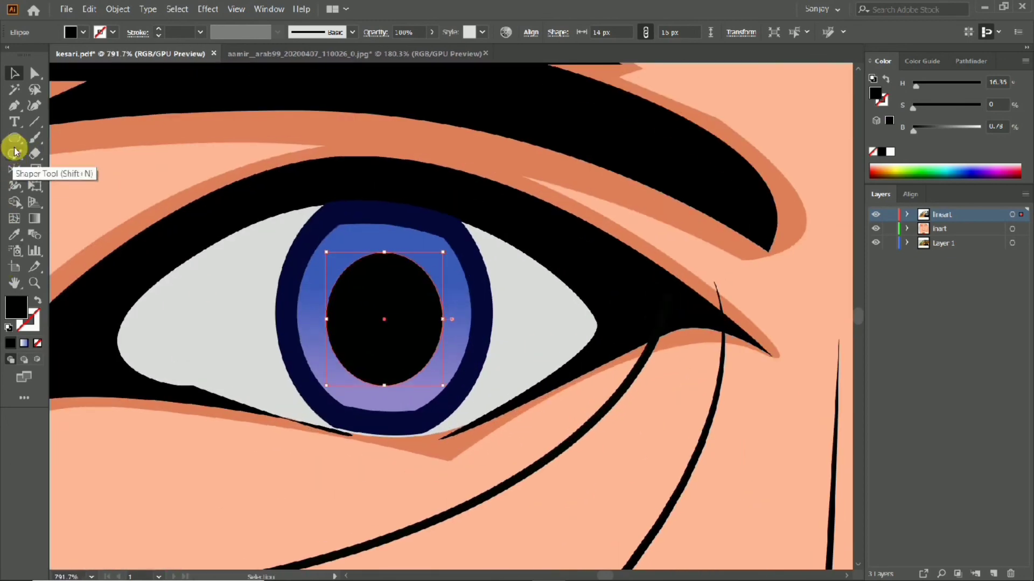
Step: Add a white highlight ellipse and duplicate the pupil group into the right eye
key("l")
scroll(415, 302, "up", 4)
left_click_drag(385, 297, 561, 326)
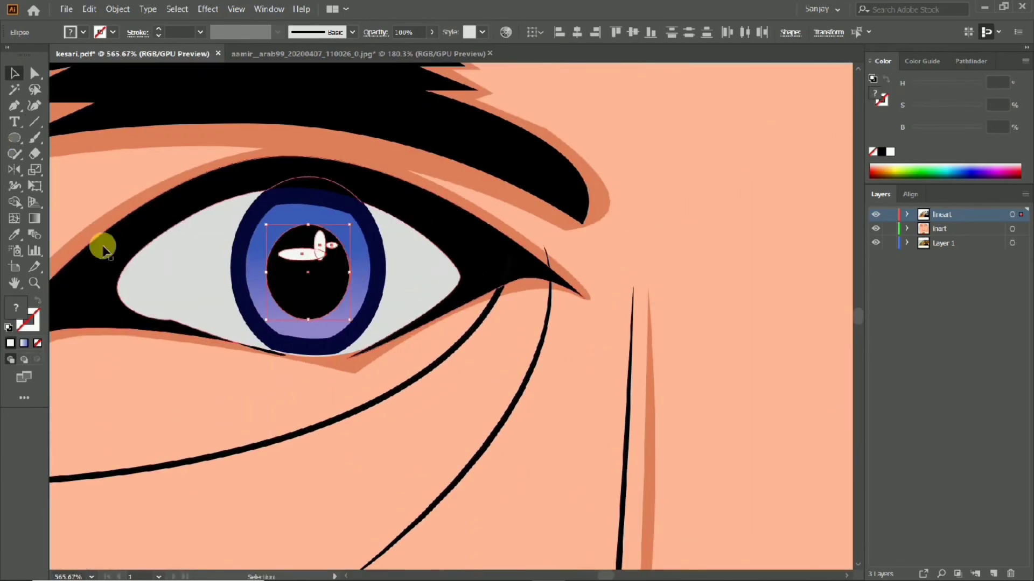
left_click_drag(308, 305, 719, 330, "alt")
scroll(700, 313, "right", 5)
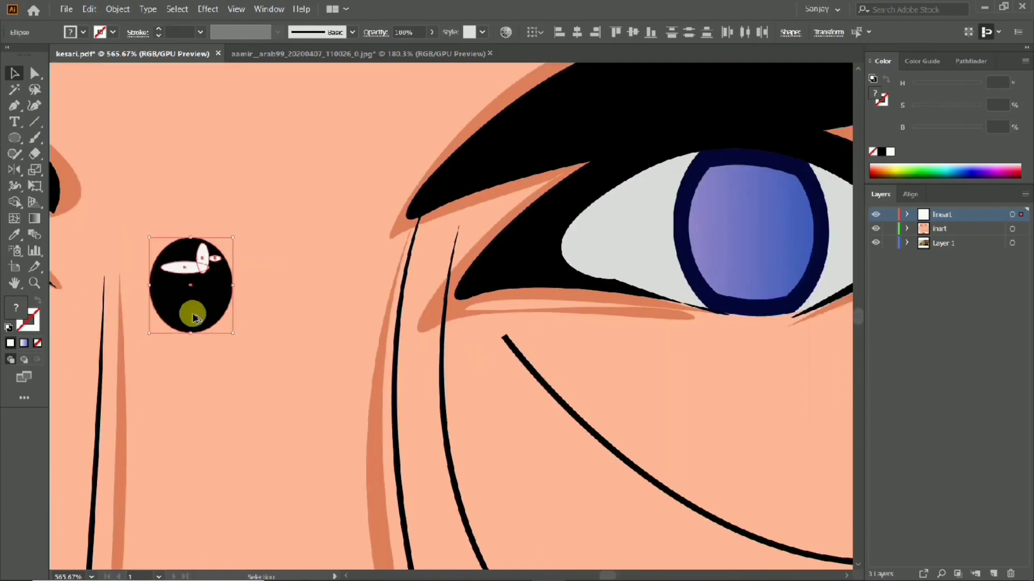
left_click_drag(761, 261, 761, 260)
scroll(481, 280, "up", 3)
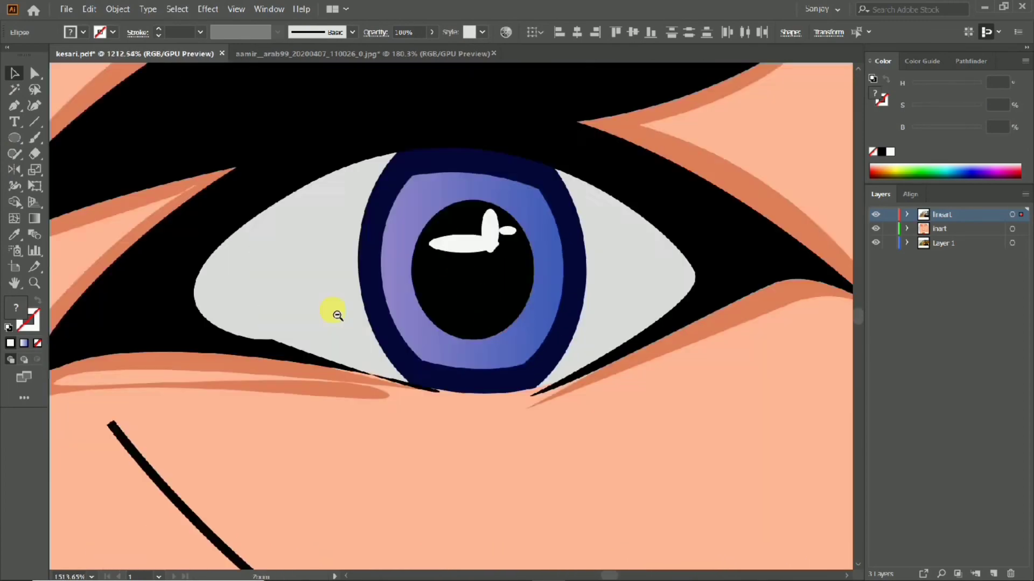
scroll(338, 315, "down", 10)
left_click(178, 299, "ctrl")
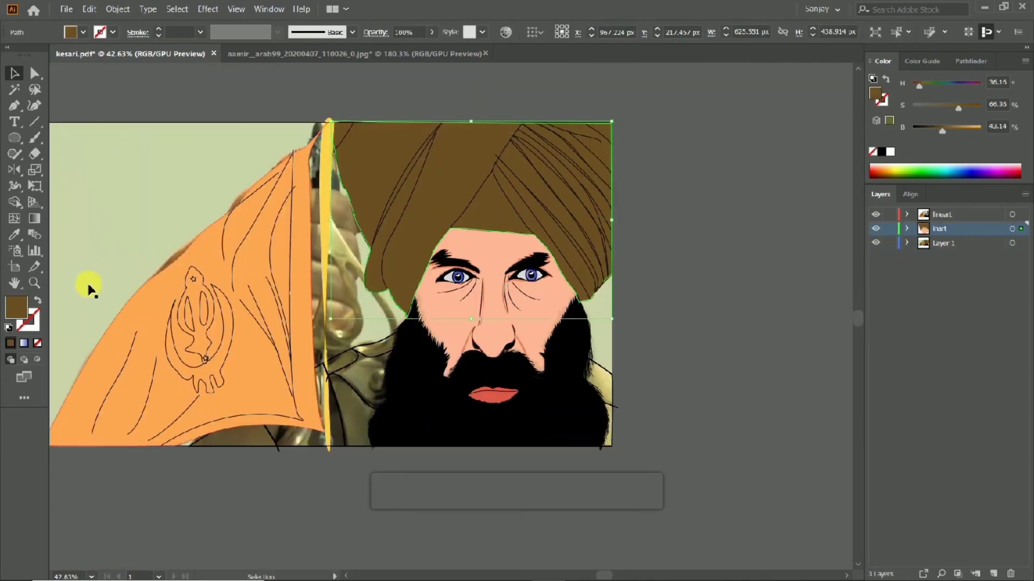
Step: Set the turban fill to a light orange, replacing a first orange attempt
double_click(16, 307)
left_click(771, 164)
scroll(531, 288, "up", 2)
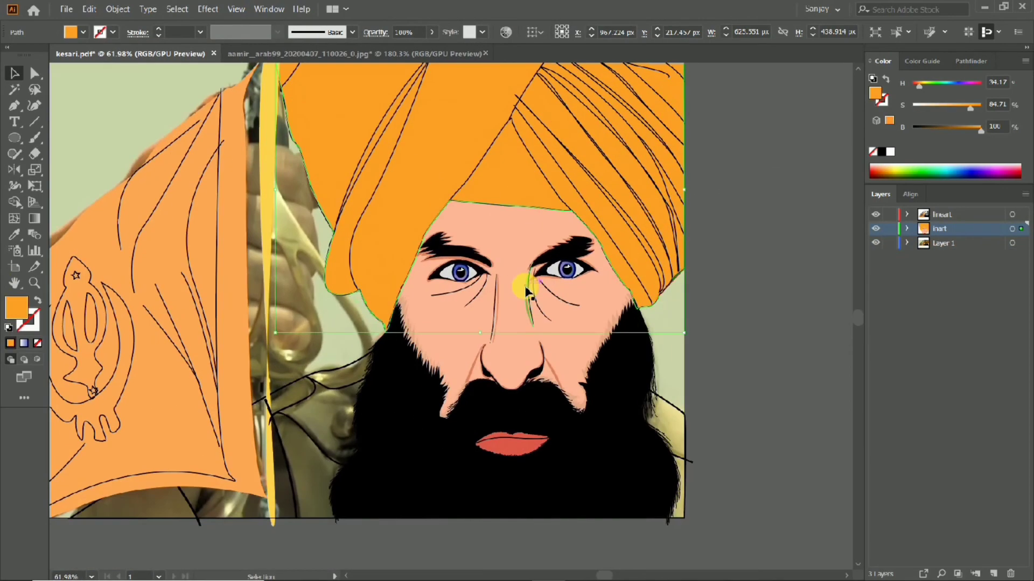
key("ctrl+z")
double_click(16, 307)
left_click(557, 164)
left_click(770, 164)
scroll(404, 140, "up", 1)
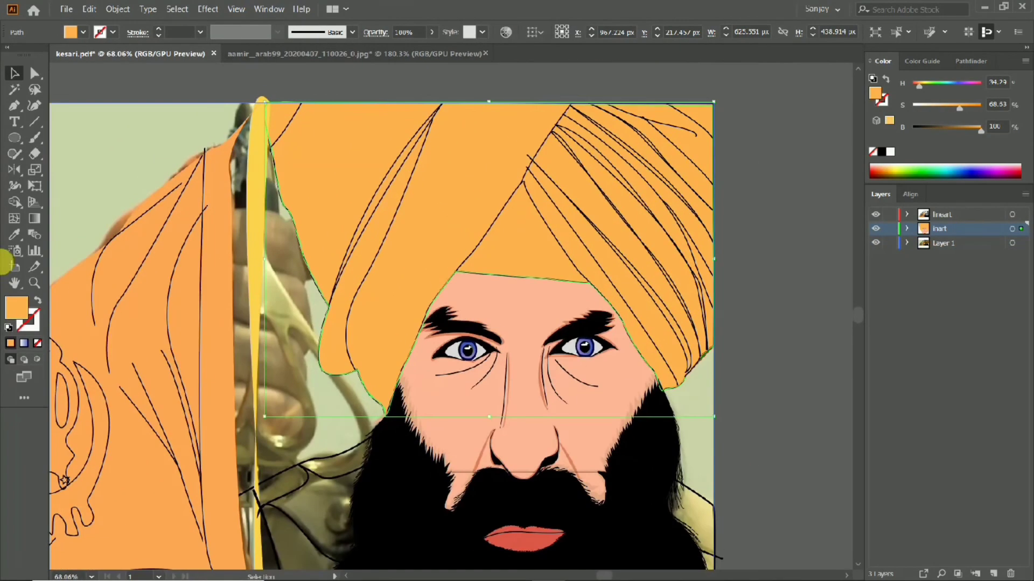
Step: Pen a curved shading shape along a turban fold in darker orange
left_click(14, 106)
left_click_drag(442, 114, 418, 263)
left_click_drag(356, 377, 369, 307)
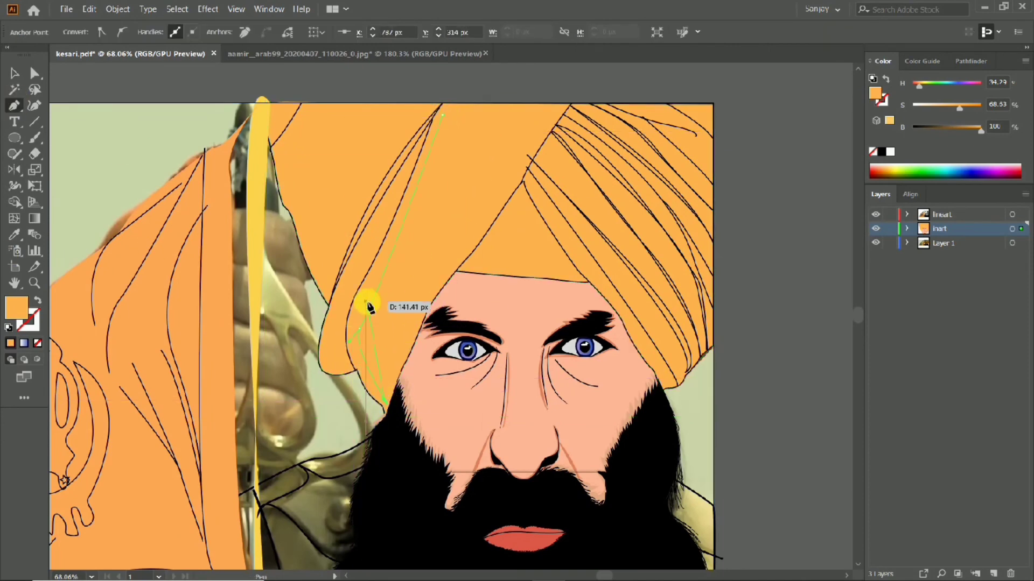
double_click(16, 322)
left_click(584, 176)
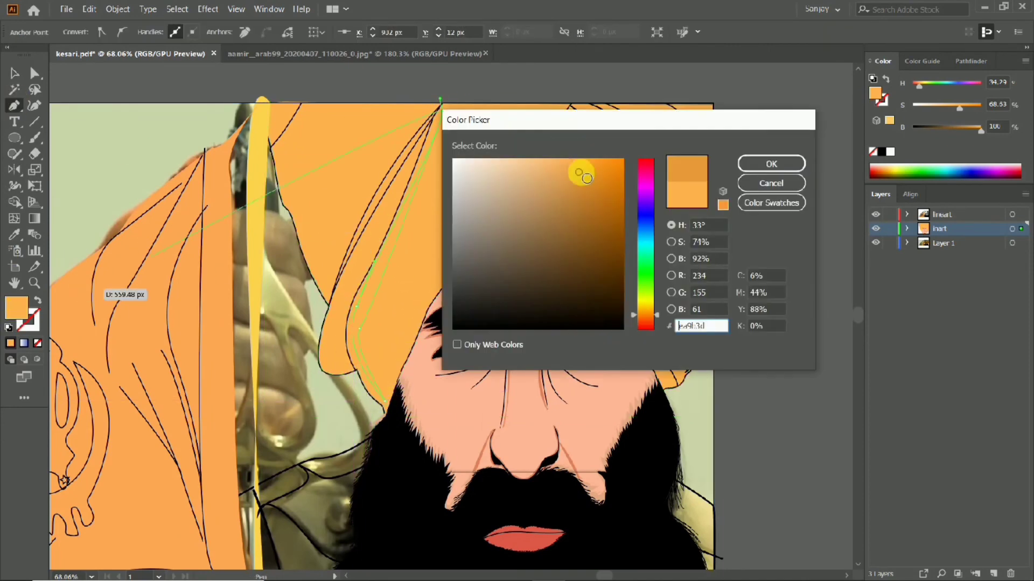
left_click(776, 182)
scroll(506, 269, "up", 3)
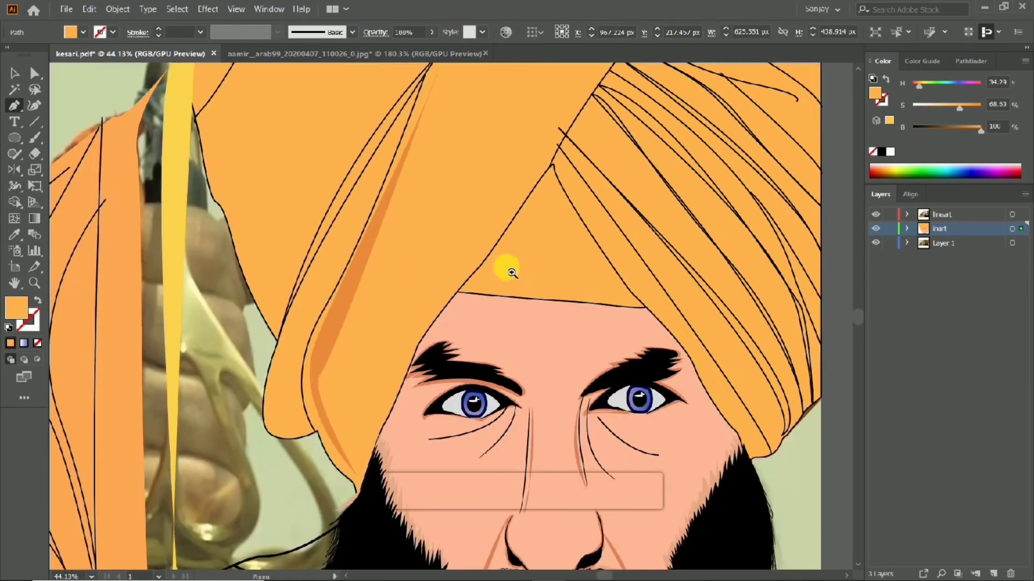
left_click(471, 253)
scroll(500, 289, "down", 2)
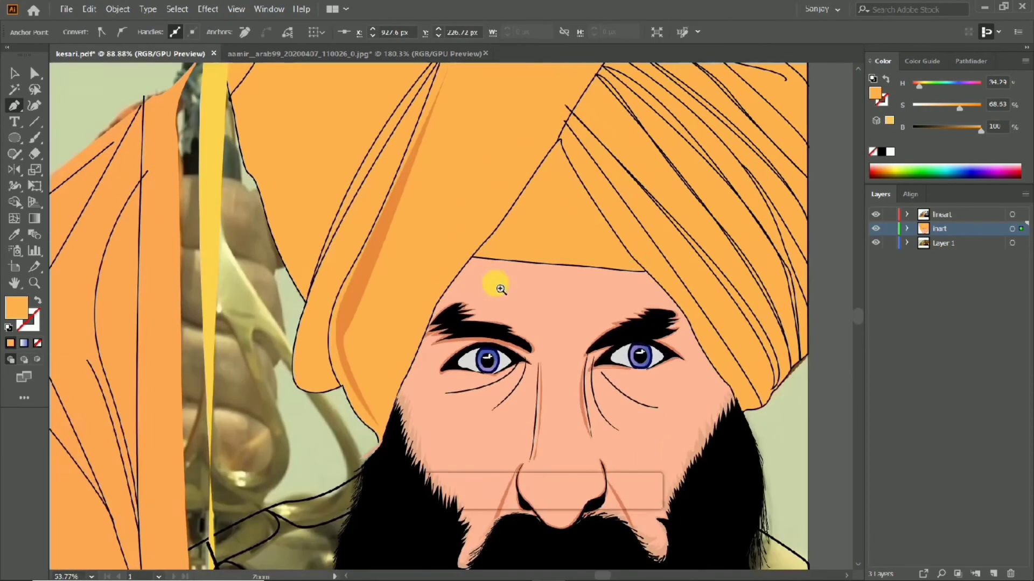
scroll(558, 240, "down", 2)
scroll(370, 161, "up", 3)
Step: Draw a closed darker-orange stripe along the turban's right-hand folds
key("p")
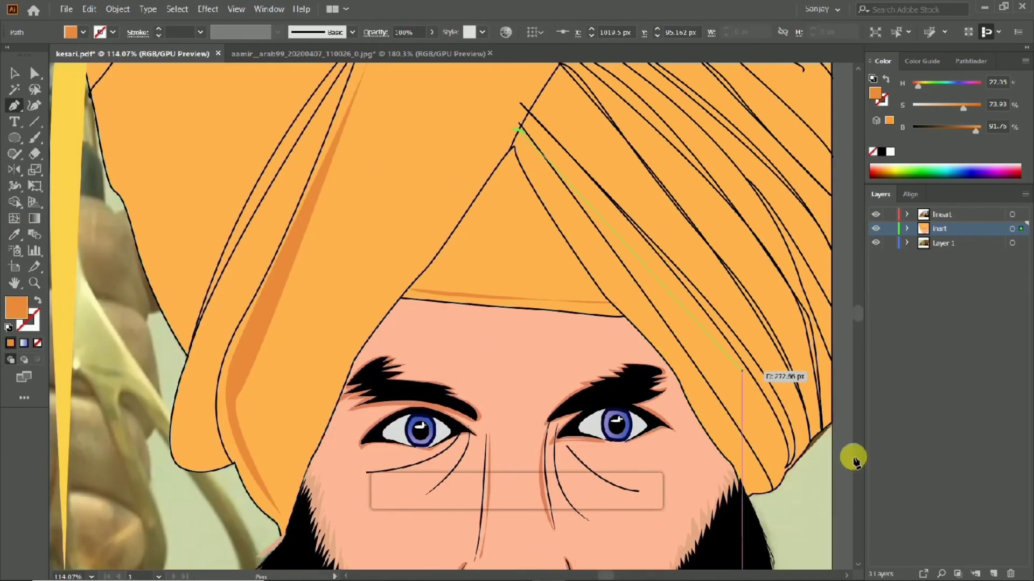
left_click(765, 487)
left_click(498, 132)
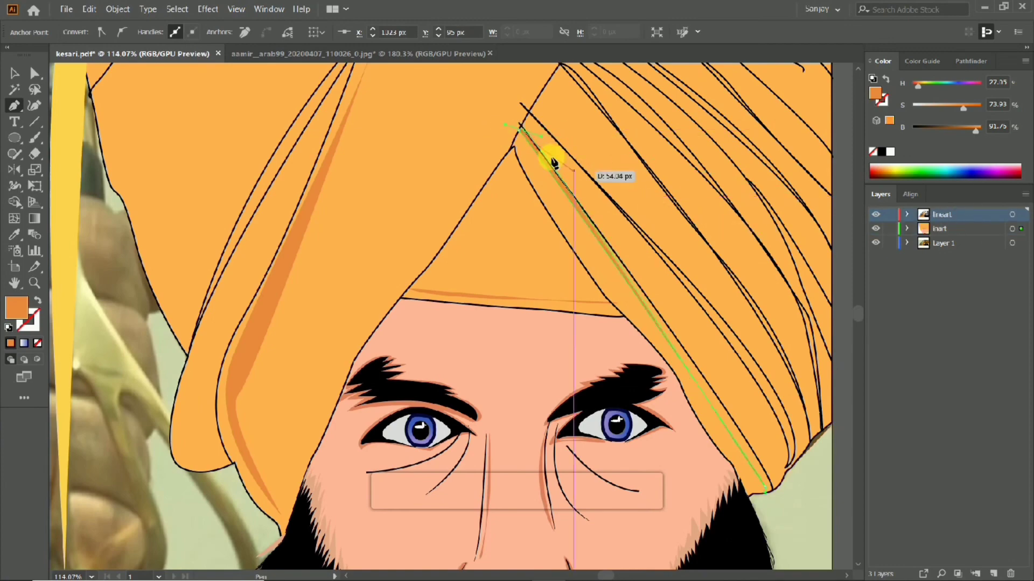
left_click_drag(779, 367, 775, 491)
scroll(439, 173, "down", 3)
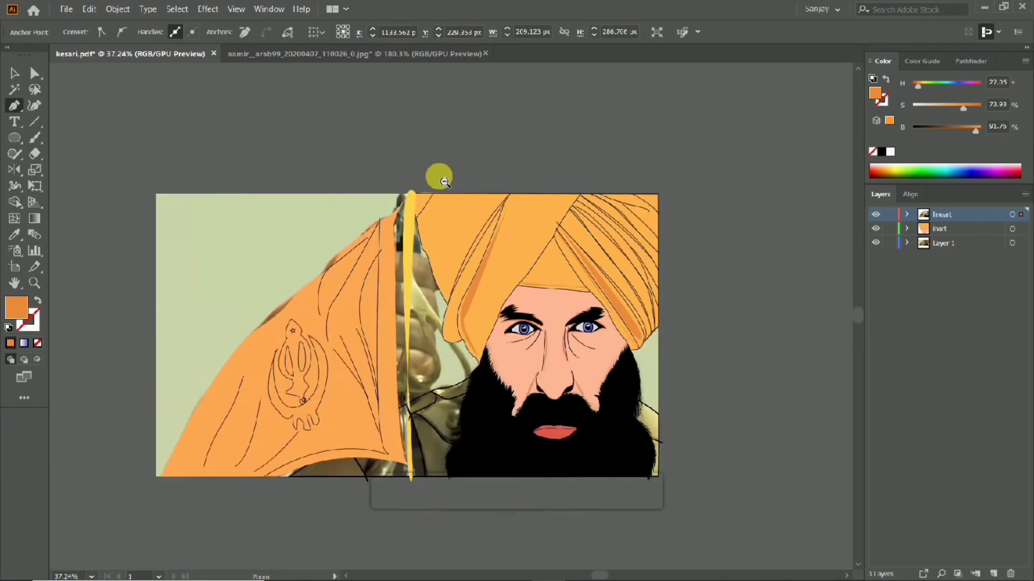
scroll(493, 144, "up", 3)
scroll(333, 162, "down", 3)
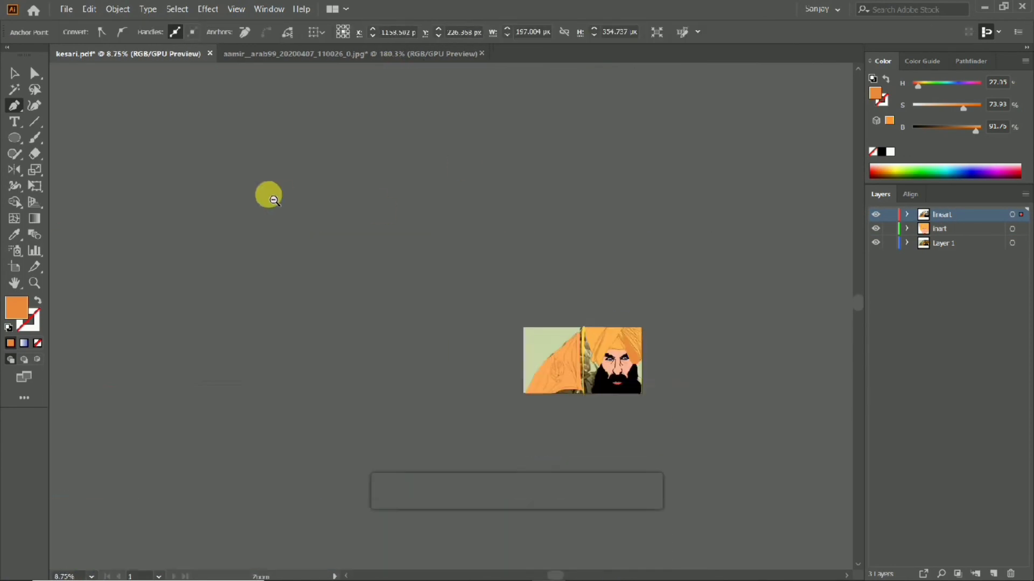
scroll(280, 258, "up", 2)
scroll(297, 329, "up", 4)
scroll(491, 300, "down", 1)
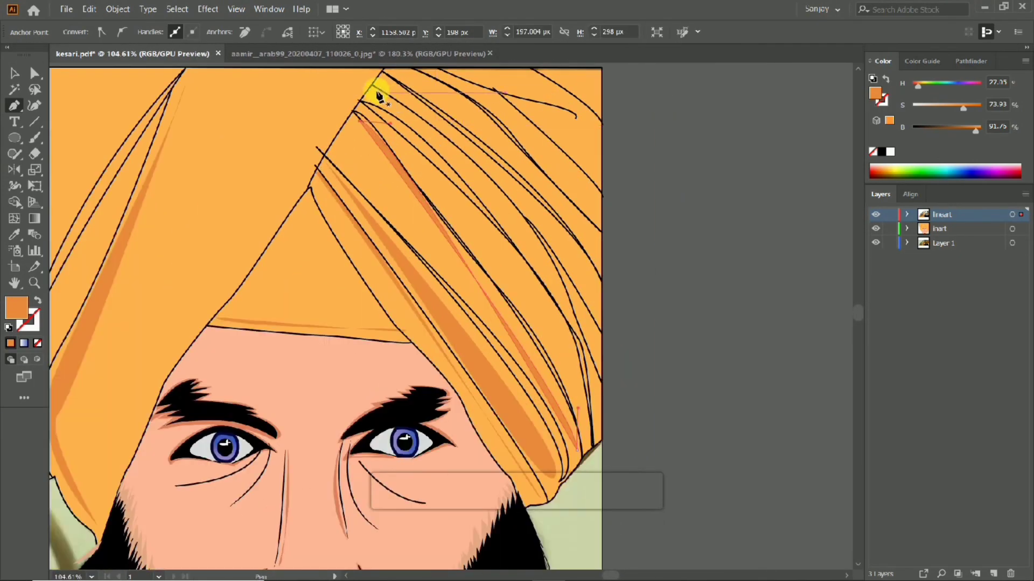
left_click_drag(599, 359, 623, 408)
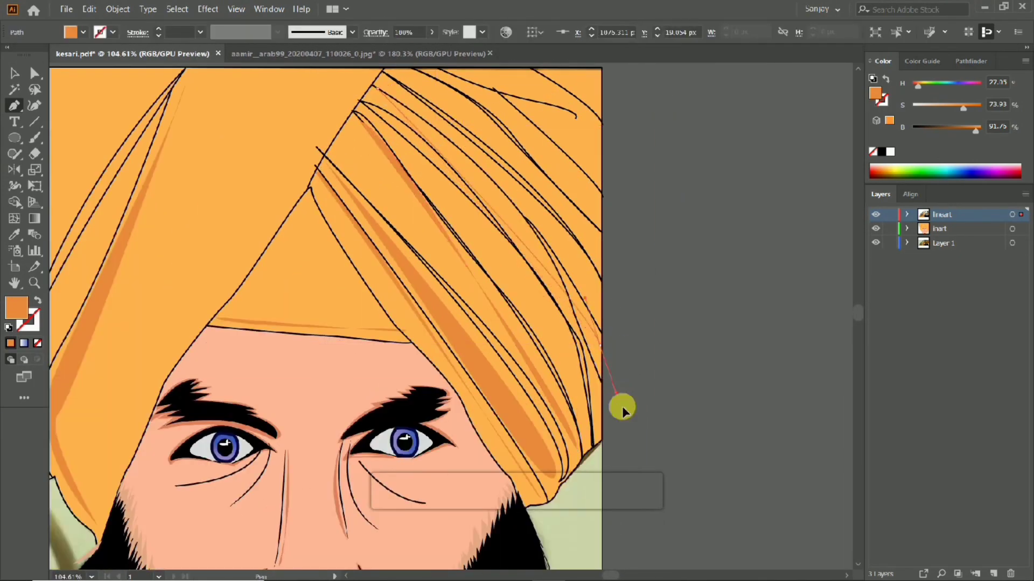
scroll(291, 83, "up", 3)
scroll(542, 300, "up", 2)
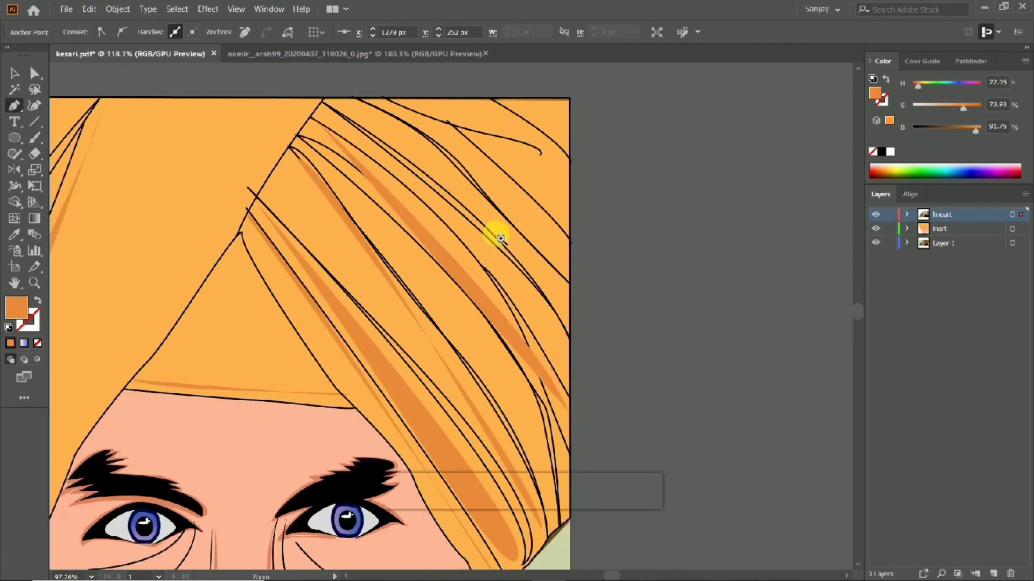
Step: Extend the turban stripe with a curved segment up toward the turban's top
left_click(455, 151, "ctrl")
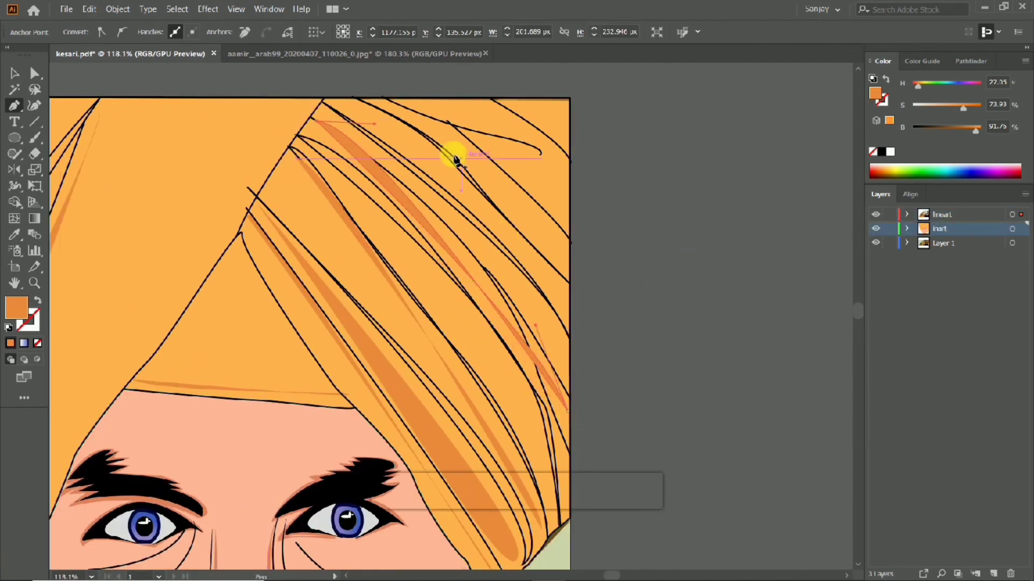
left_click_drag(575, 294, 527, 229)
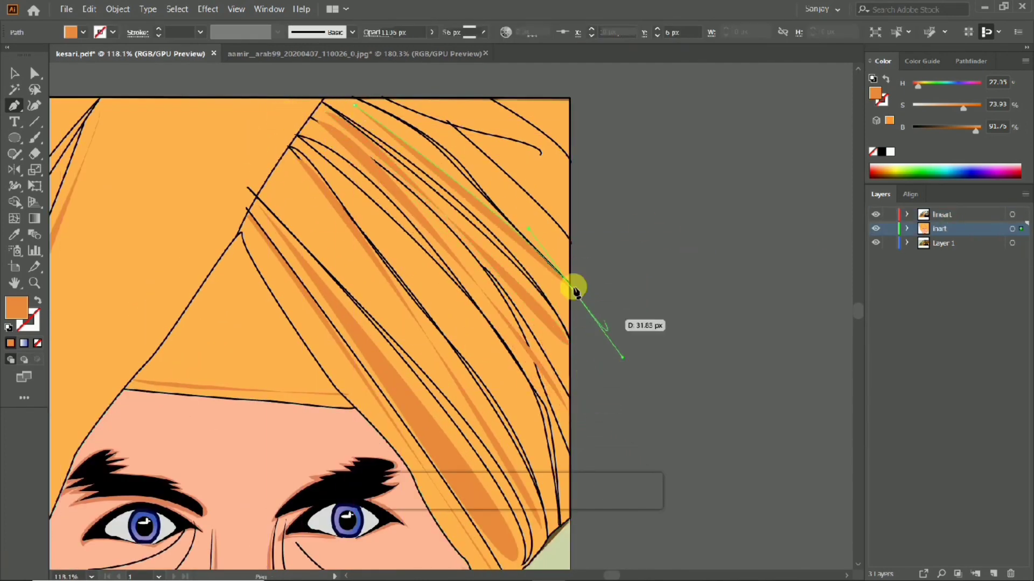
left_click(453, 128)
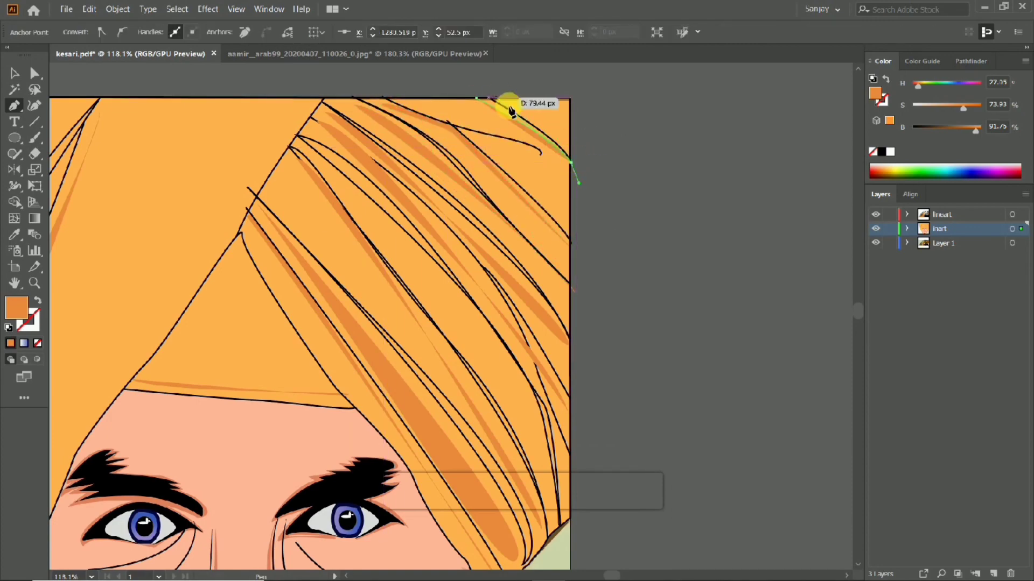
left_click(474, 190, "ctrl+alt")
left_click(352, 213, "ctrl+alt")
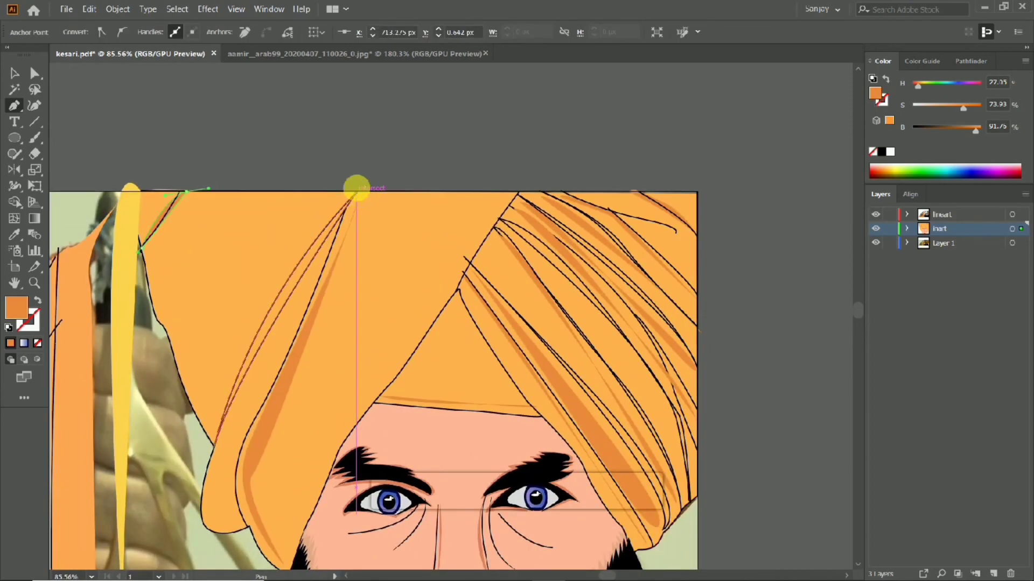
Step: Trace a shading path from the turban's top edge down its lower-left curve
left_click(356, 186)
left_click(259, 562, "ctrl")
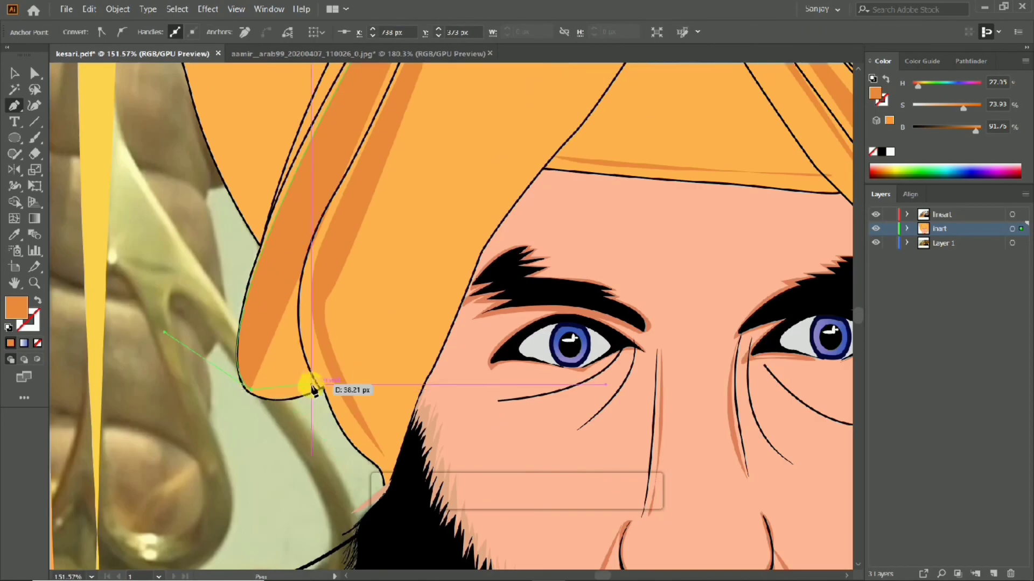
left_click(313, 388)
left_click(230, 372, "ctrl+alt")
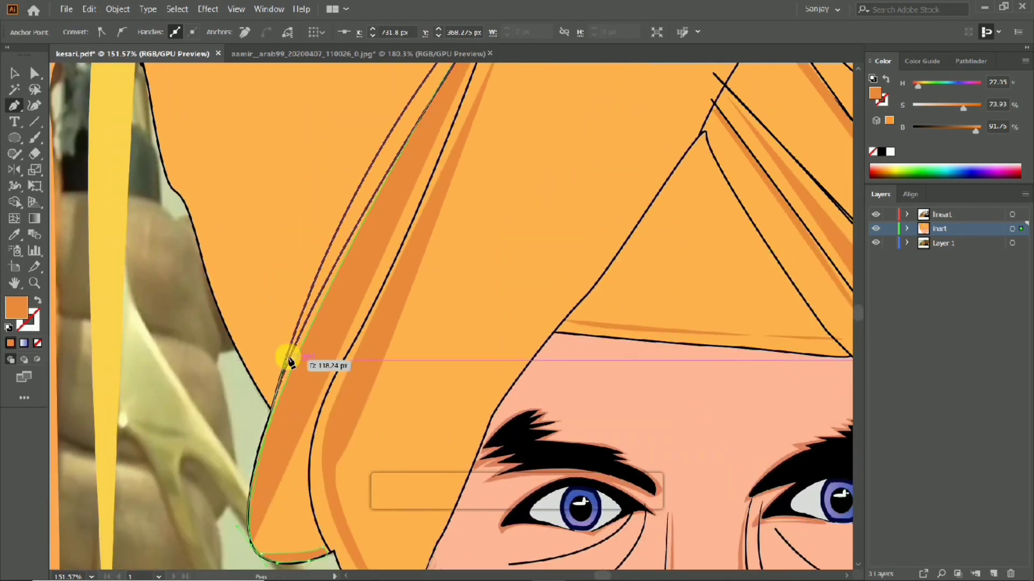
scroll(342, 288, "up", 5)
left_click(311, 310, "ctrl+alt")
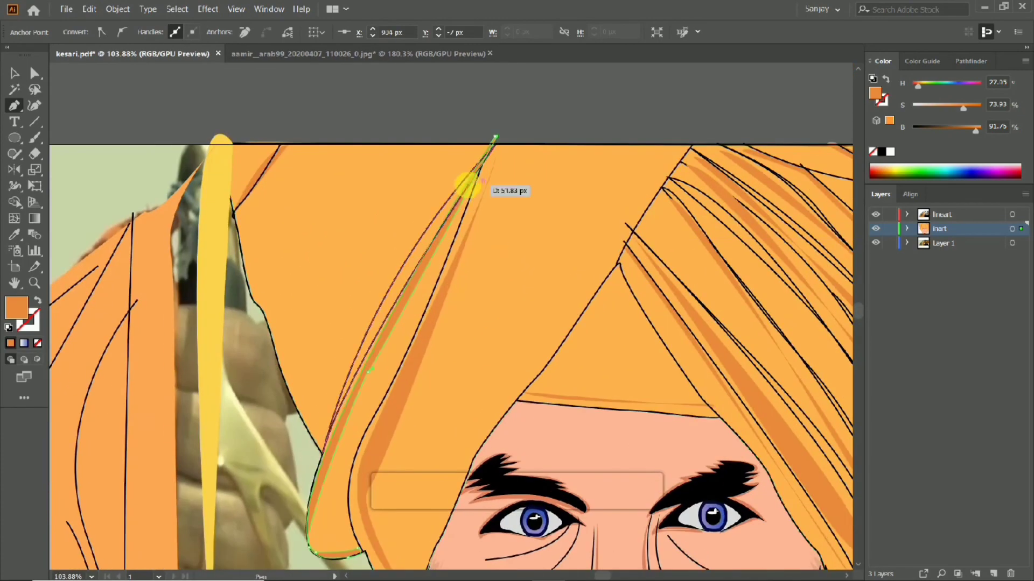
scroll(491, 149, "down", 3)
left_click(517, 211, "ctrl+alt")
scroll(512, 397, "down", 5)
scroll(135, 237, "down", 5)
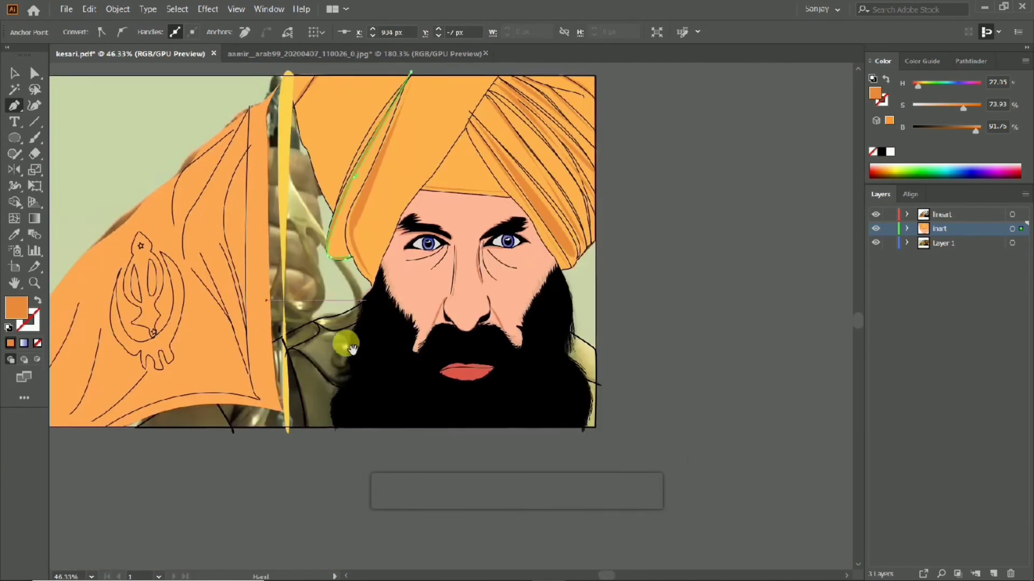
scroll(637, 361, "up", 3)
Step: Start a Pen path for the garment beside the beard, running down the right side to the bottom edge
left_click(637, 359, "ctrl")
left_click(563, 315, "ctrl")
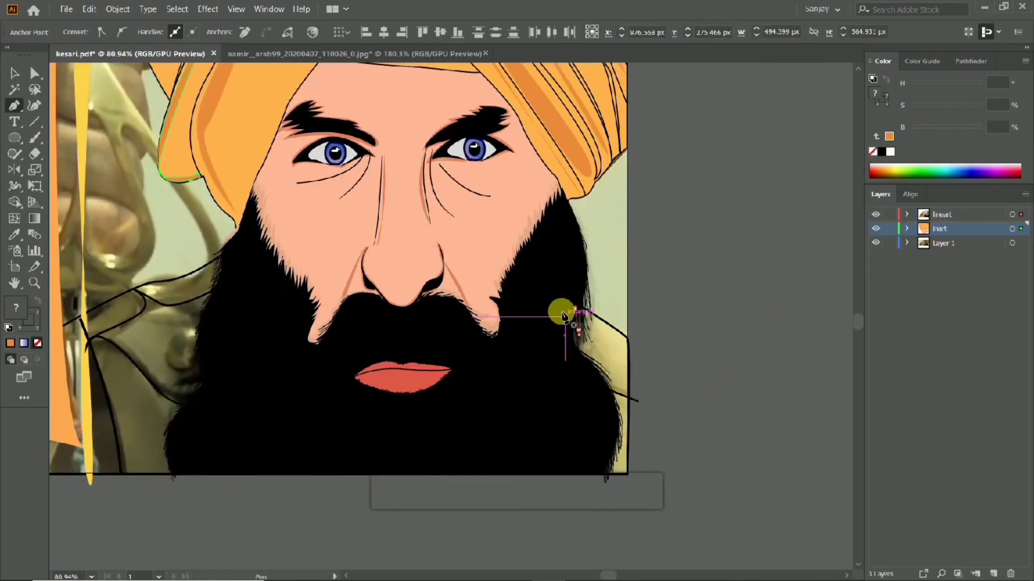
left_click(561, 296)
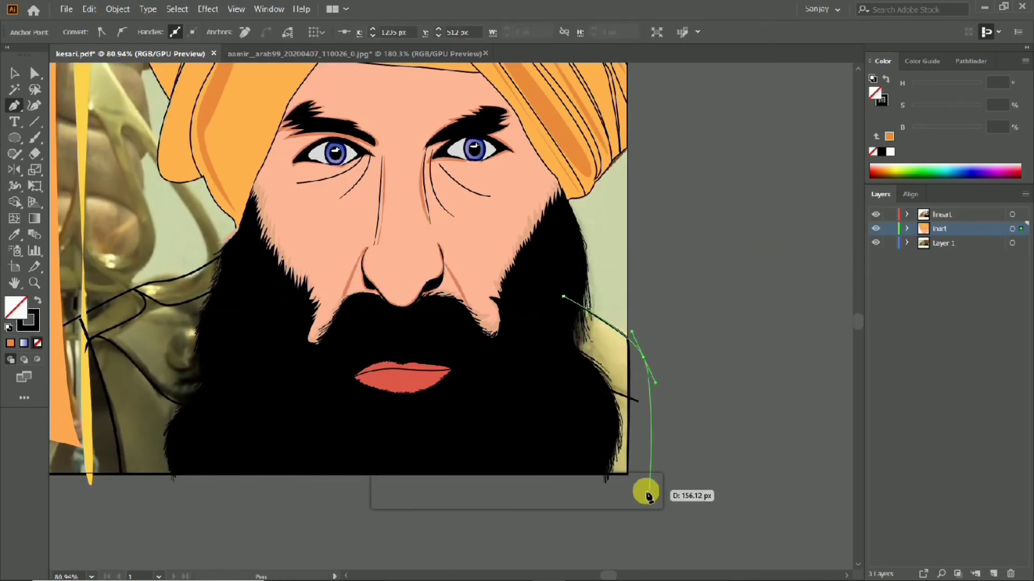
left_click(628, 344)
left_click(627, 474)
left_click(571, 474)
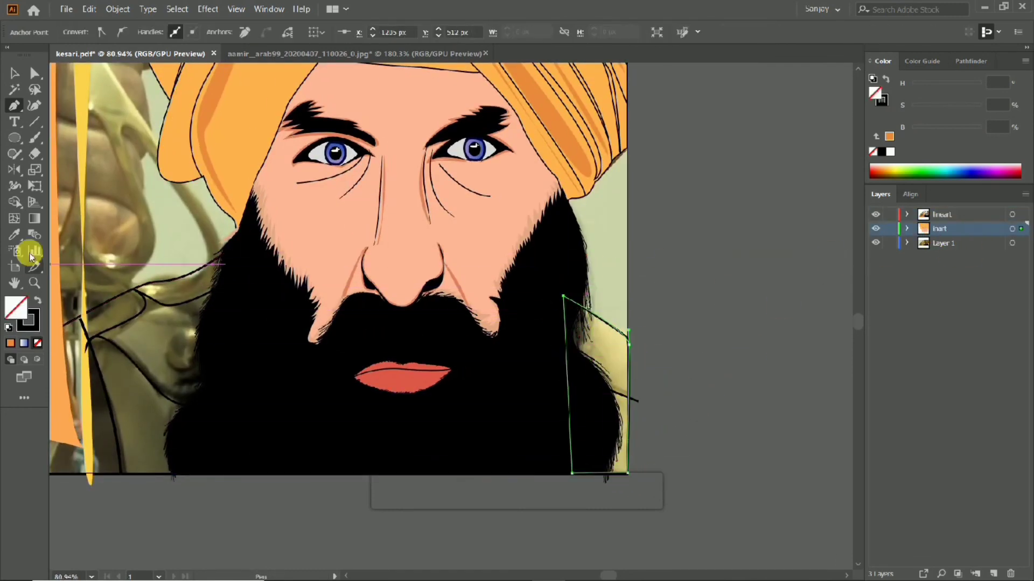
Step: Sample the turban orange, then add bottom-left and shoulder points to close the garment shape
key("i")
left_click(565, 142)
scroll(409, 318, "down", 3)
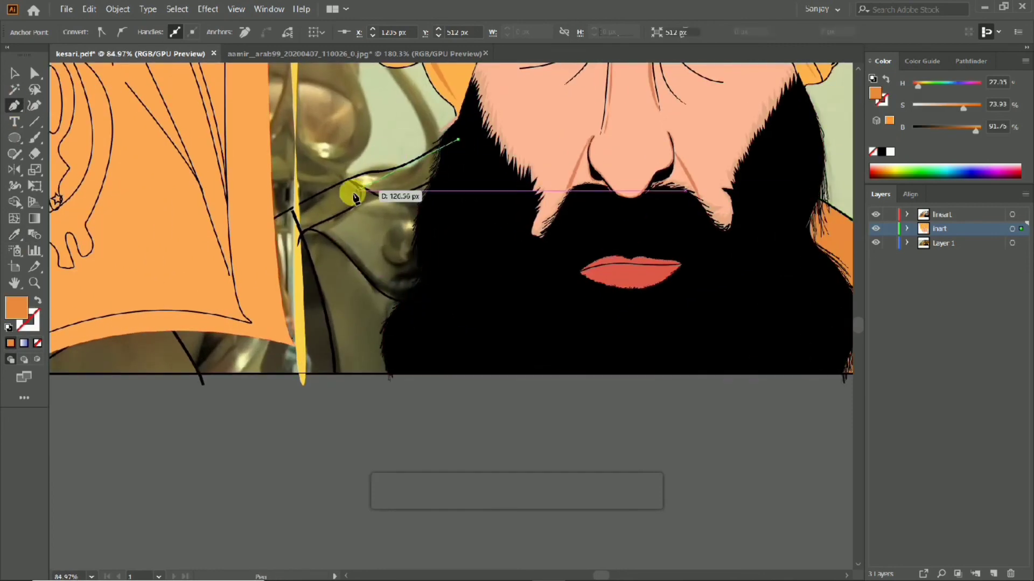
scroll(244, 253, "down", 2)
scroll(245, 289, "left", 5)
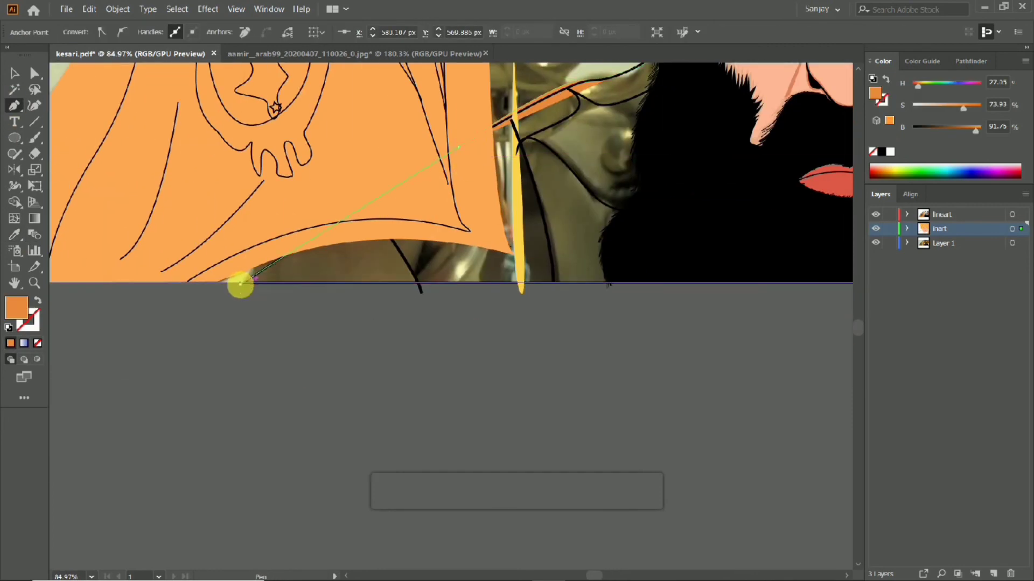
left_click(240, 284)
left_click(661, 282)
scroll(594, 132, "up", 2)
scroll(594, 132, "right", 2)
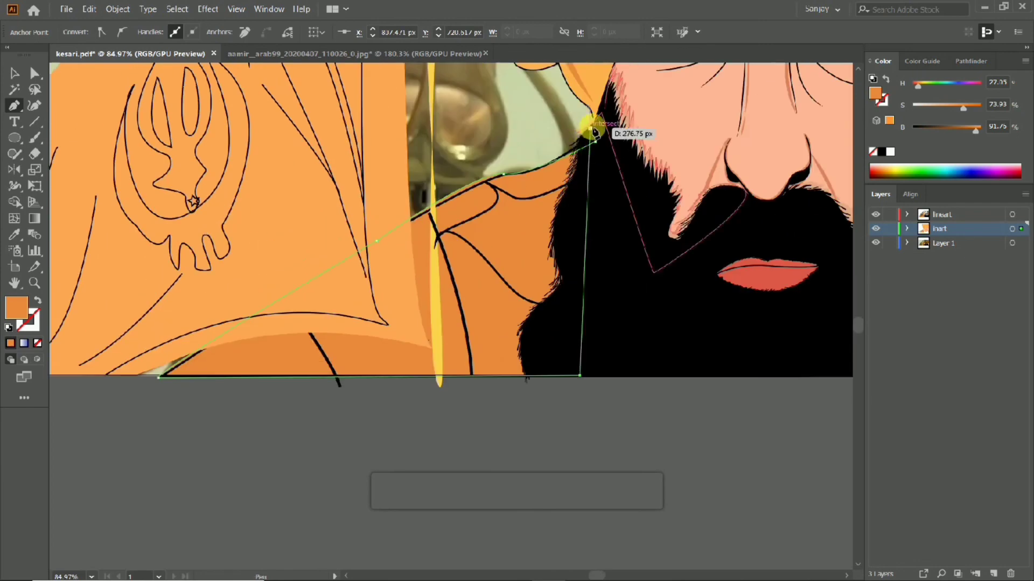
left_click(594, 132)
scroll(312, 224, "down", 5)
scroll(312, 224, "up", 3)
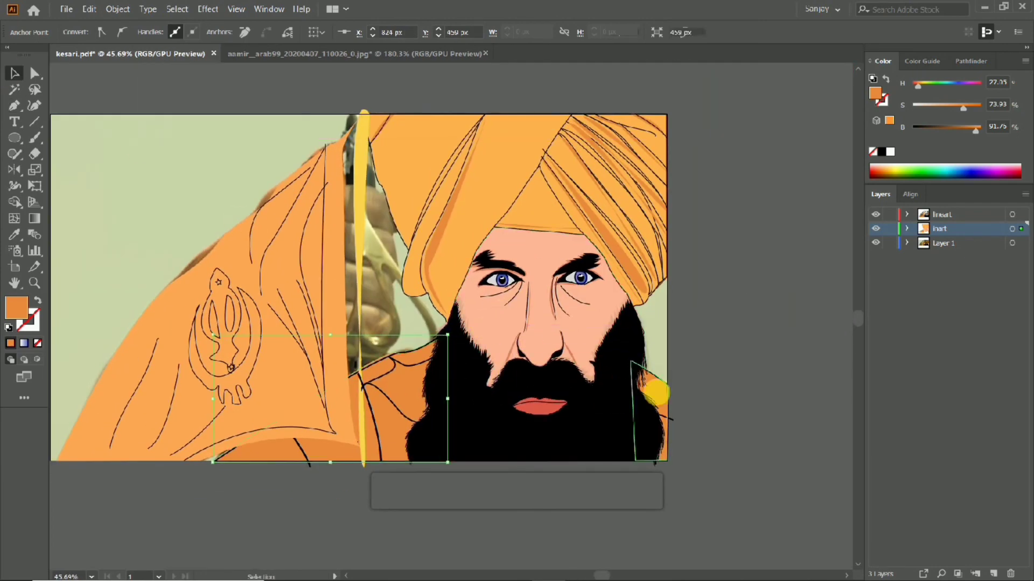
Step: Try darker and then different orange fills for the garment in the Color Picker
double_click(15, 305)
key("Return")
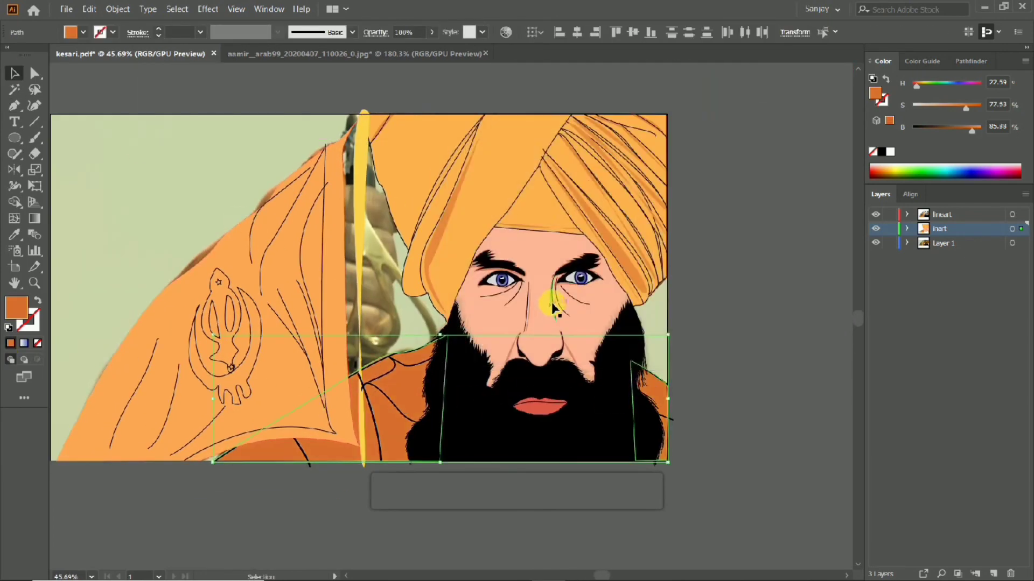
scroll(512, 303, "down", 2)
scroll(499, 368, "up", 2)
double_click(15, 305)
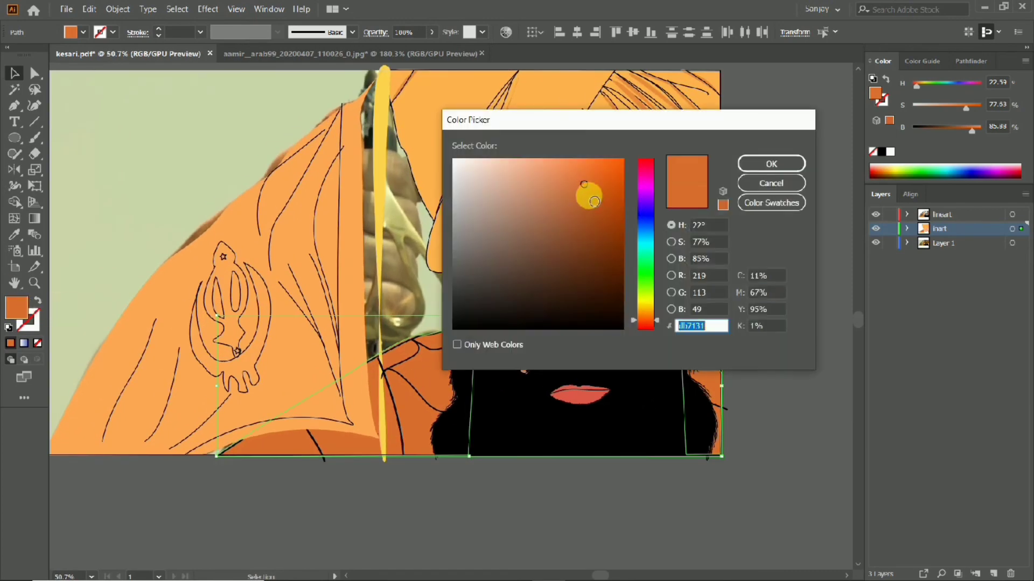
left_click(588, 193)
key("Return")
Step: Fill the garment with the light orange sampled from the turban
scroll(609, 259, "down", 1)
double_click(20, 308)
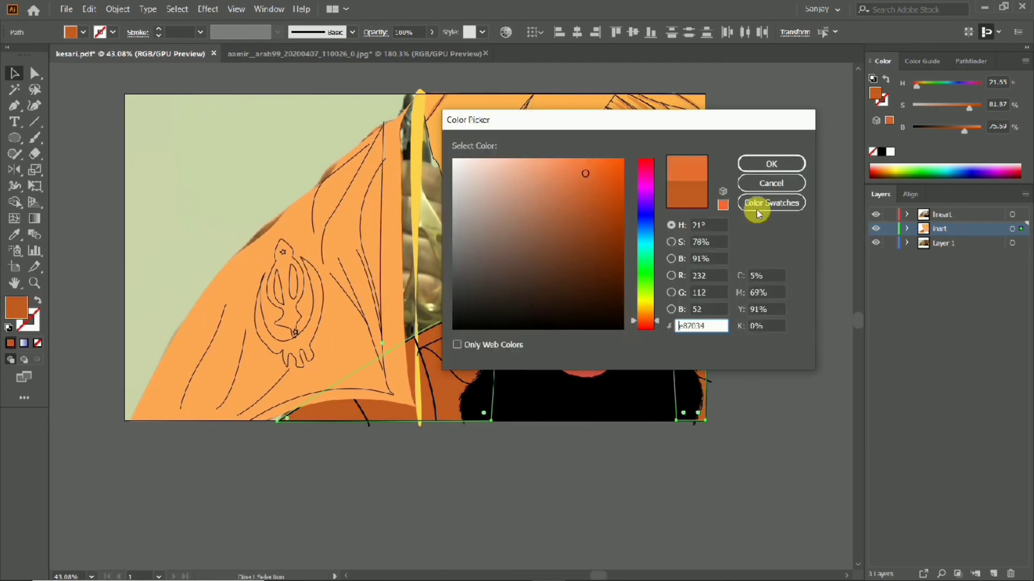
key("Escape")
key("i")
left_click(478, 165)
double_click(16, 308)
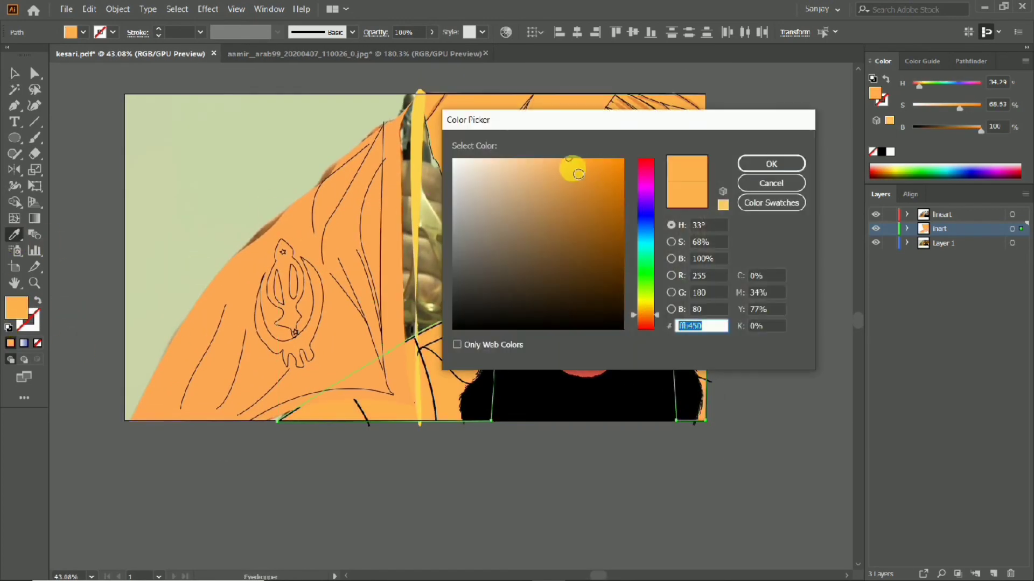
left_click(771, 163)
scroll(618, 265, "up", 1)
scroll(422, 235, "down", 2)
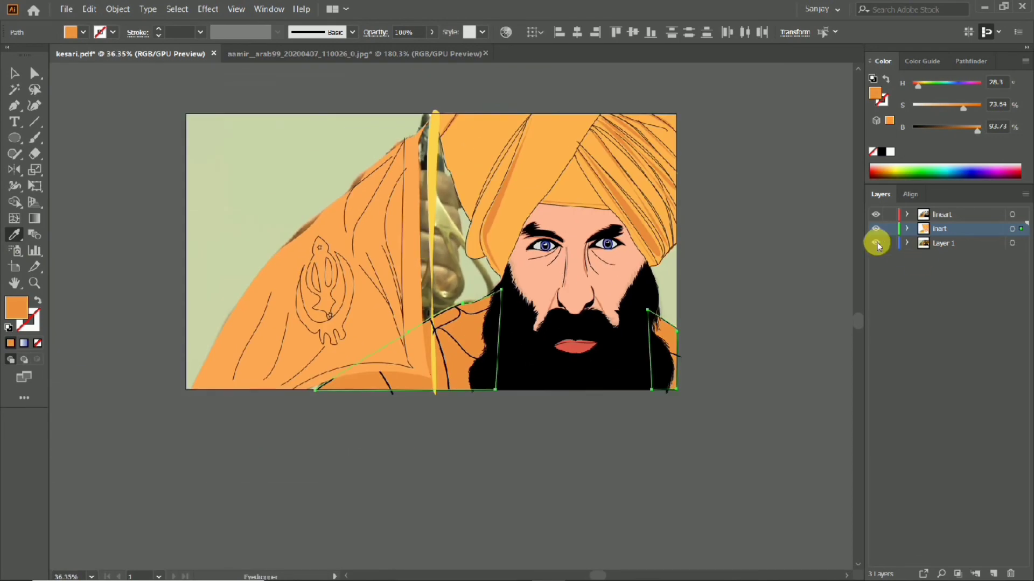
left_click(876, 242)
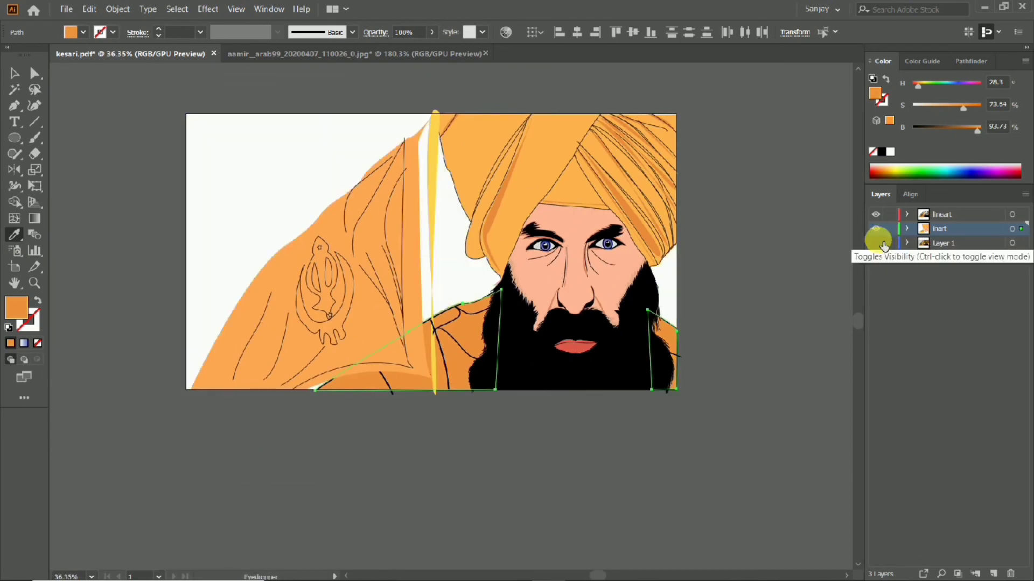
left_click(881, 242)
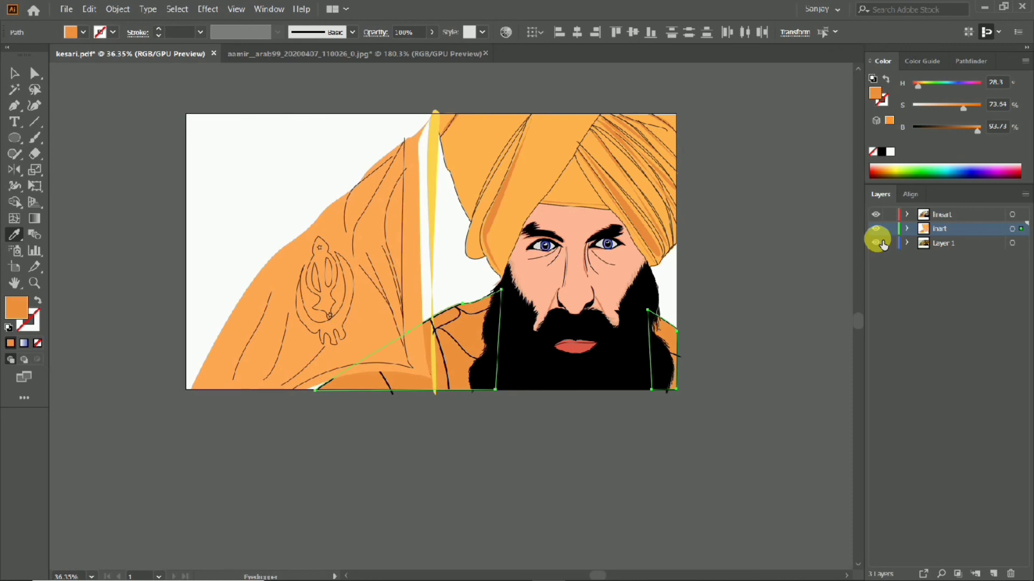
left_click(881, 242)
scroll(302, 237, "up", 2)
scroll(375, 281, "down", 1)
left_click(876, 242)
left_click(876, 243)
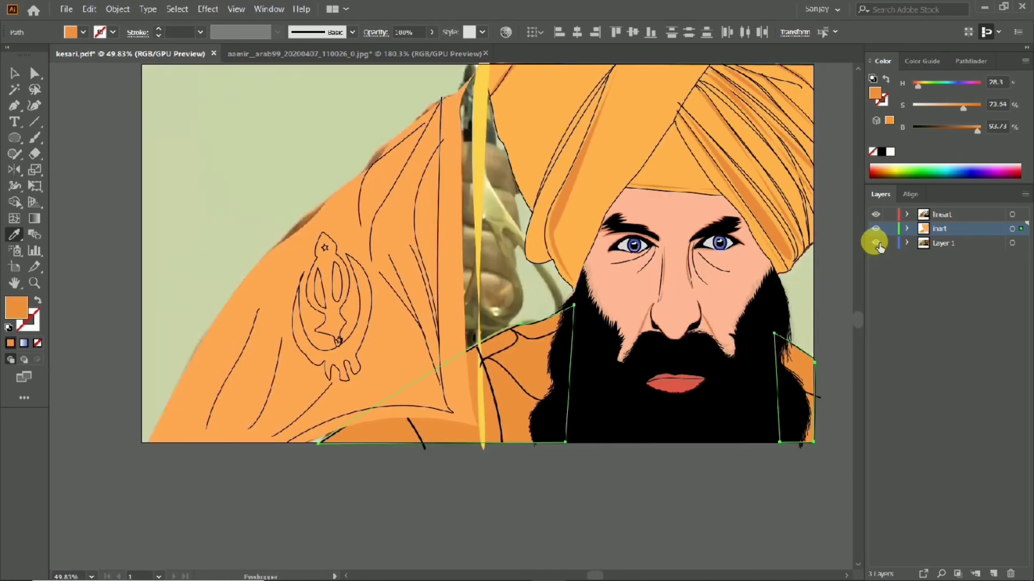